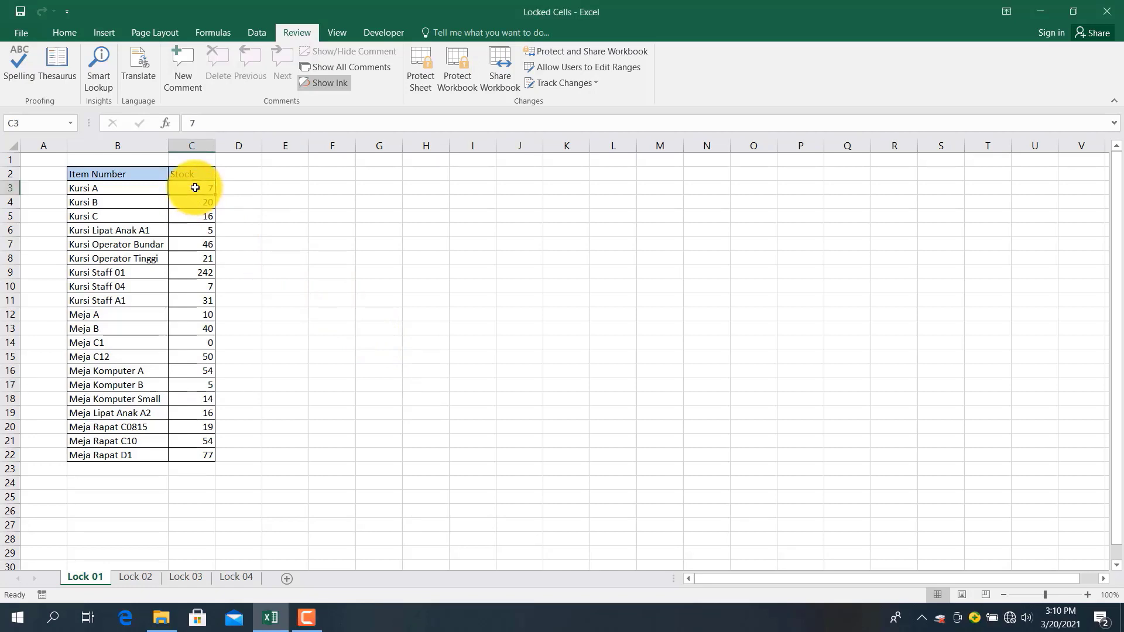
Select the Stock values C3:C22 on Lock 01, then check D17 on Lock 02
left_click_drag(188, 188, 193, 258)
left_click_drag(194, 299, 194, 455)
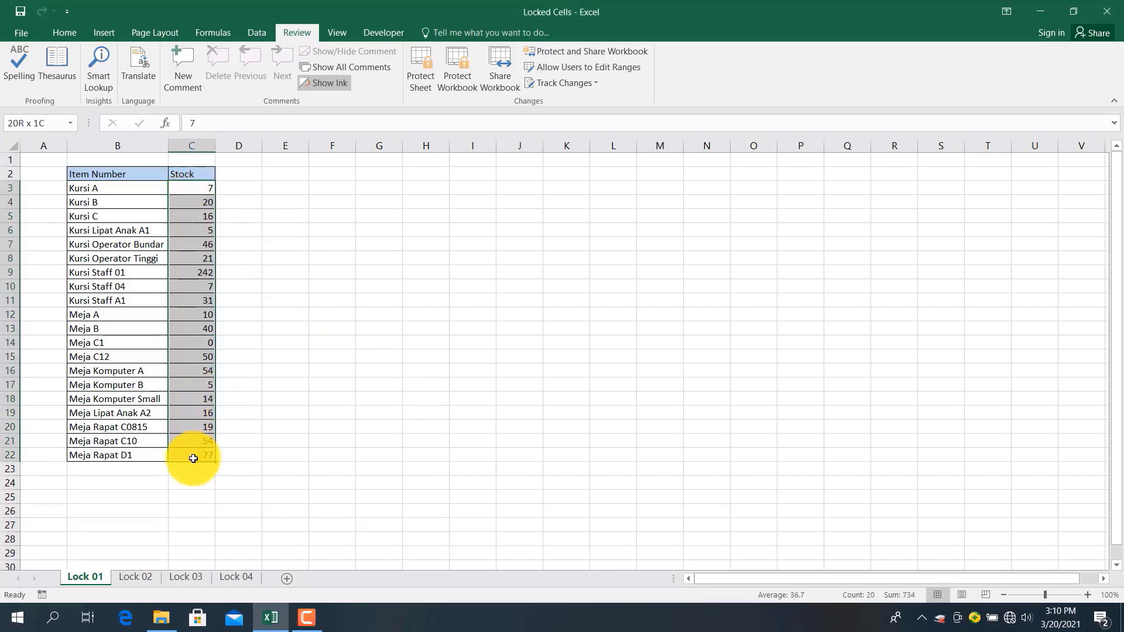
left_click(138, 577)
left_click(257, 388)
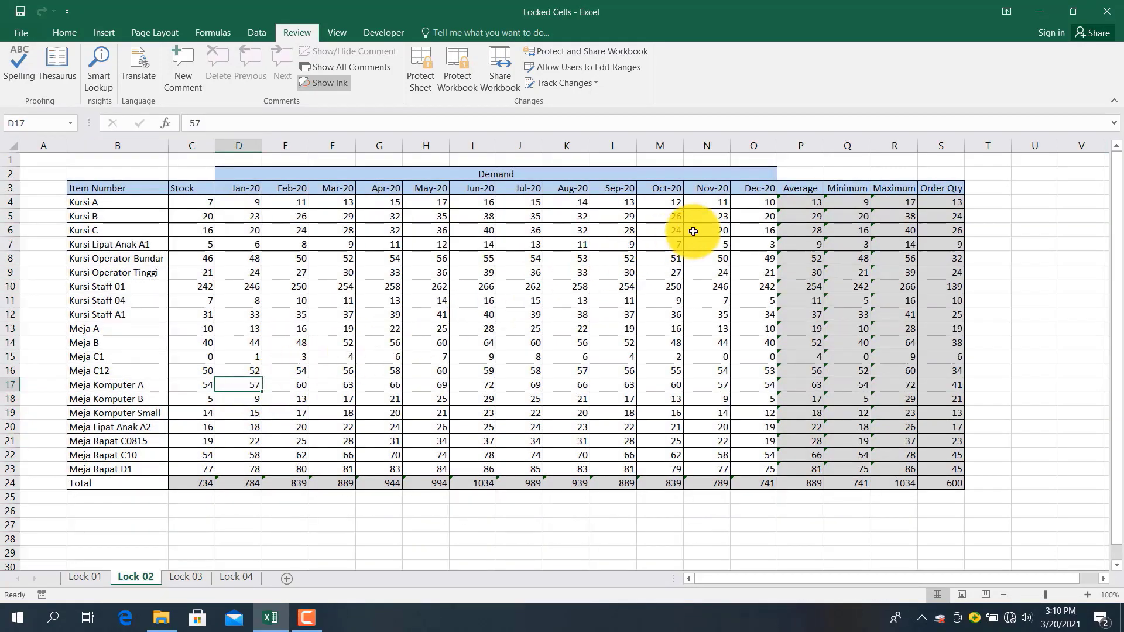
Inspect Lock 02's Average and Minimum formulas and the row 24 demand totals
left_click(808, 207)
left_click(815, 298)
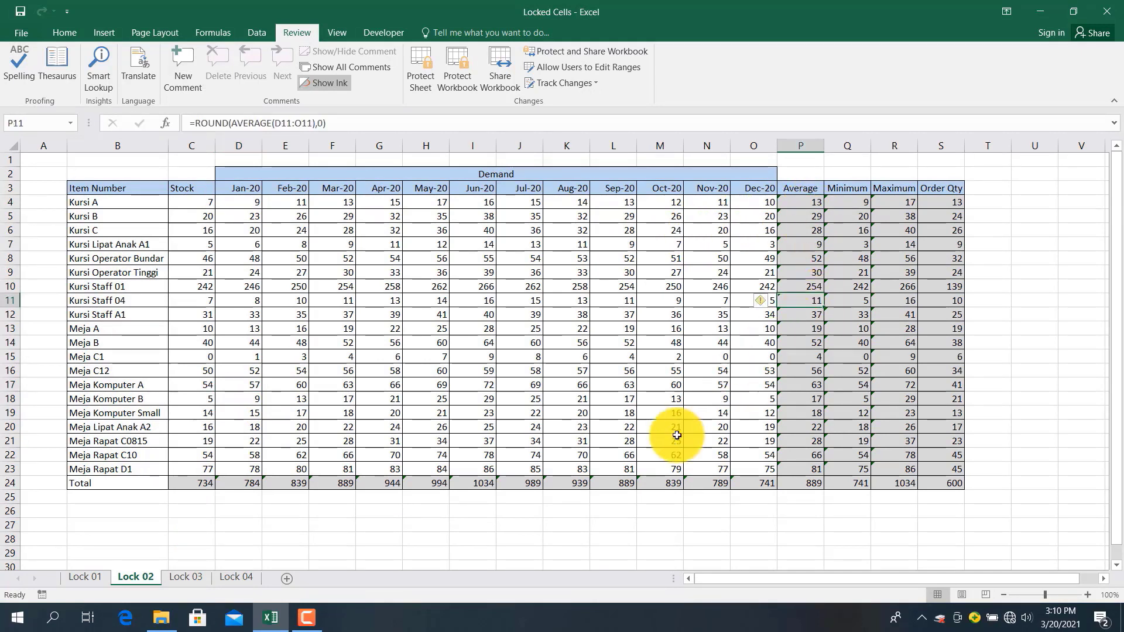
left_click(624, 485)
left_click(861, 338)
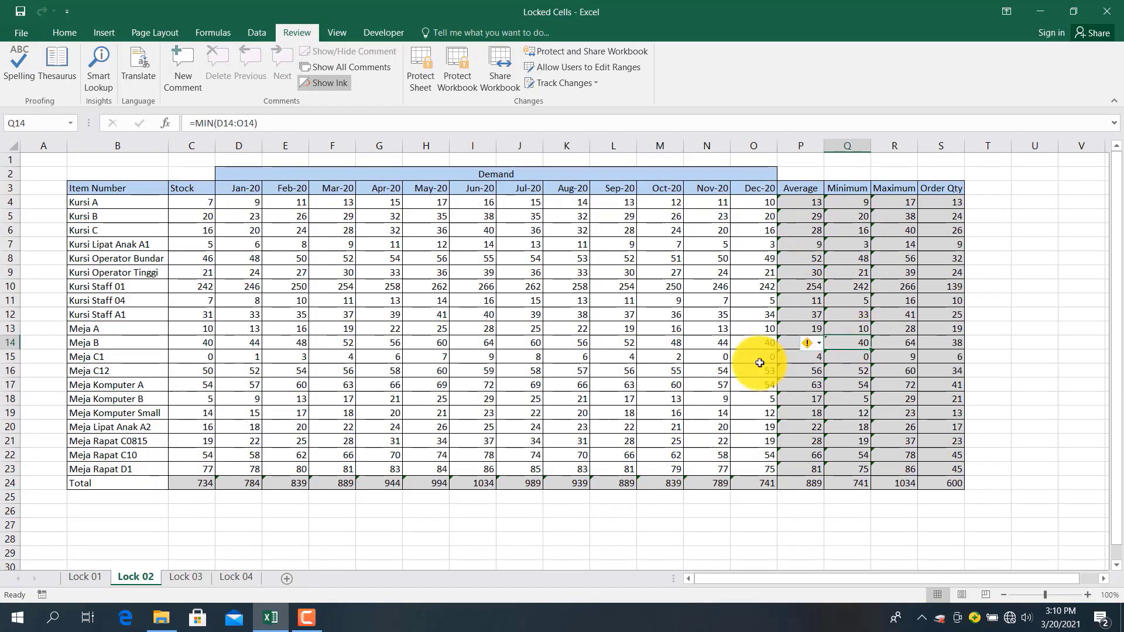
left_click(709, 373)
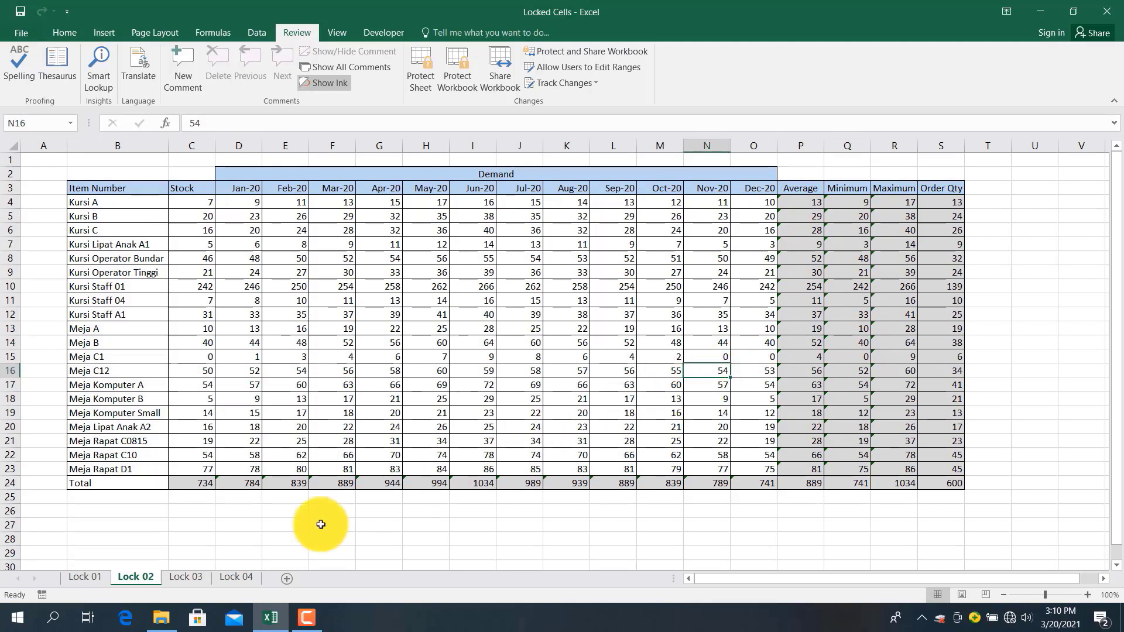
On Lock 03, select the formula cells P4:S24, then deselect them
left_click(178, 580)
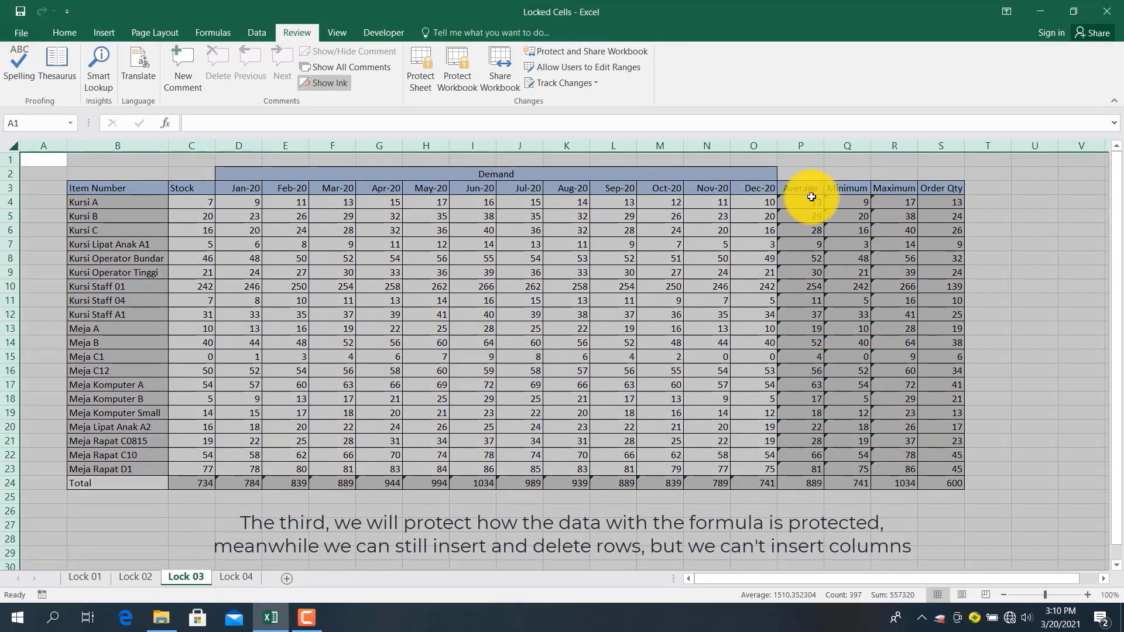
left_click_drag(811, 198, 921, 479)
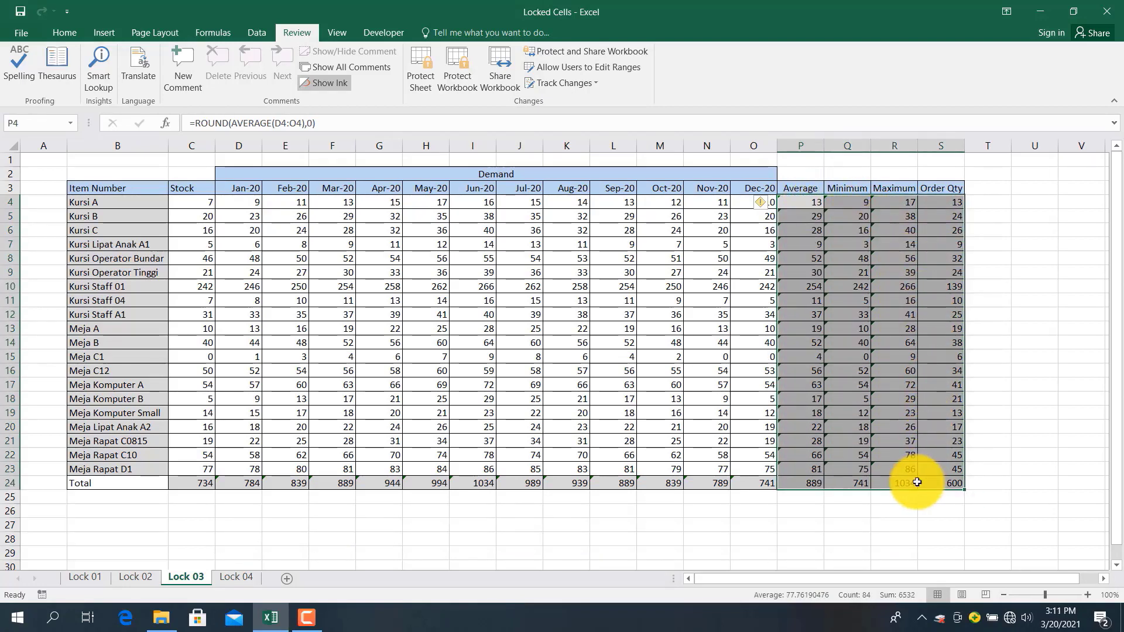
left_click(492, 496)
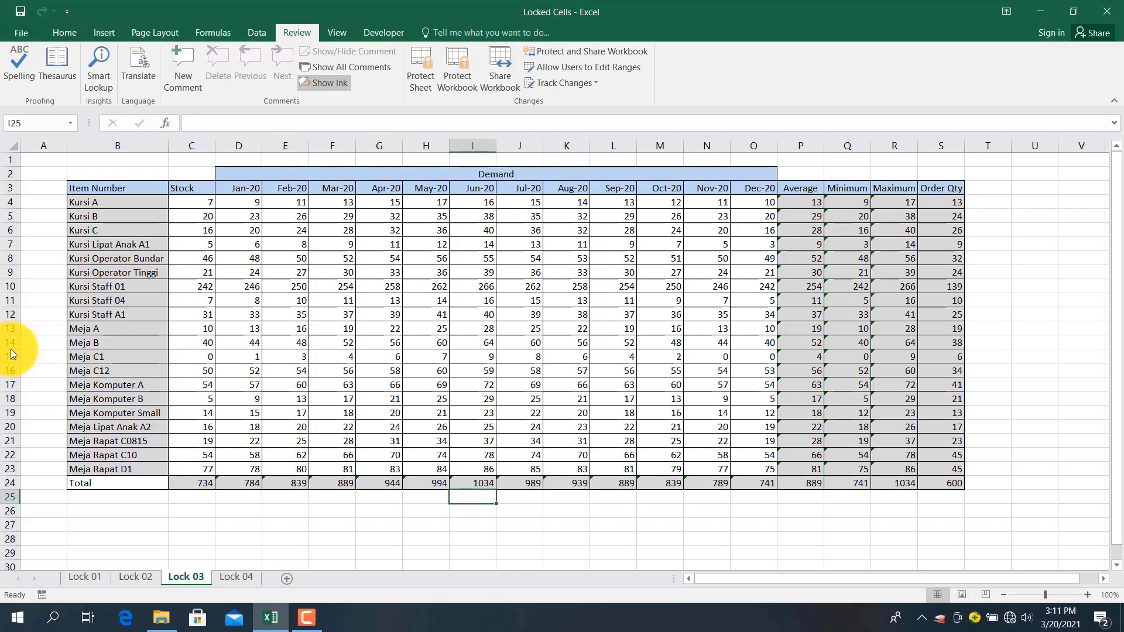
Inspect Lock 04's item names B4:B22, the C24 Stock total, and the S4 and R9 formulas
left_click(232, 582)
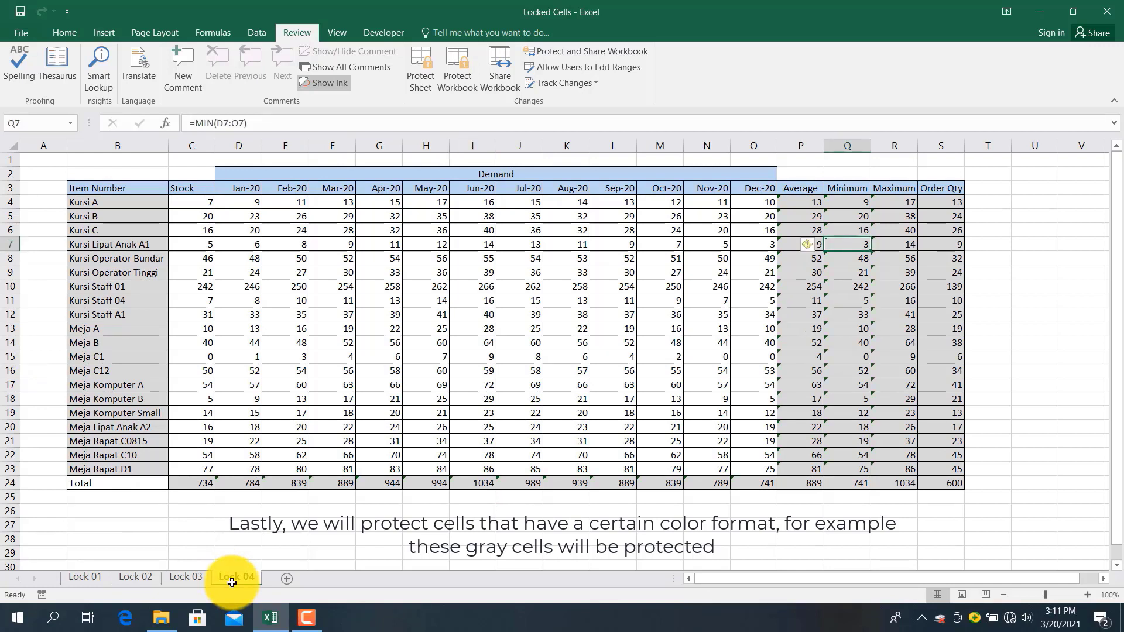
left_click(118, 200)
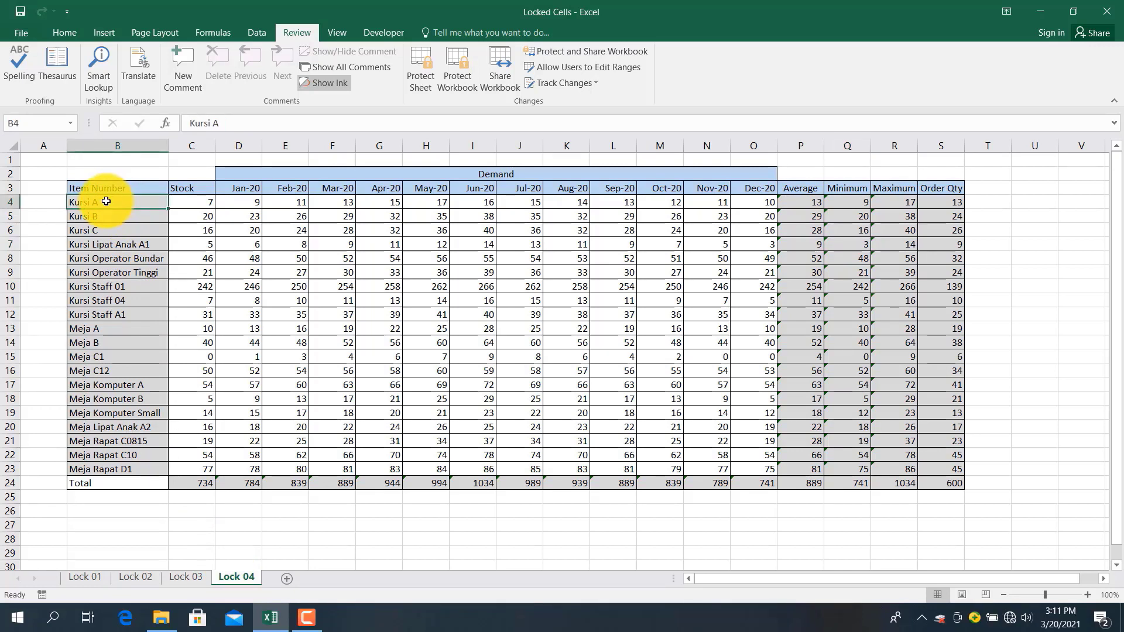
left_click_drag(106, 202, 120, 465)
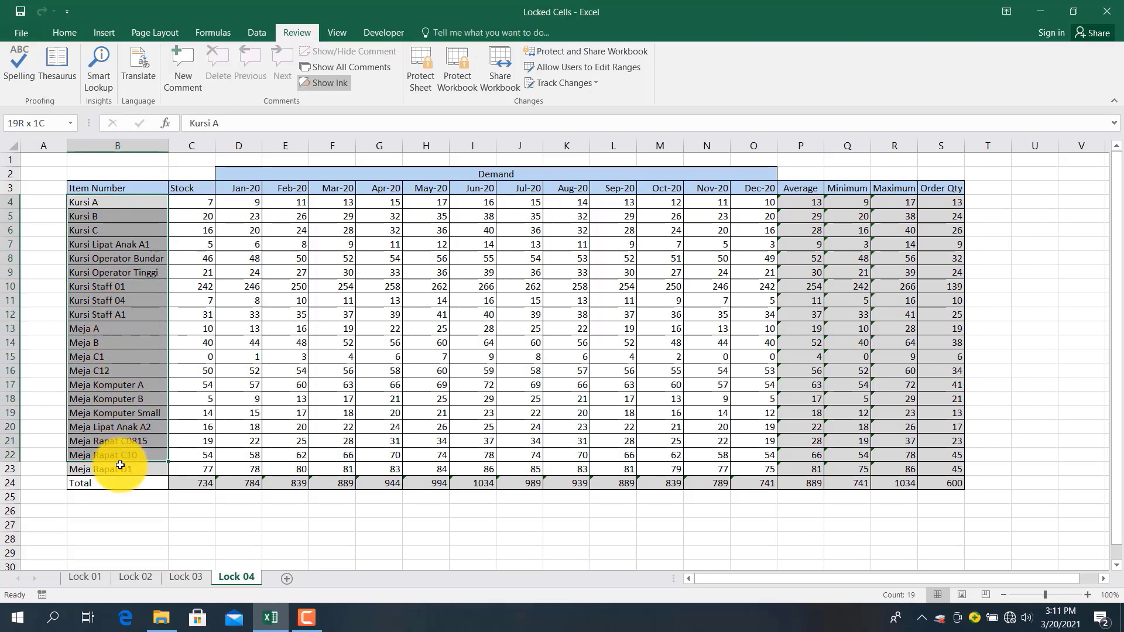
left_click(209, 480)
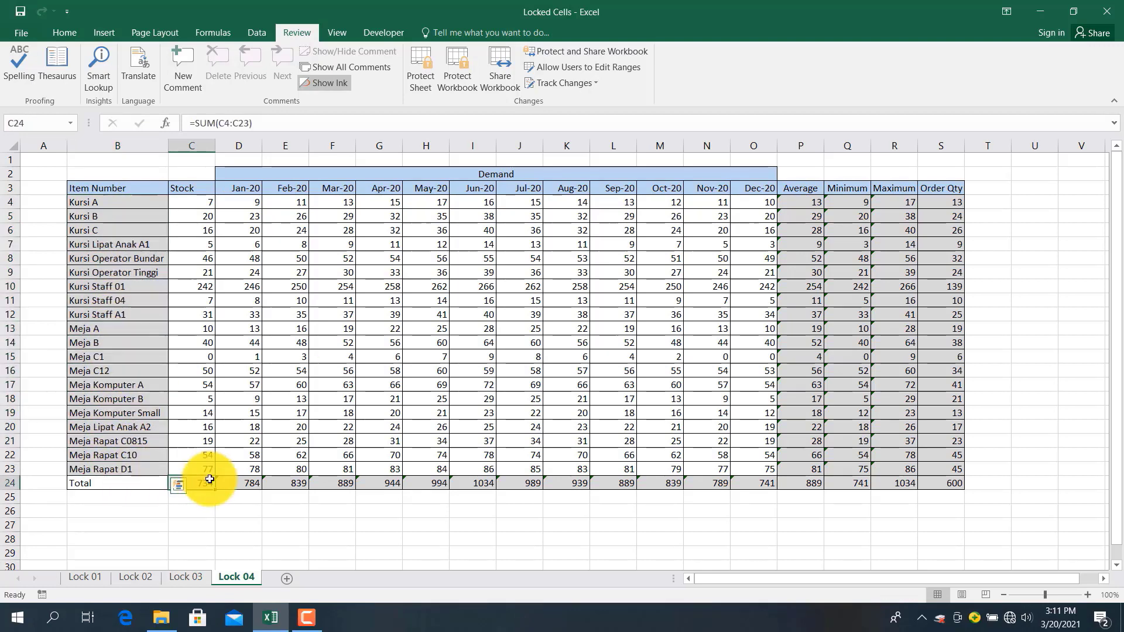
left_click(795, 191)
left_click(938, 200)
left_click(914, 270)
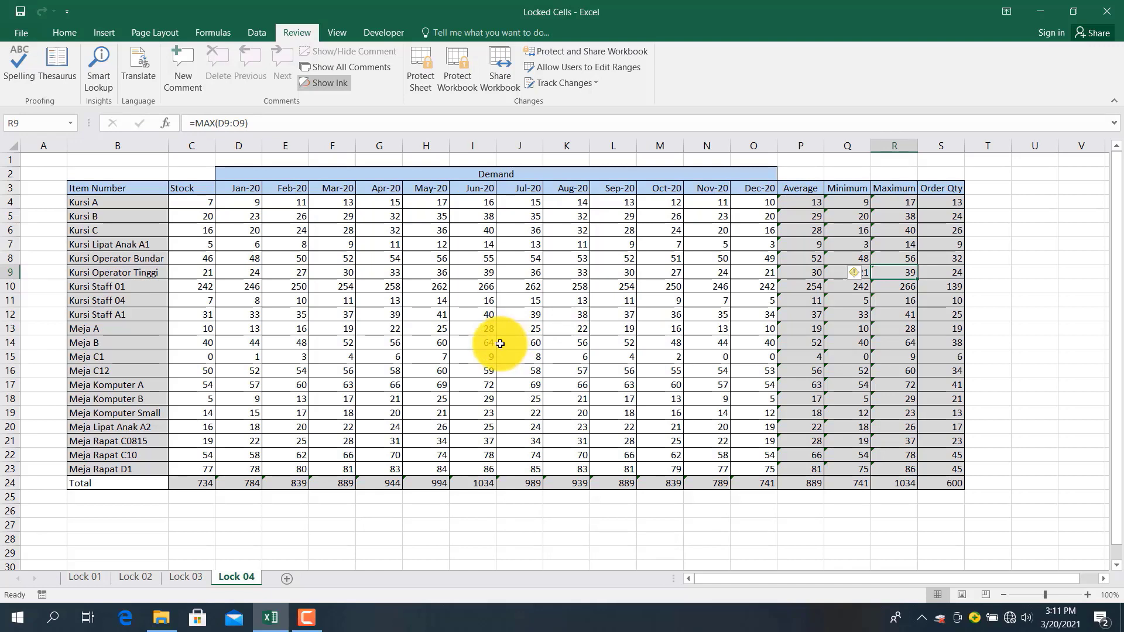
left_click(83, 577)
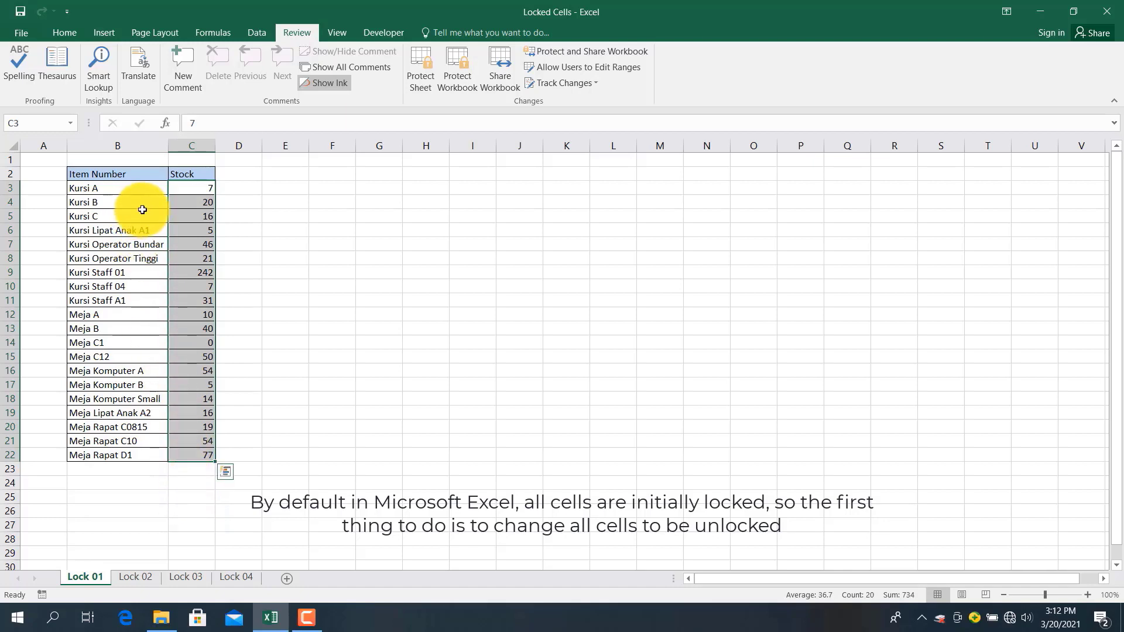
Unlock every cell on Lock 01 by clearing Locked in Format Cells Protection
left_click(200, 194)
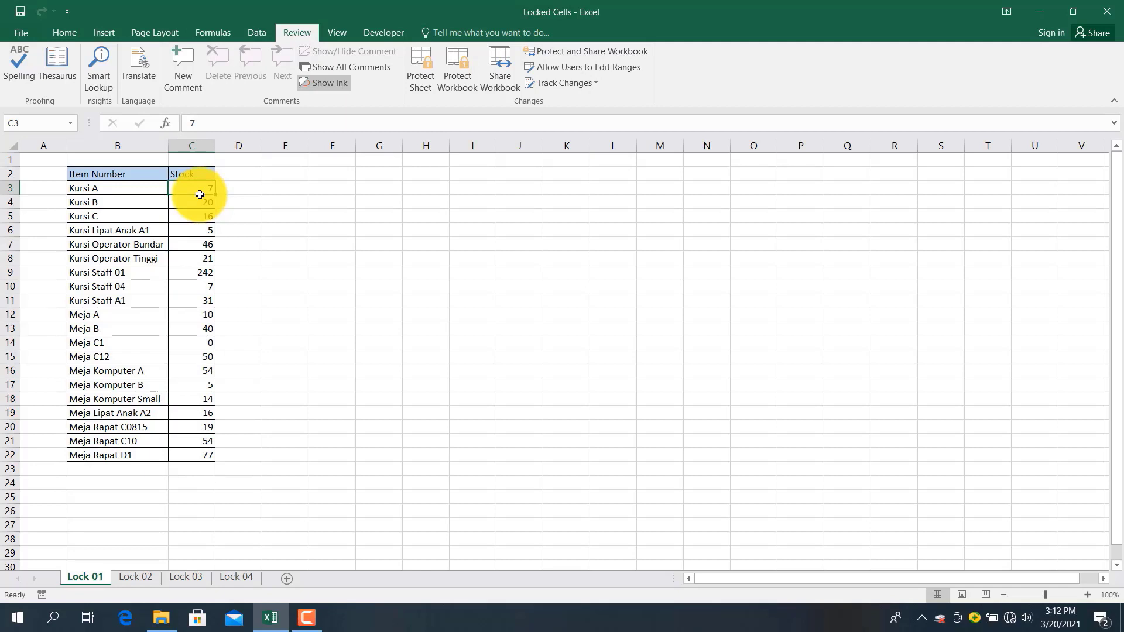
left_click(10, 142)
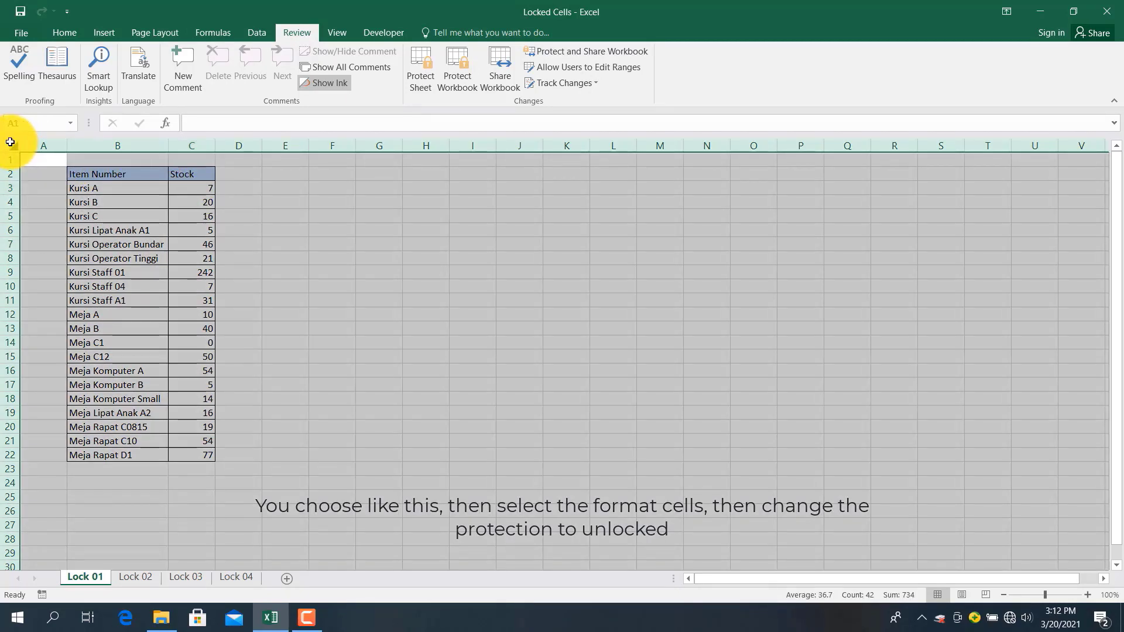
right_click(10, 142)
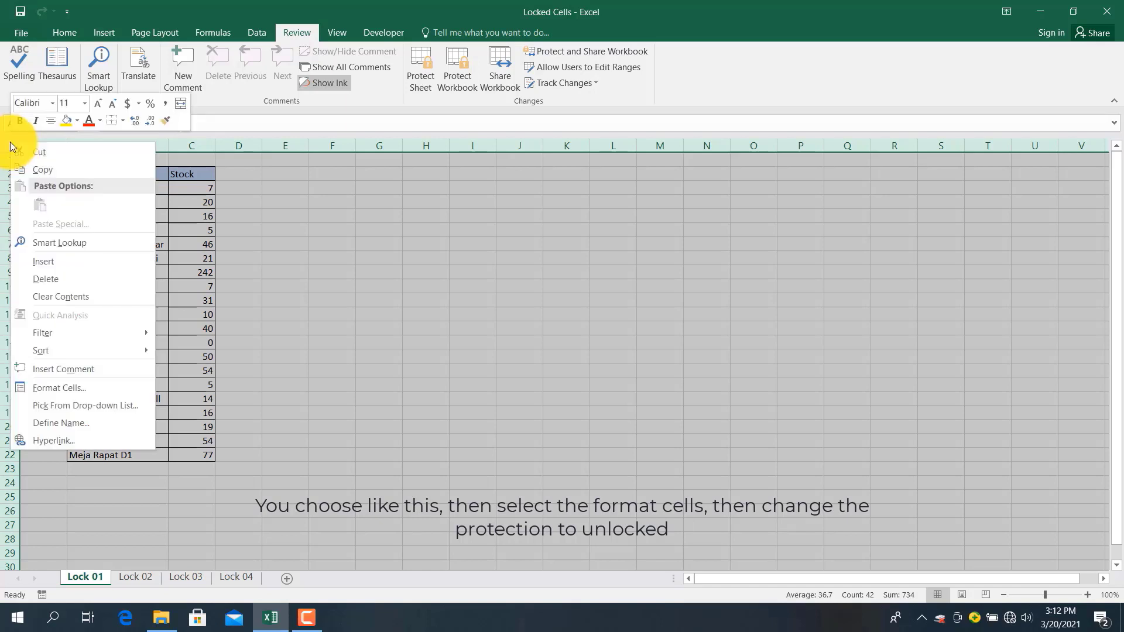
left_click(81, 387)
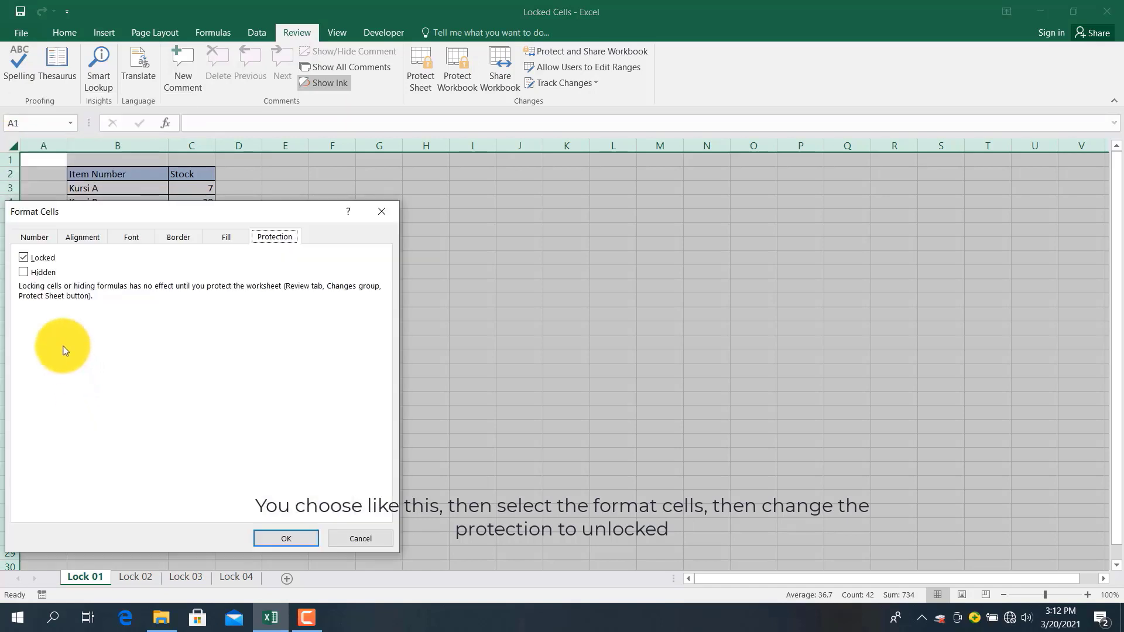
left_click(25, 257)
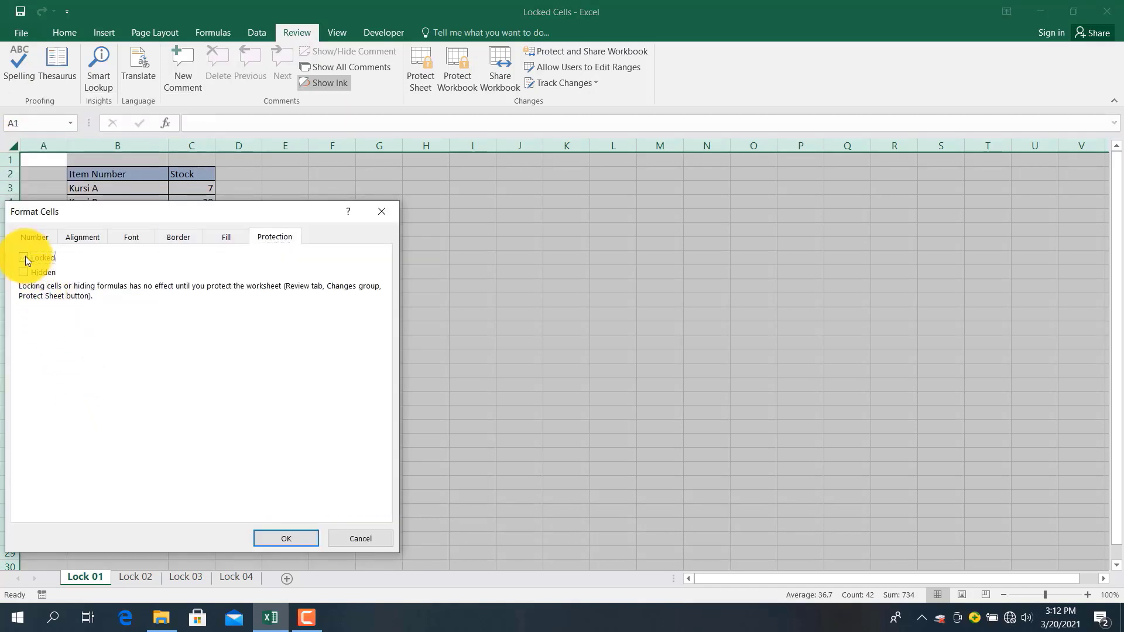
left_click(283, 538)
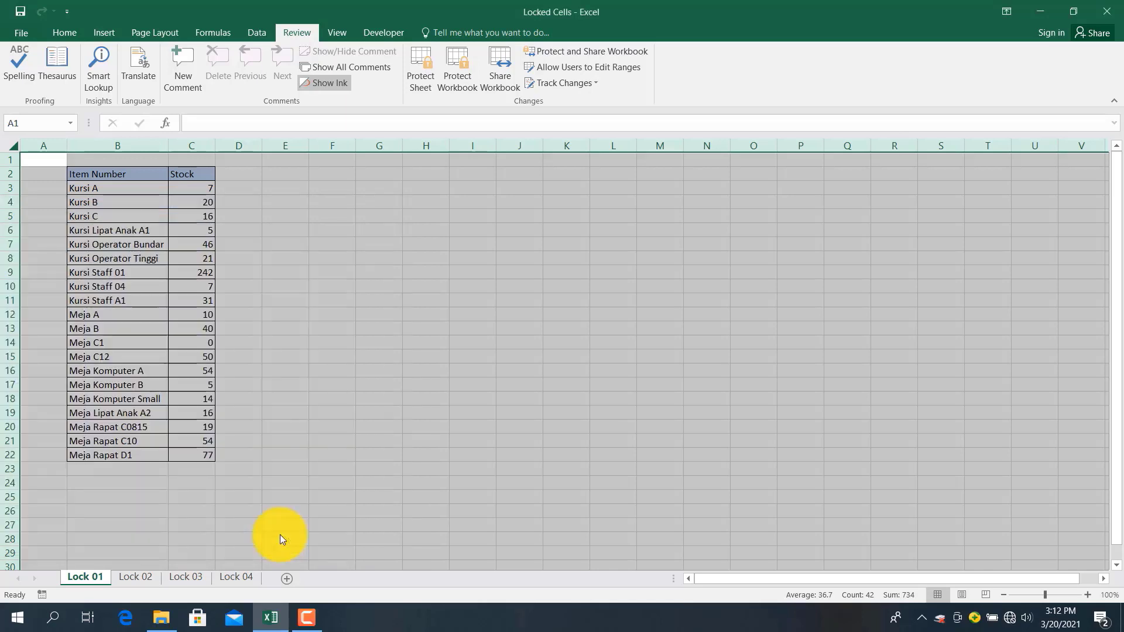
Set the Stock values C3:C22 back to Locked
left_click(301, 274)
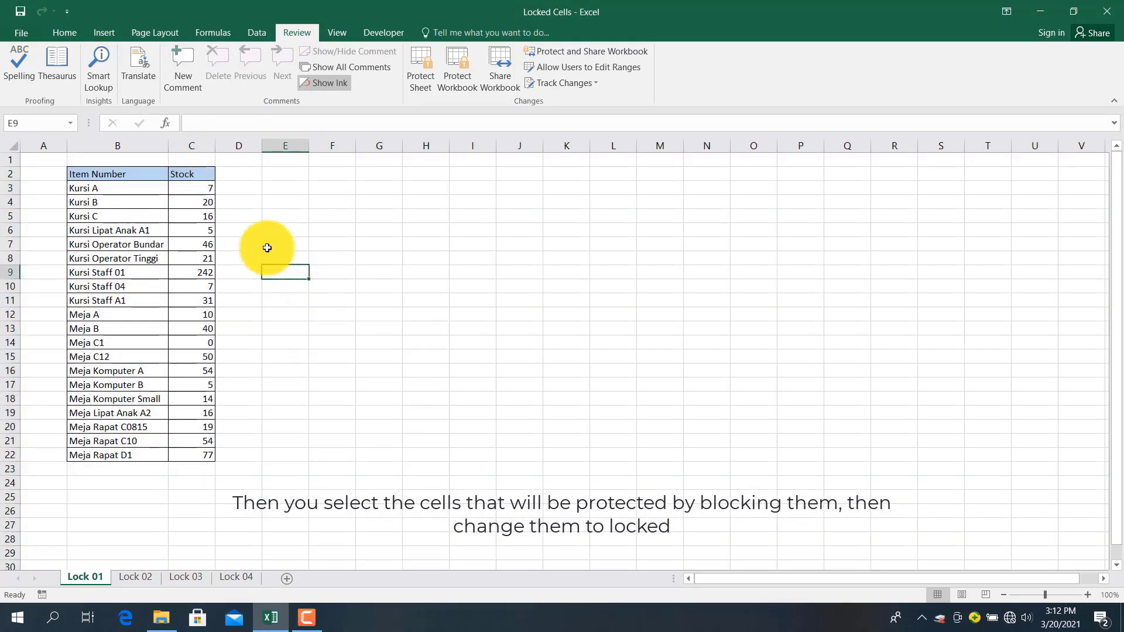
left_click_drag(190, 187, 213, 458)
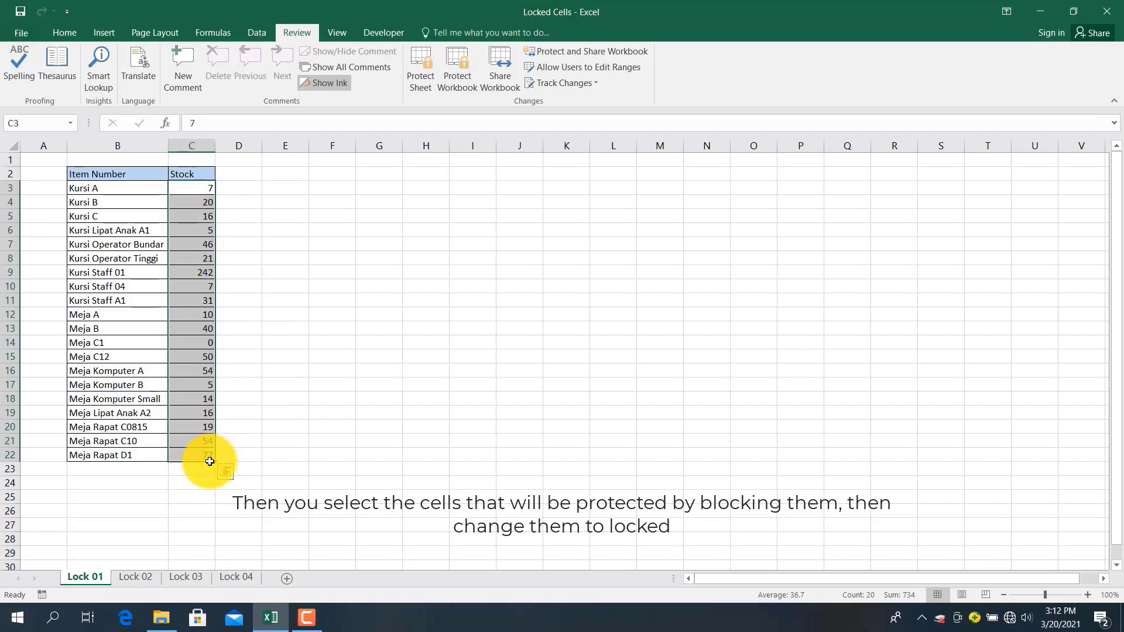
right_click(193, 231)
left_click(242, 477)
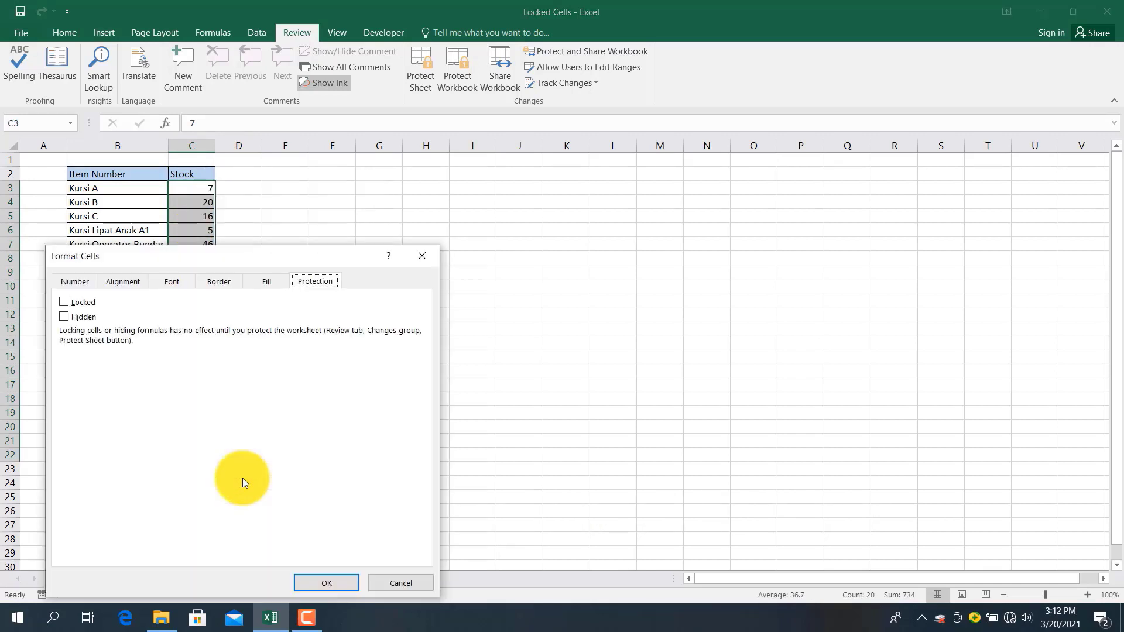
left_click(79, 302)
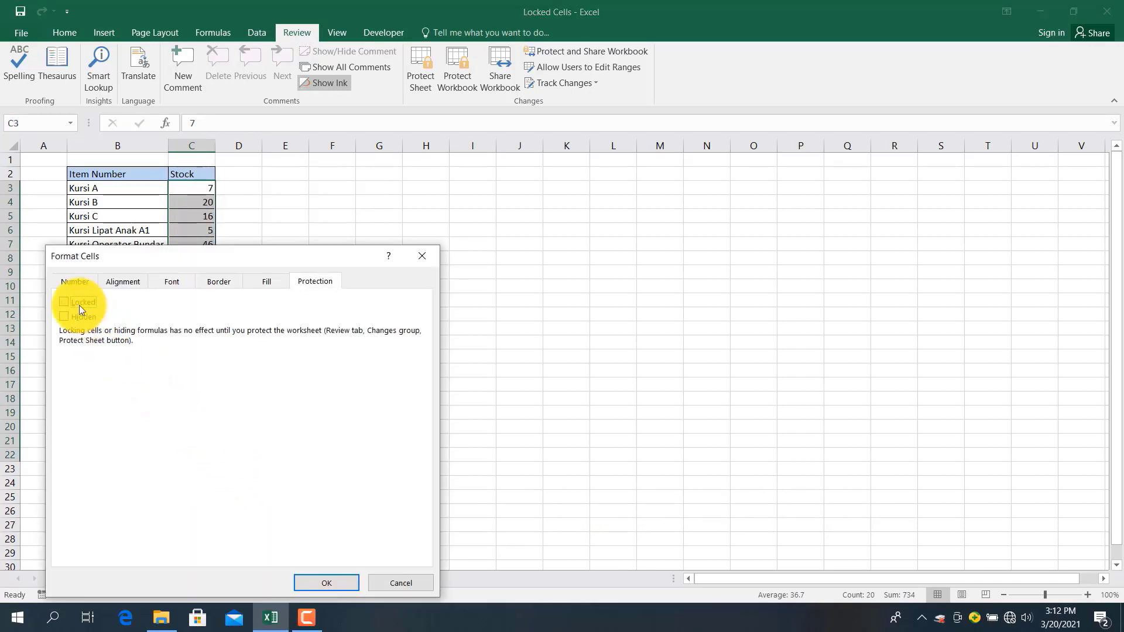
left_click(314, 581)
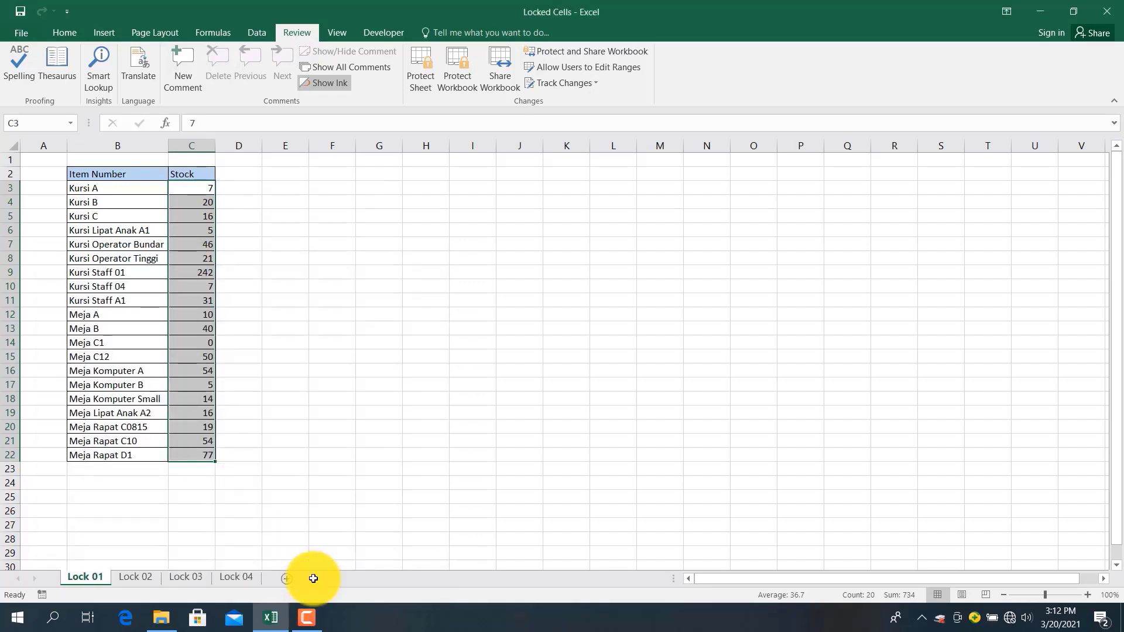
Protect Lock 01 with a password, allowing selection of locked cells
left_click(423, 77)
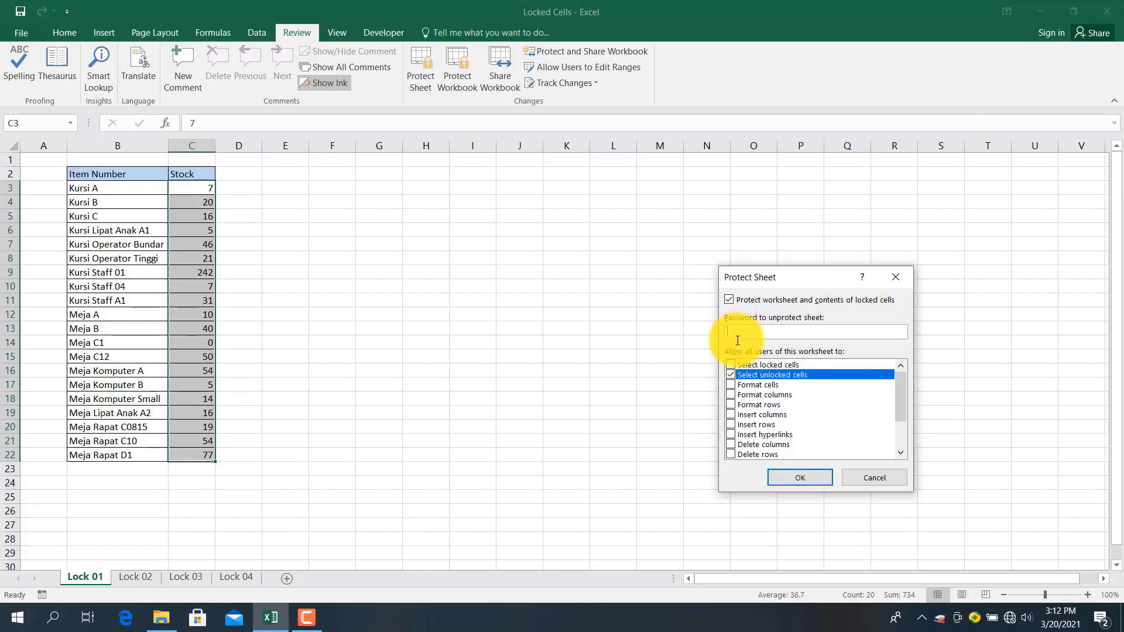
left_click(733, 367)
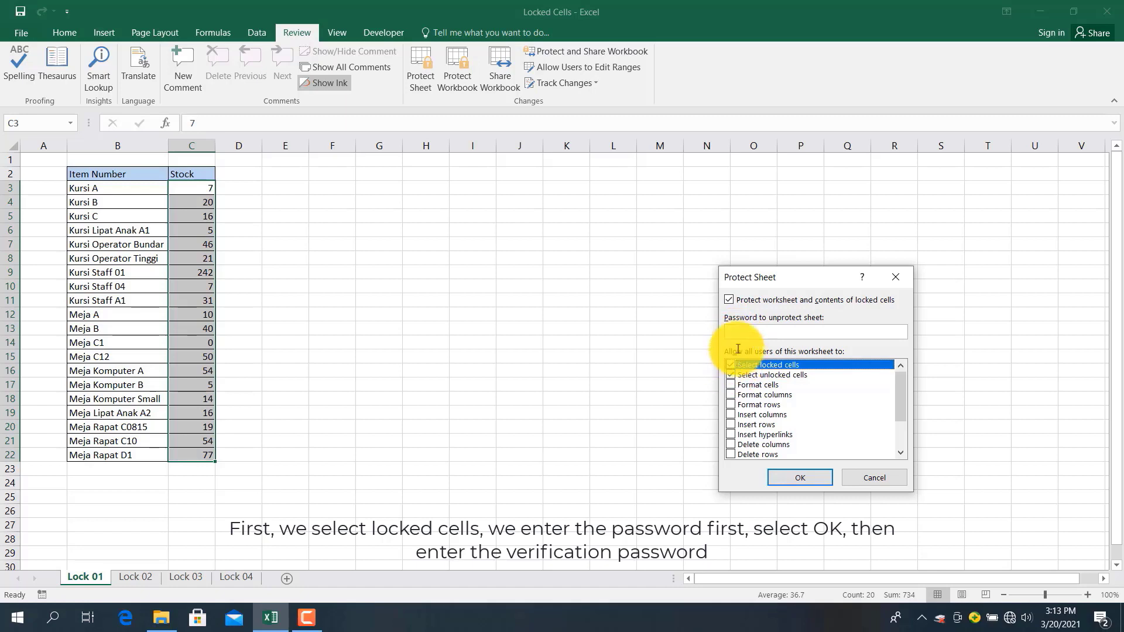
left_click(740, 328)
type("1")
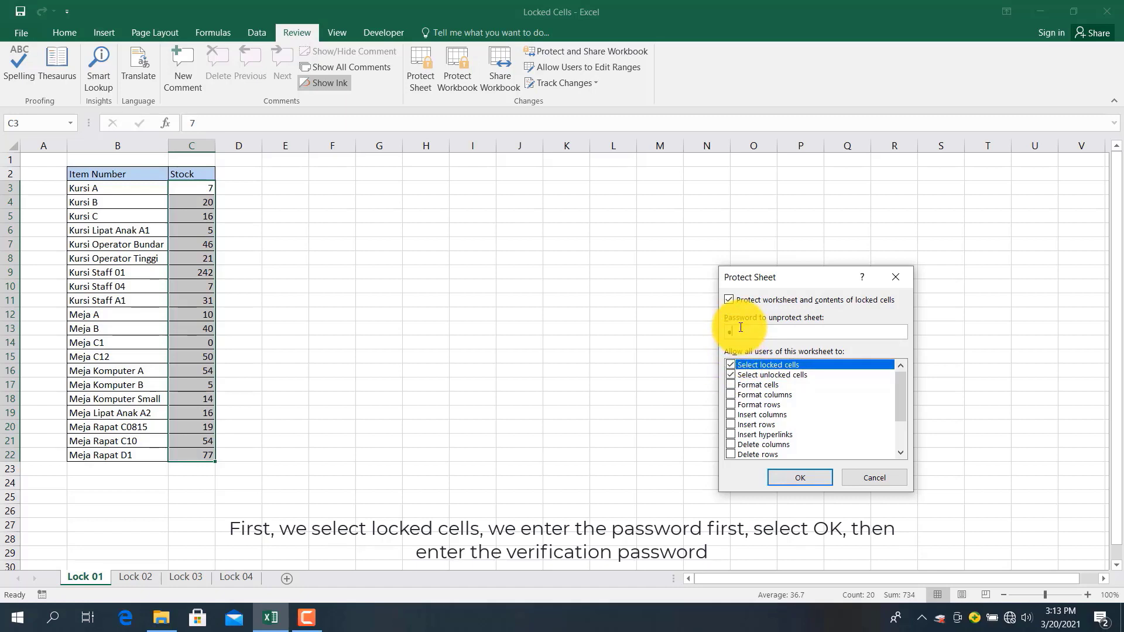
type("23")
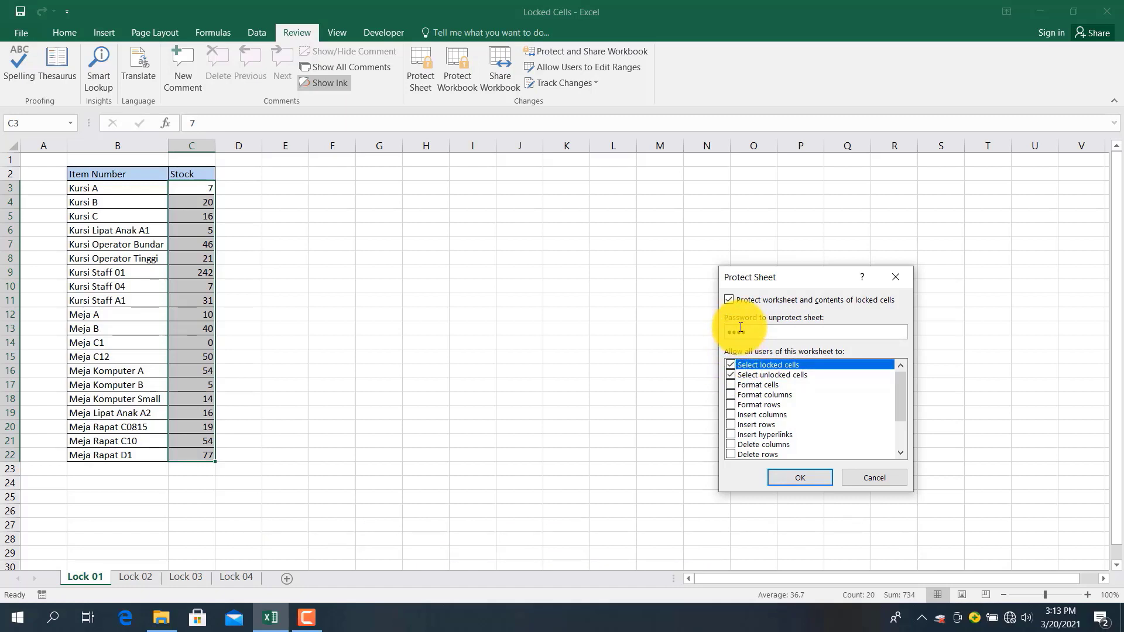
left_click(795, 472)
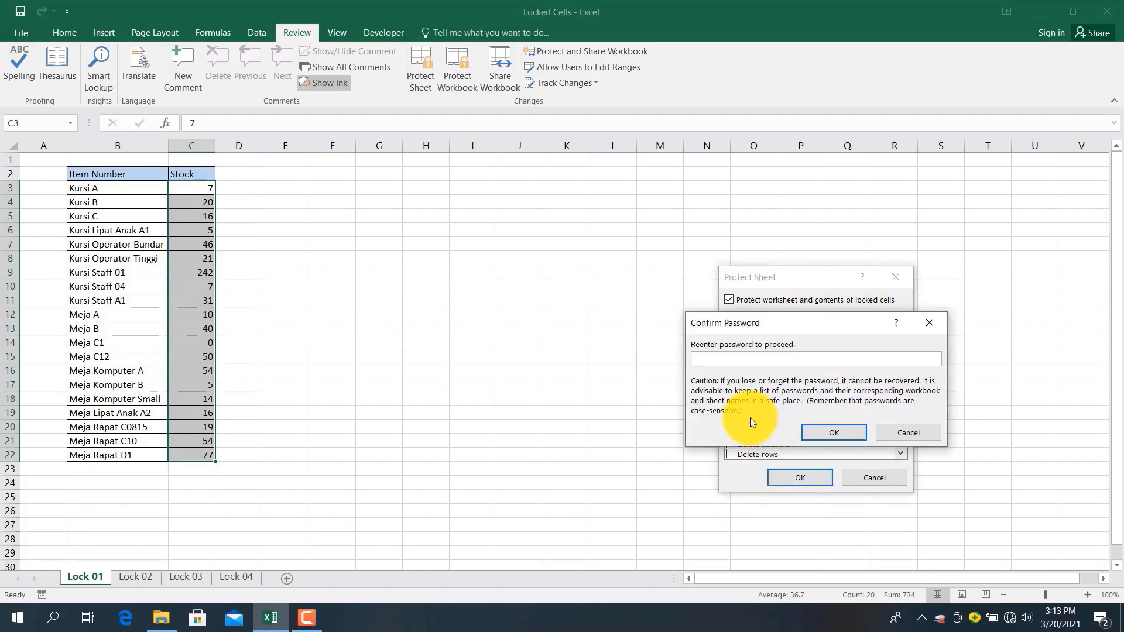
type("1234")
left_click(821, 434)
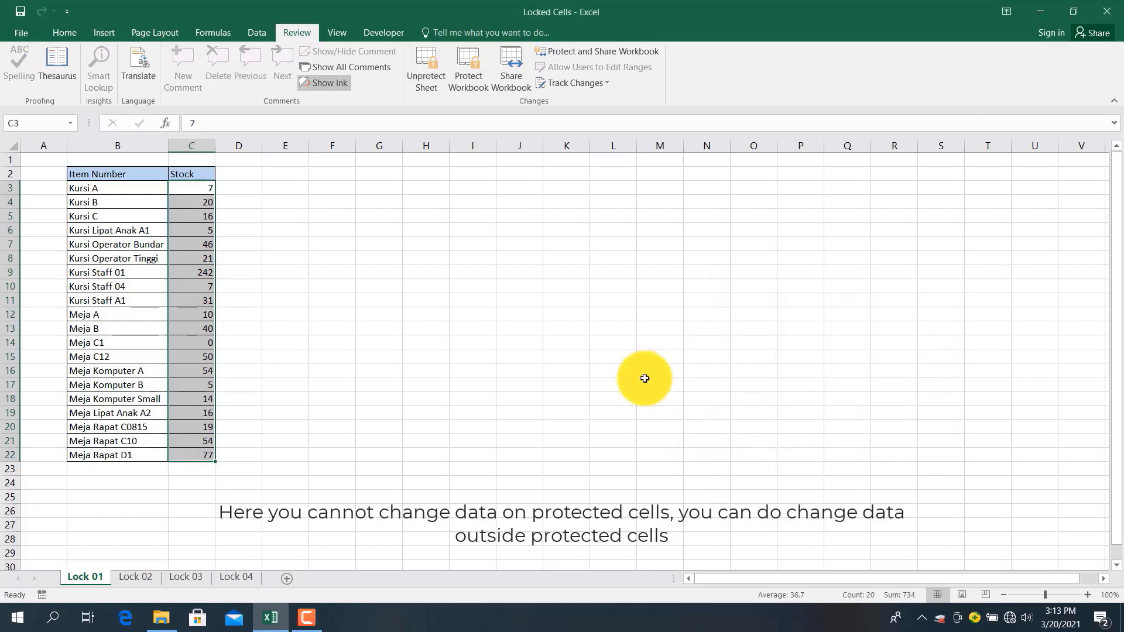
left_click(270, 258)
left_click(202, 245)
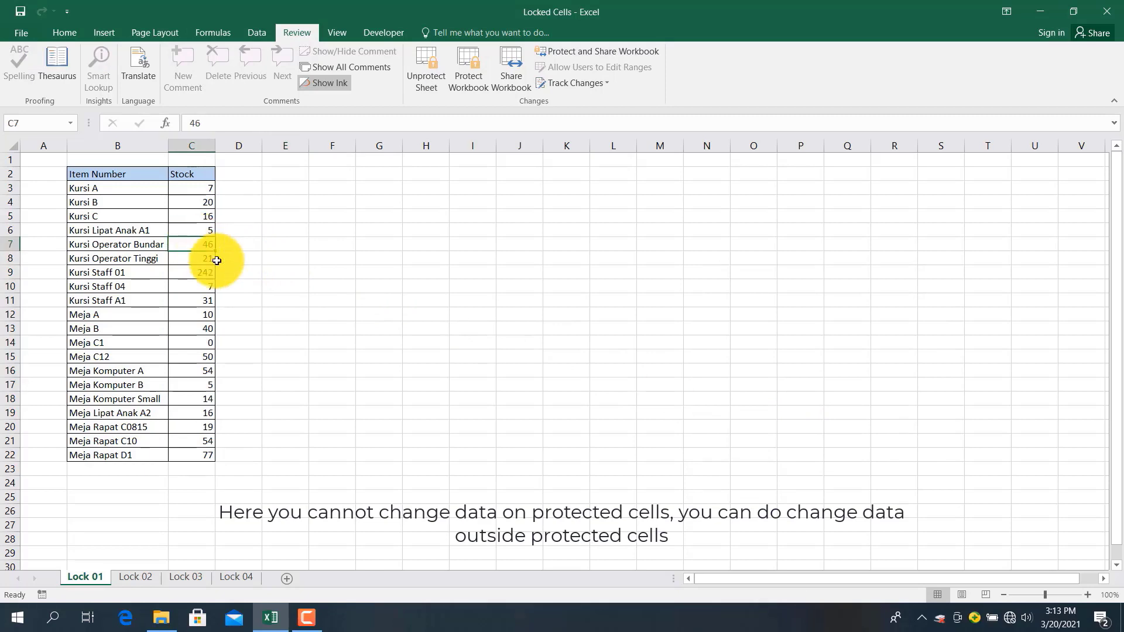
key("Delete")
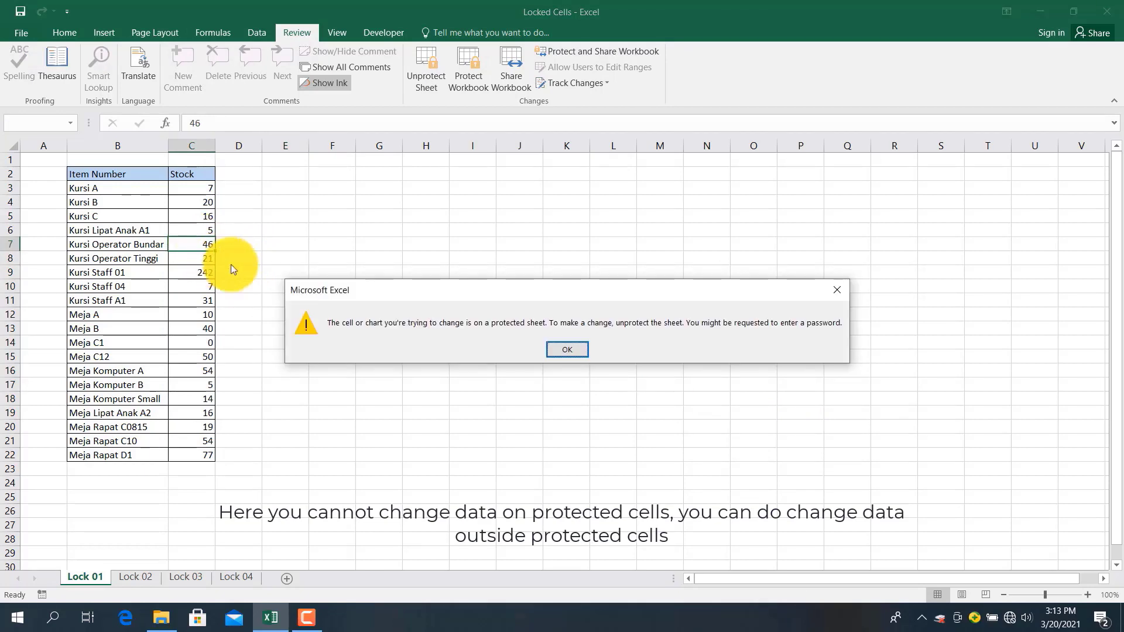
left_click(549, 349)
left_click(192, 326)
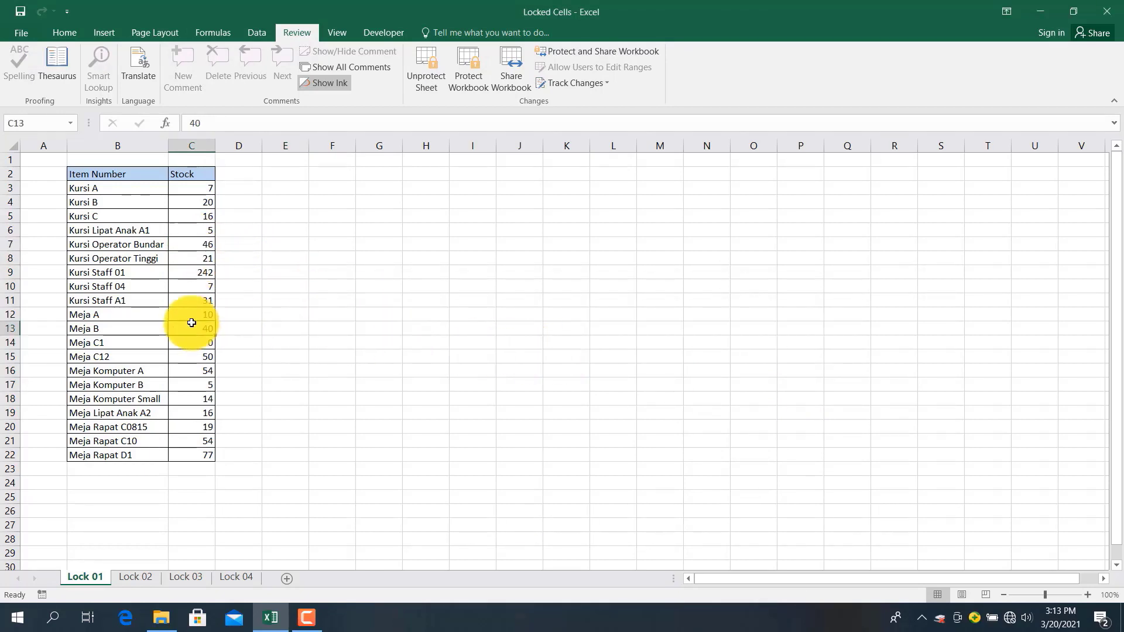
key("Delete")
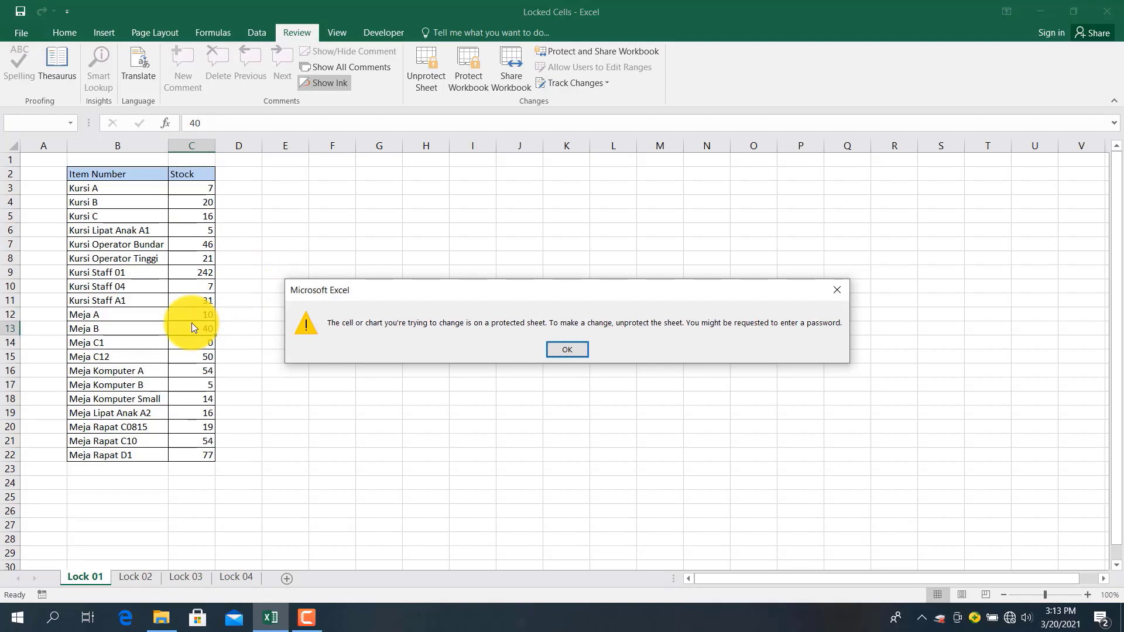
left_click(565, 351)
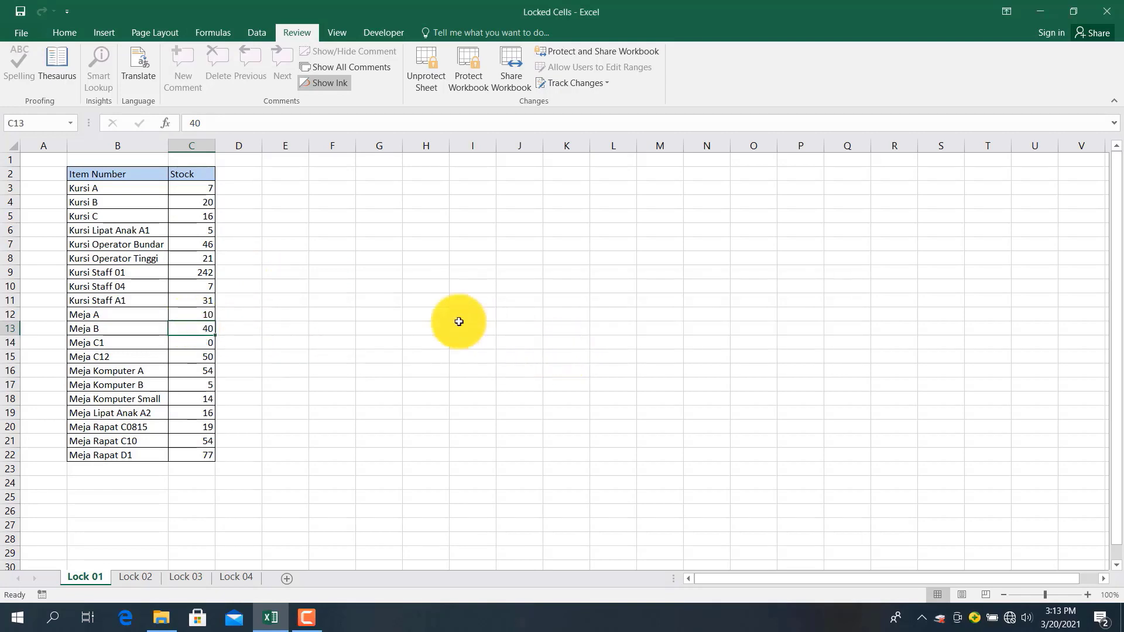
left_click(285, 271)
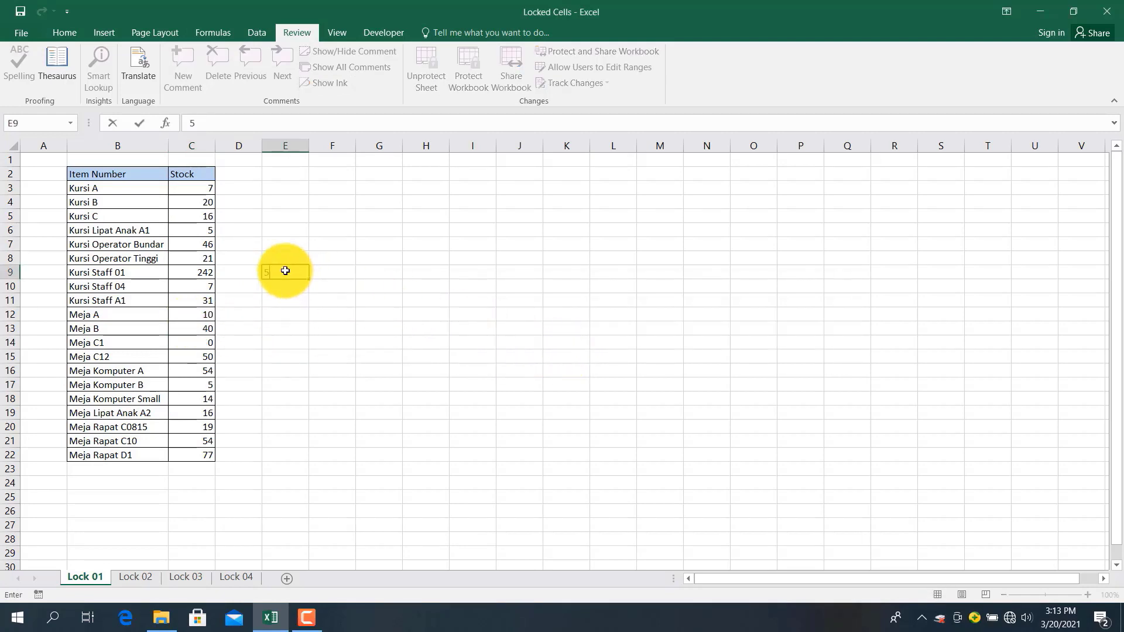
type("56")
key("Return")
left_click(285, 271)
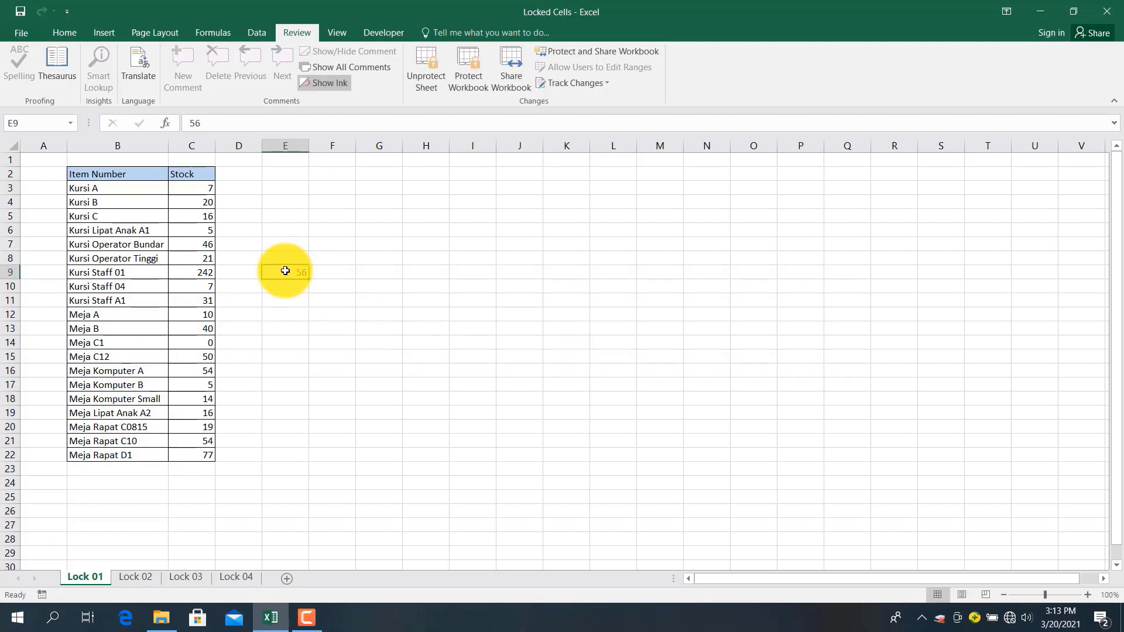
key("Delete")
left_click(94, 264)
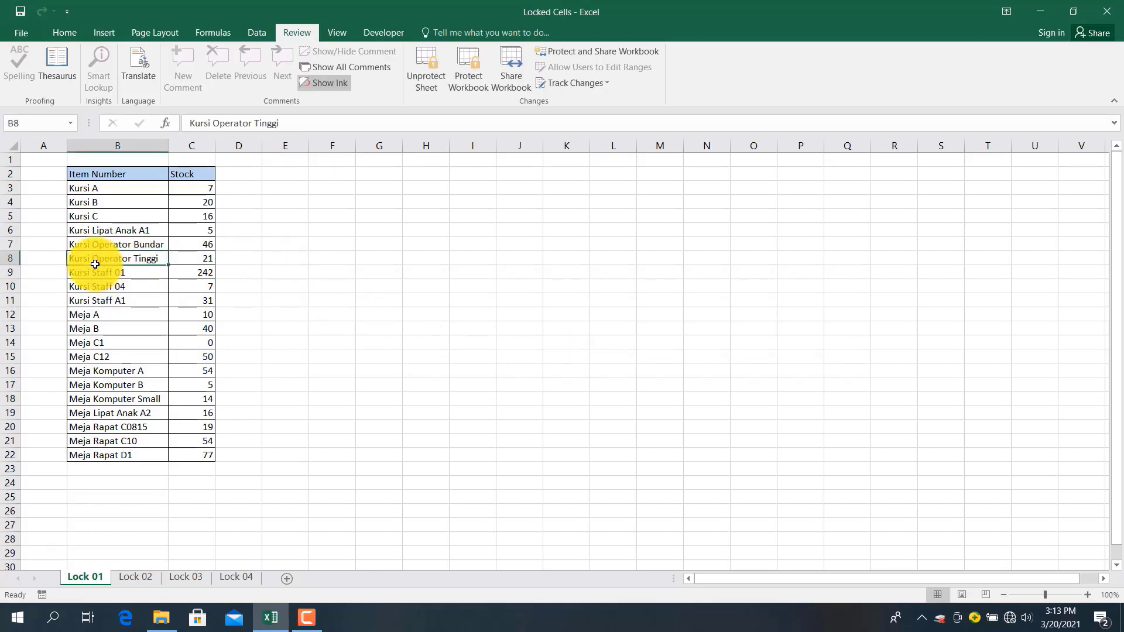
type("c")
key("Return")
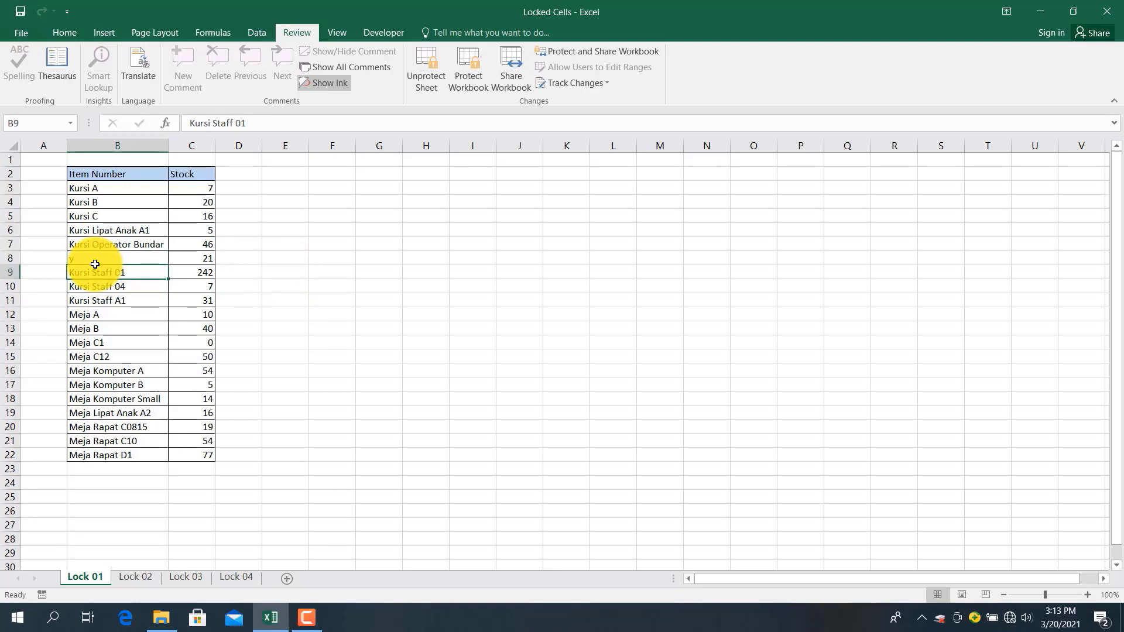
key("ctrl+z")
left_click_drag(180, 188, 171, 452)
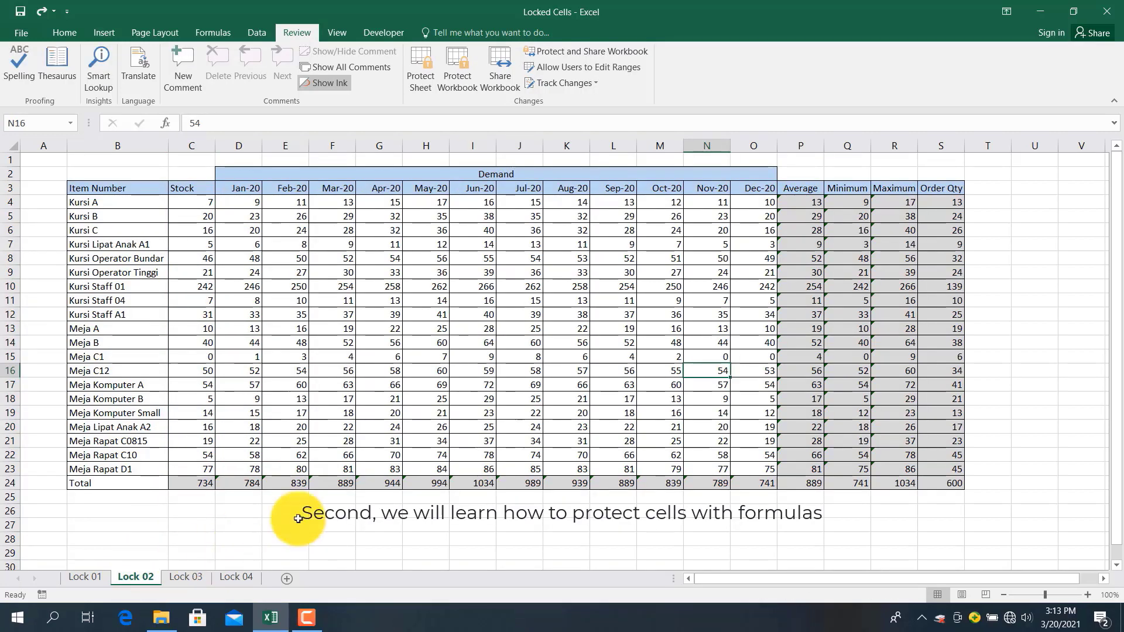
Unlock every cell on the Lock 02 sheet
left_click(755, 358)
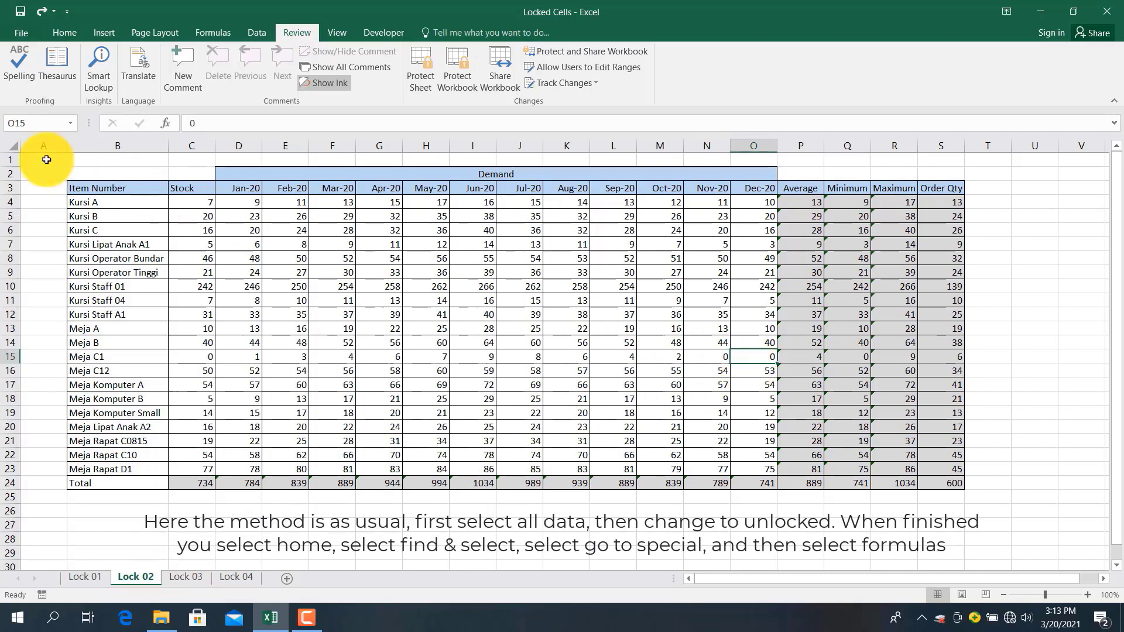
left_click(5, 147)
right_click(5, 148)
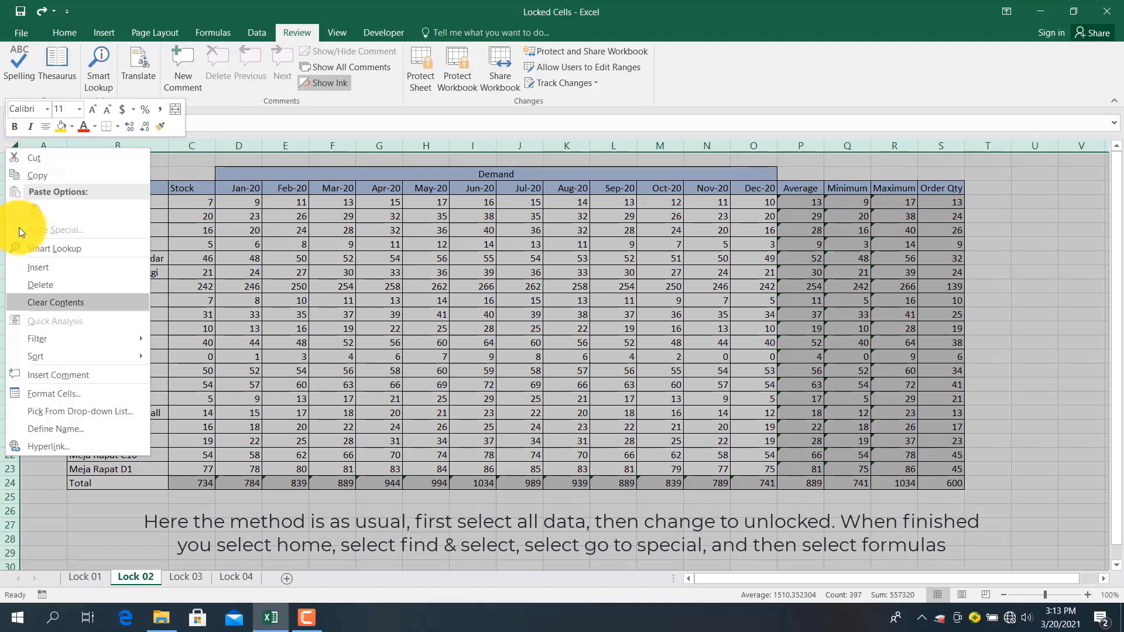
left_click(49, 396)
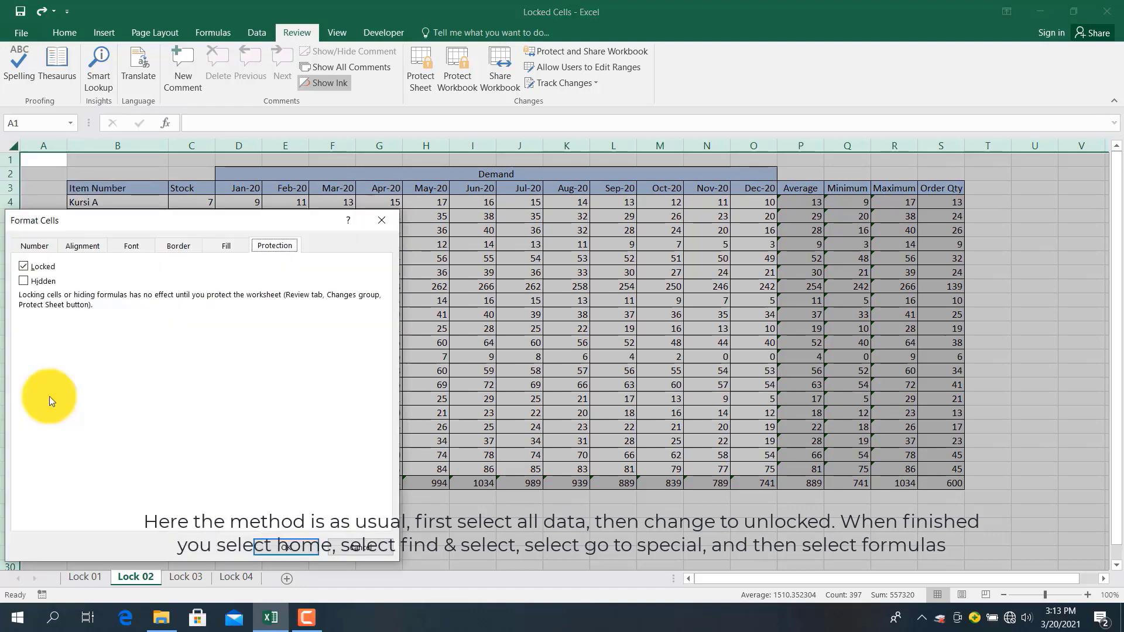
left_click(27, 266)
left_click(277, 543)
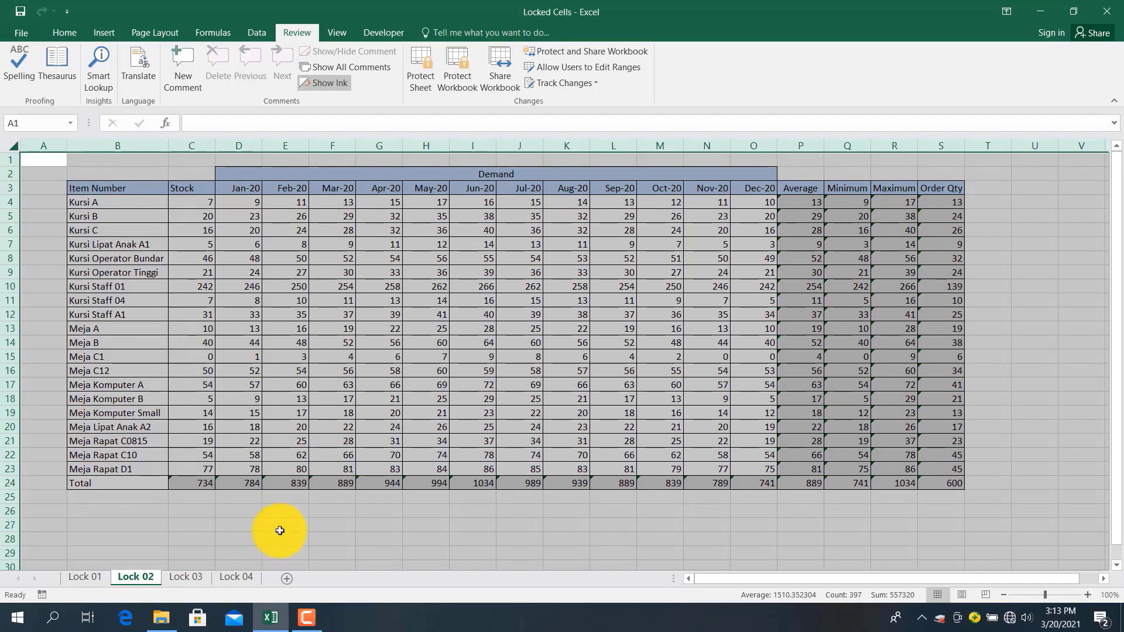
left_click(393, 283)
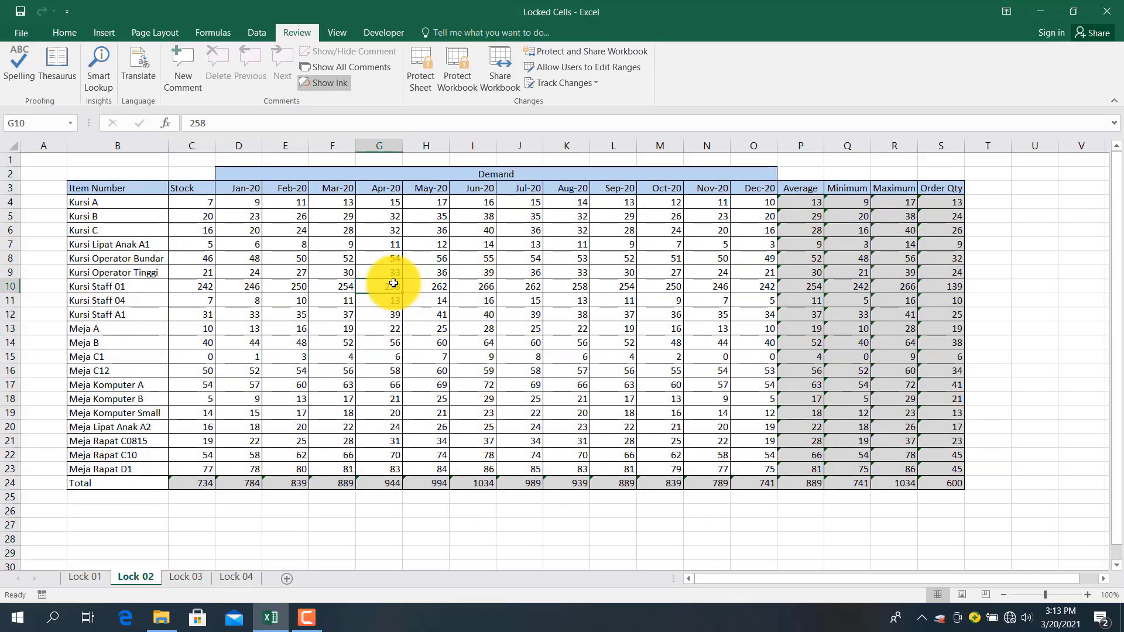
Select all formula cells with Go To Special and set them to Locked
left_click(49, 33)
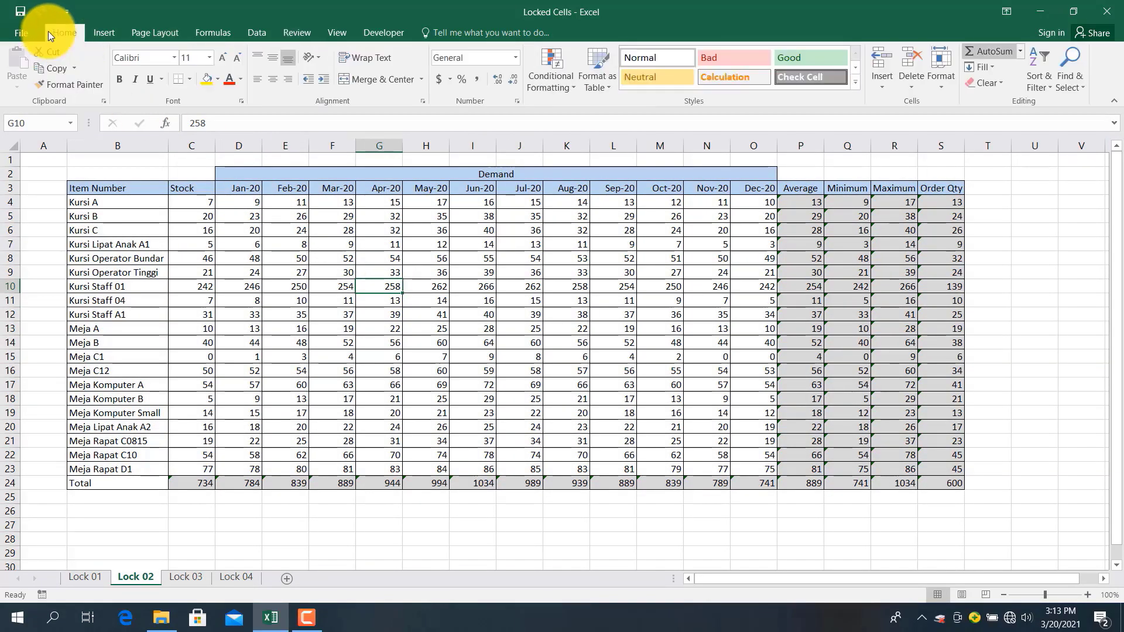
left_click(1077, 72)
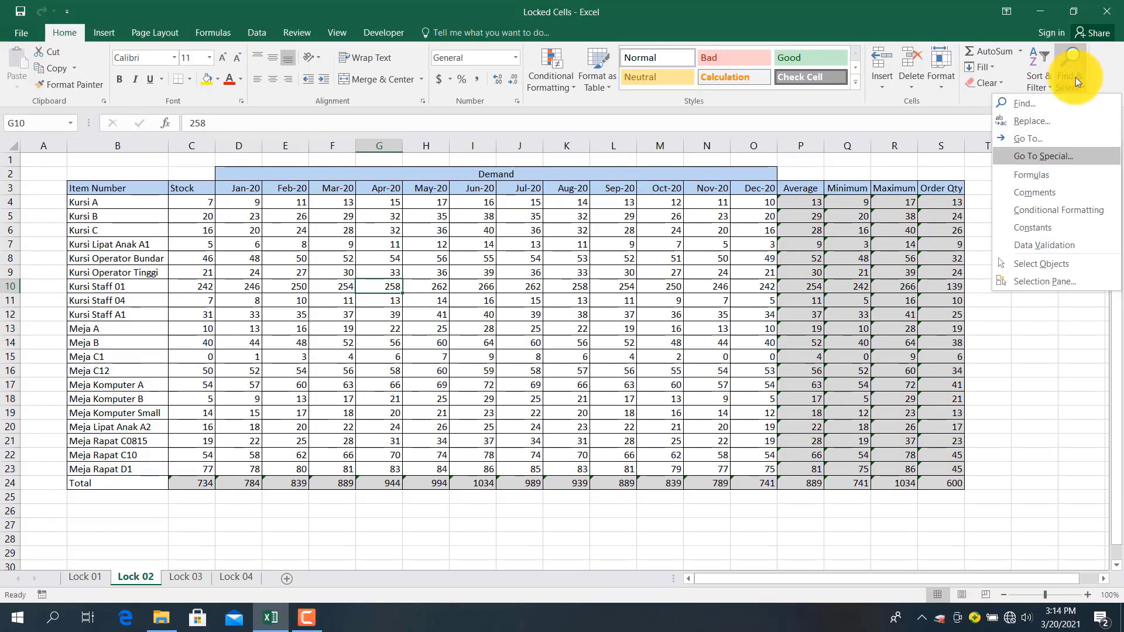
left_click(1041, 160)
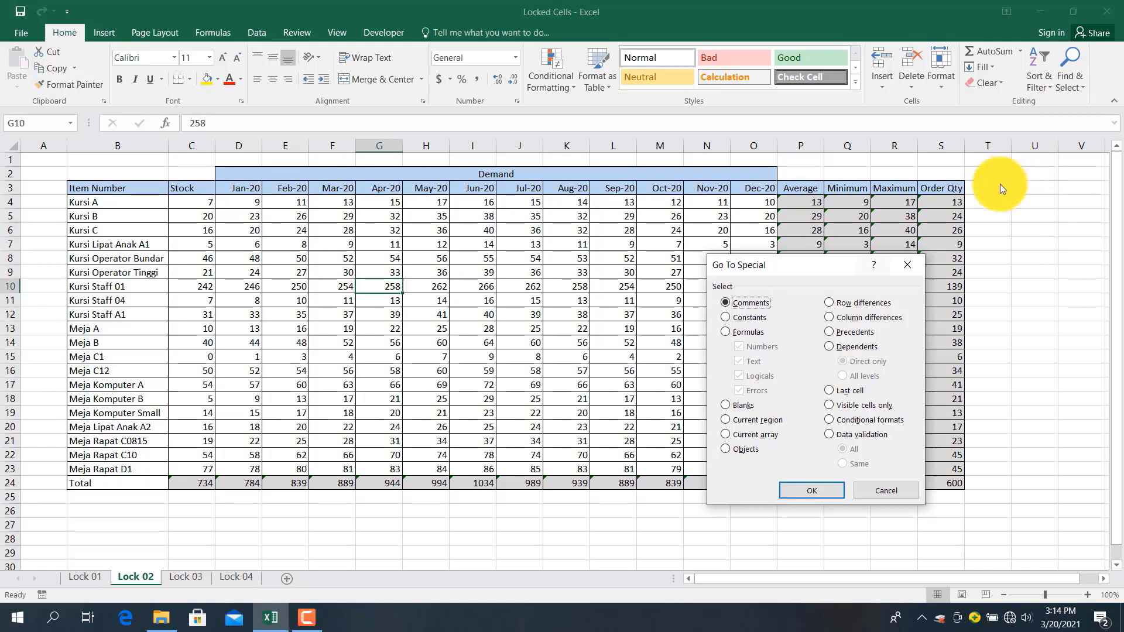
left_click(749, 331)
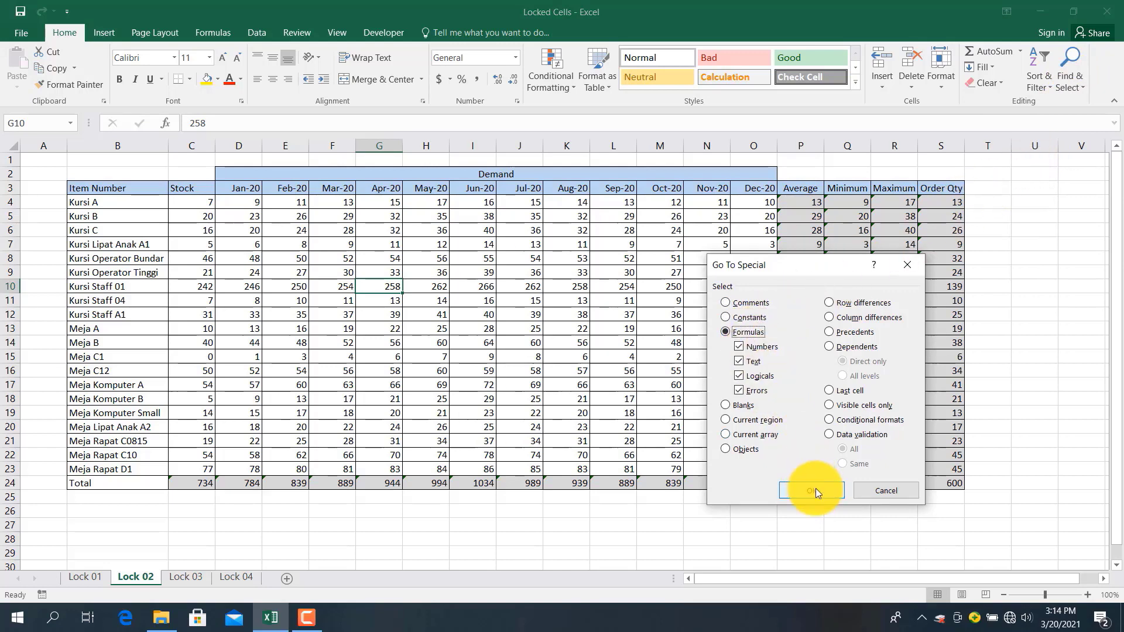
left_click(816, 490)
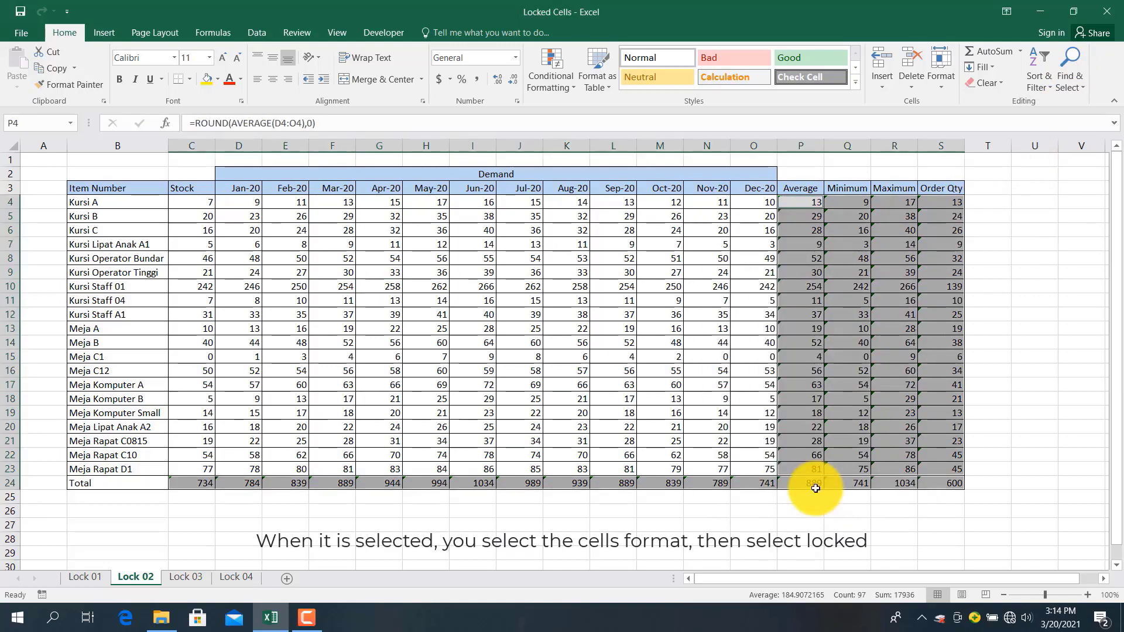
right_click(810, 262)
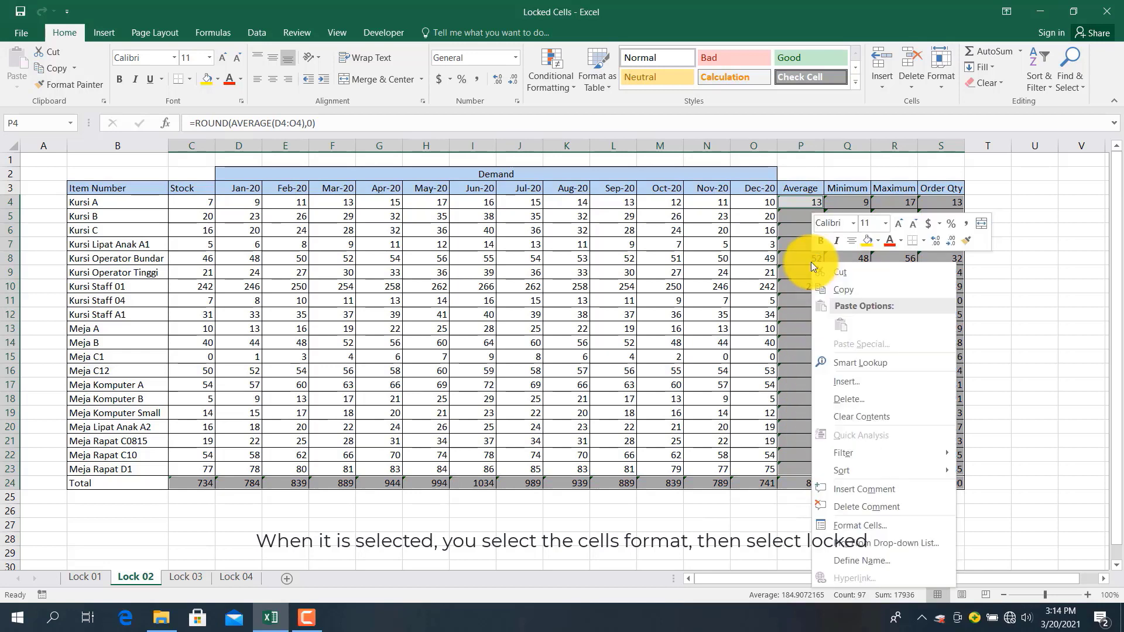
left_click(837, 525)
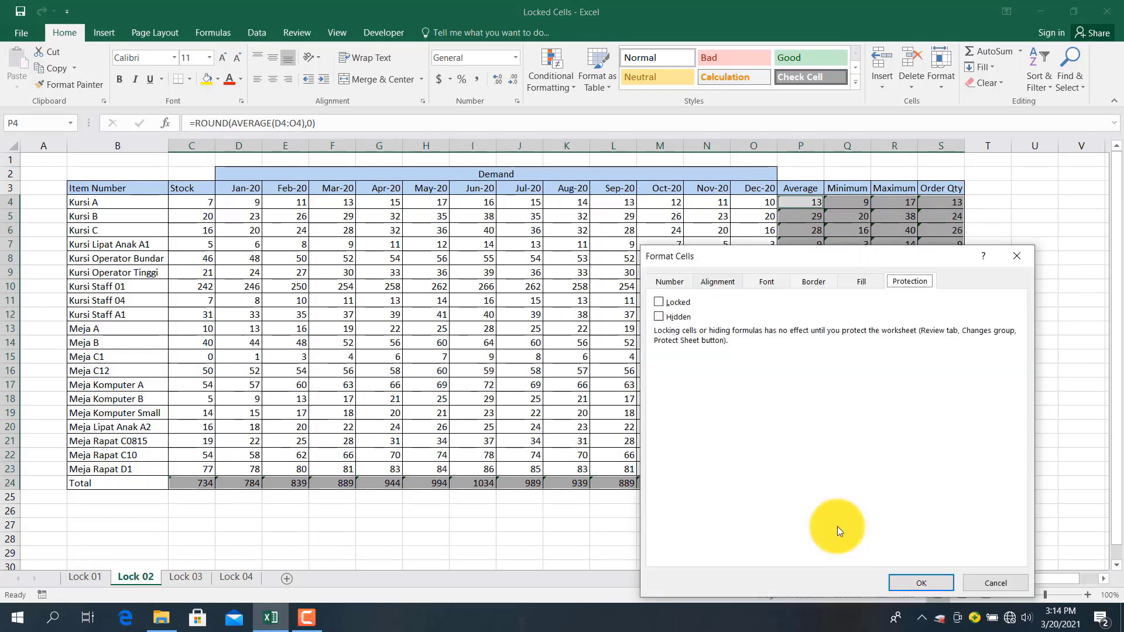
left_click(665, 304)
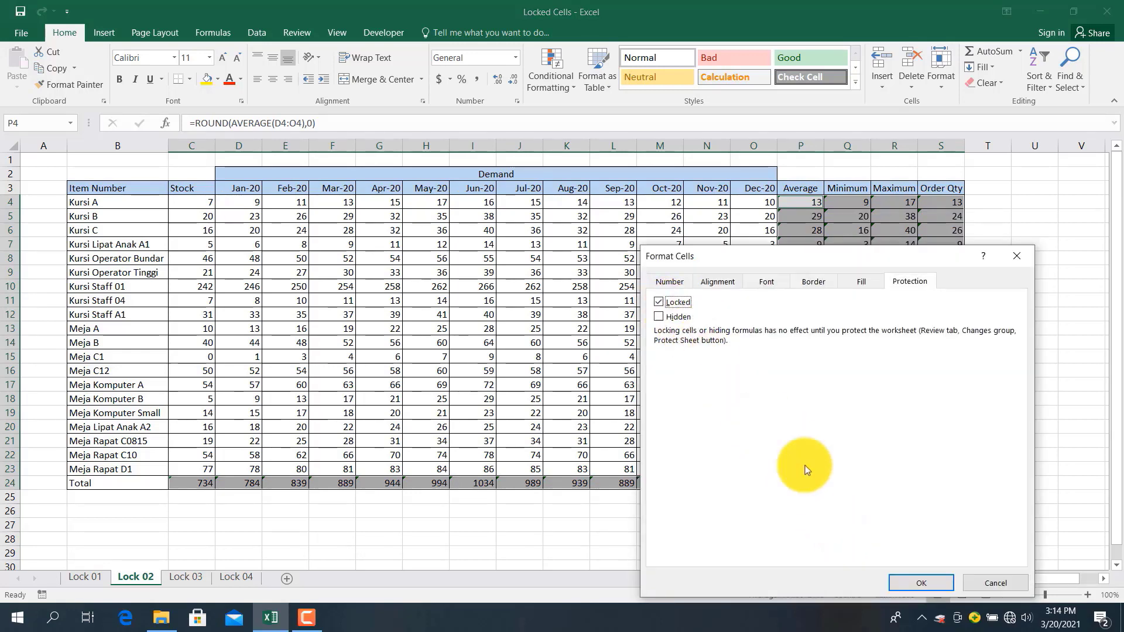
left_click(904, 578)
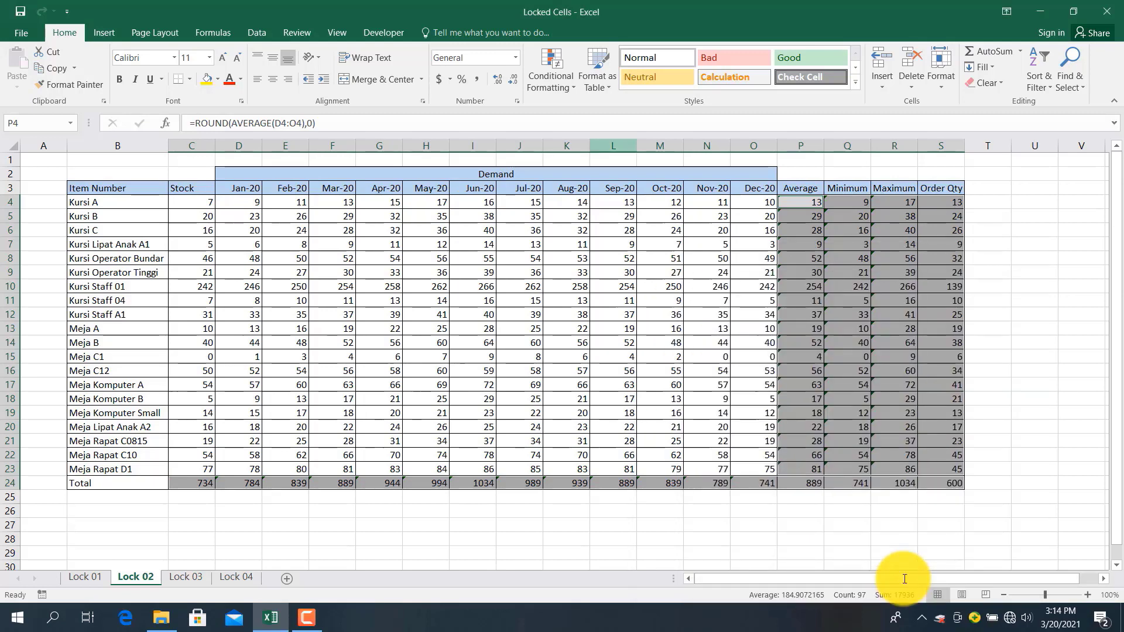
Protect the Lock 02 sheet with a password, entered twice
left_click(298, 32)
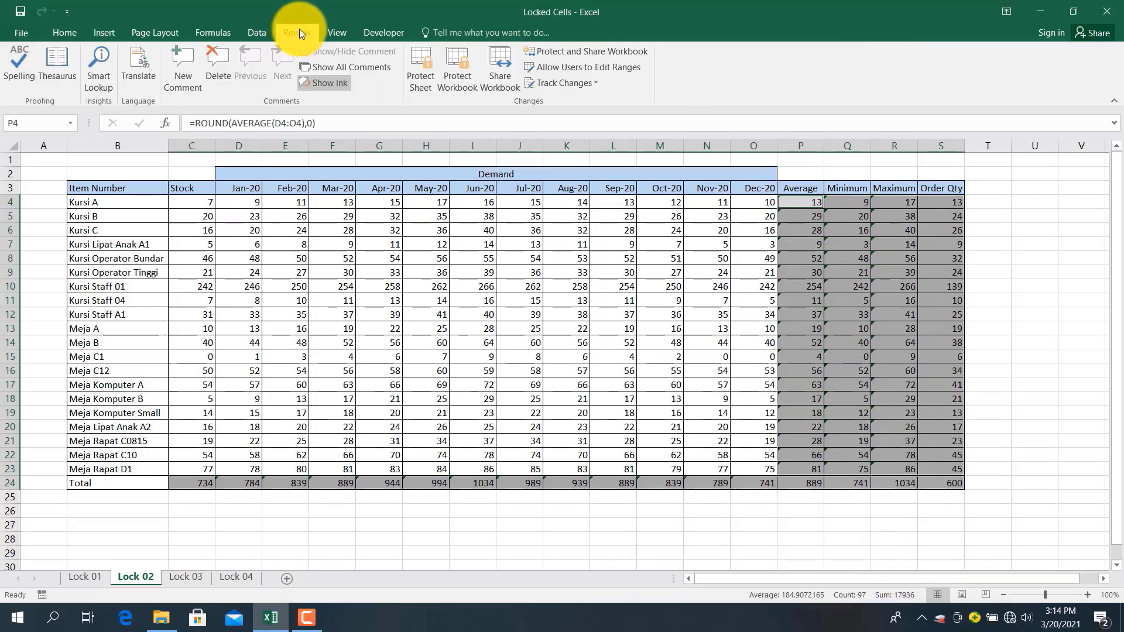
left_click(426, 79)
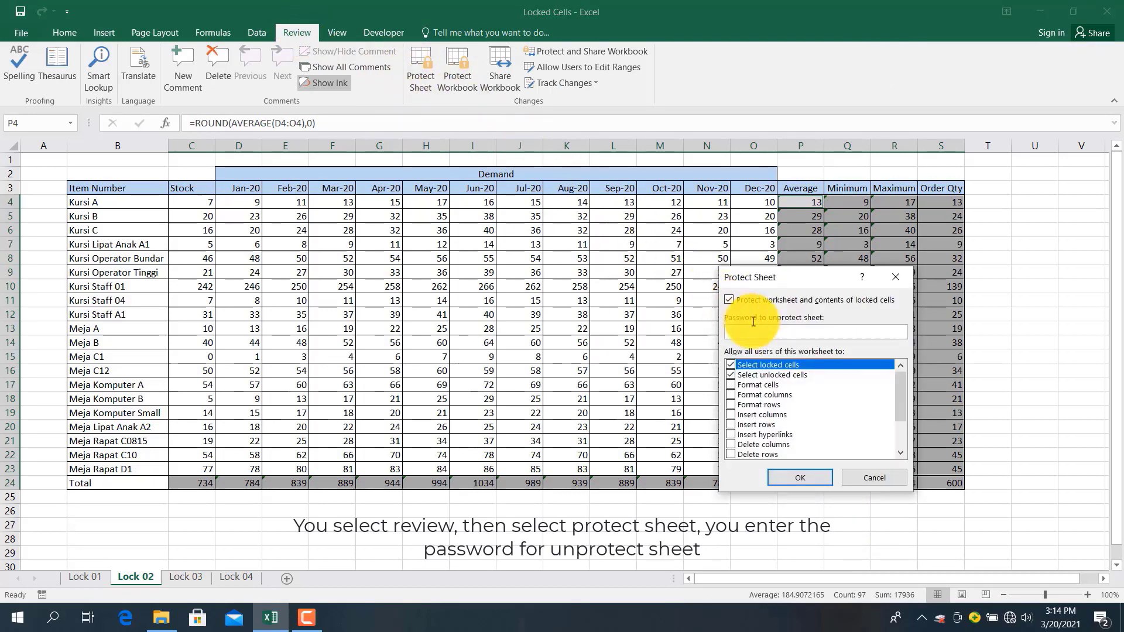
type("••")
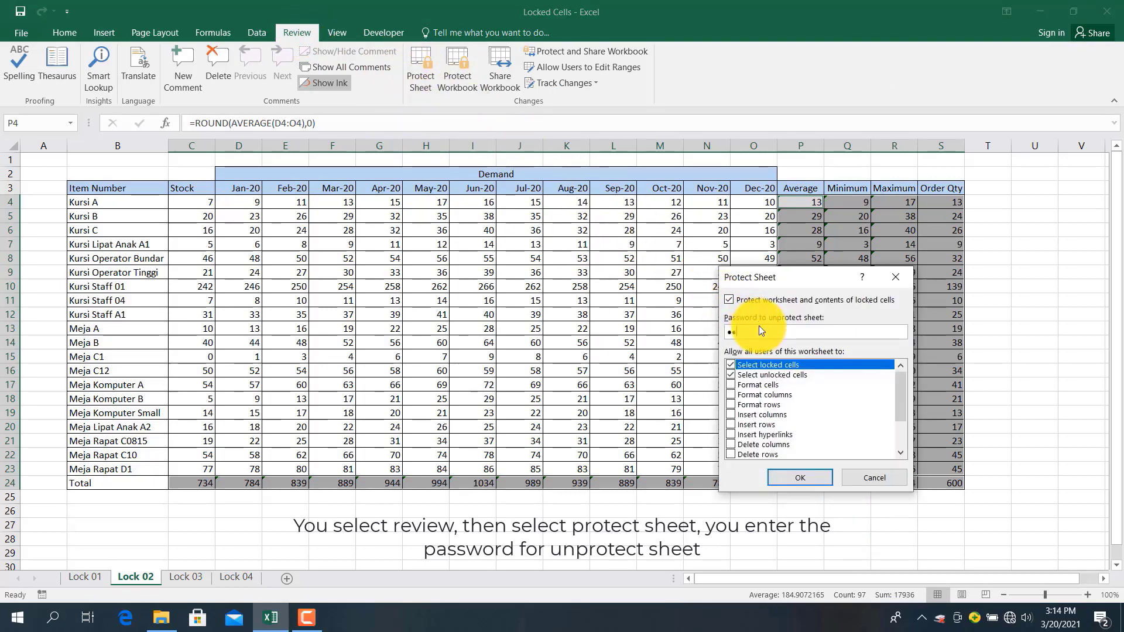
type("••")
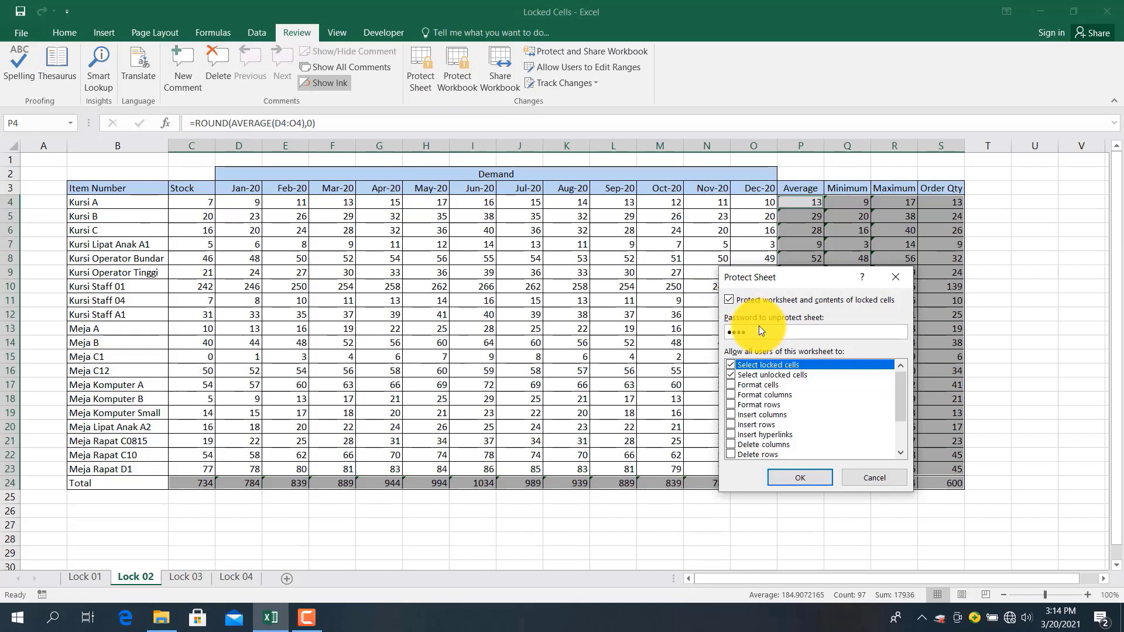
left_click(799, 476)
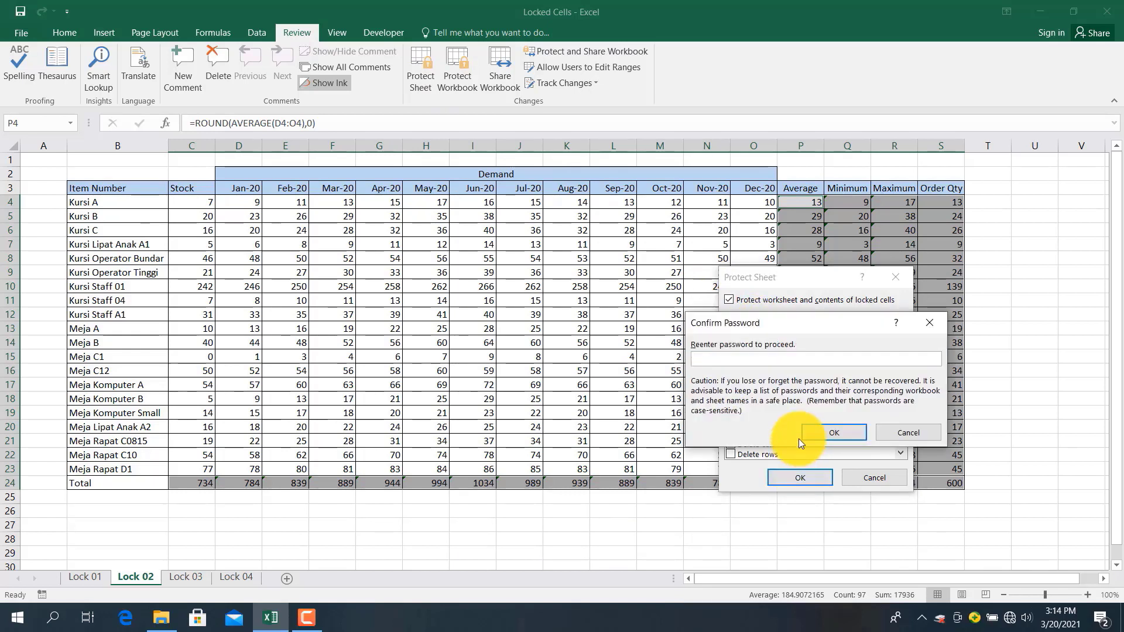
type("••••")
left_click(831, 433)
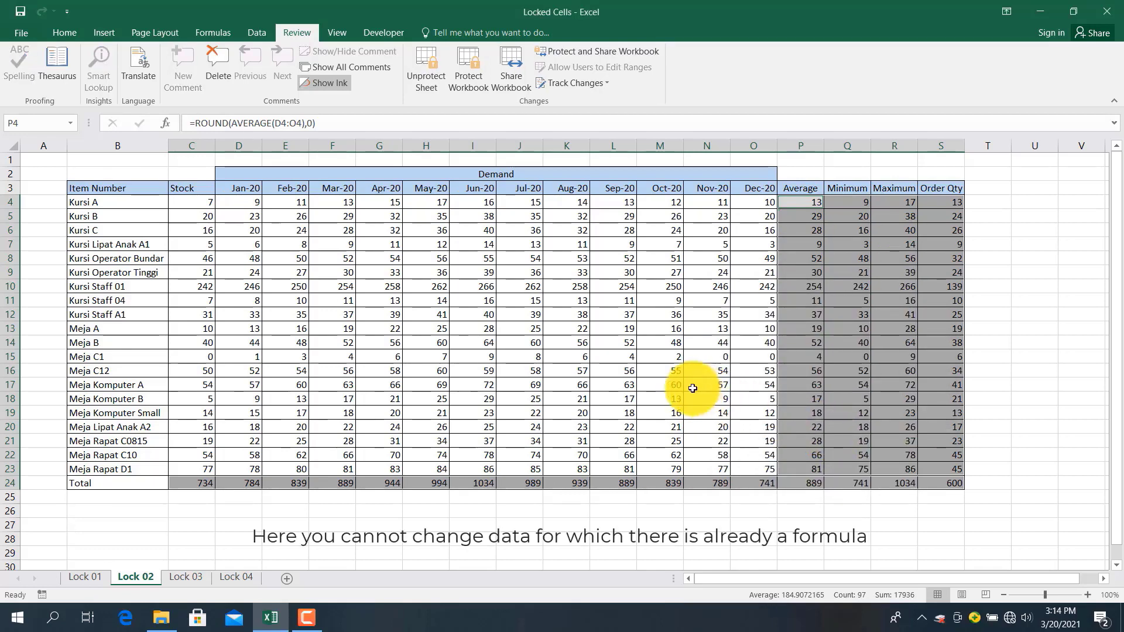
Confirm P10 and J24 reject deletion on protected Lock 02, then move to Lock 03
left_click(799, 288)
key("Delete")
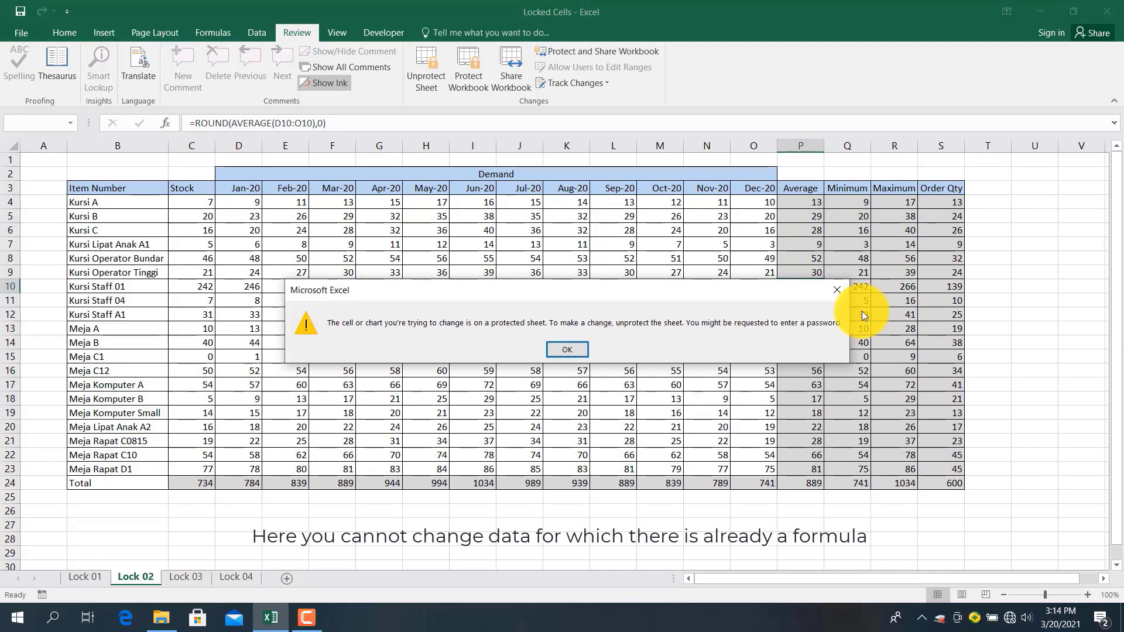
left_click(567, 349)
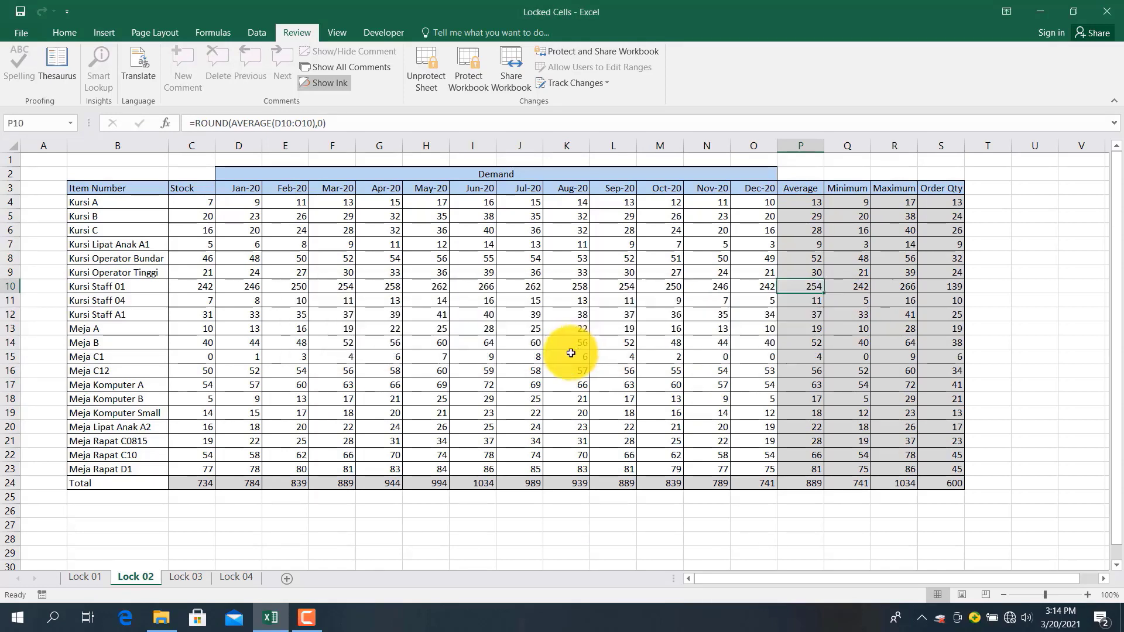
left_click(510, 485)
key("Delete")
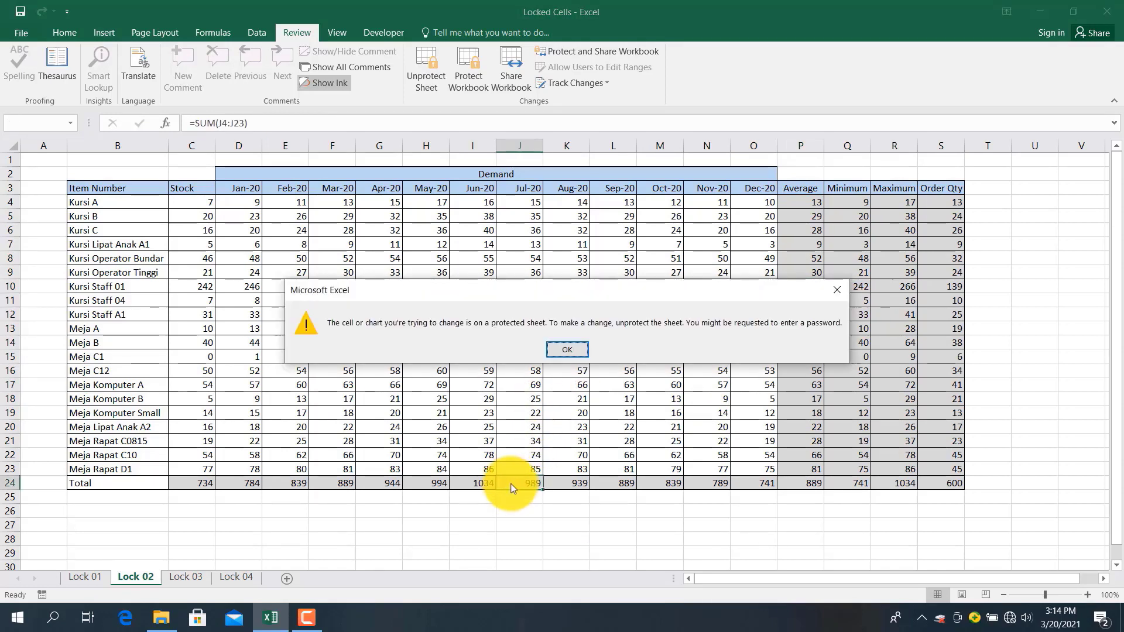
left_click(562, 350)
left_click(416, 414)
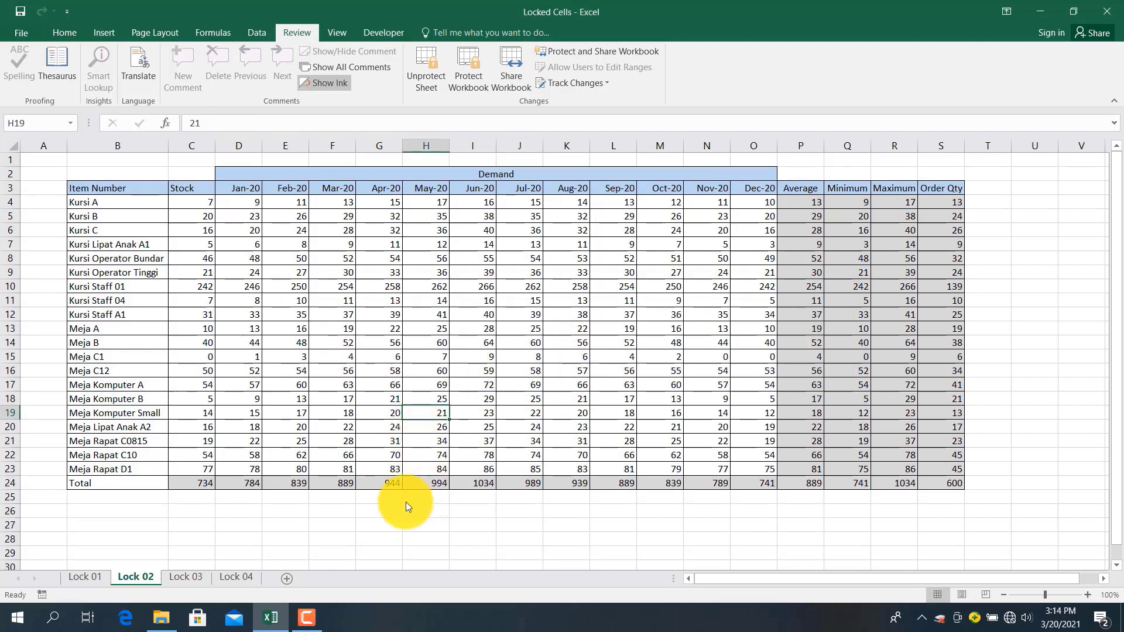
left_click(185, 577)
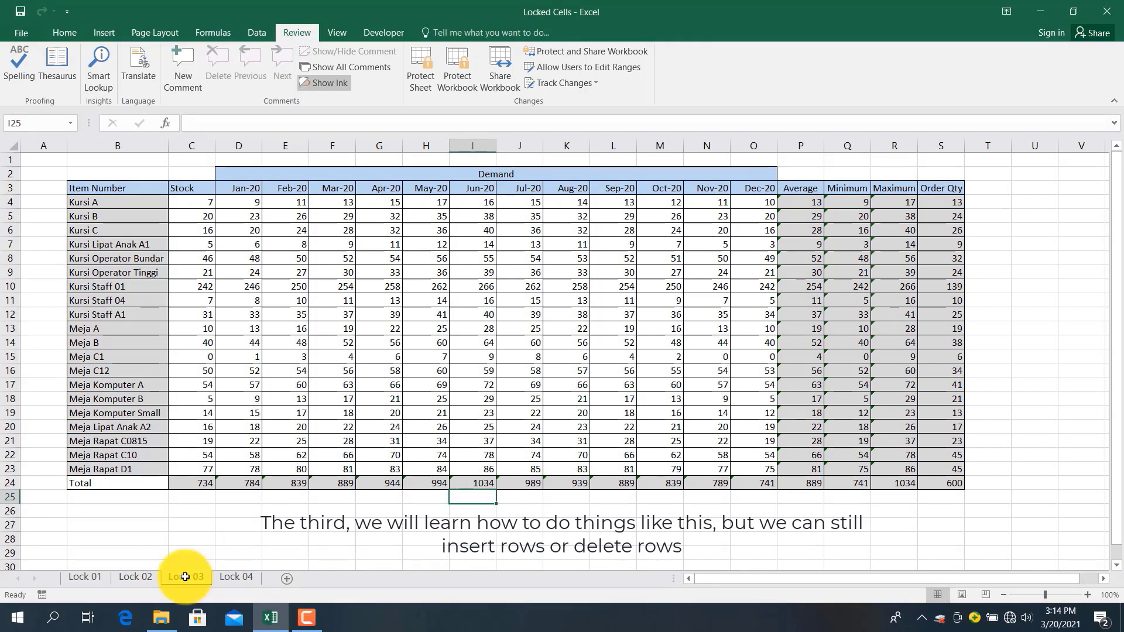
On Lock 02, confirm Insert and Delete are greyed out for row 14 and column C
left_click(121, 582)
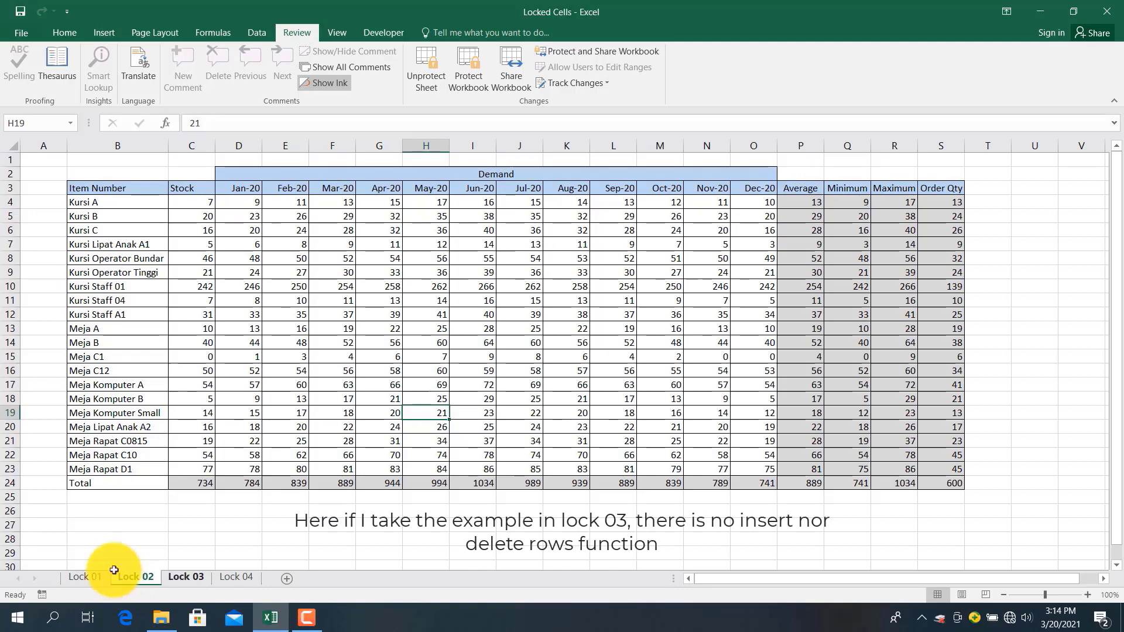
left_click(10, 342)
right_click(10, 342)
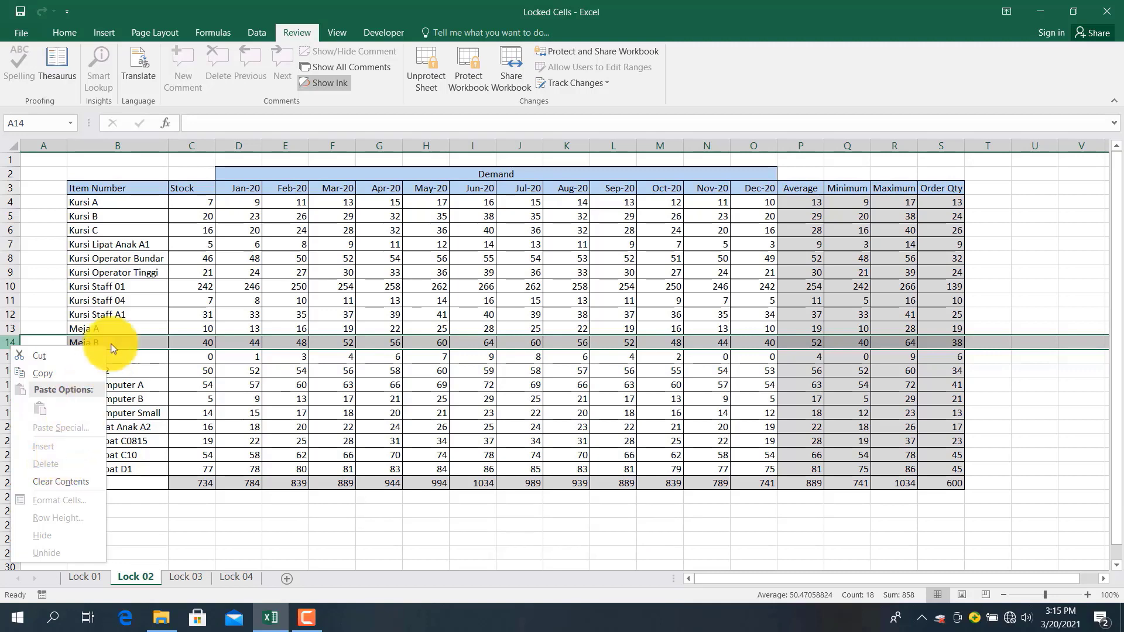
left_click(199, 140)
left_click(199, 142)
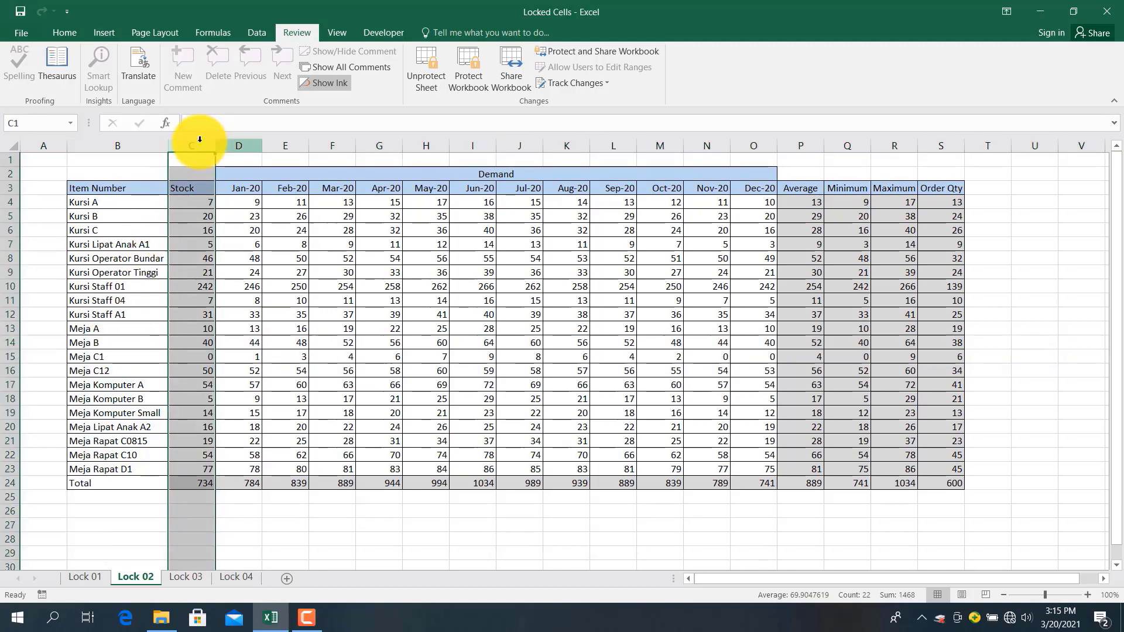
right_click(197, 147)
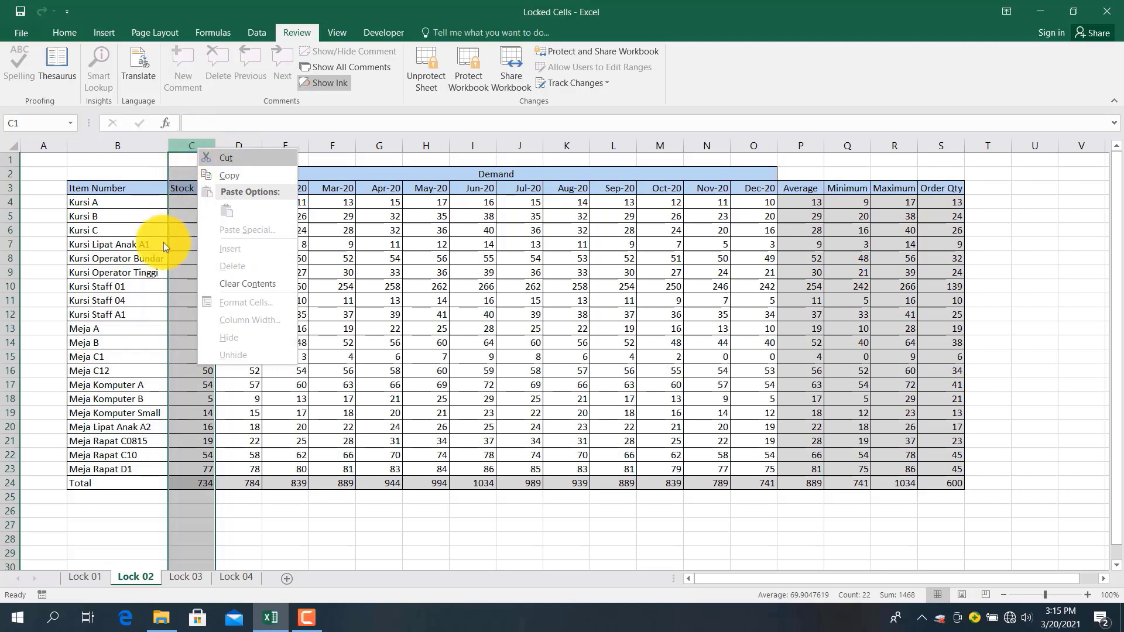
left_click(135, 324)
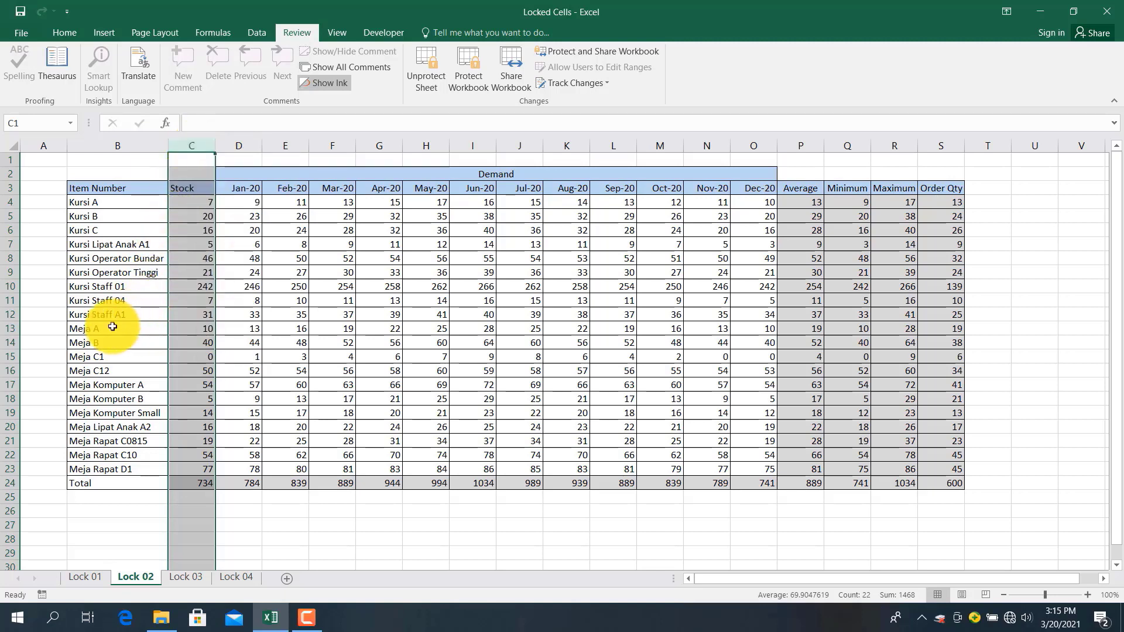
left_click(10, 337)
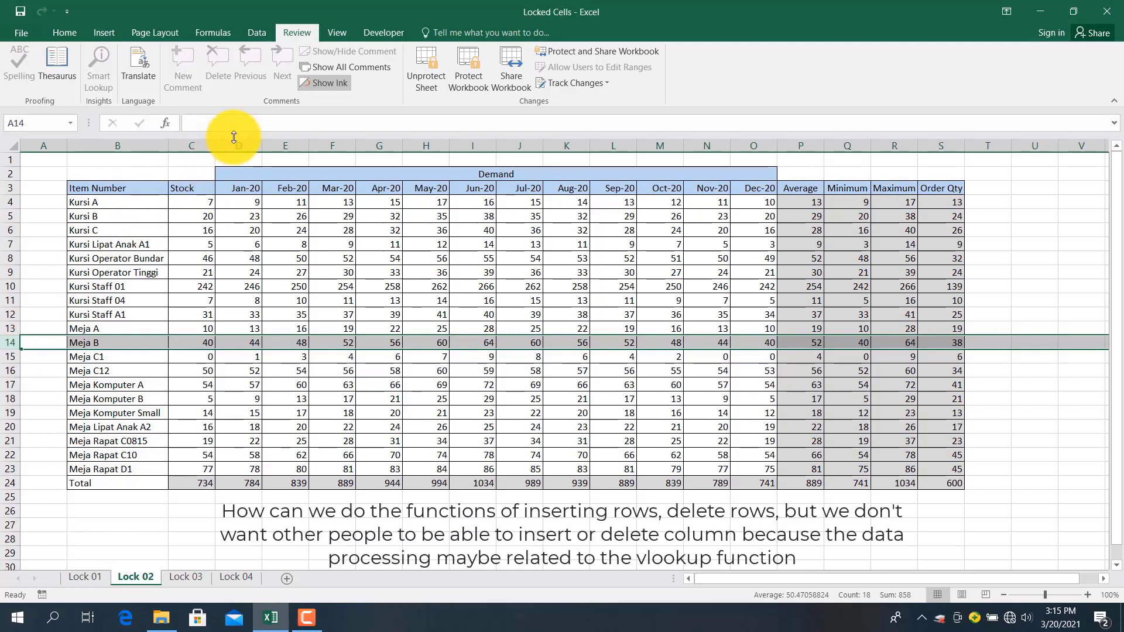
left_click(208, 285)
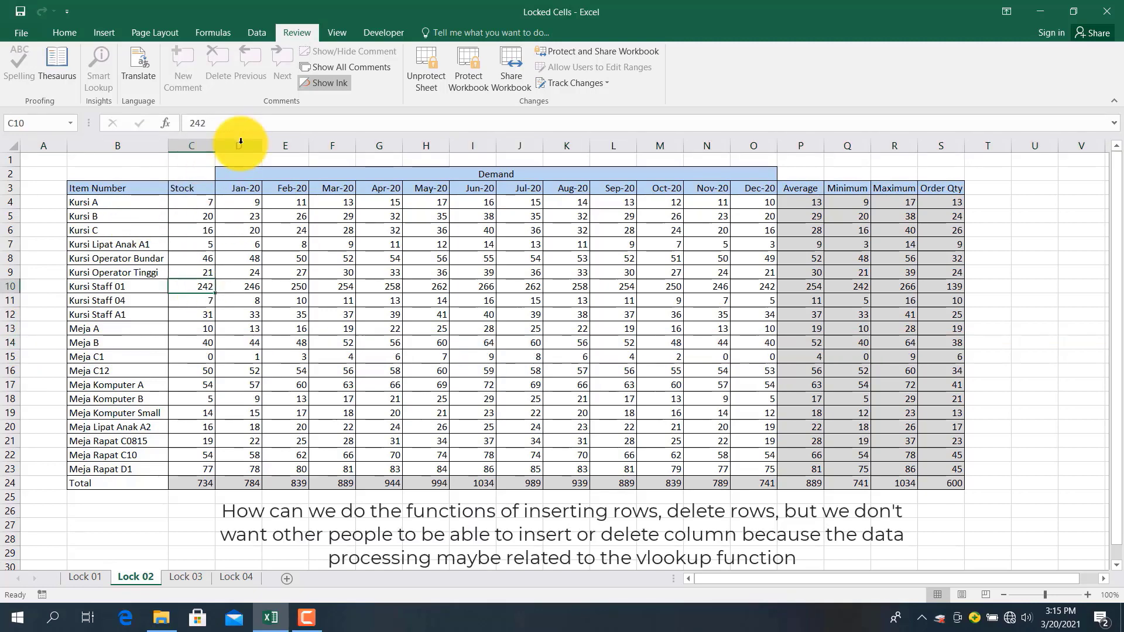
left_click_drag(241, 141, 475, 150)
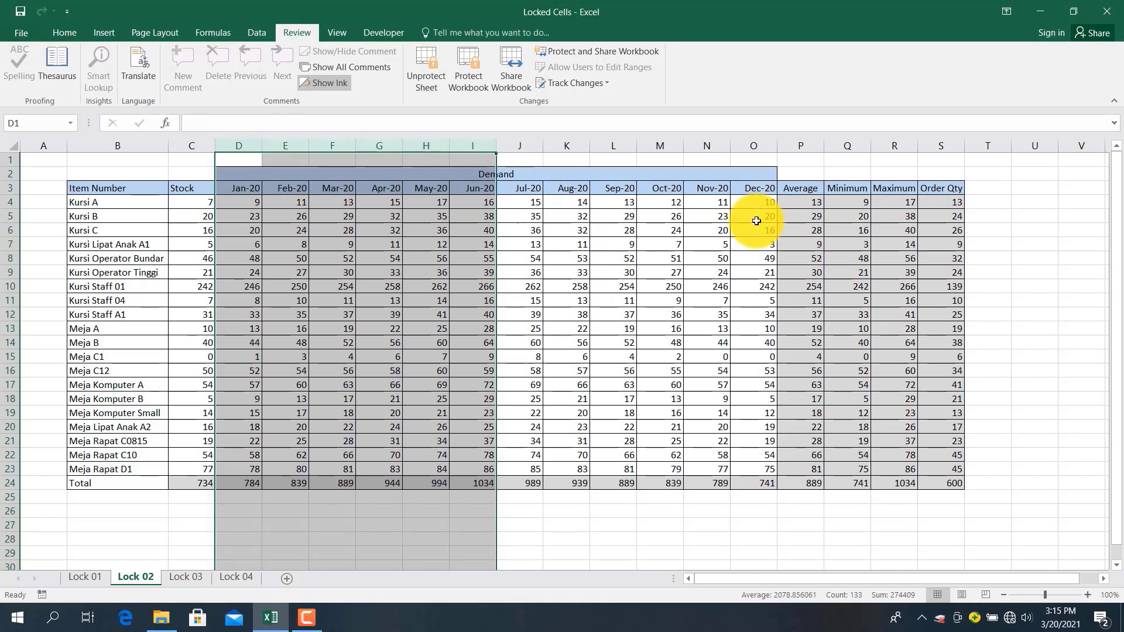
Clear the Locked setting for all cells on Lock 03 via Format Cells Protection
left_click(180, 576)
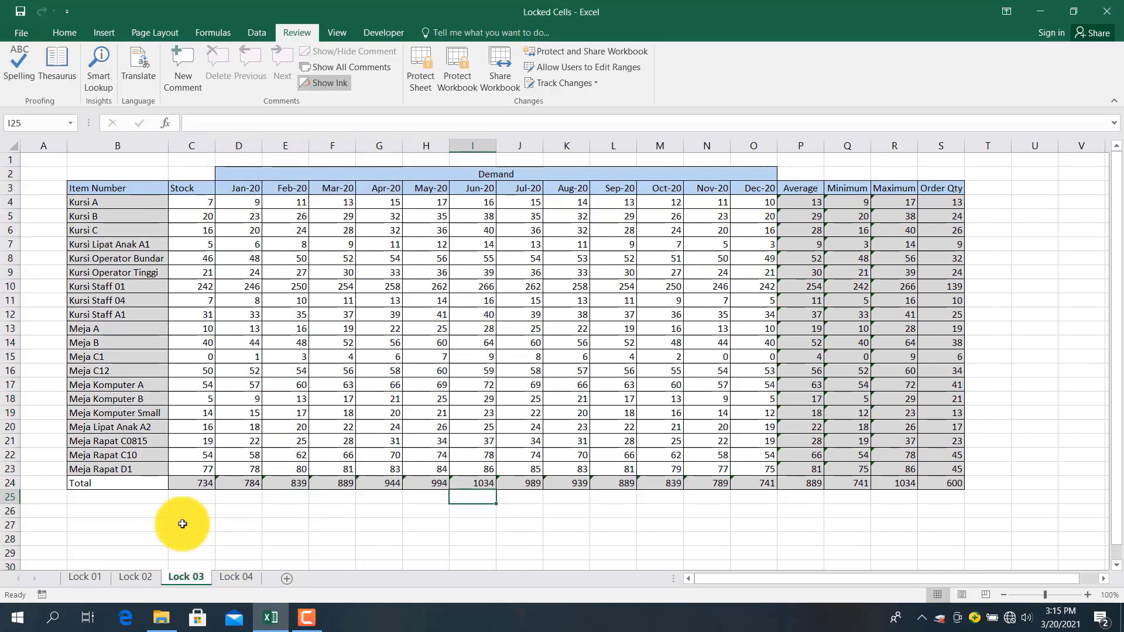
left_click(199, 256)
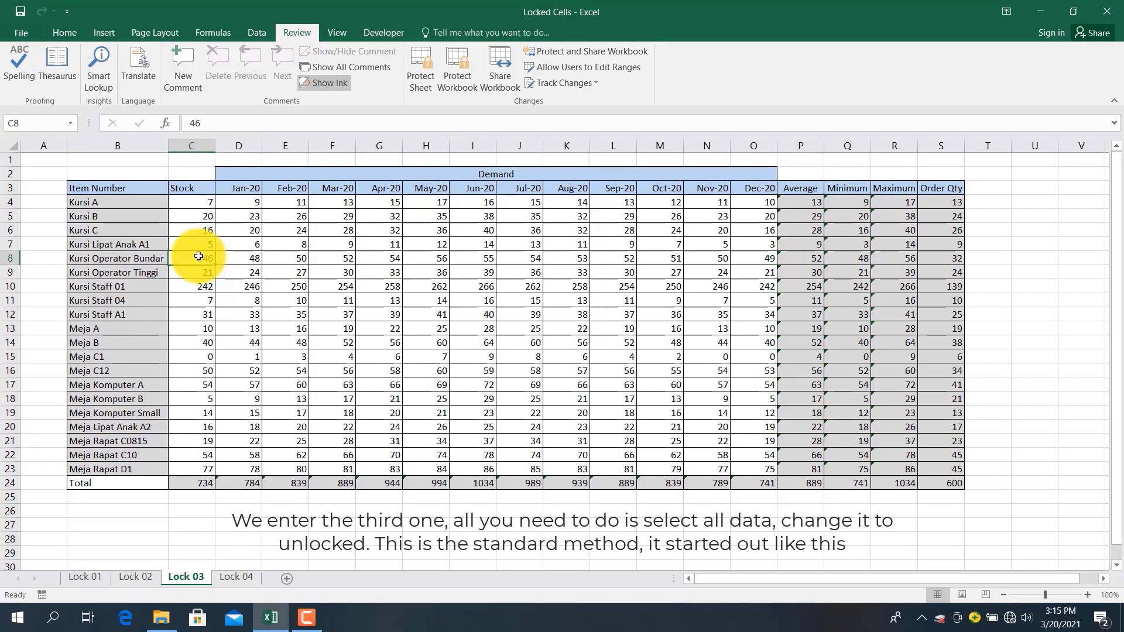
left_click(15, 146)
right_click(18, 150)
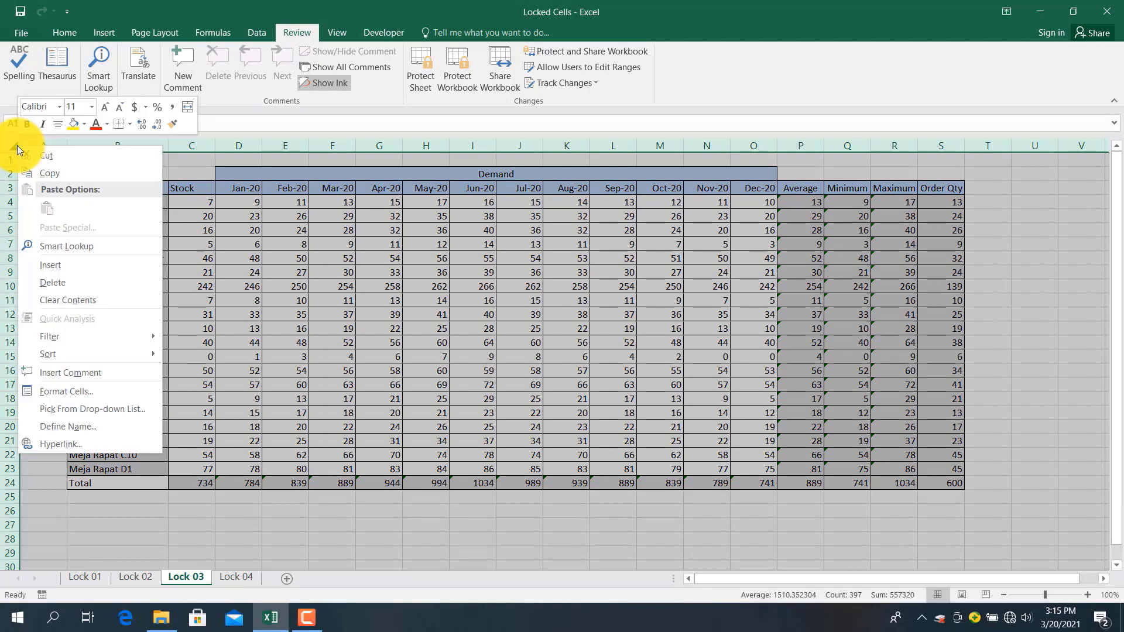
left_click(49, 392)
left_click(26, 258)
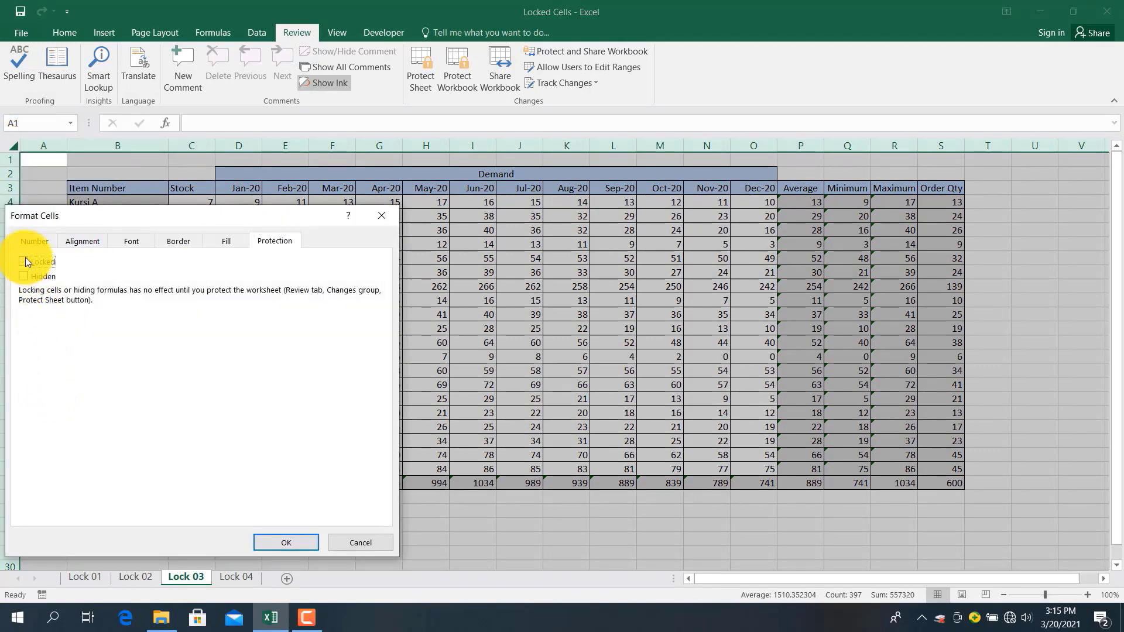
left_click(283, 533)
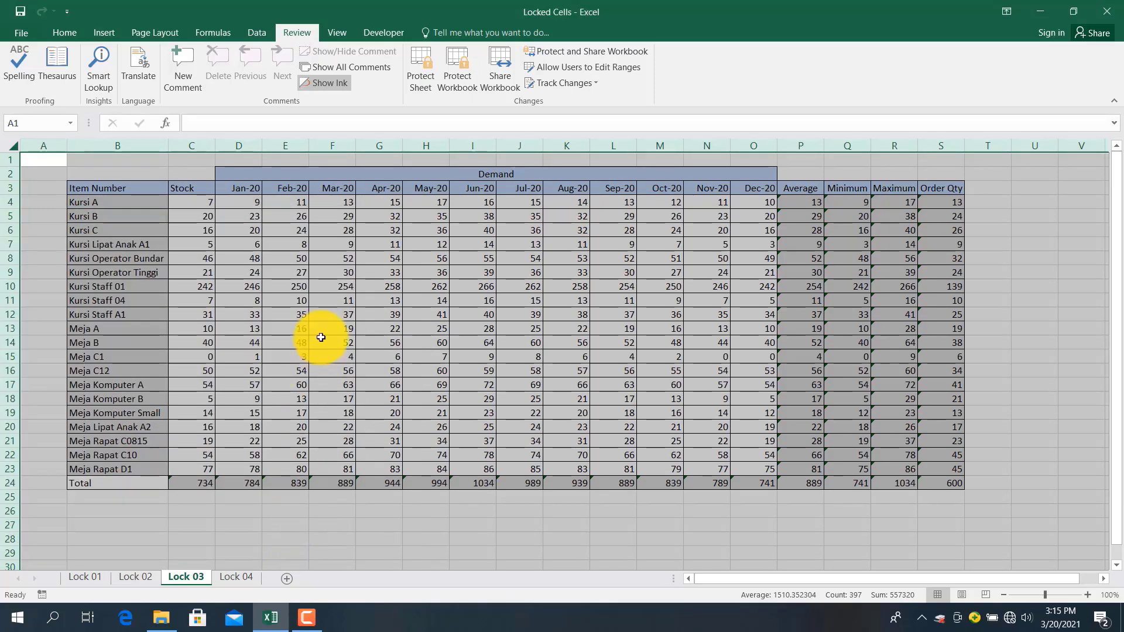
left_click(320, 338)
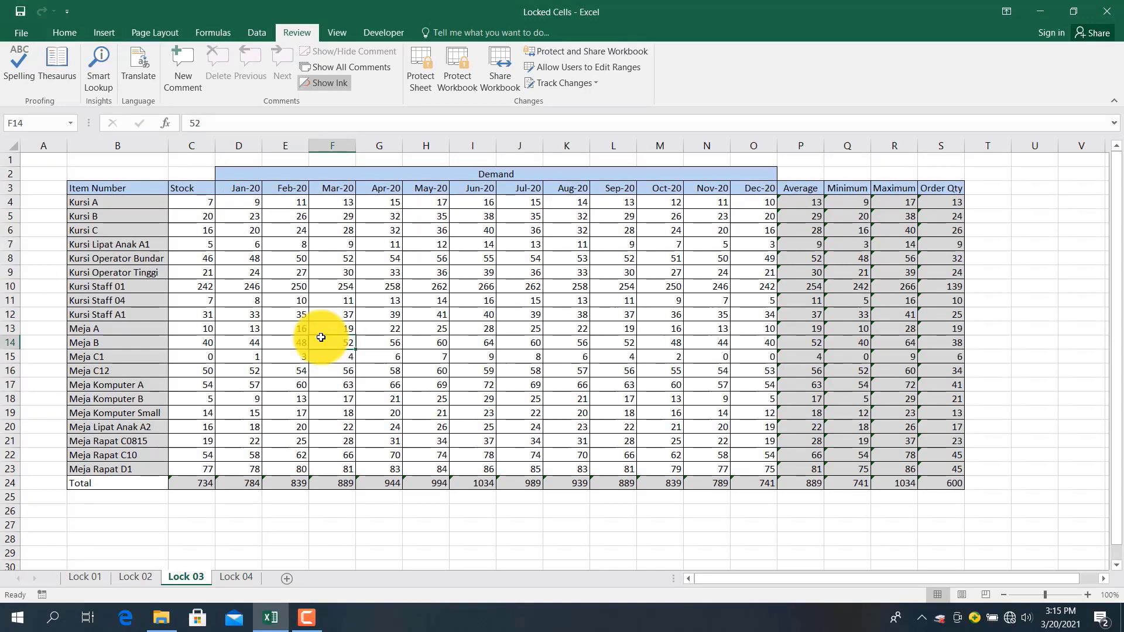
key("ctrl+f")
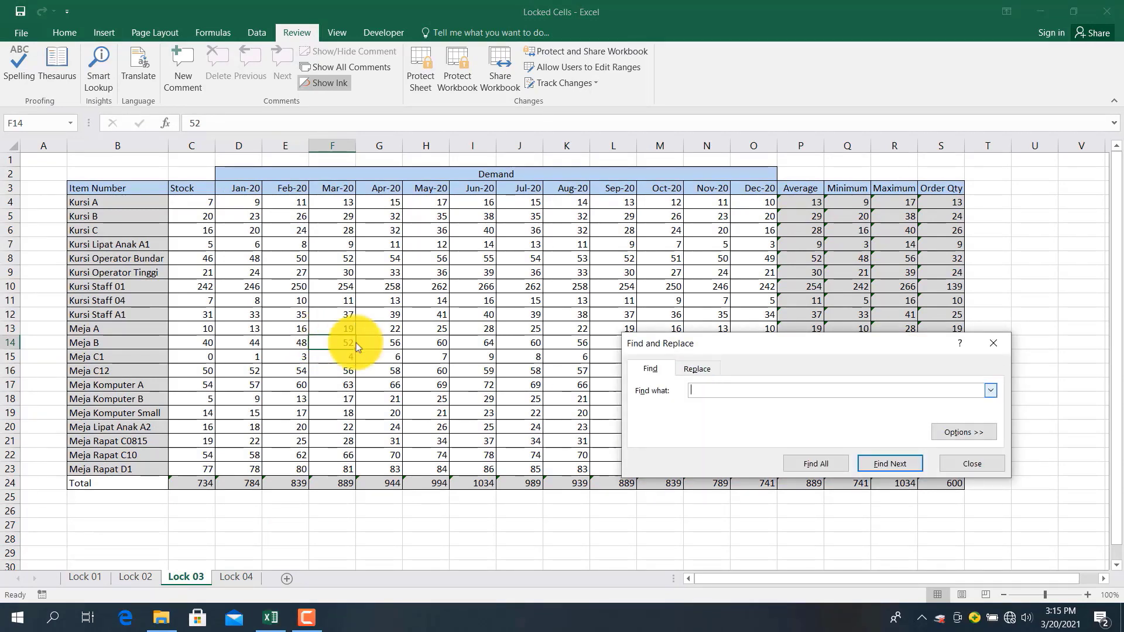
Close the Find dialog and bring up Go To Special from Find & Select
left_click(947, 430)
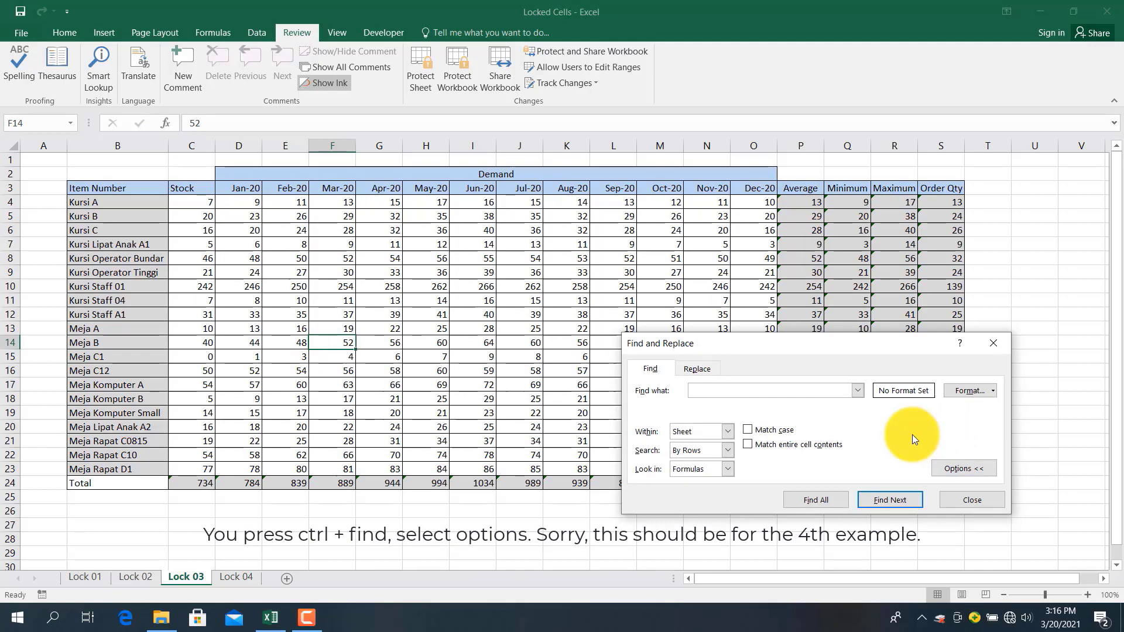
left_click(957, 501)
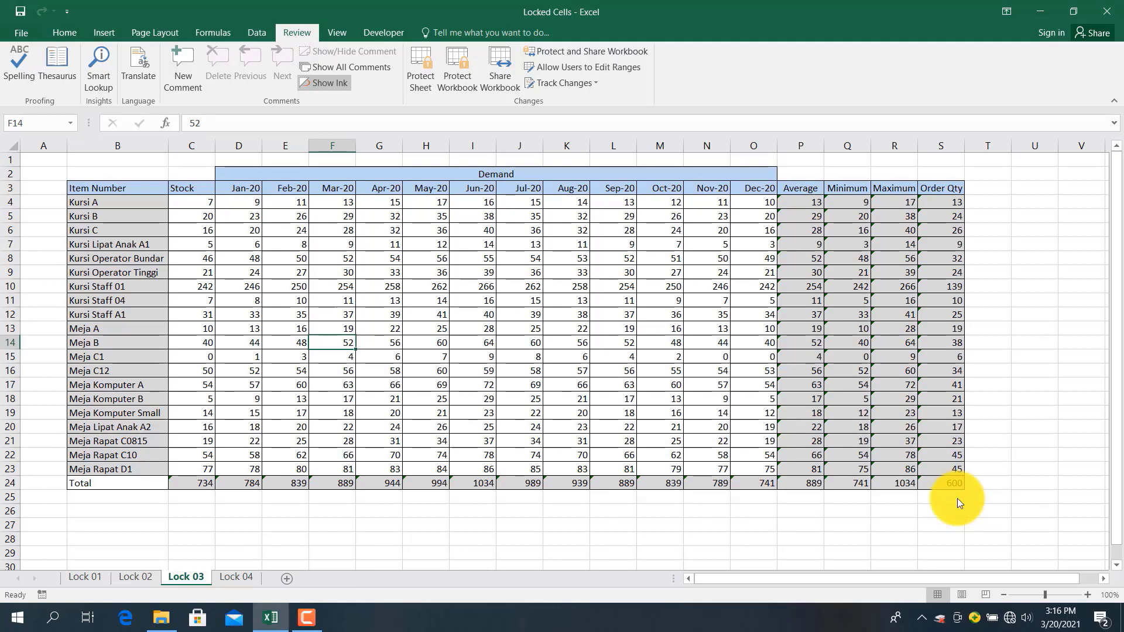
left_click(65, 34)
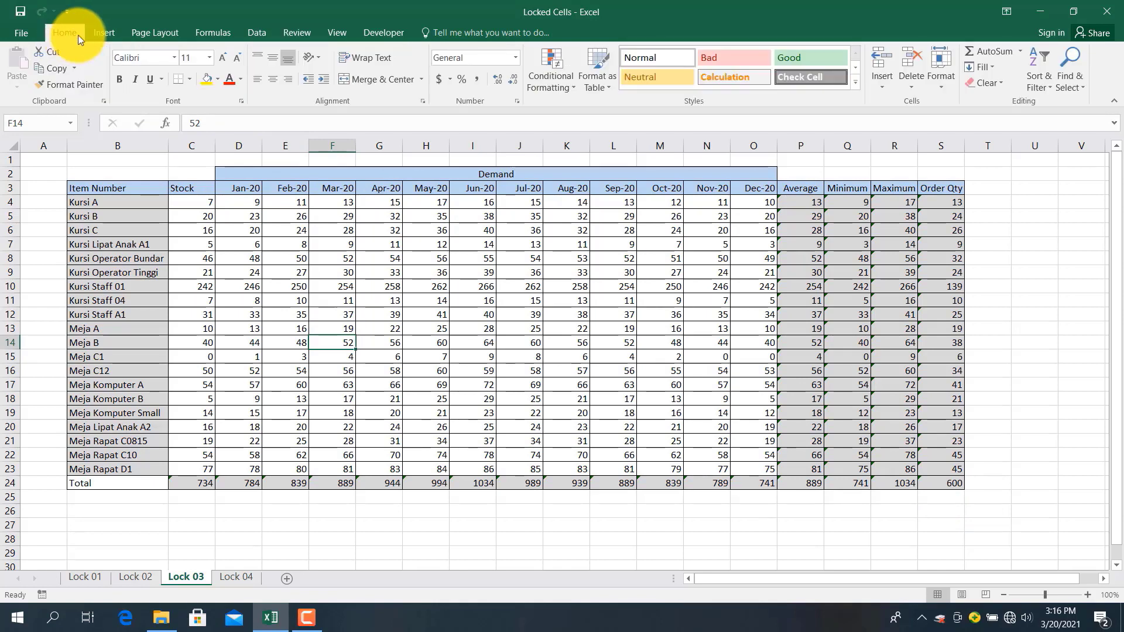
left_click(1069, 72)
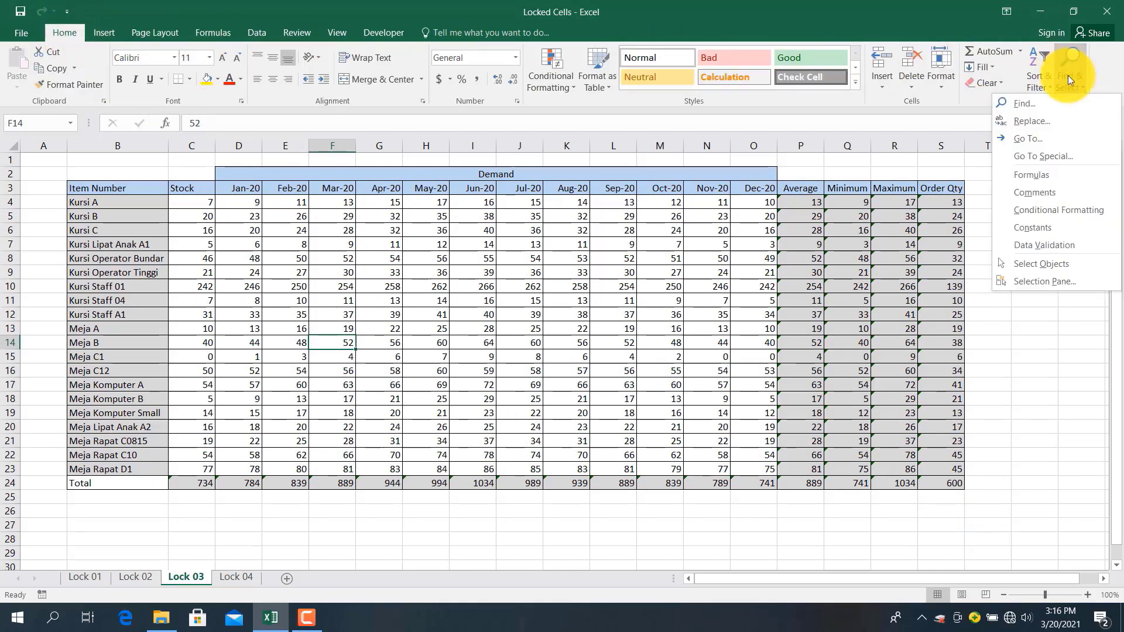
left_click(1028, 157)
Select every formula cell on Lock 03 with Go To Special and mark them Locked
left_click(749, 330)
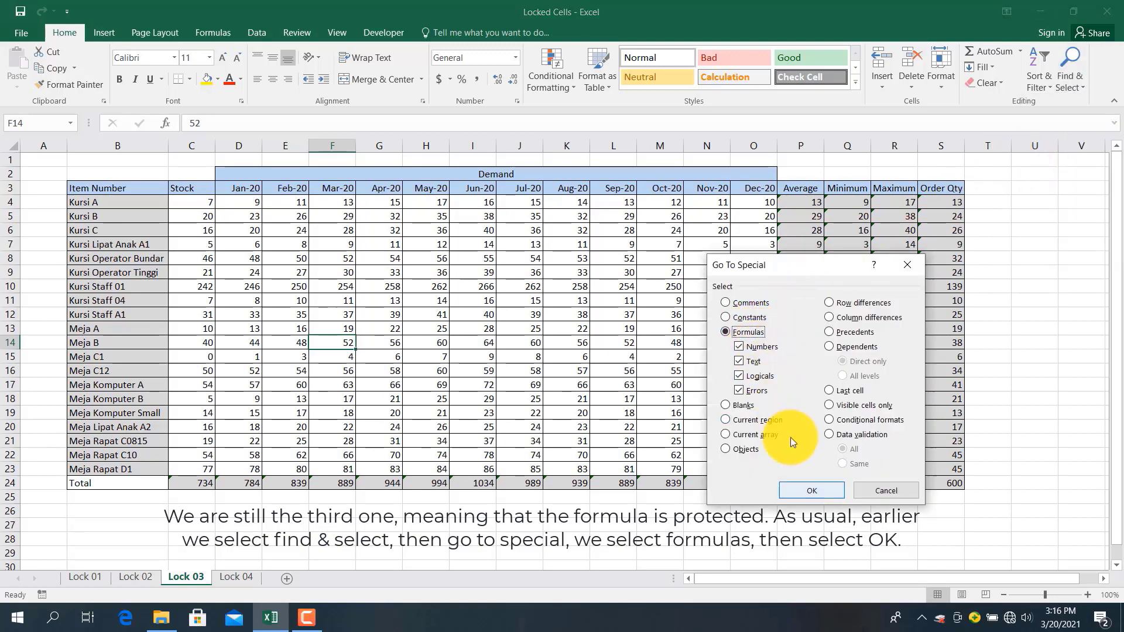
left_click(810, 489)
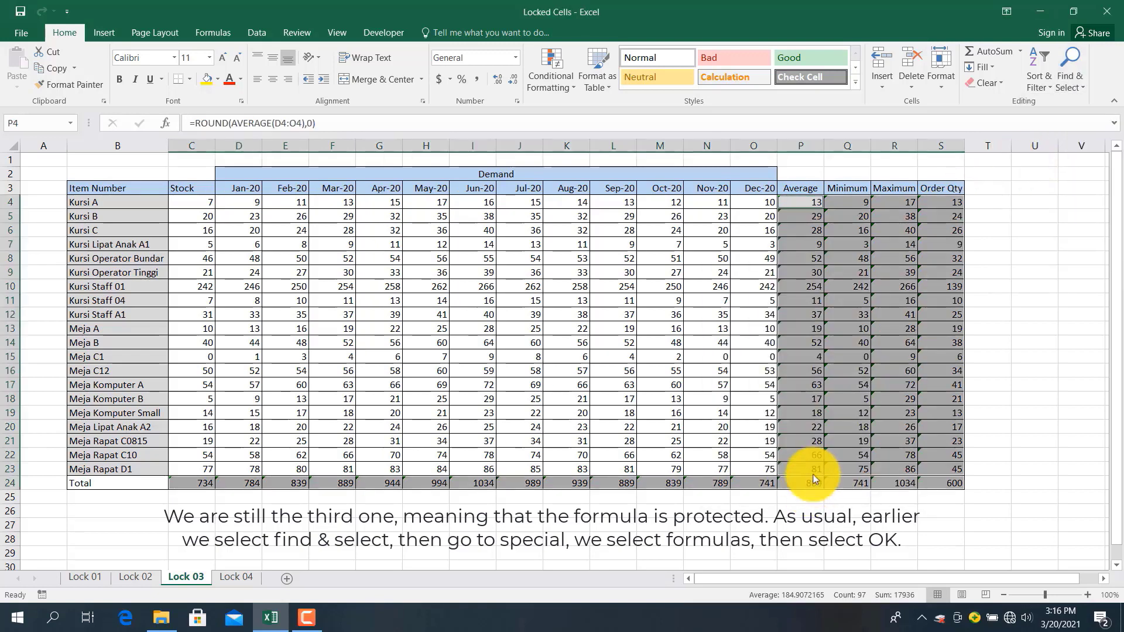
right_click(838, 353)
left_click(869, 286)
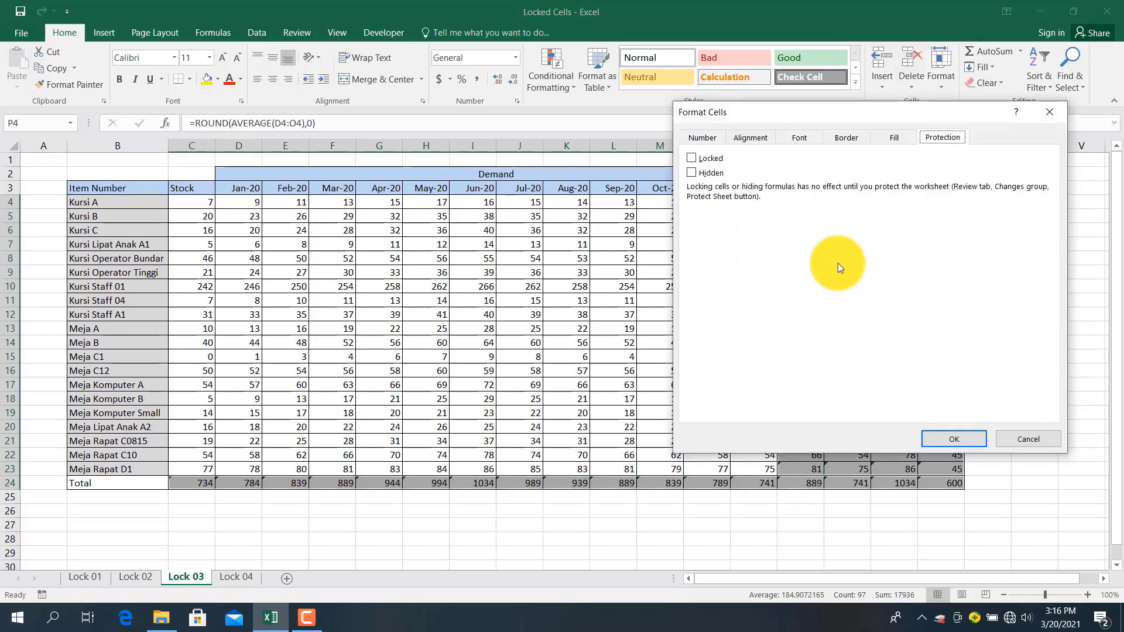
left_click(708, 160)
left_click(954, 434)
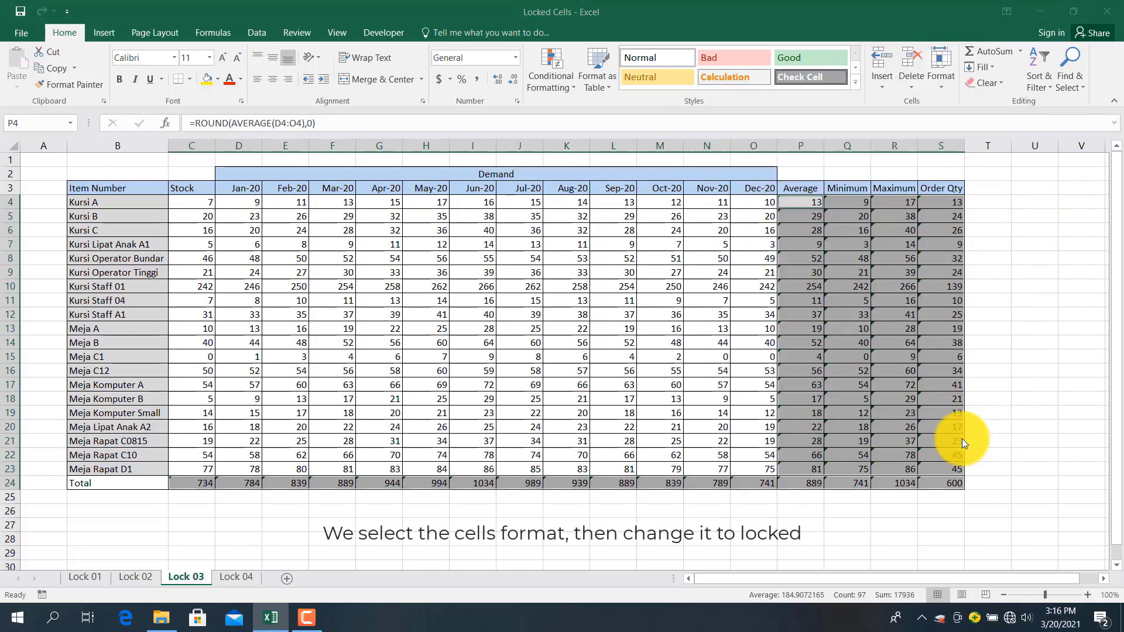
left_click(655, 365)
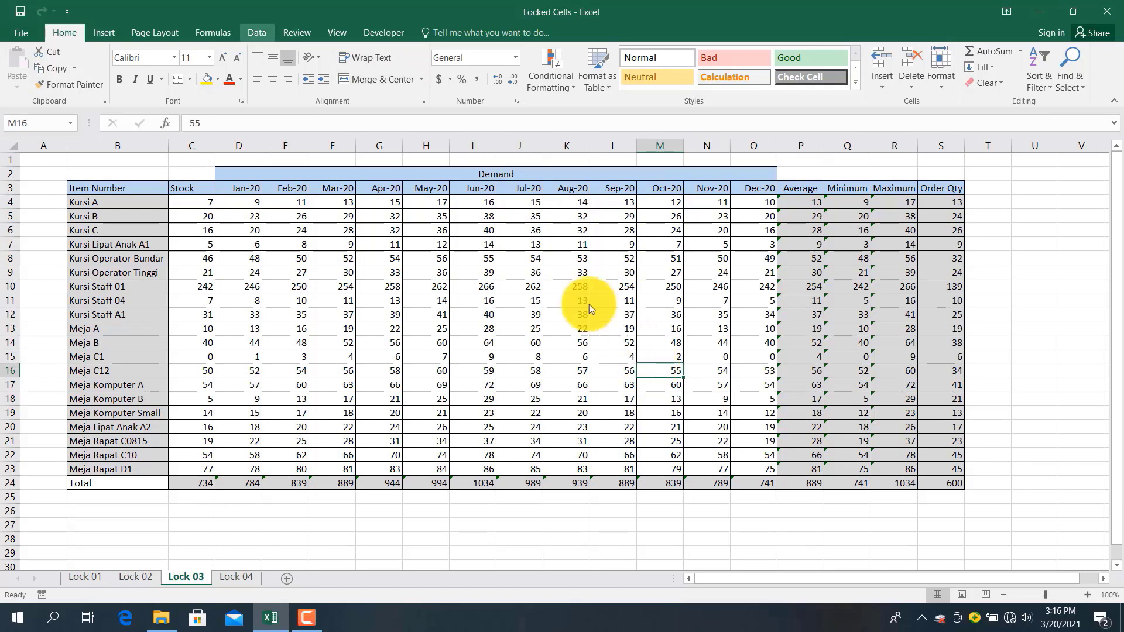
Open Protect Sheet for Lock 03 and review the list of allowed user actions
left_click(293, 33)
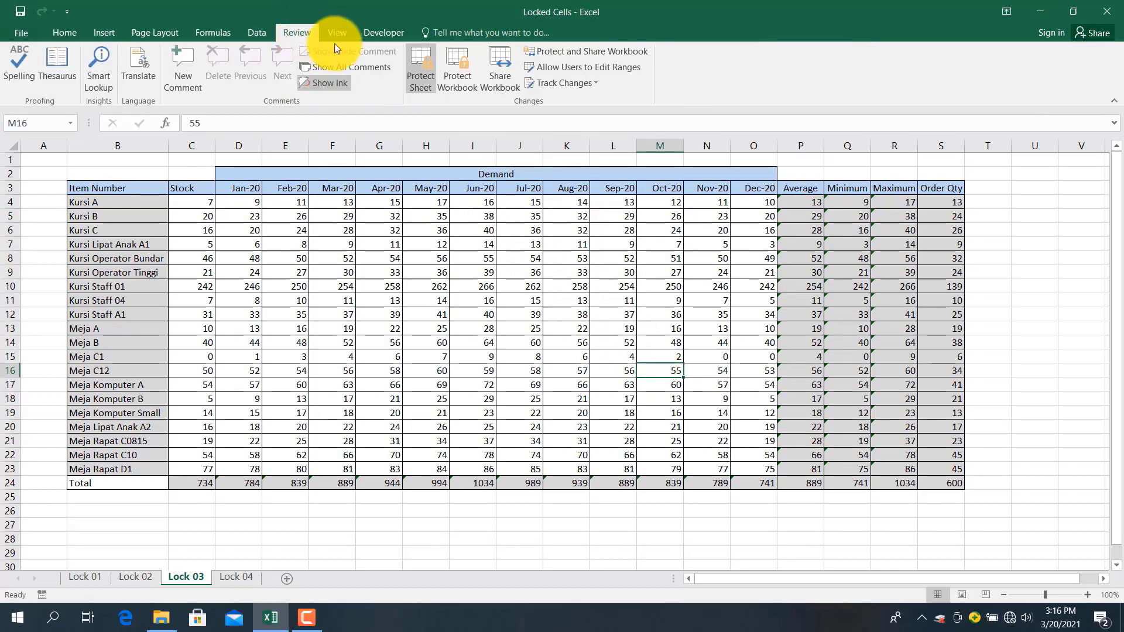
left_click(419, 68)
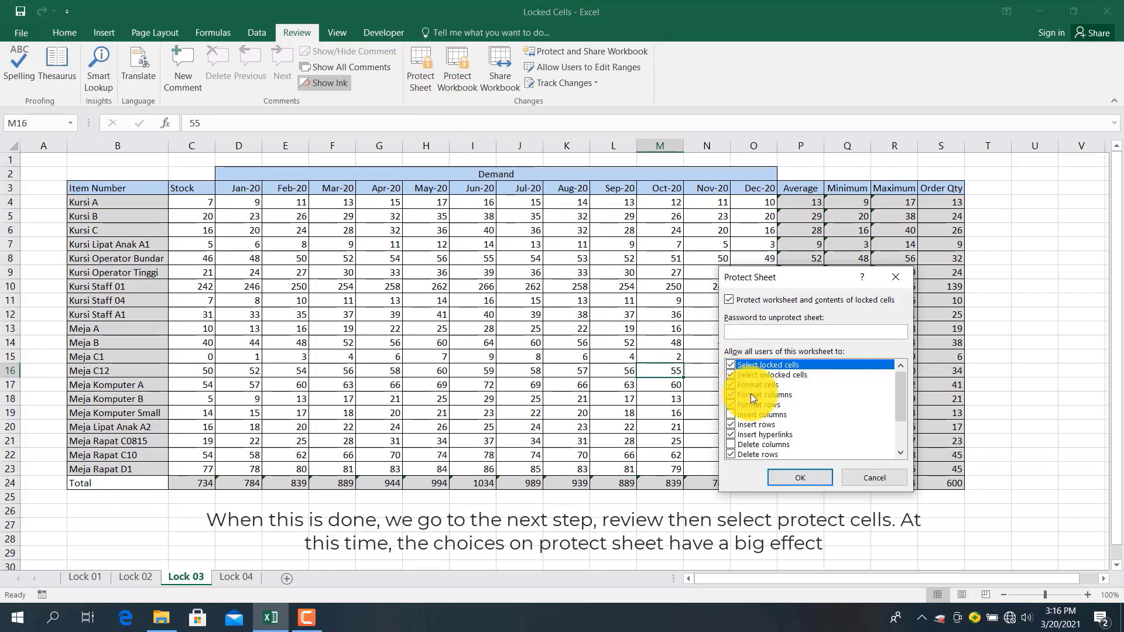
scroll(750, 393, "down", 2)
scroll(750, 393, "up", 2)
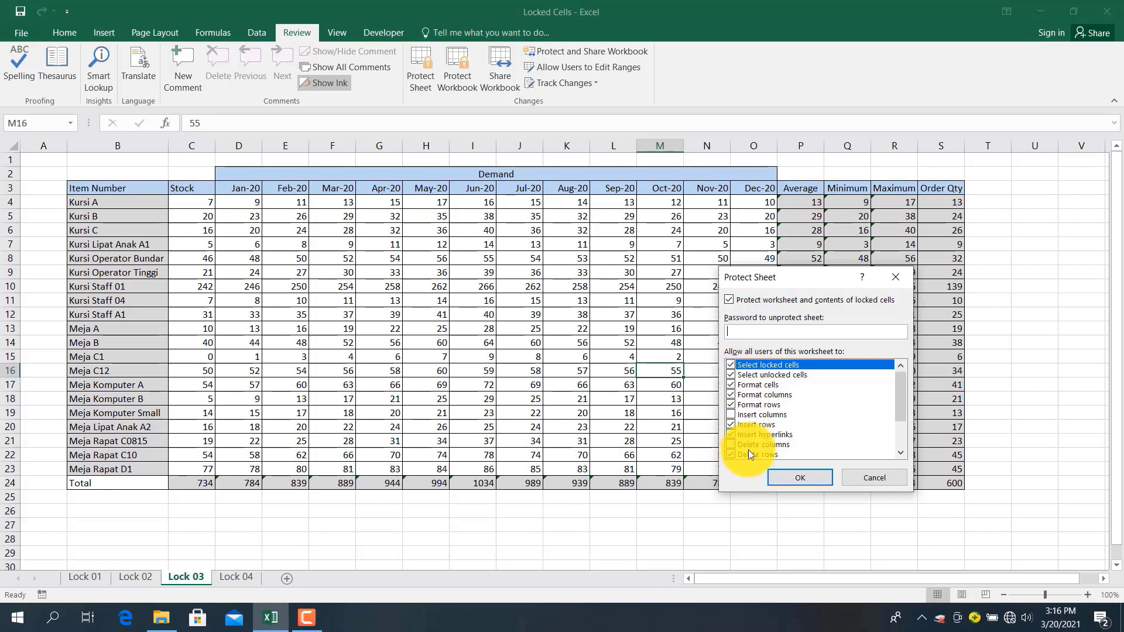
scroll(748, 450, "down", 2)
scroll(748, 450, "up", 2)
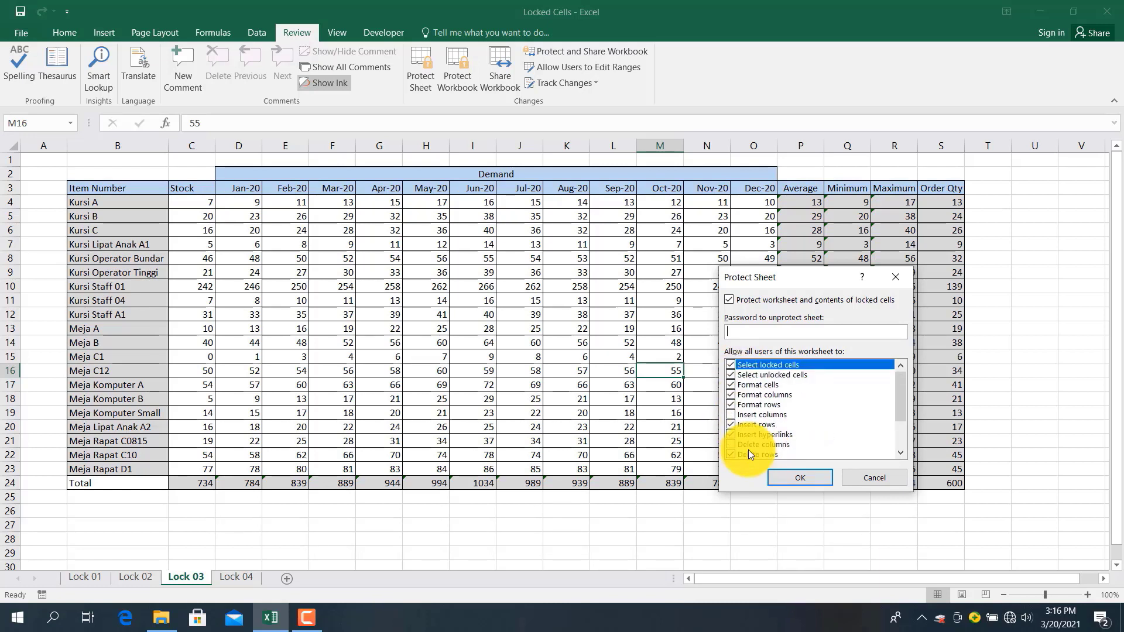
scroll(748, 450, "down", 1)
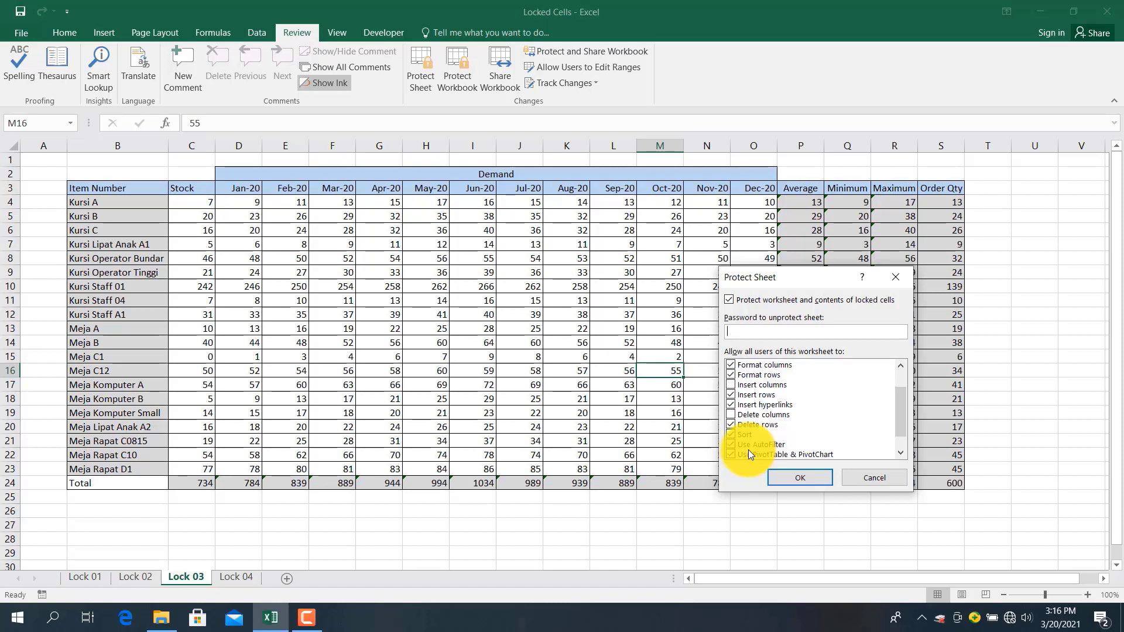
scroll(748, 449, "down", 1)
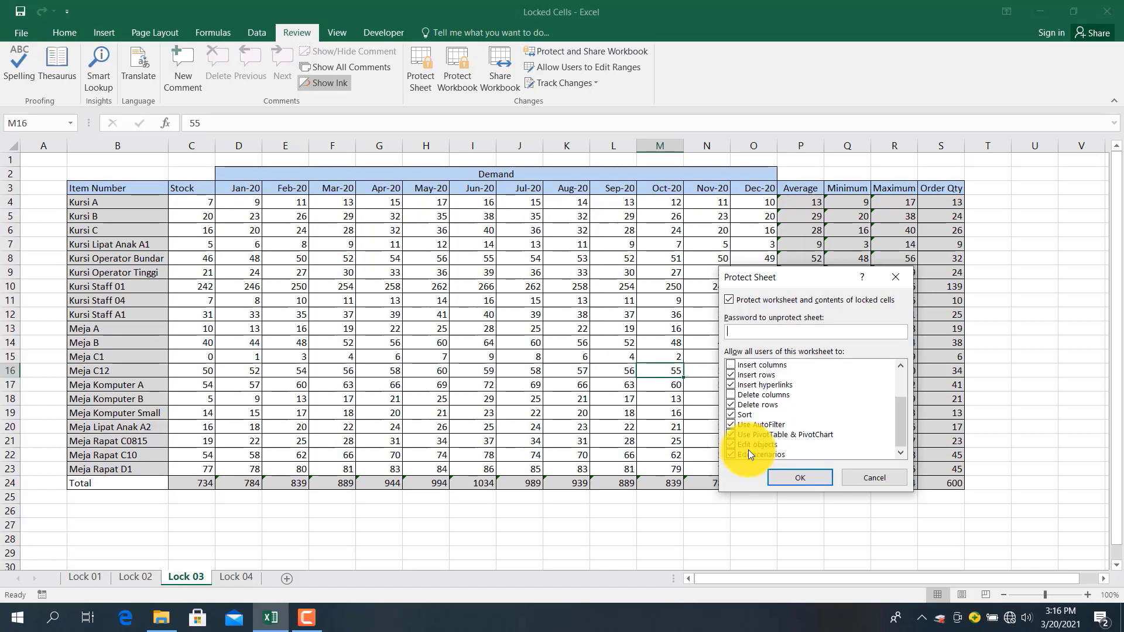
scroll(747, 444, "up", 2)
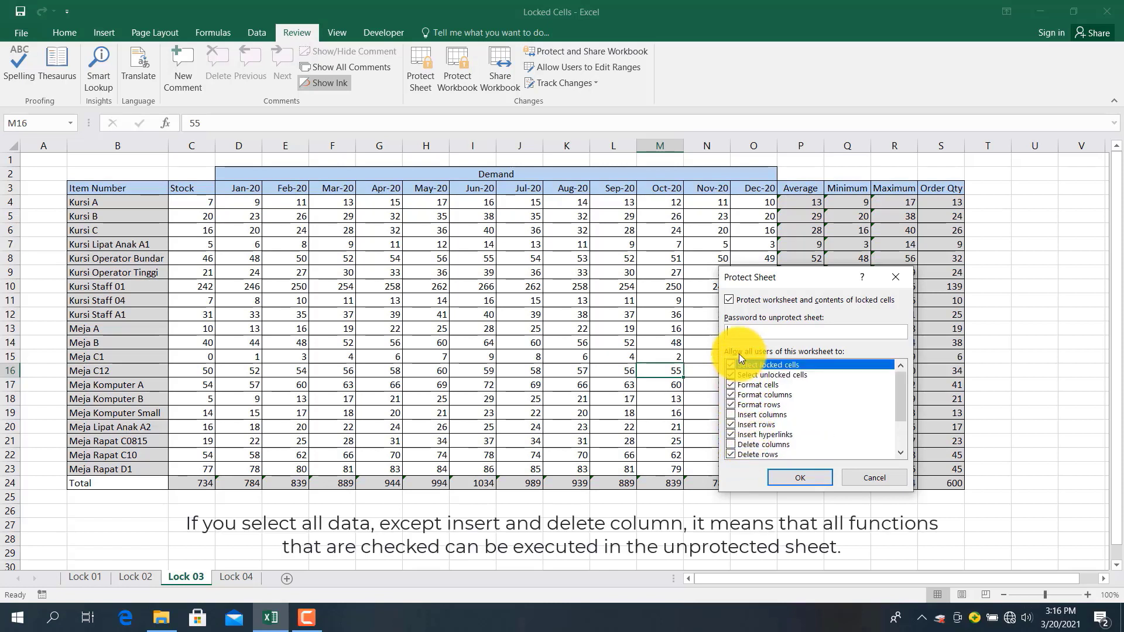
scroll(757, 445, "down", 2)
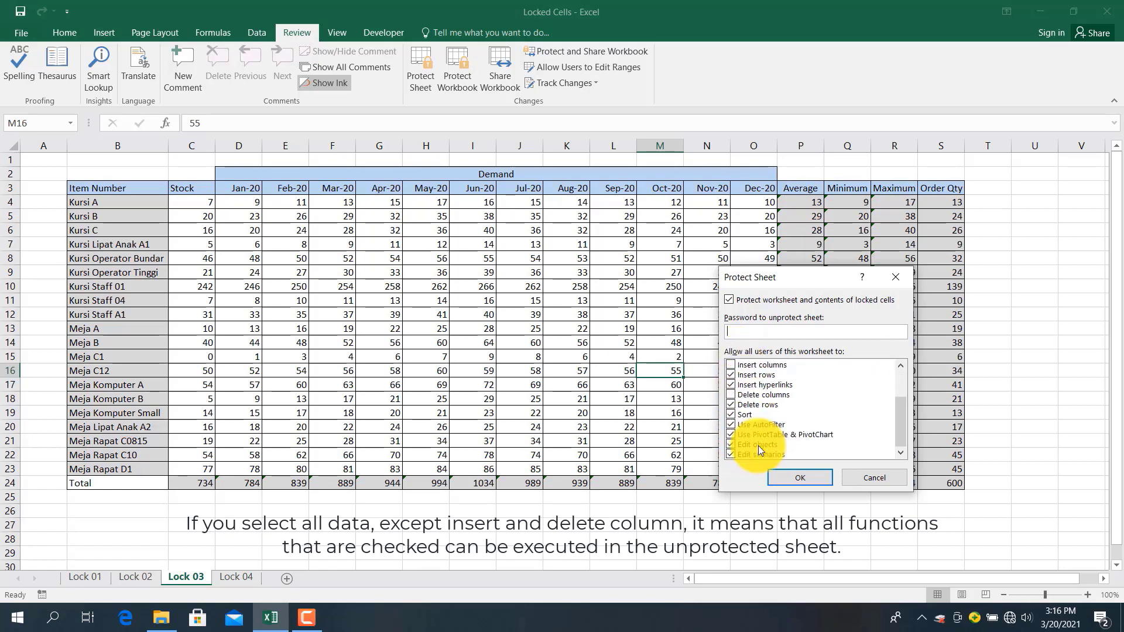
scroll(750, 409, "up", 2)
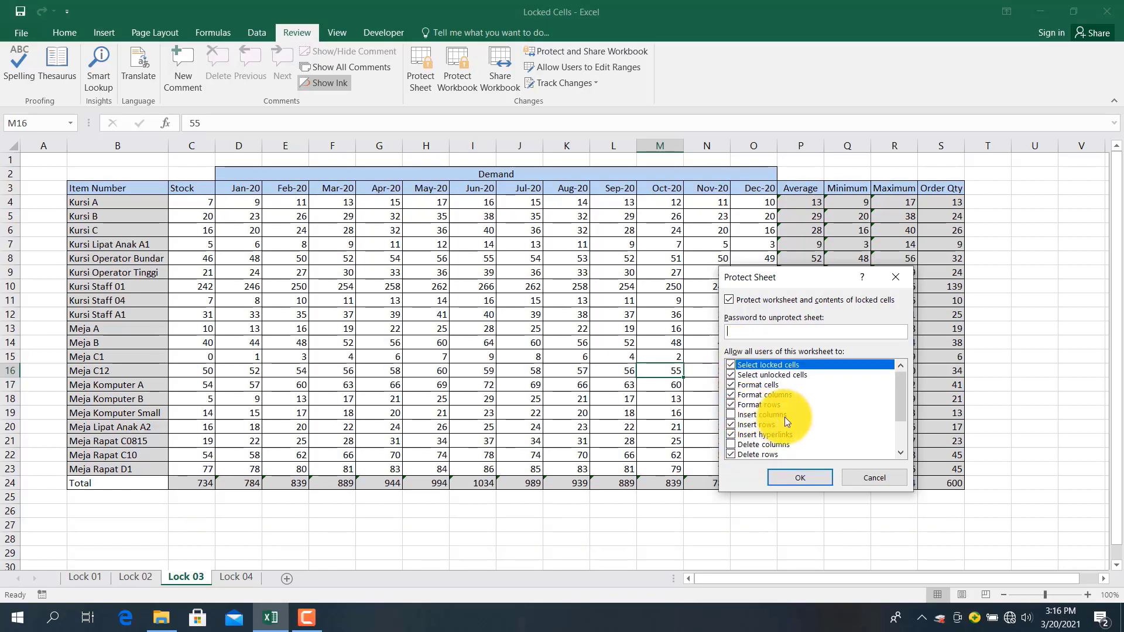
scroll(784, 417, "down", 2)
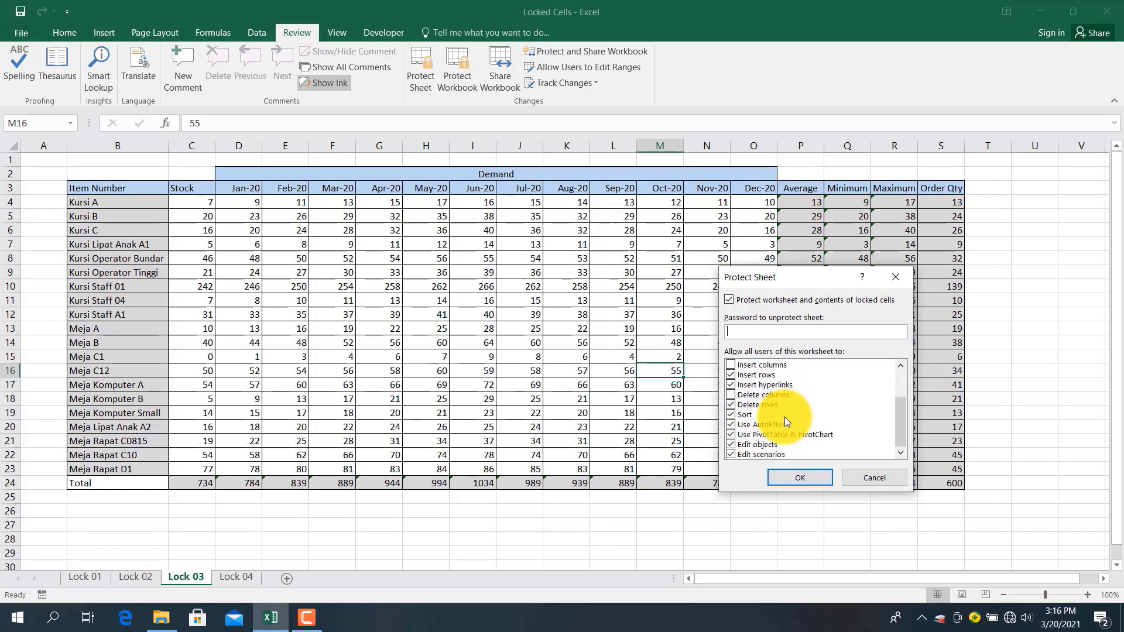
scroll(741, 396, "up", 2)
scroll(740, 395, "down", 2)
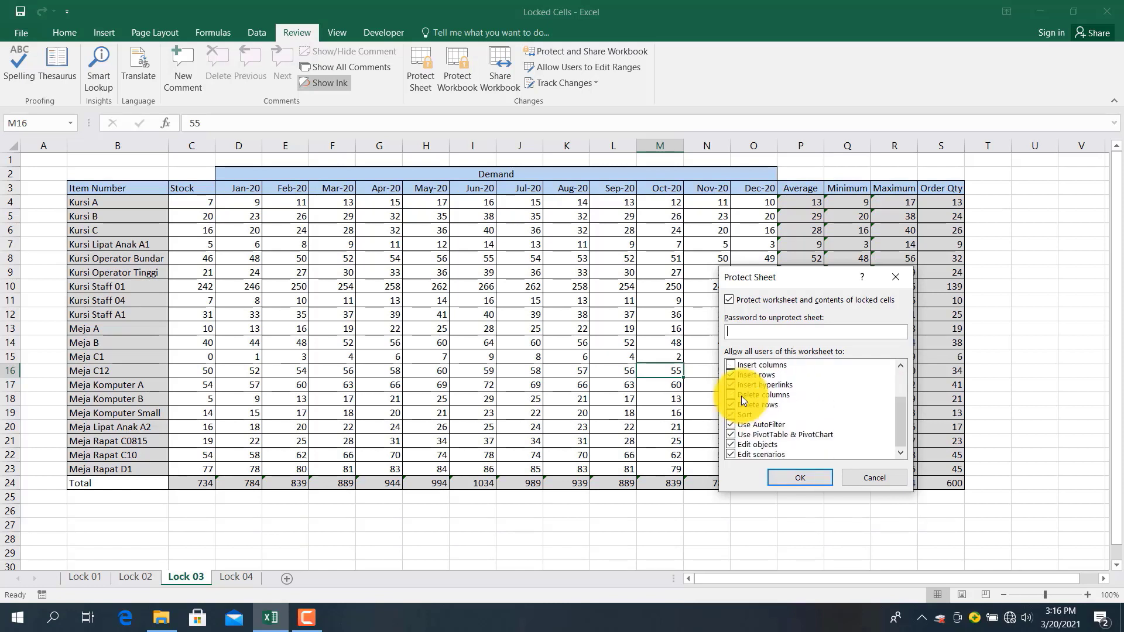
scroll(741, 396, "up", 2)
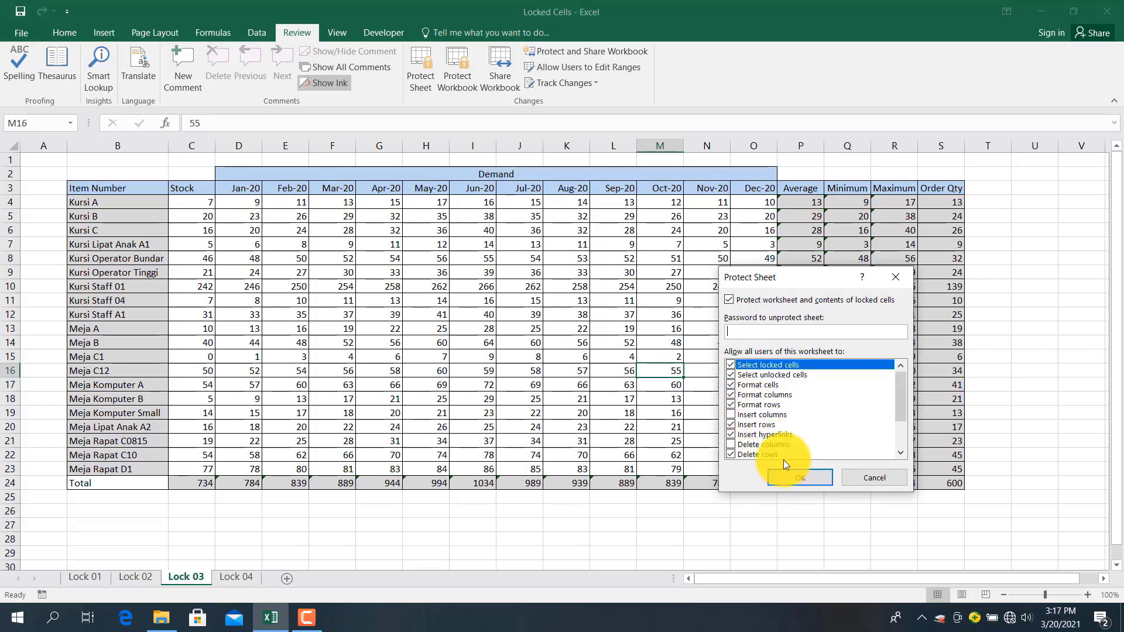
Enter a protection password, submit the permissions, and retype the password to confirm
type("12")
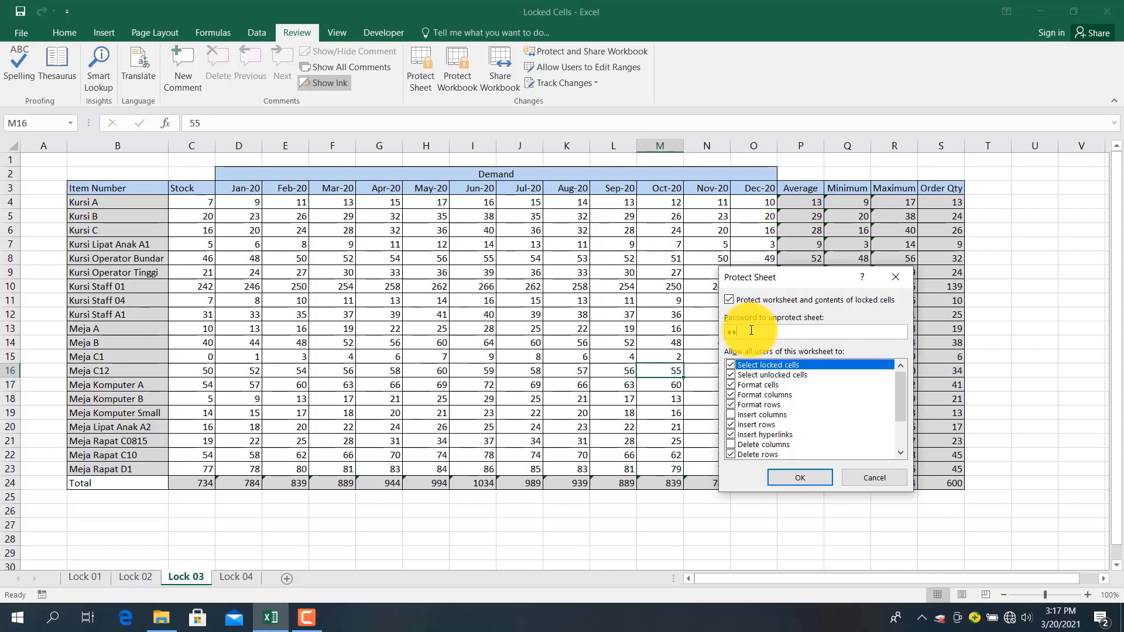
left_click(800, 480)
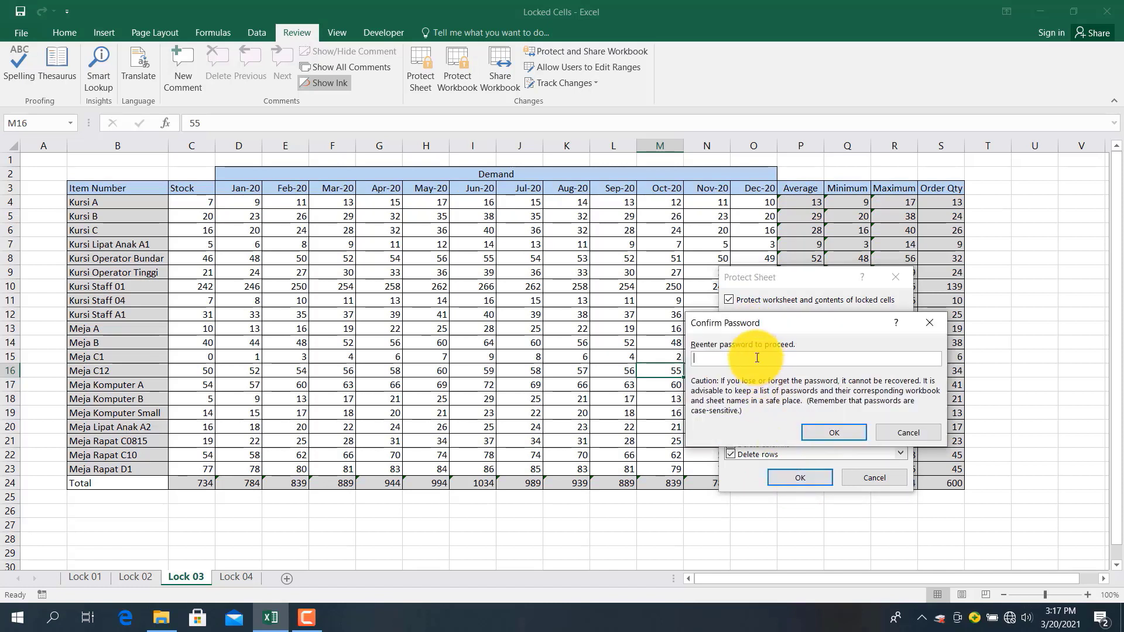
type("1234")
Confirm the password to protect Lock 03 and verify the Average cell P11 refuses edits
left_click(823, 428)
left_click(807, 305)
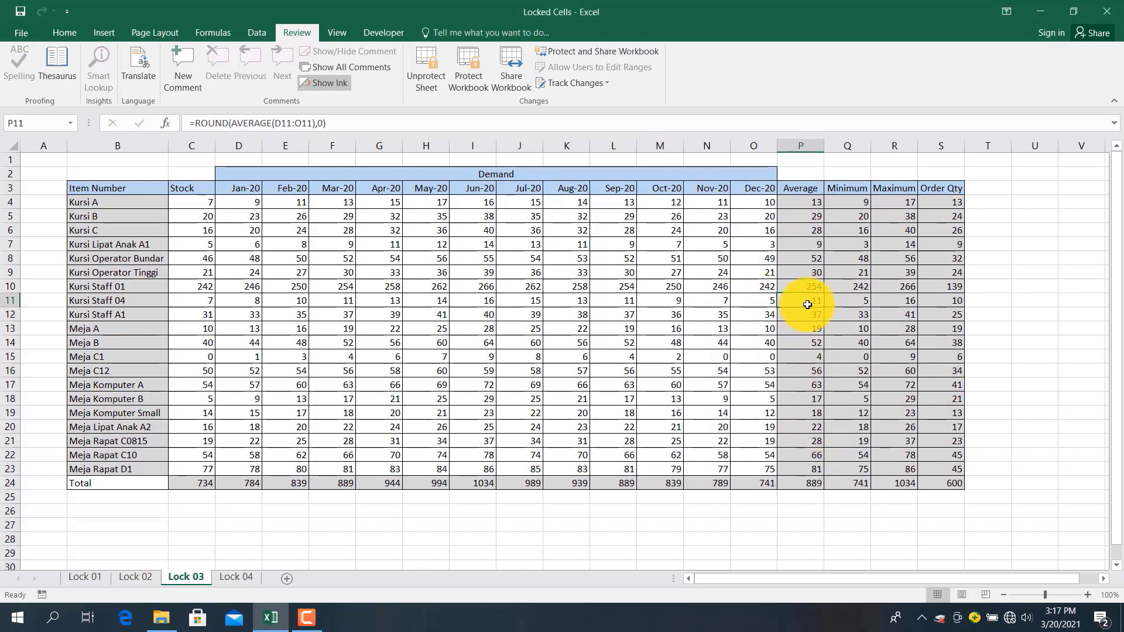
double_click(826, 328)
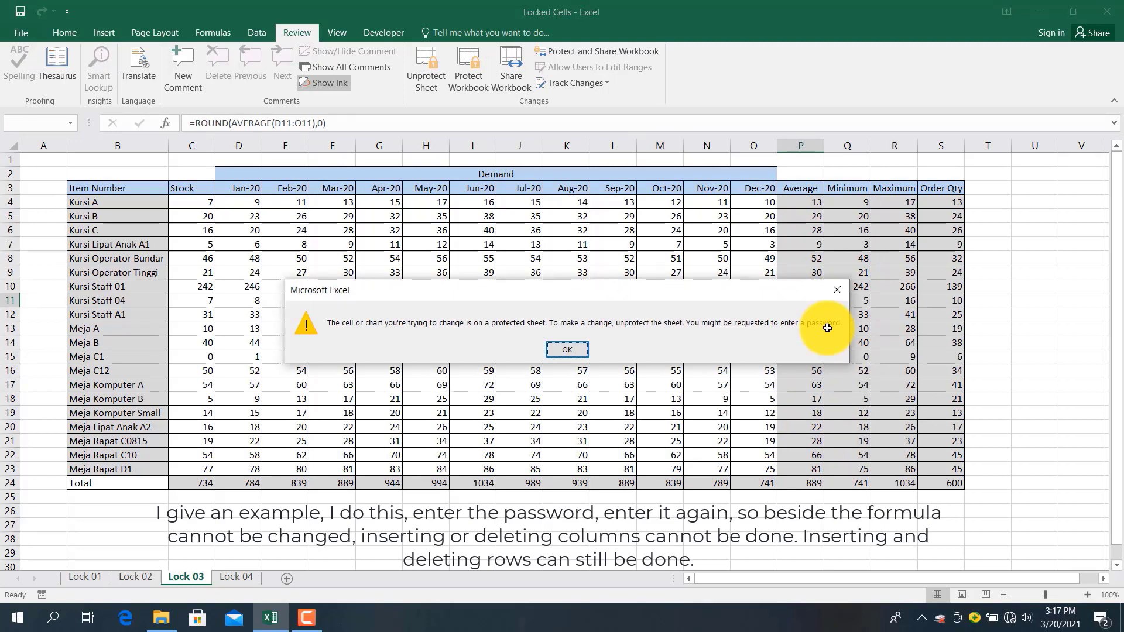
left_click(568, 348)
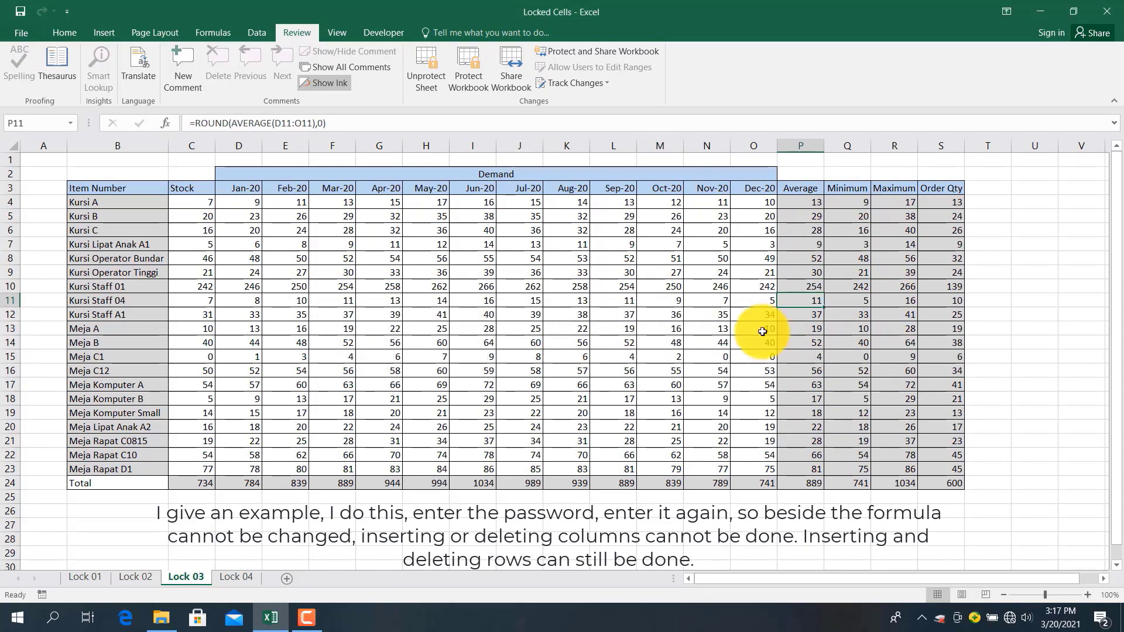
Verify the Minimum cell Q13 also refuses edits, then inspect column H's options
left_click(854, 324)
double_click(854, 324)
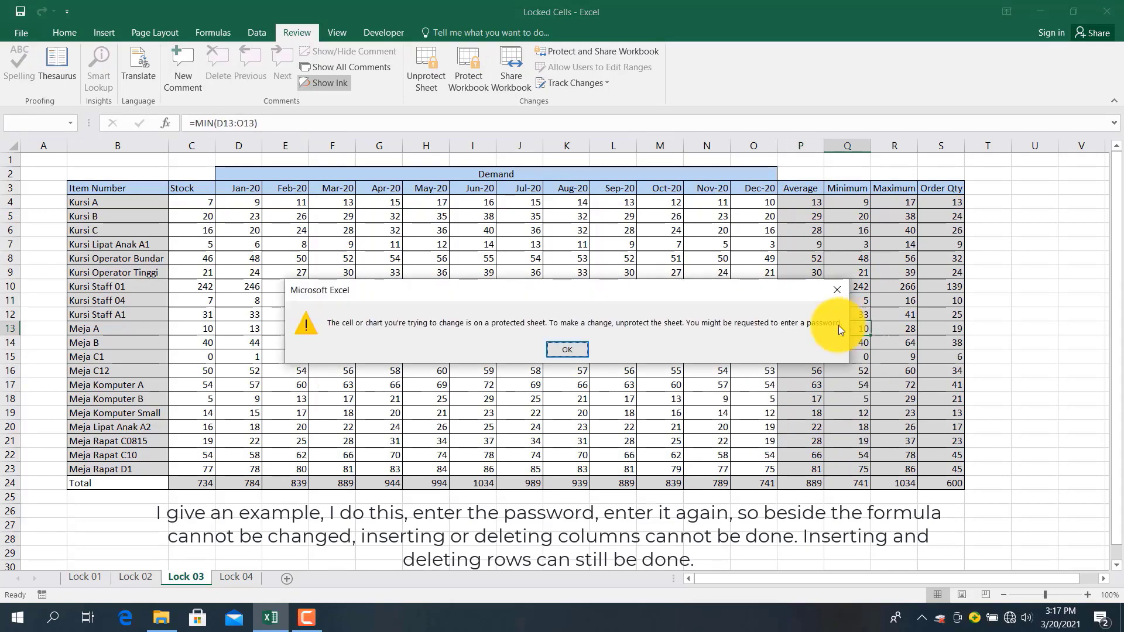
left_click(567, 349)
left_click(433, 140)
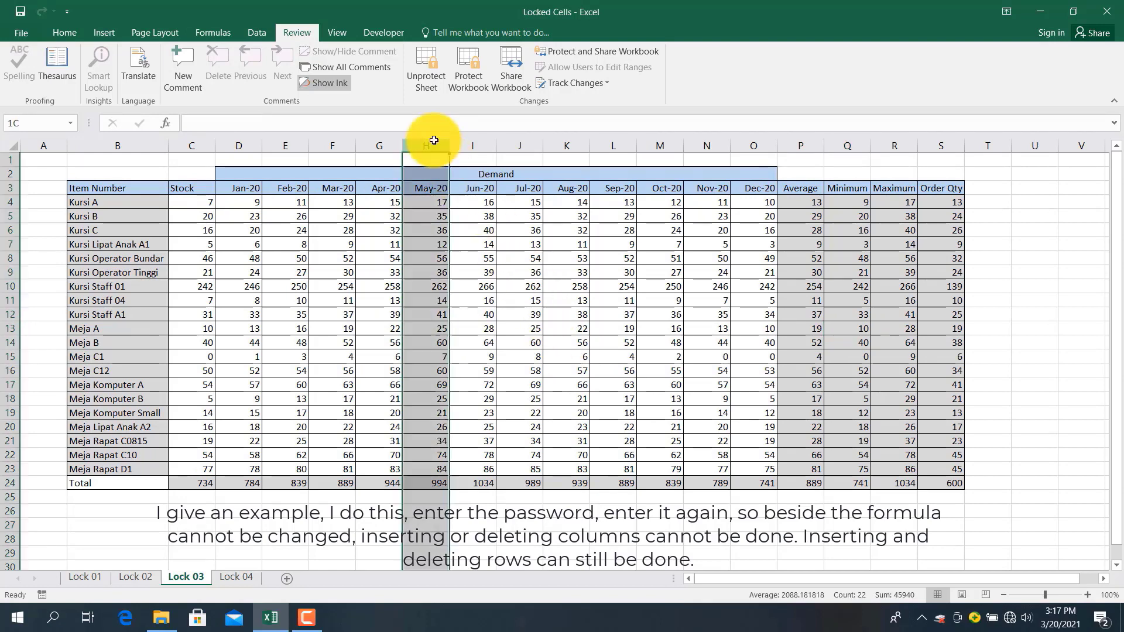
right_click(434, 140)
key("Escape")
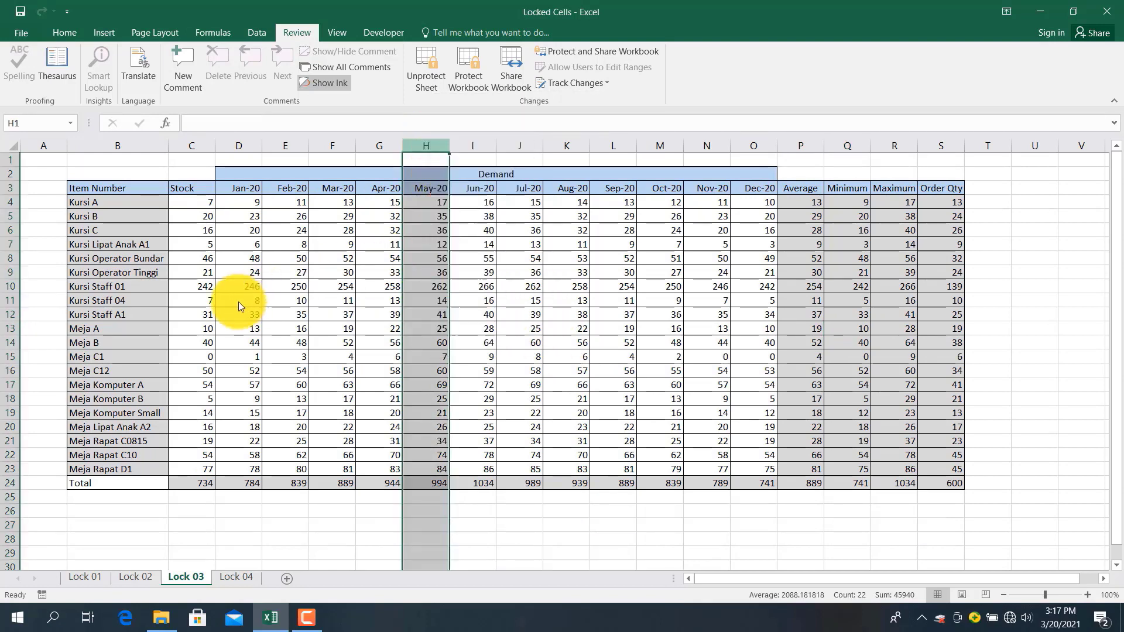
Check that inserting a column at Jan-20 column D is unavailable
left_click(238, 145)
right_click(241, 146)
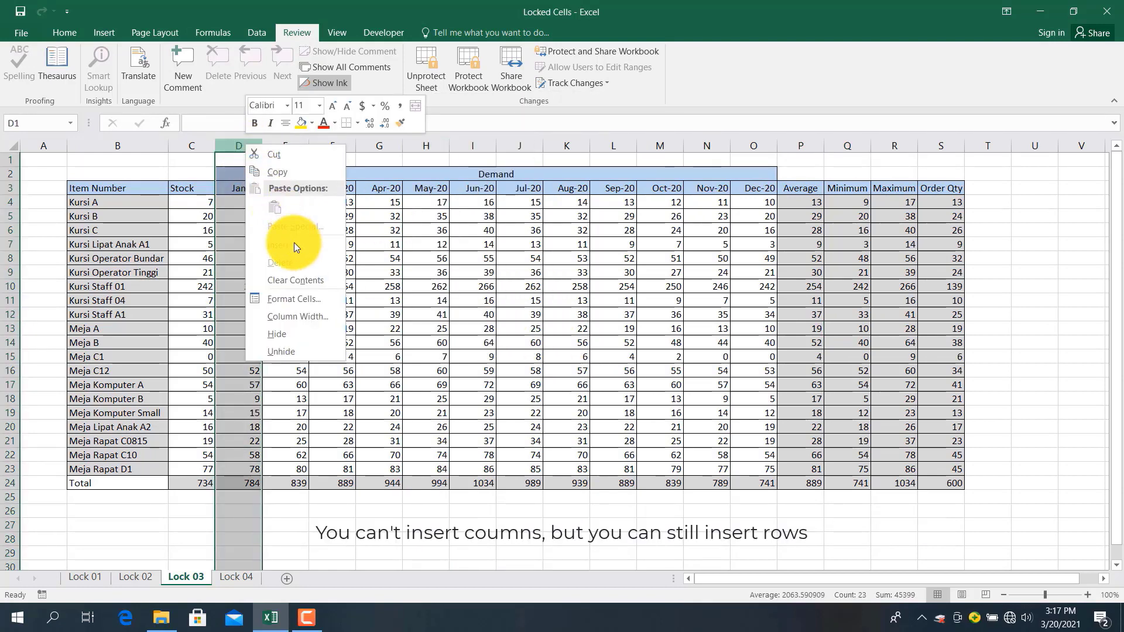
key("Escape")
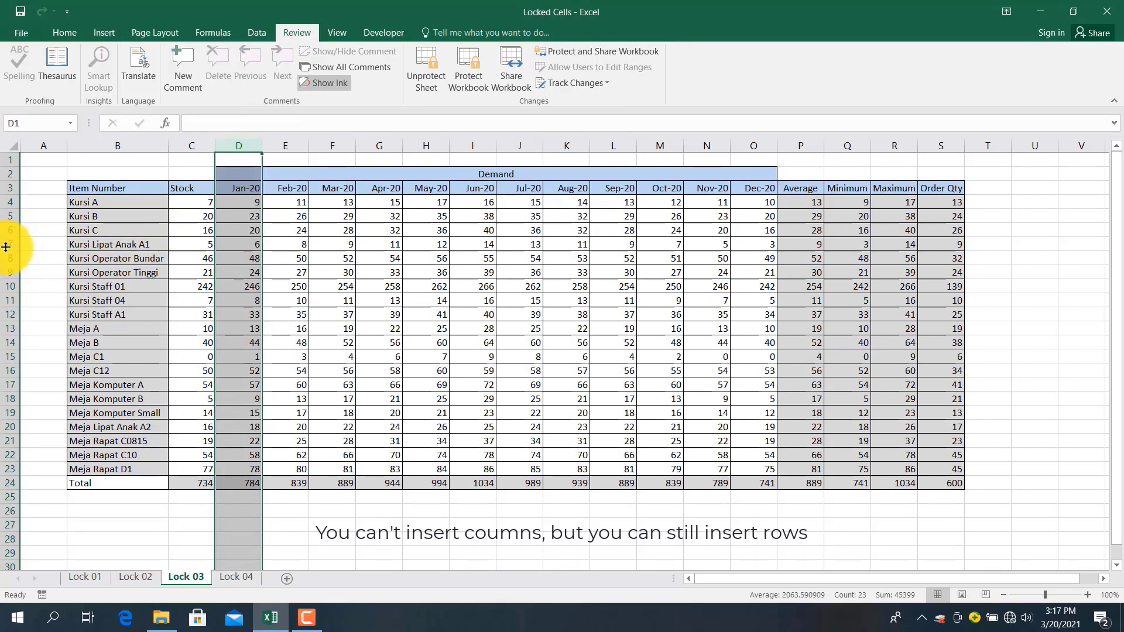
Insert two blank rows at row 7, above Kursi Lipat Anak A1
left_click(6, 245)
right_click(5, 245)
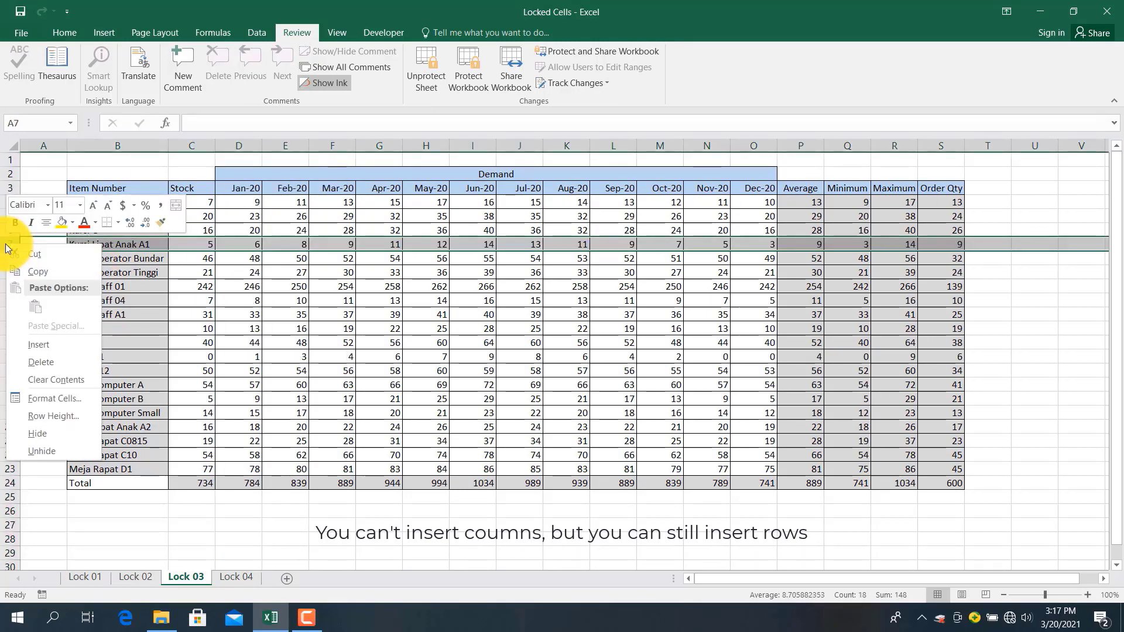
left_click(40, 345)
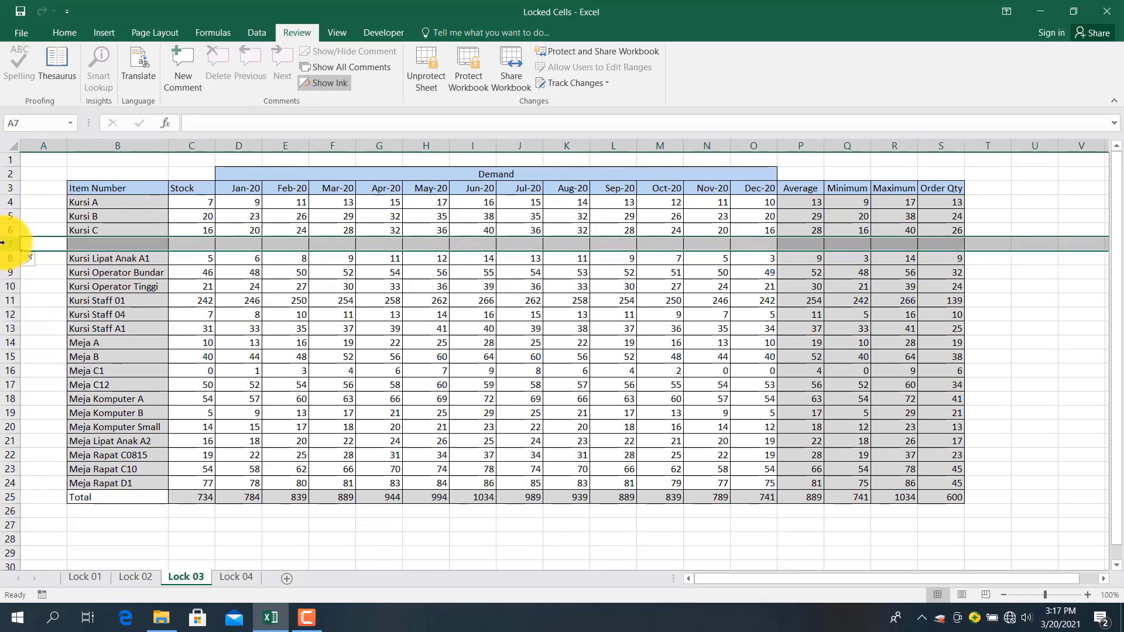
right_click(6, 244)
left_click(34, 342)
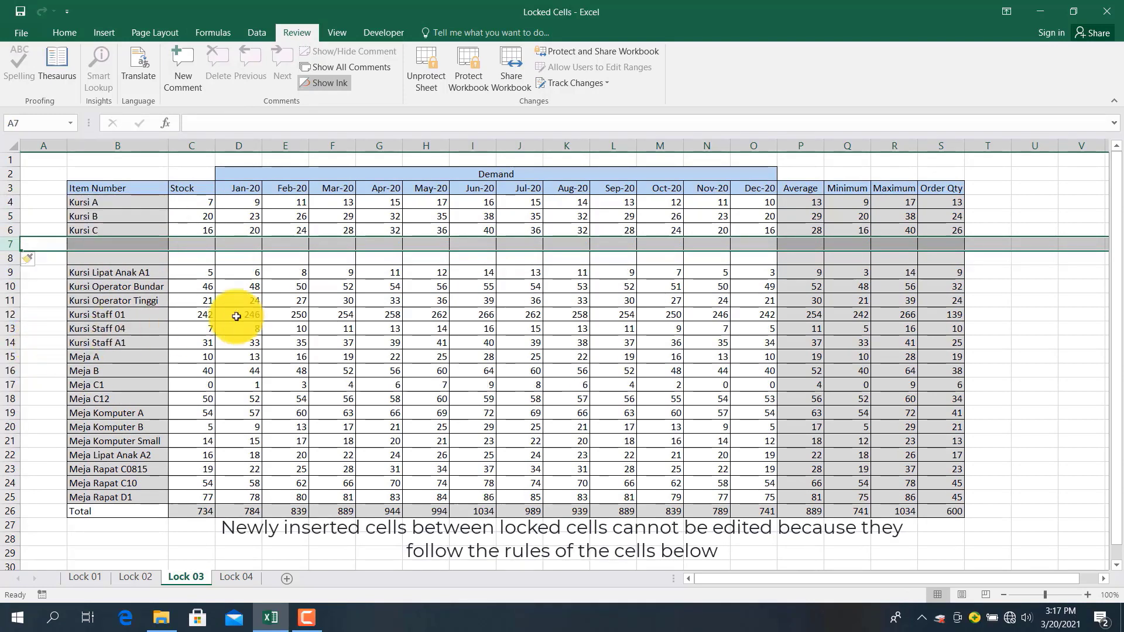
Try entering 1 in P7 and P8, confirming the protected cells refuse edits
left_click(786, 245)
key("1")
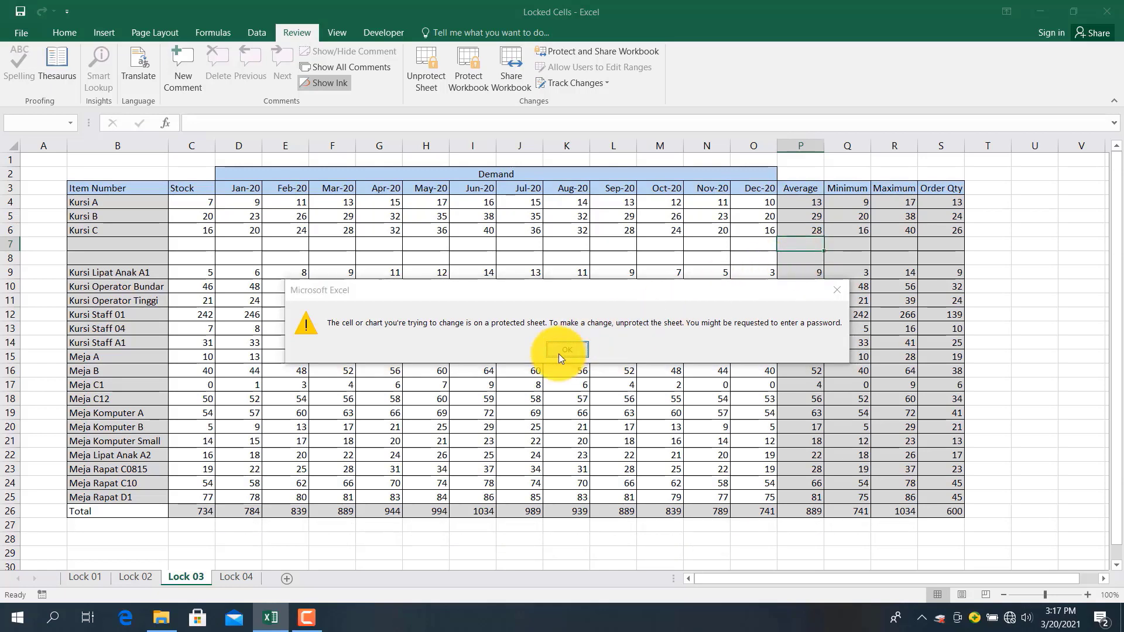
left_click(559, 352)
left_click(796, 256)
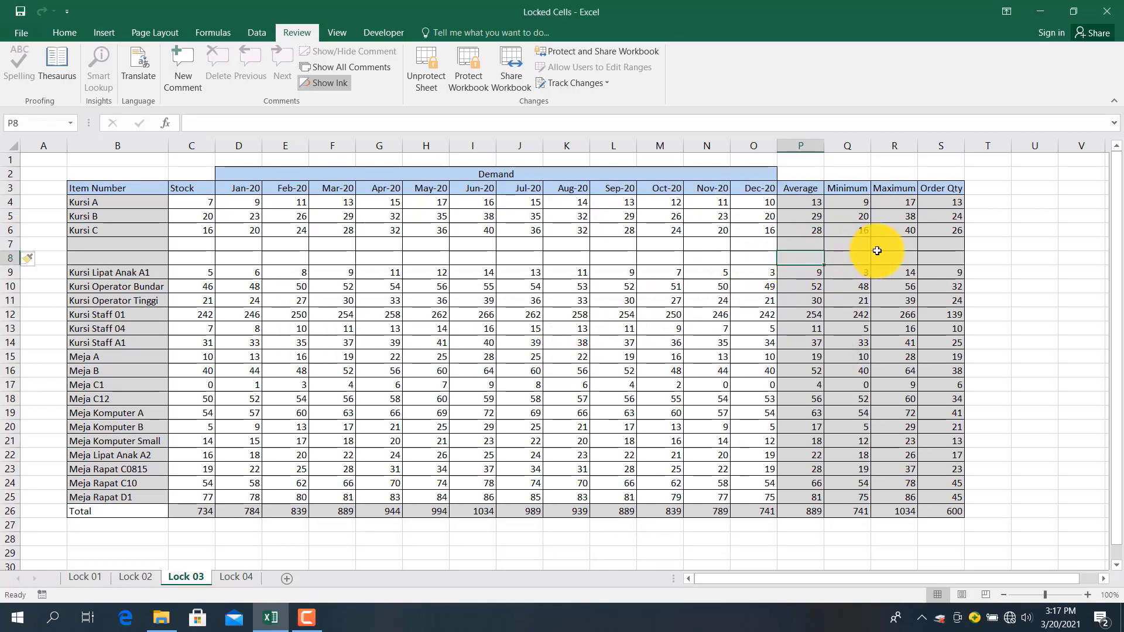
key("1")
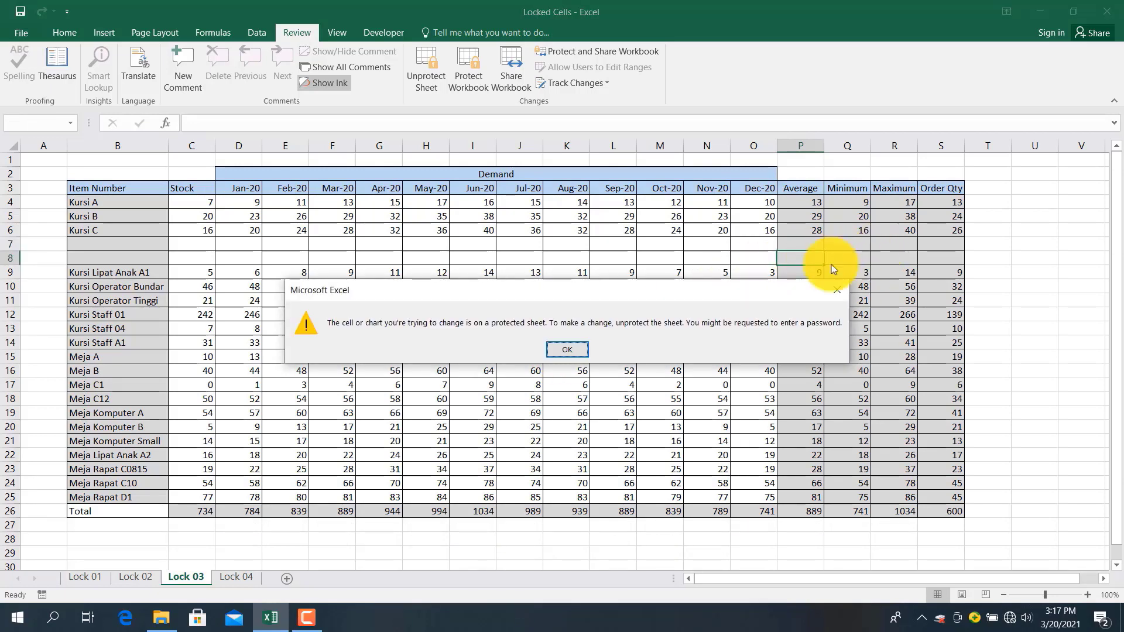
left_click(566, 348)
left_click(413, 245)
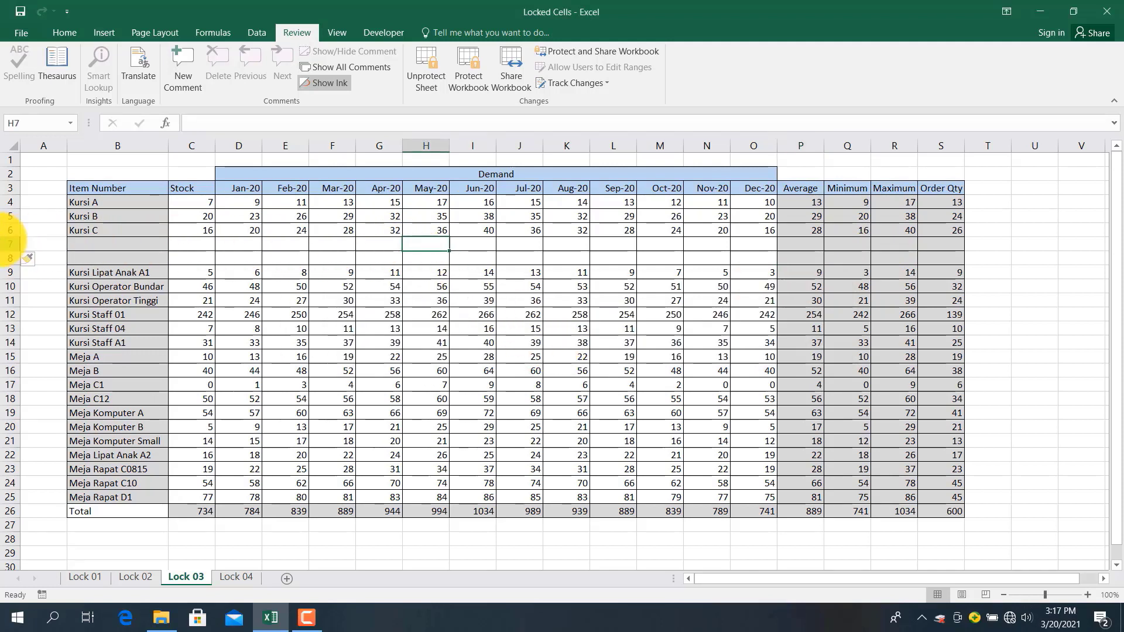
Try deleting the new blank rows 7–8 and dismiss the locked-cell warning
left_click(0, 239)
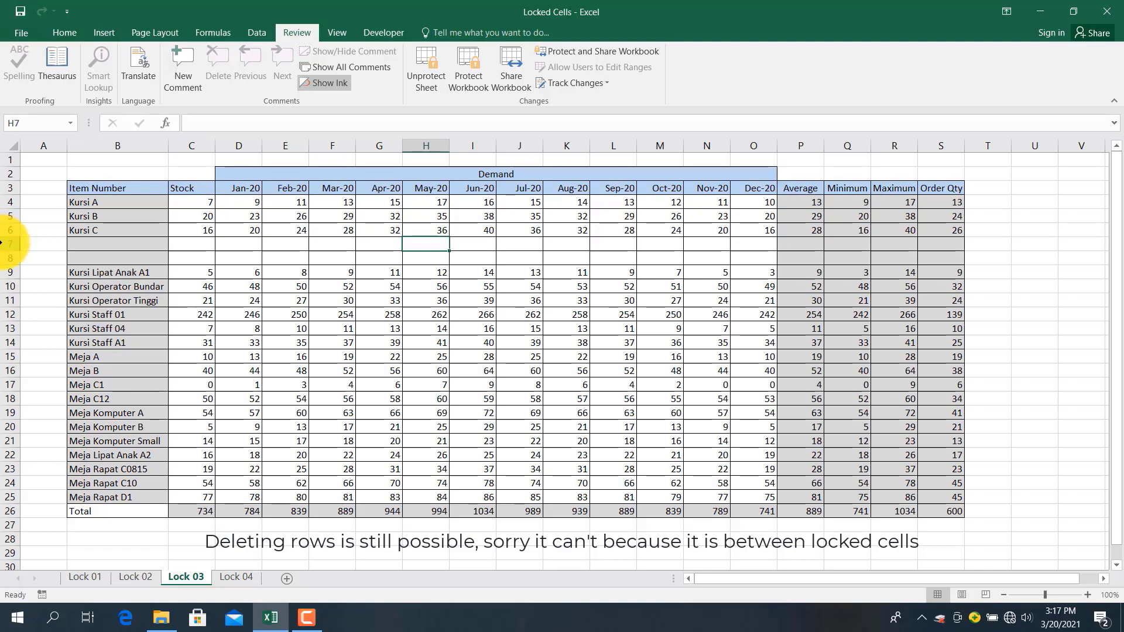
left_click_drag(10, 244, 10, 258)
right_click(10, 258)
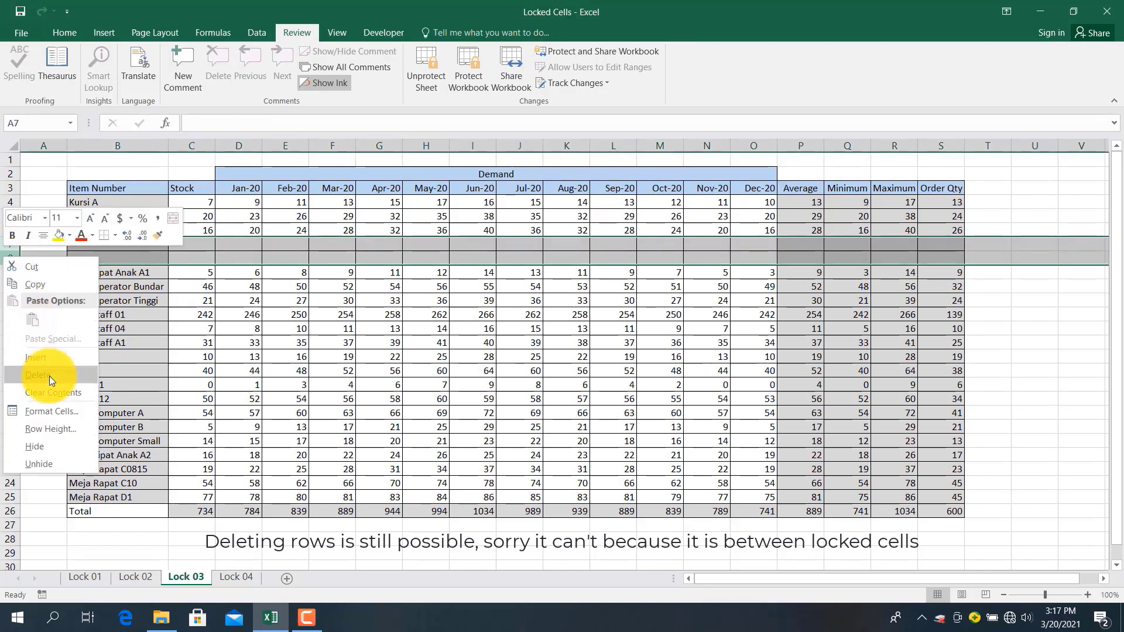
left_click(49, 375)
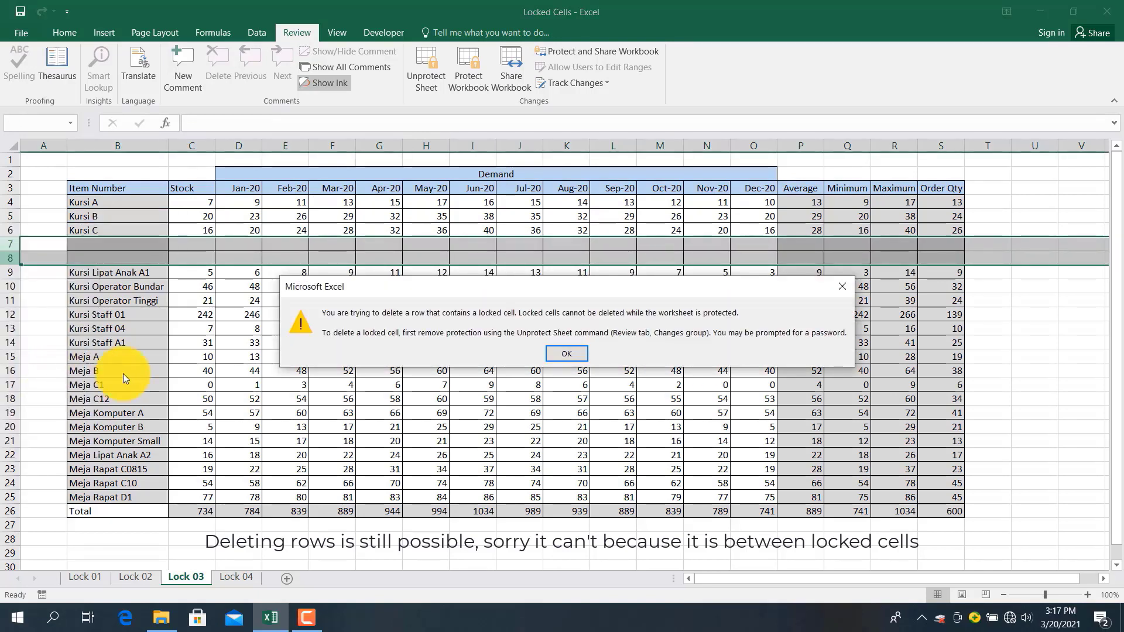
left_click(567, 354)
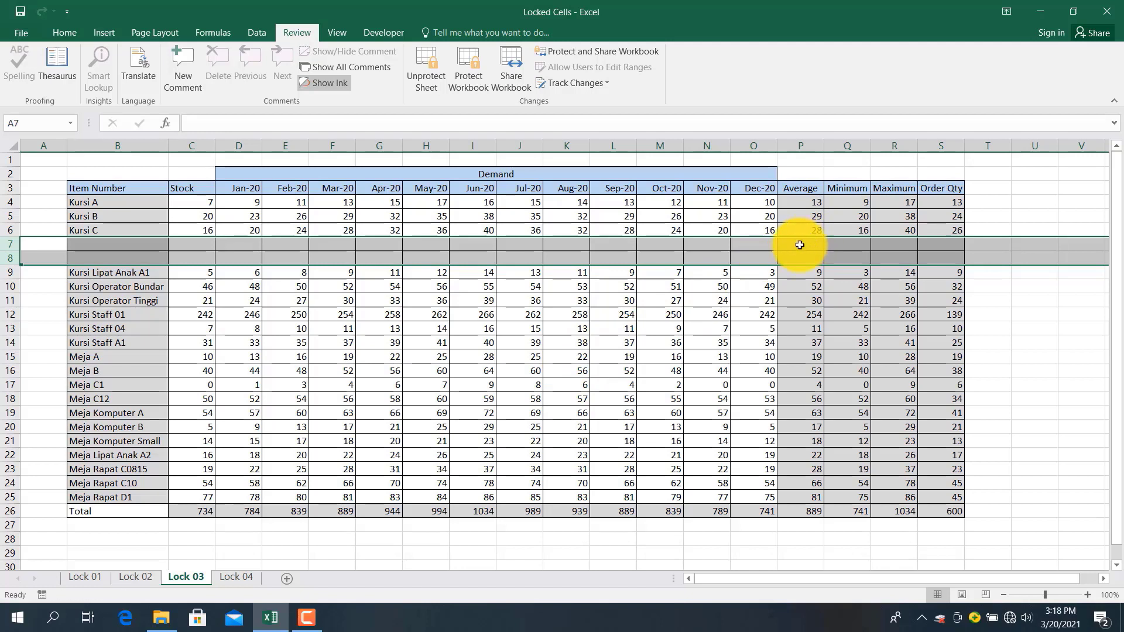
Select P7:S7, then attempt to delete the empty row 8
left_click_drag(797, 246, 958, 244)
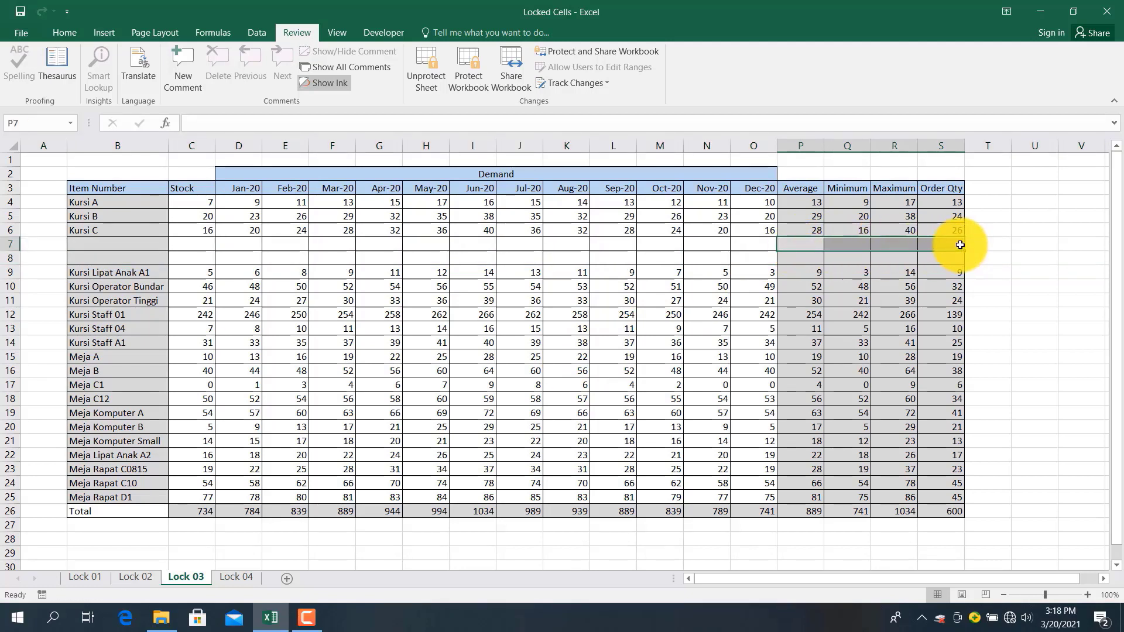
left_click(10, 258)
right_click(10, 258)
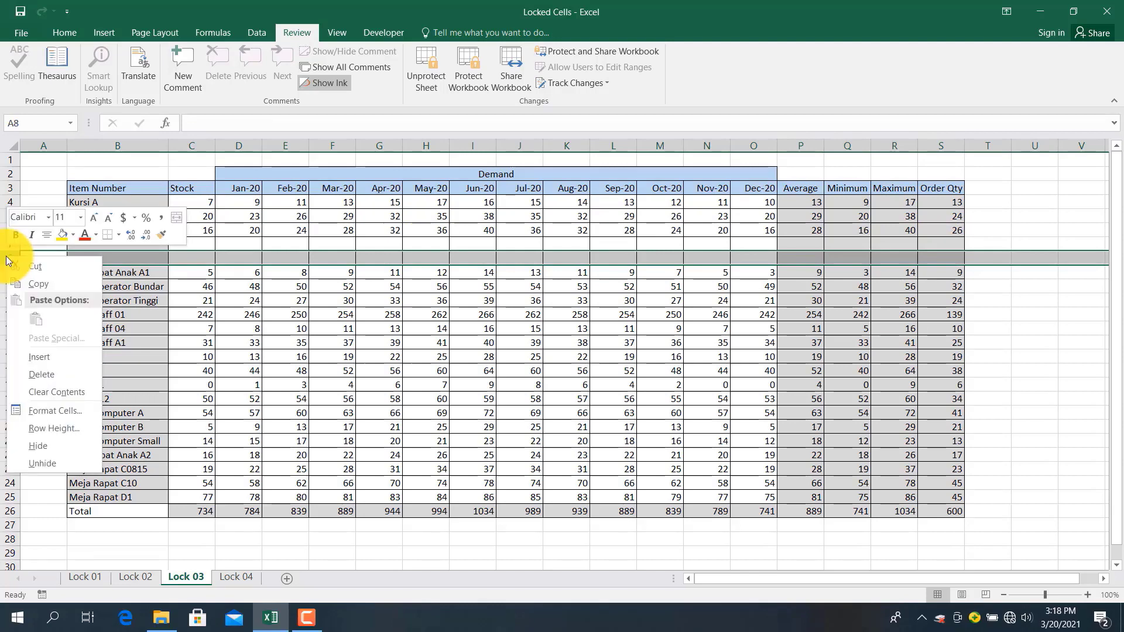
left_click(59, 375)
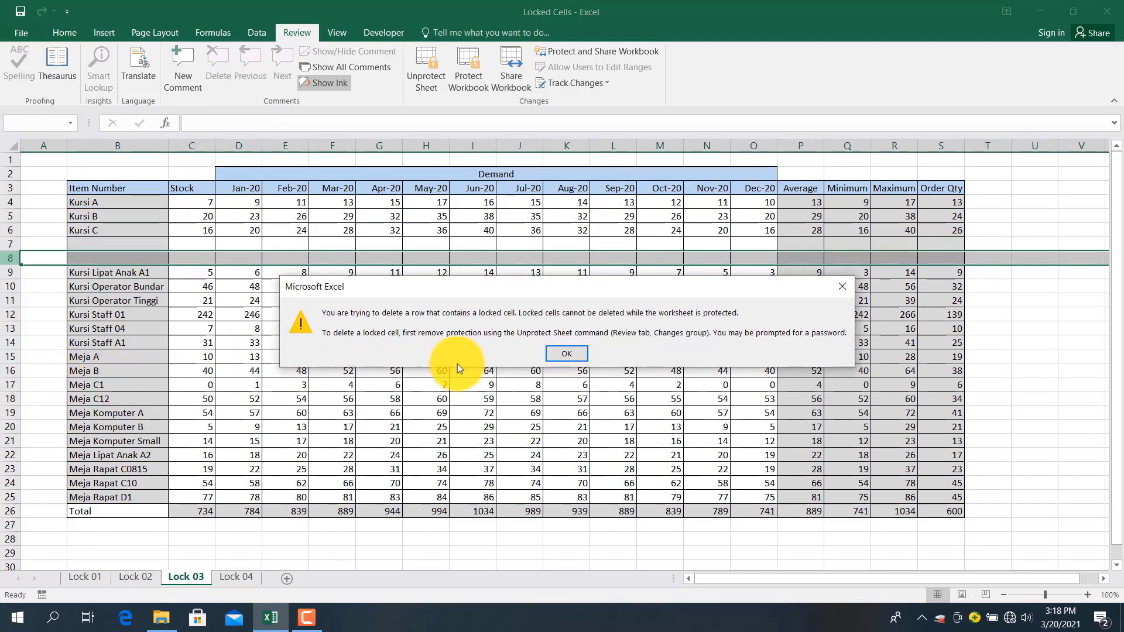
Dismiss the warning and delete the empty rows 29 to 32 below the table
left_click(571, 359)
scroll(9, 384, "down", 4)
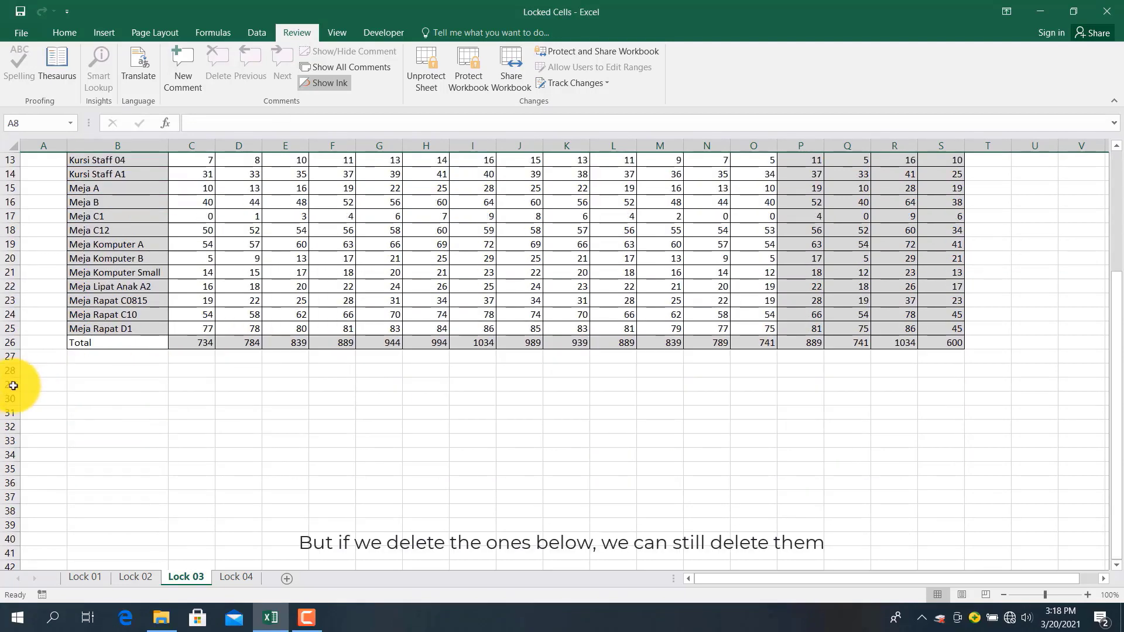
left_click_drag(9, 385, 10, 423)
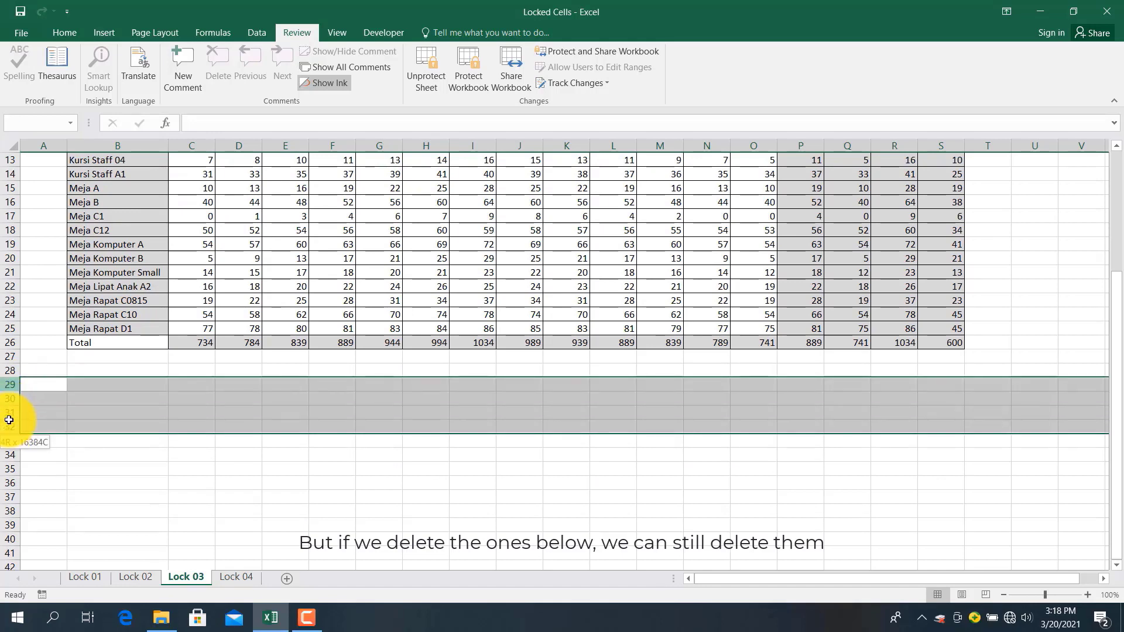
right_click(10, 425)
left_click(38, 323)
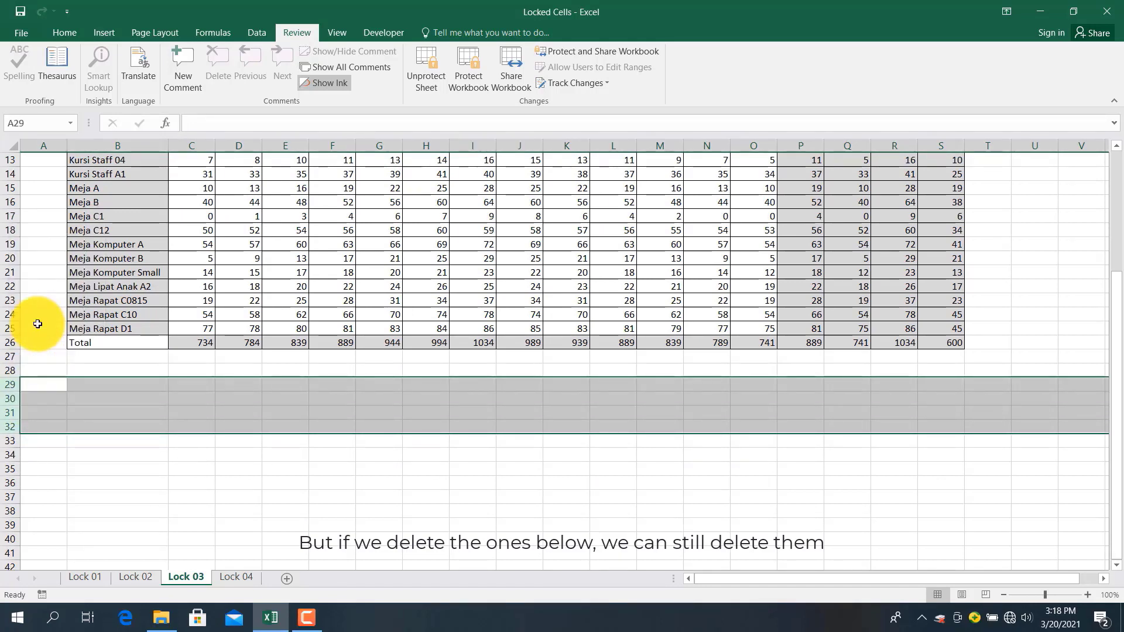
Insert a new blank row at row 10 on Lock 03
scroll(10, 351, "up", 4)
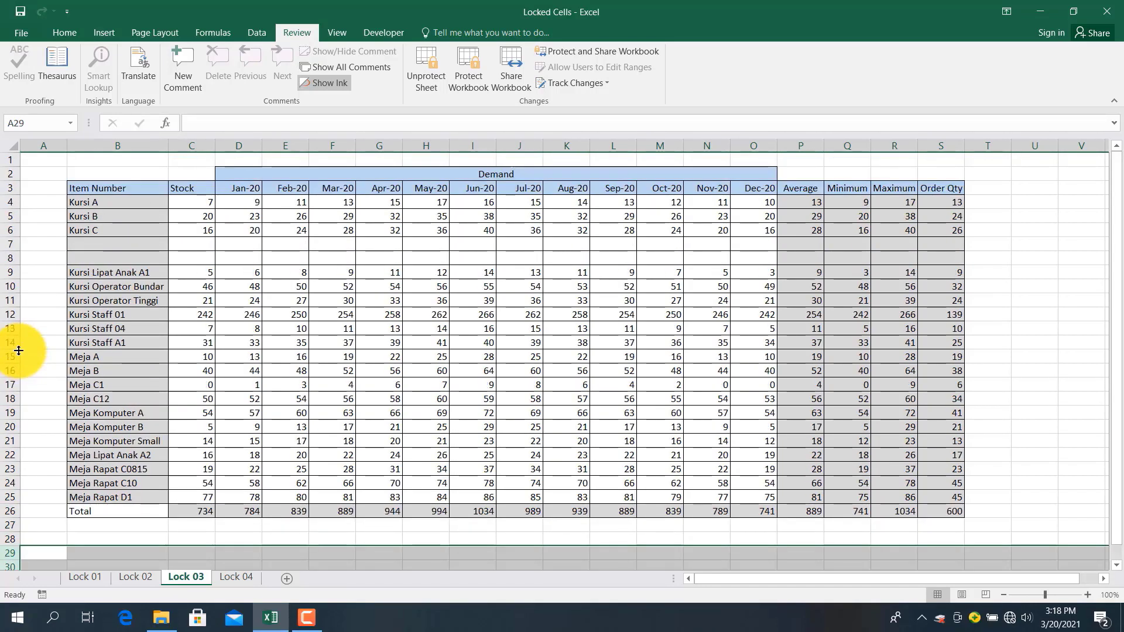
left_click(7, 286)
right_click(7, 286)
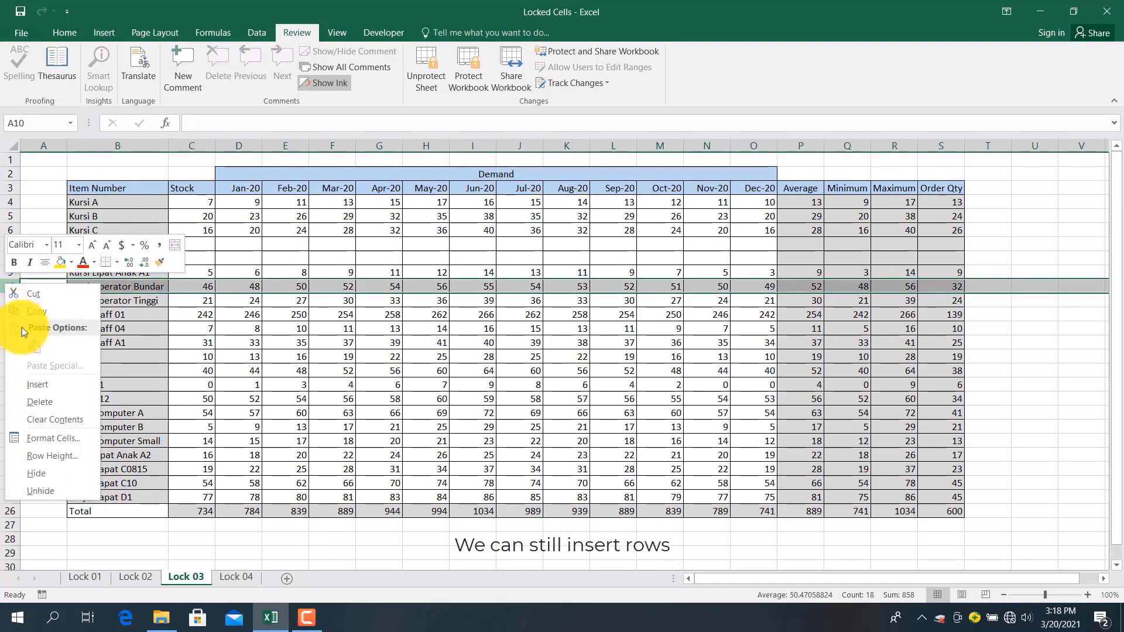
left_click(44, 384)
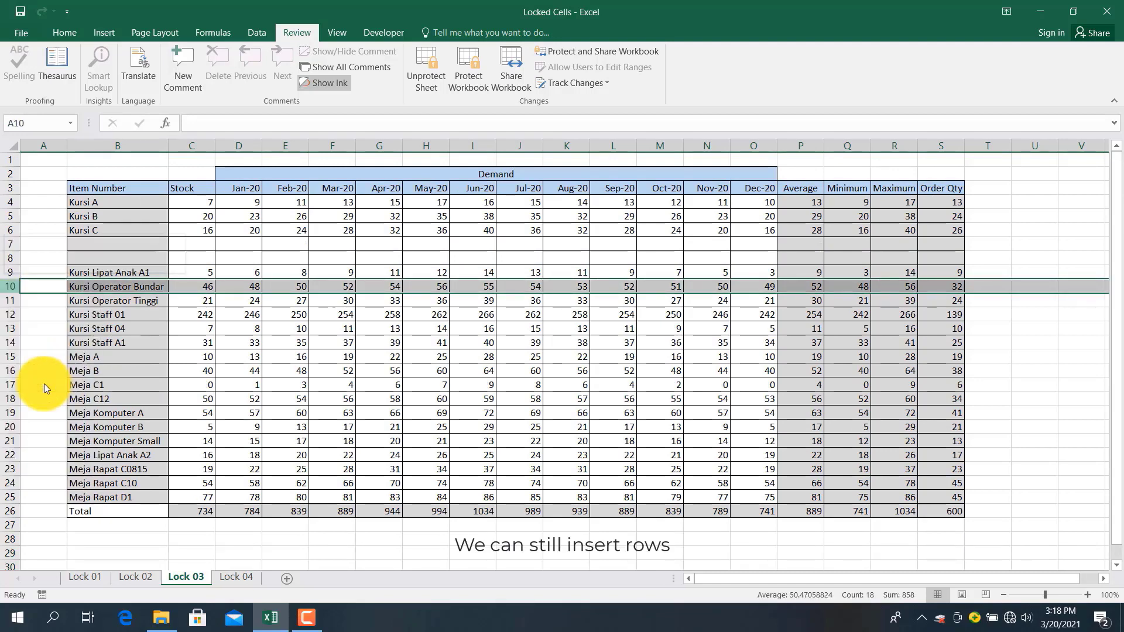
left_click(401, 247)
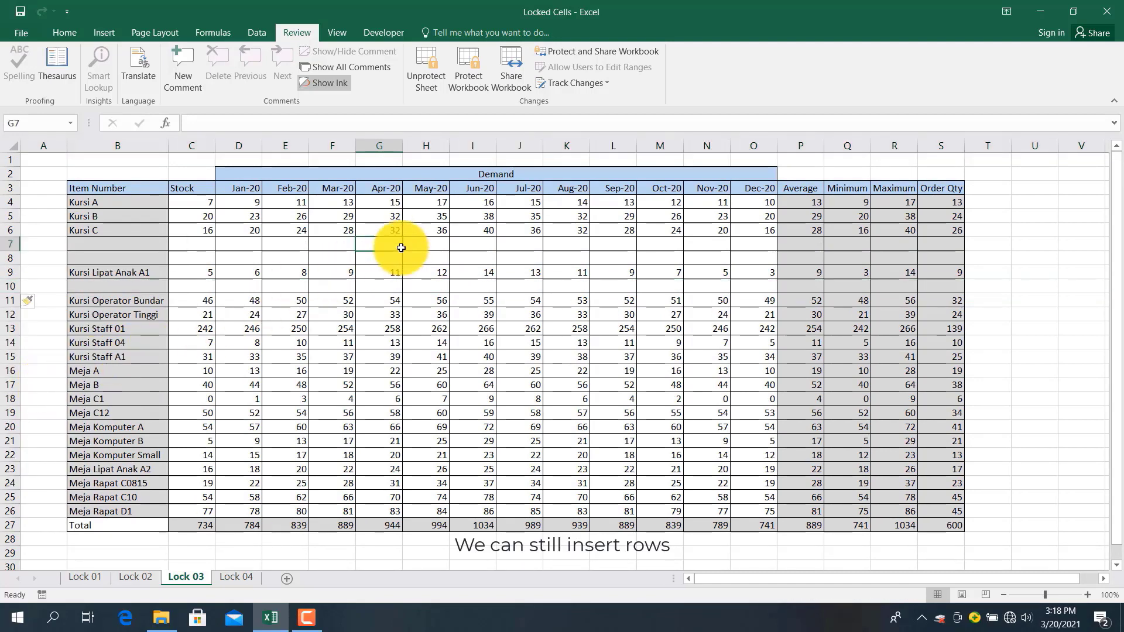
Confirm column D cannot have columns inserted, then switch to the Lock 04 sheet
left_click(246, 138)
mouse_move(246, 139)
left_mouse_down()
mouse_move(275, 138)
mouse_move(246, 139)
left_mouse_up()
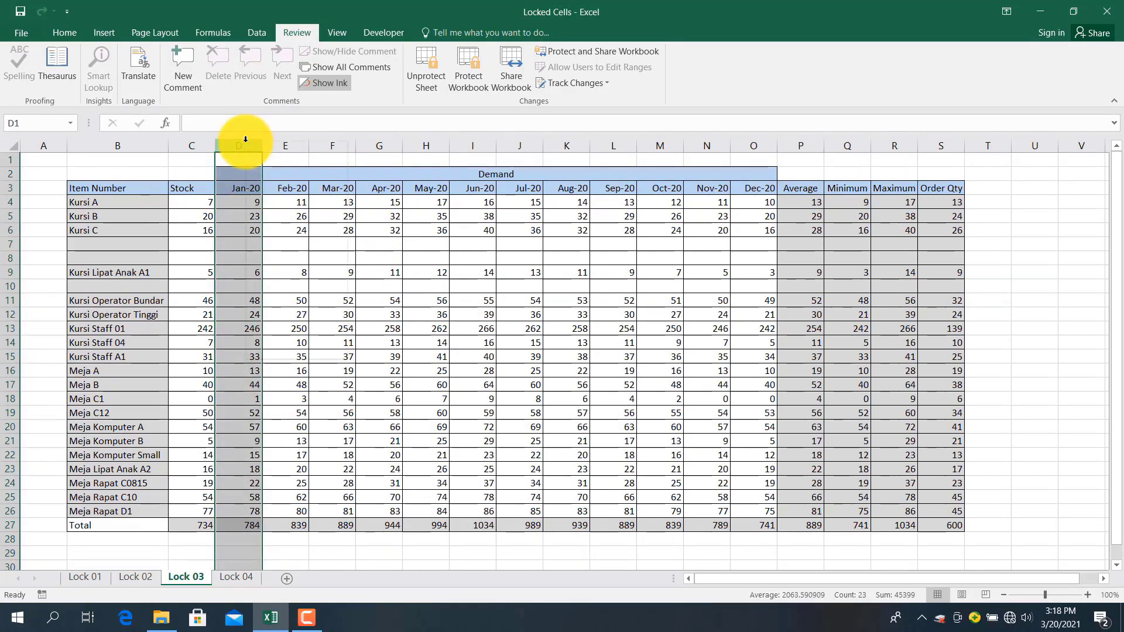
right_click(246, 139)
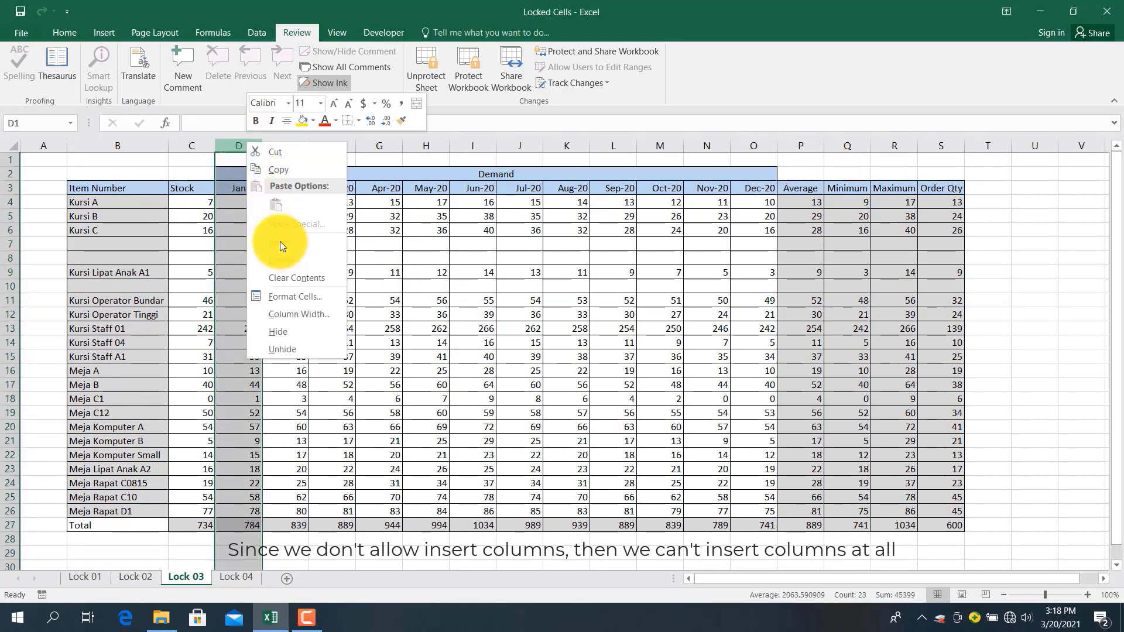
left_click(220, 252)
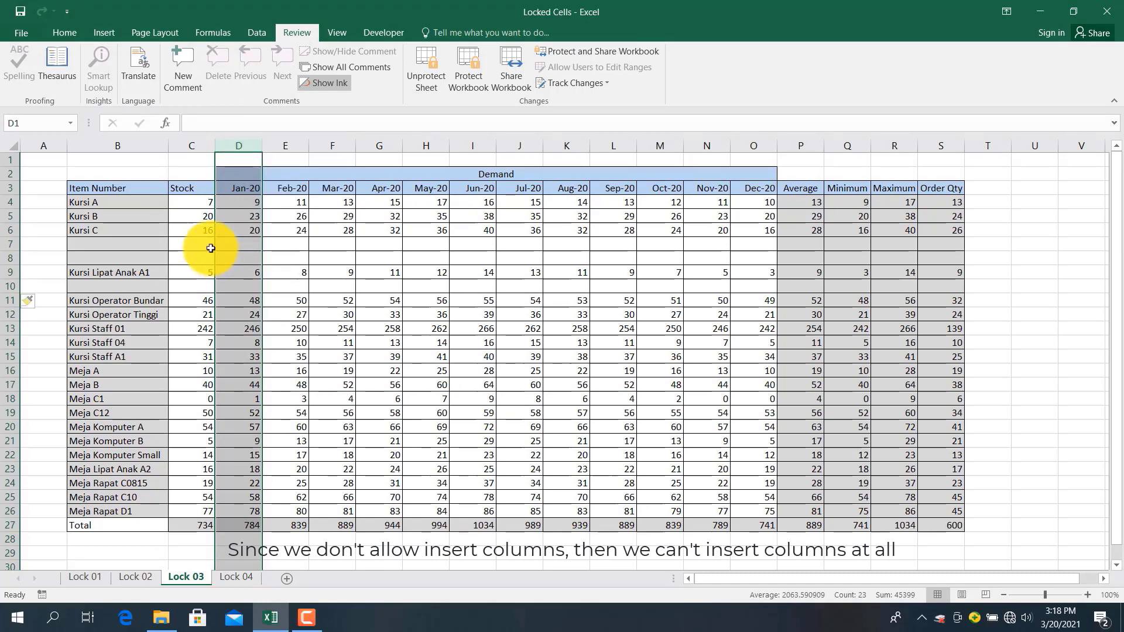
left_click(209, 245)
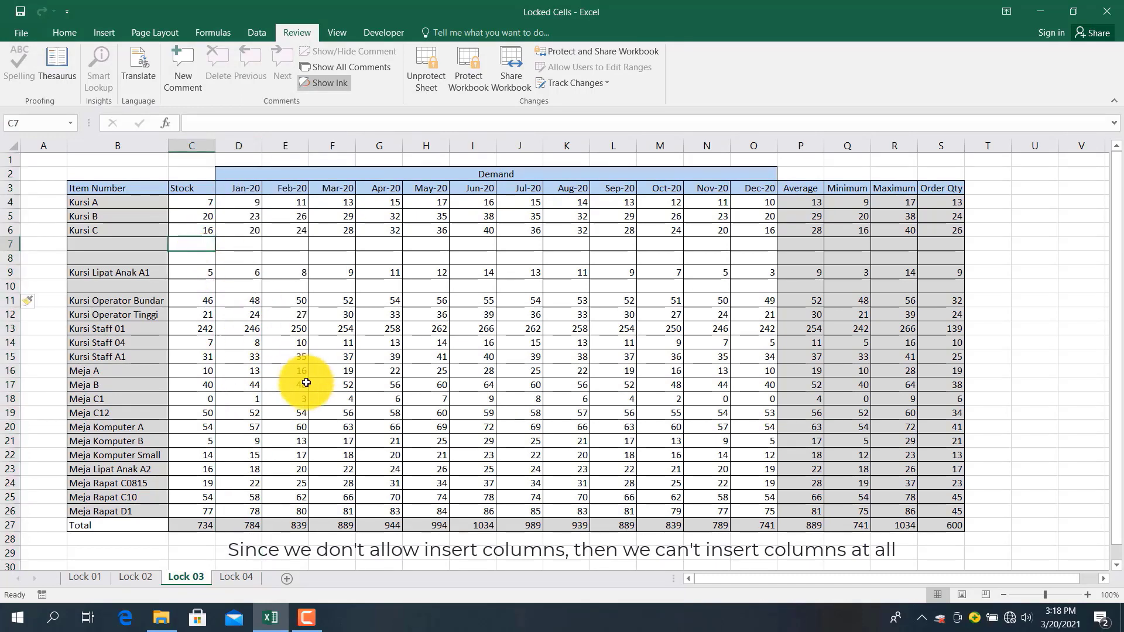
left_click(229, 579)
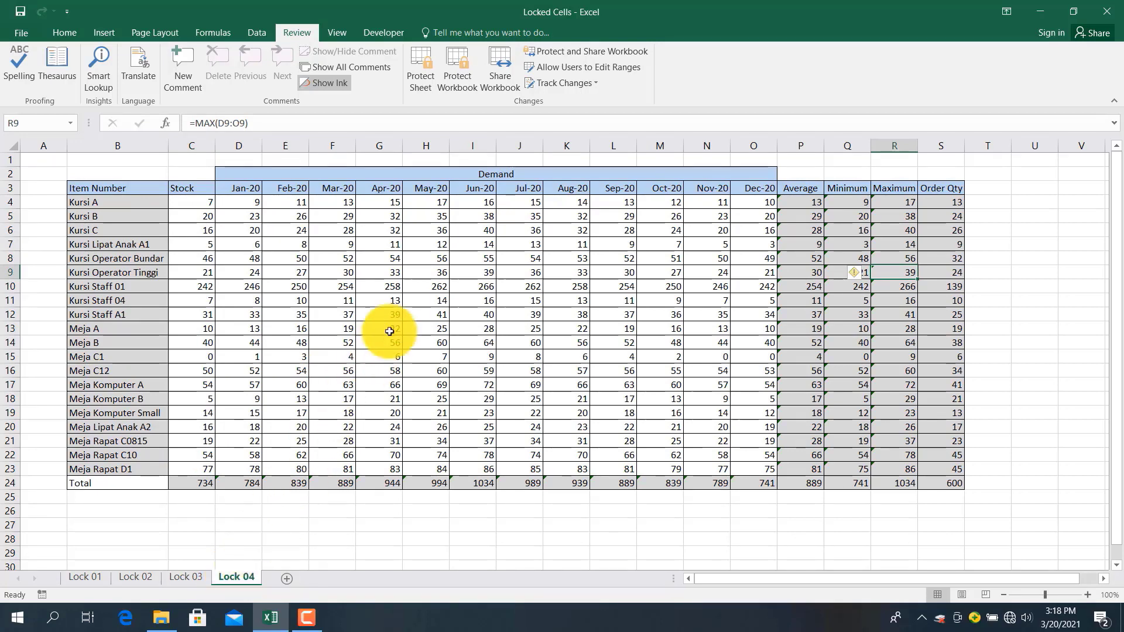
Select the whole Lock 04 sheet and clear Locked in Format Cells > Protection
left_click(404, 310)
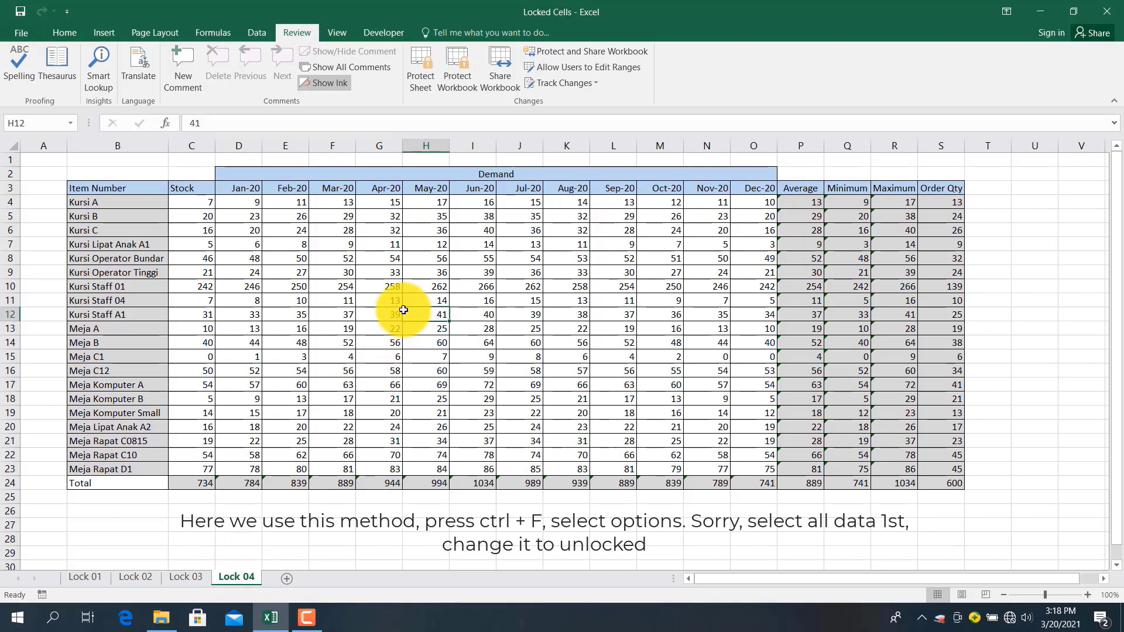
key("ctrl+f")
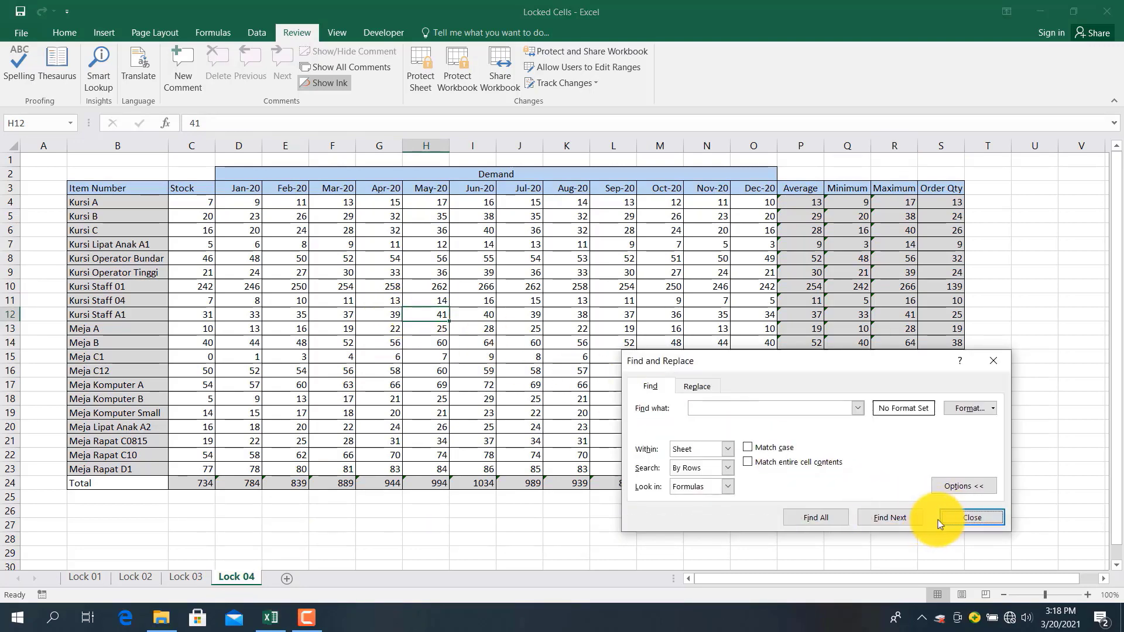
left_click(953, 512)
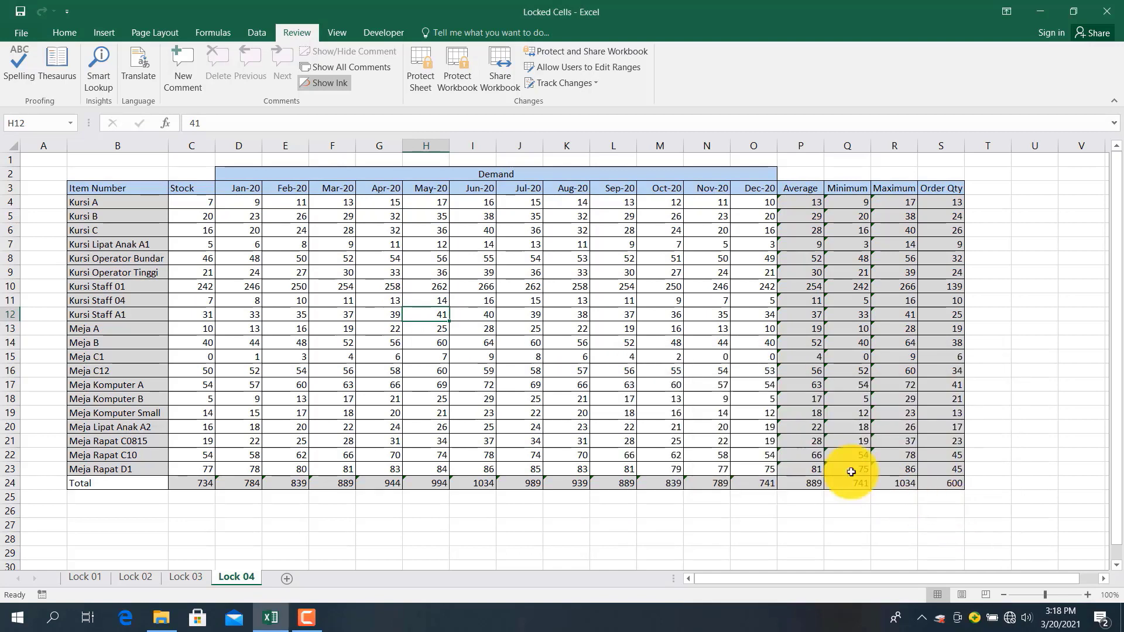
left_click(11, 145)
right_click(12, 145)
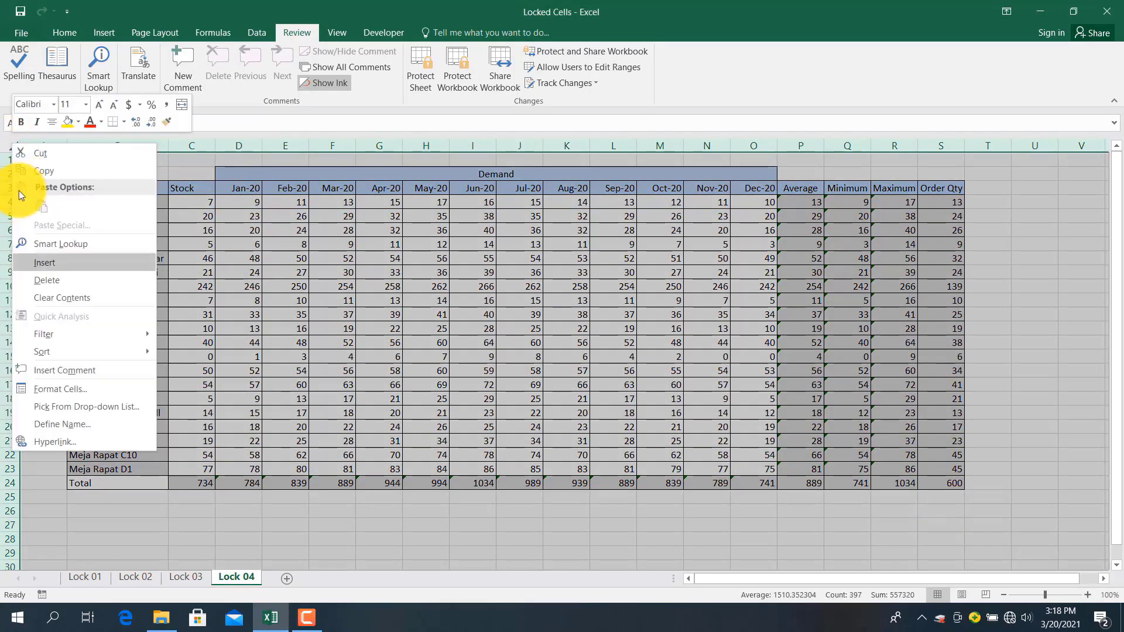
left_click(50, 388)
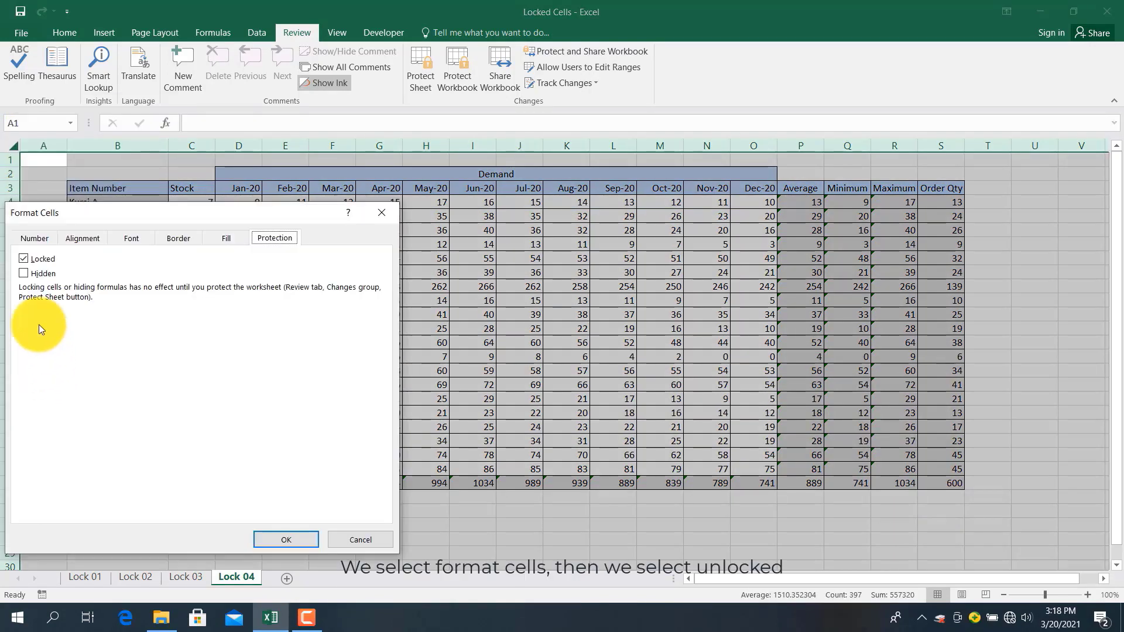
left_click(25, 259)
left_click(283, 539)
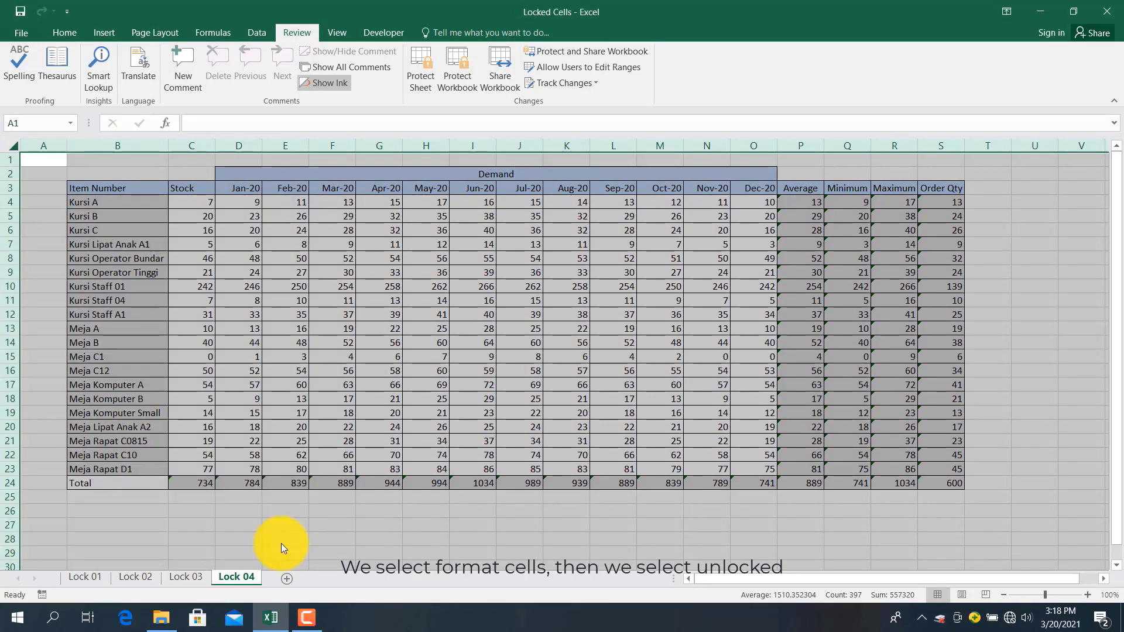
left_click(281, 359)
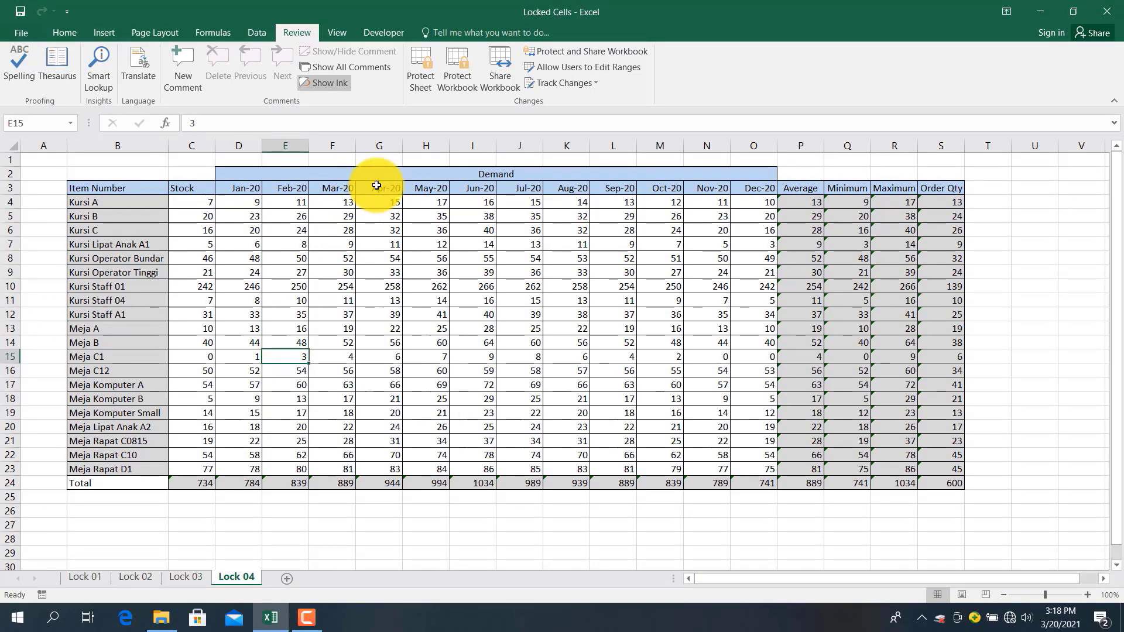
Use Find by format to select all 117 light-grey-filled cells on Lock 04
key("ctrl+f")
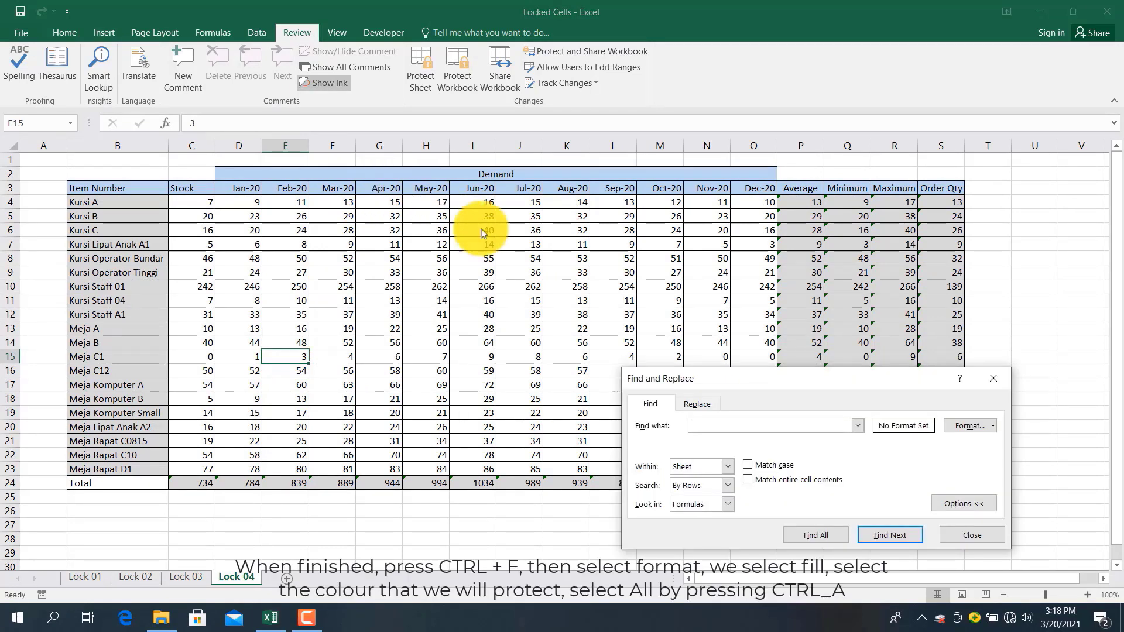
left_click(956, 426)
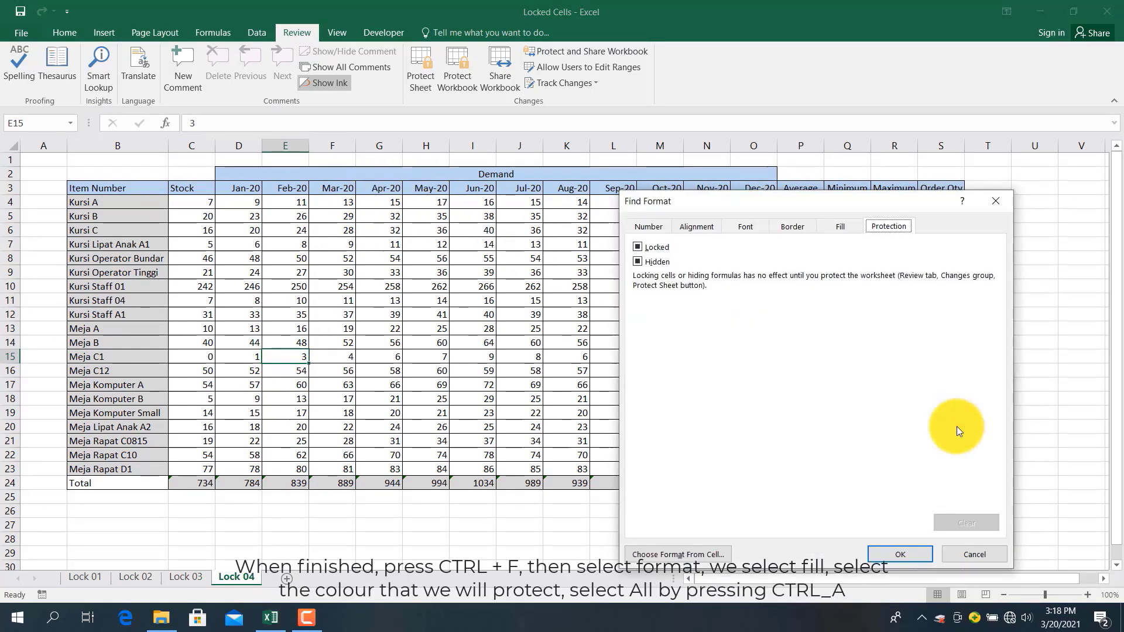
left_click(842, 226)
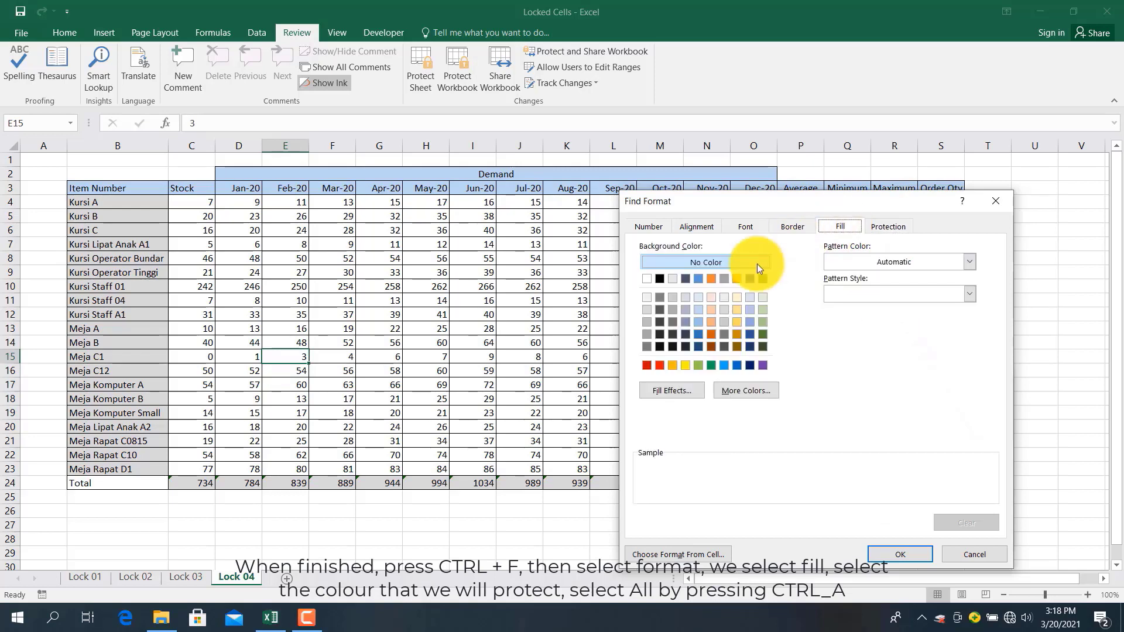
left_click(645, 313)
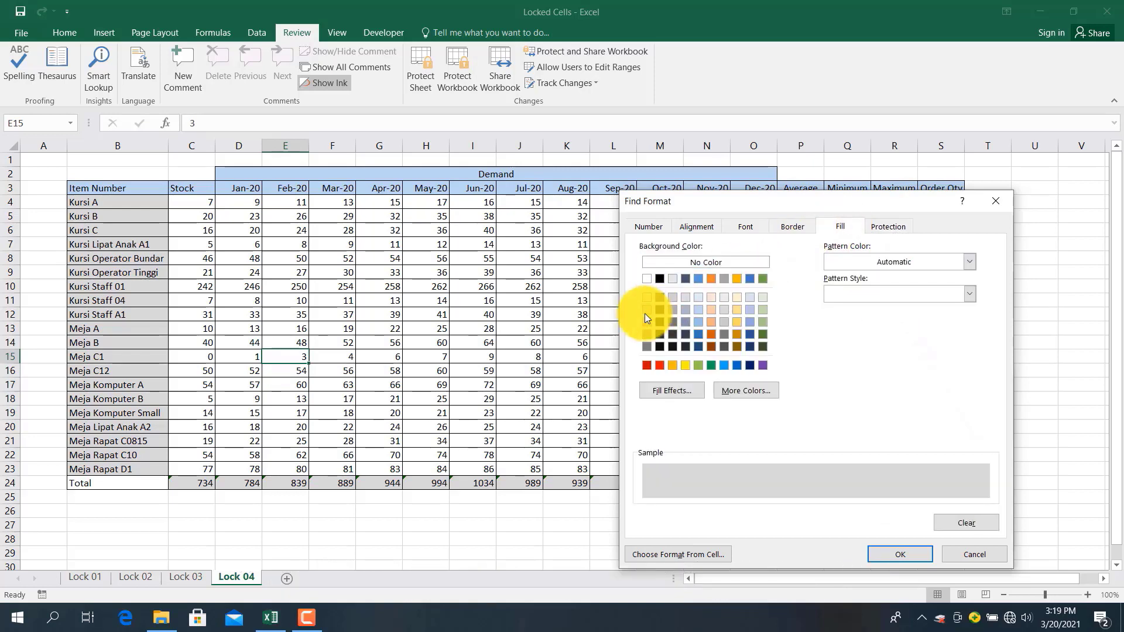
left_click(885, 553)
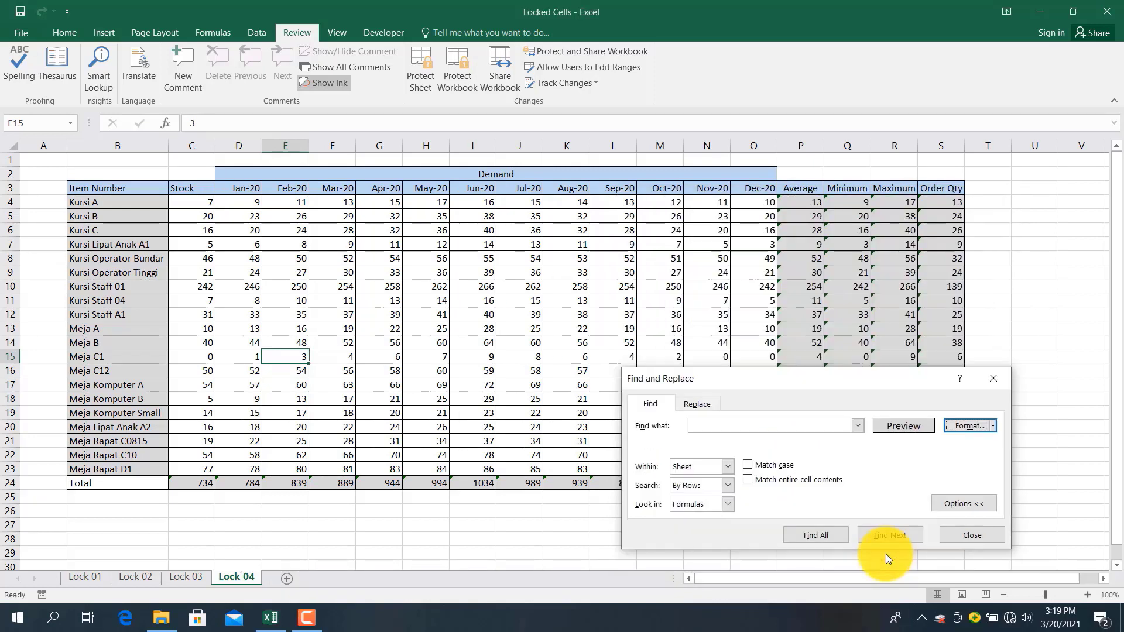
left_click(834, 530)
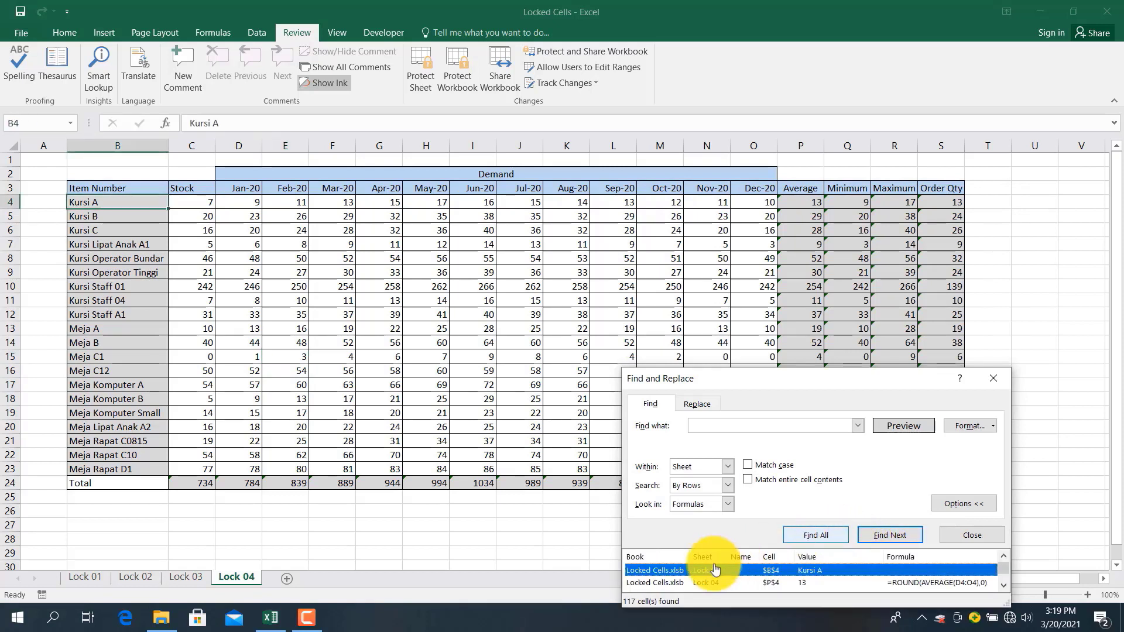
left_click(707, 571)
key("ctrl+a")
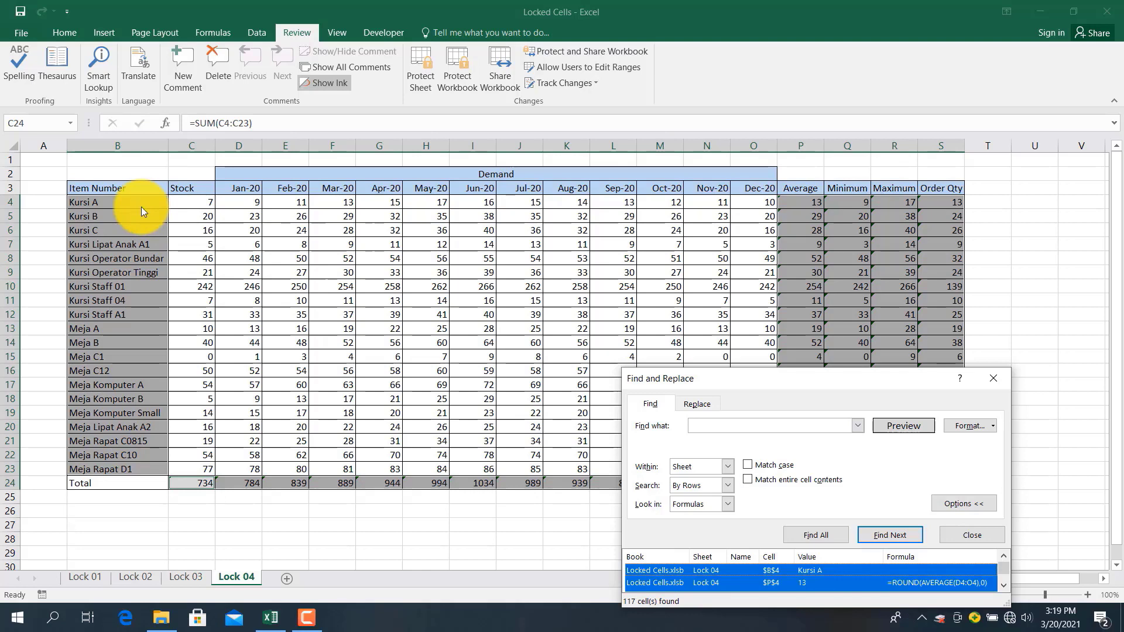
left_click(963, 537)
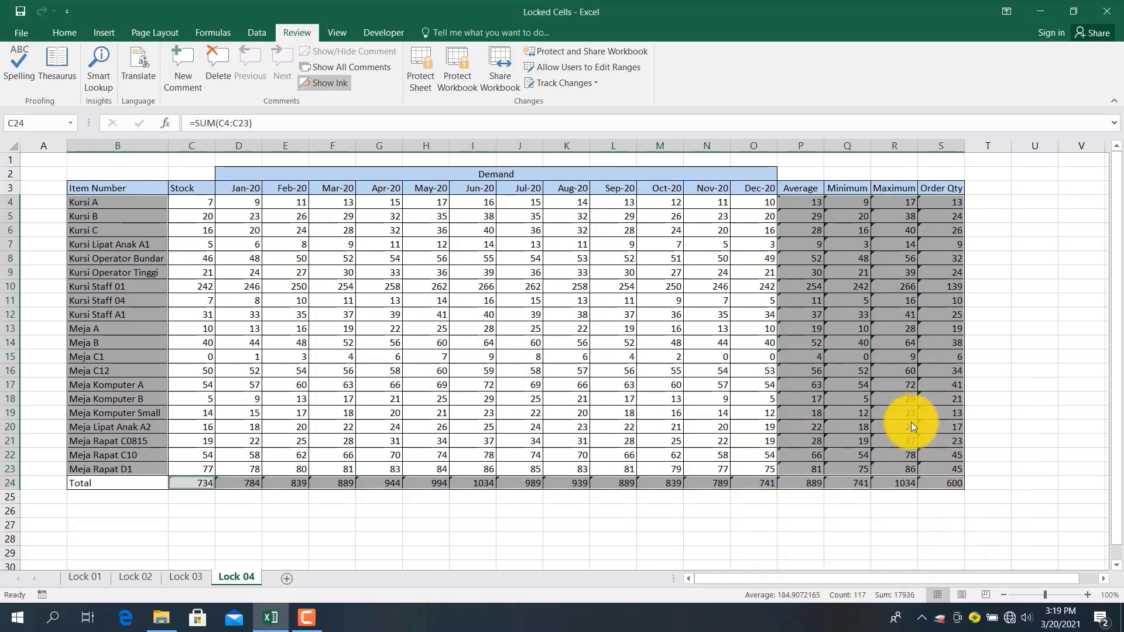
Set the selected grey cells to Locked, then bring up Protect Sheet
right_click(894, 374)
left_click(918, 317)
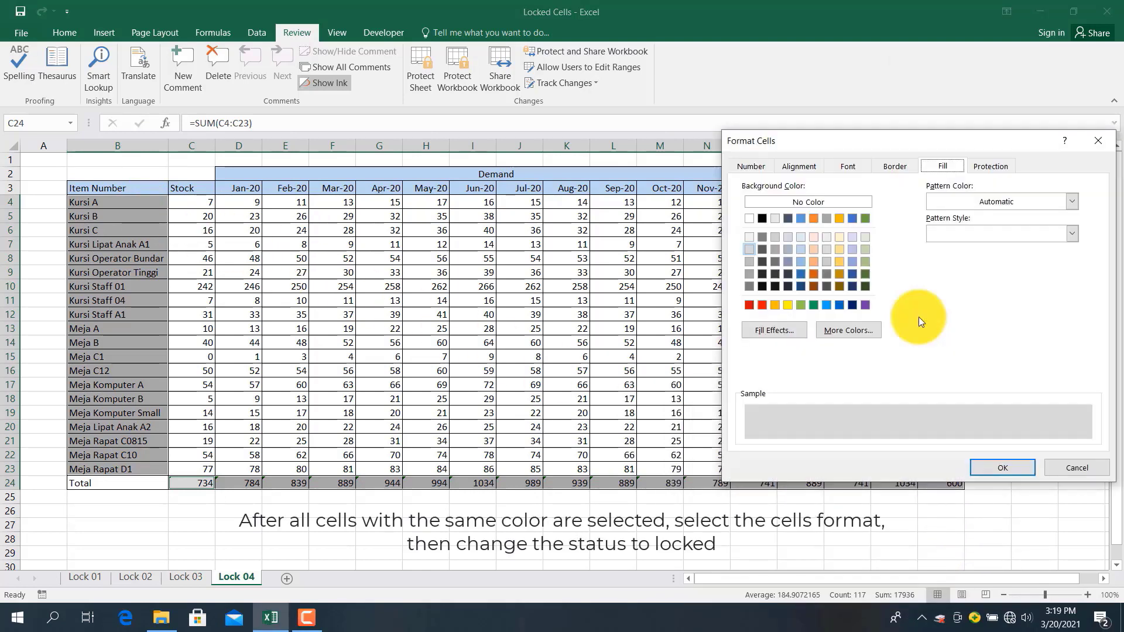
left_click(978, 162)
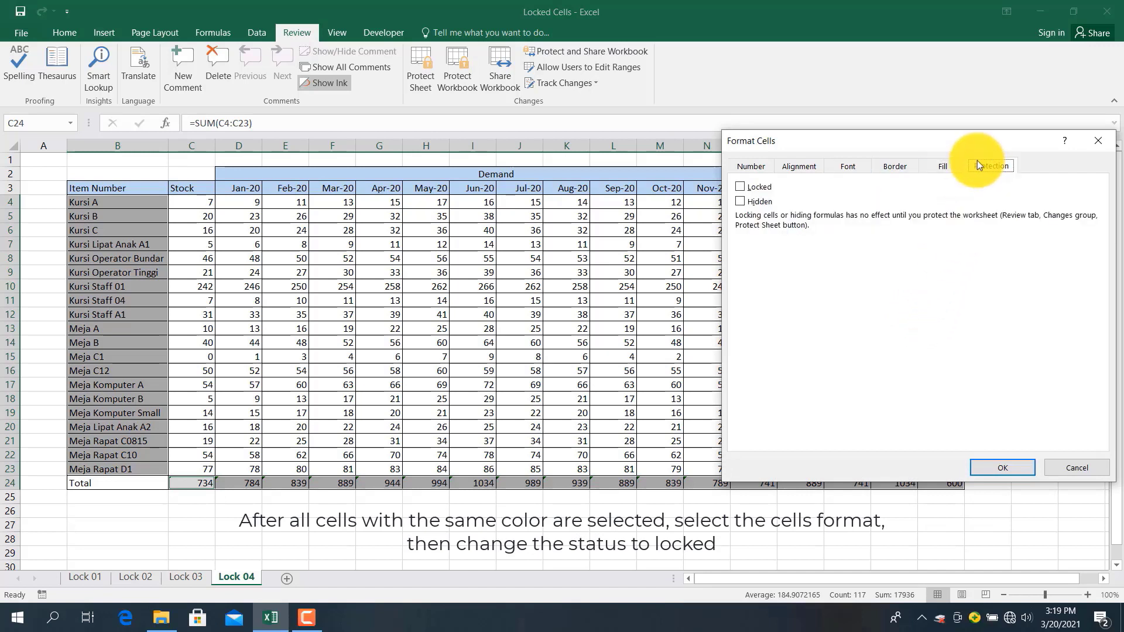
left_click(755, 193)
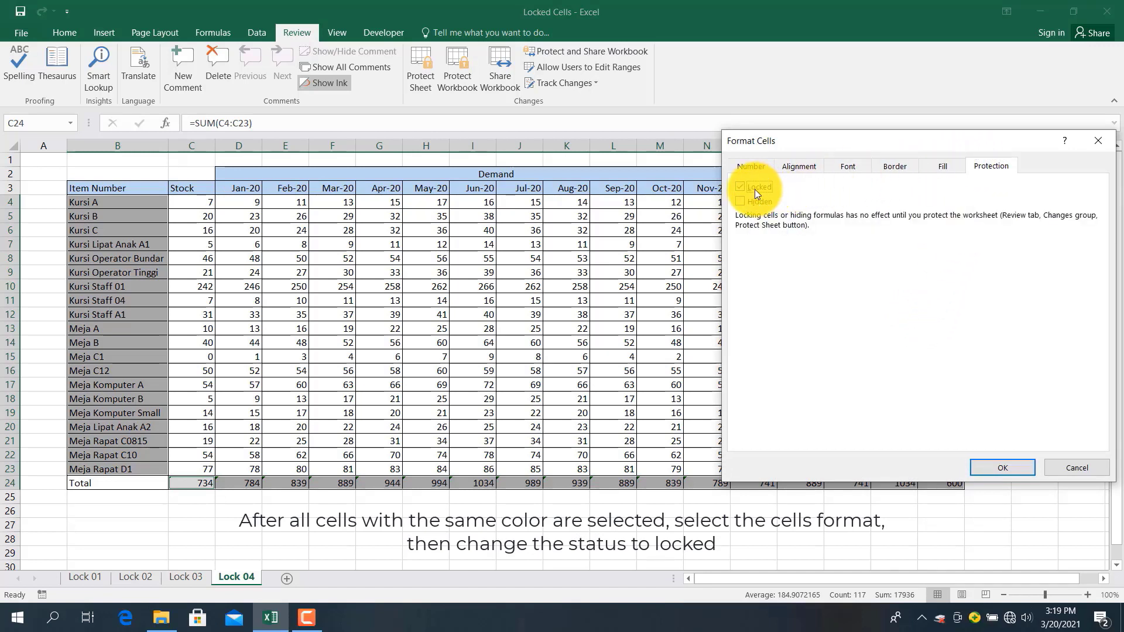
left_click(993, 466)
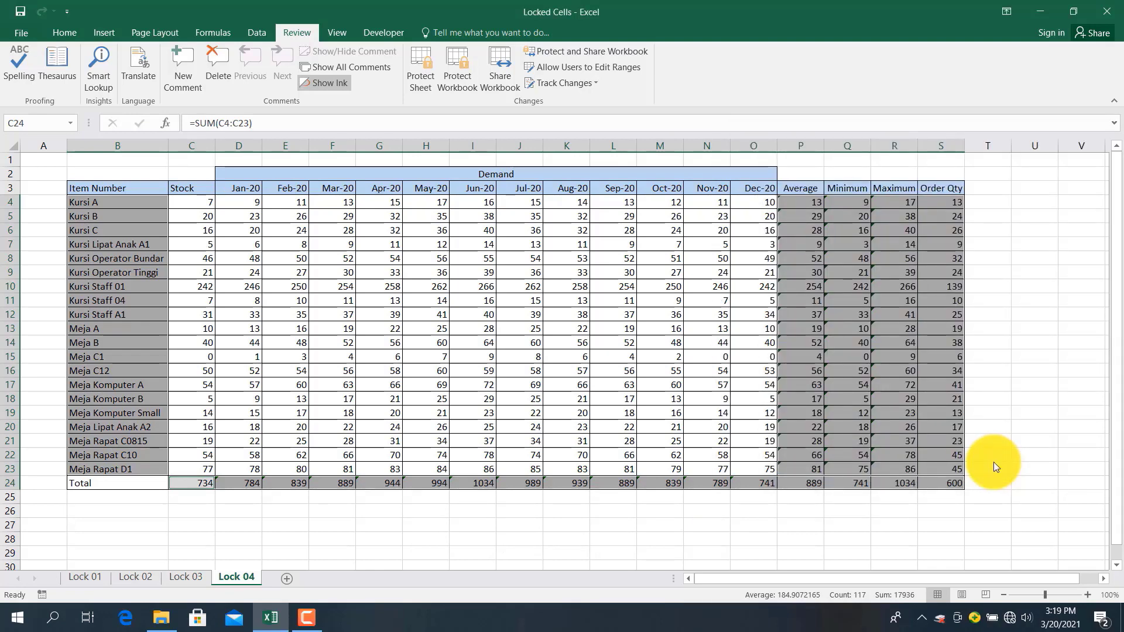
left_click(423, 61)
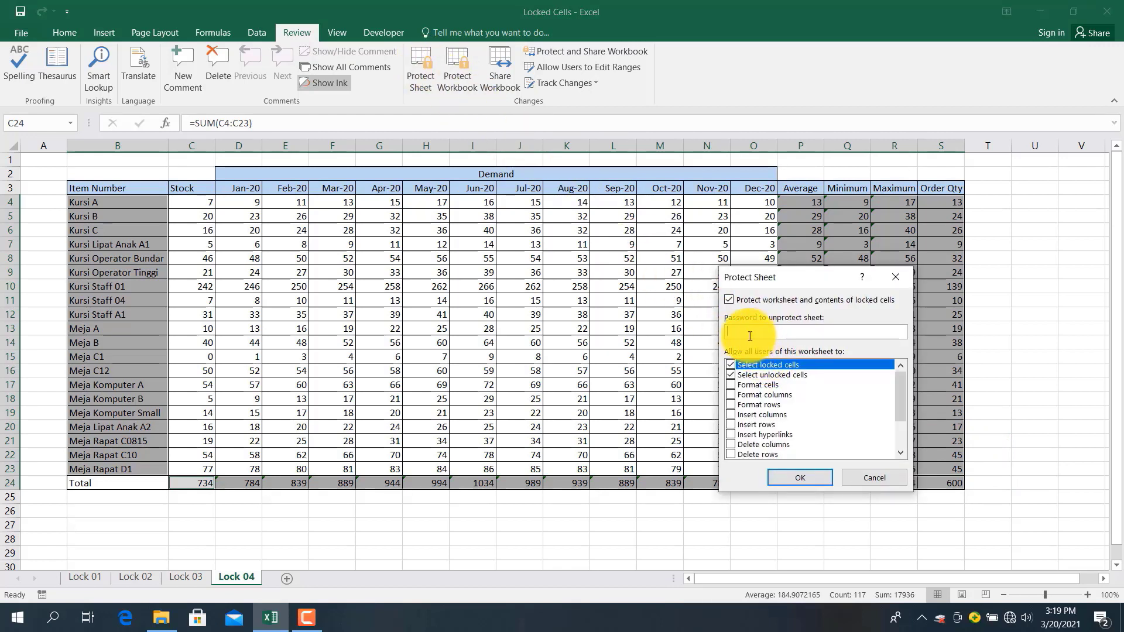
Enter a protection password and allow formatting cells, columns, rows, inserting rows, hyperlinks and deleting rows
type("12")
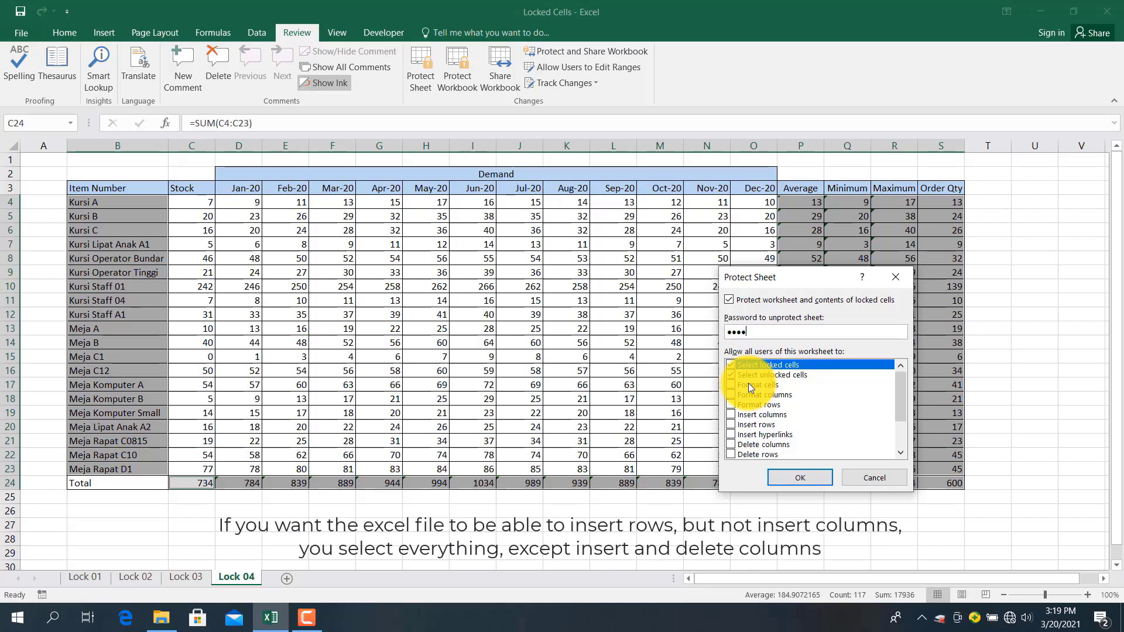
left_click(748, 383)
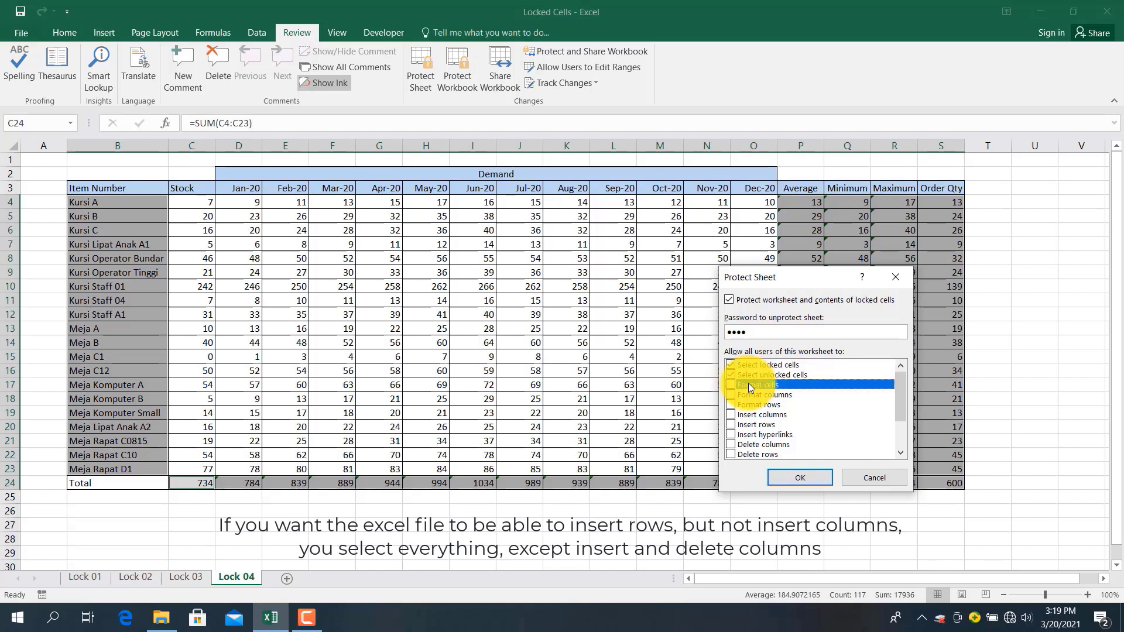
left_click(730, 384)
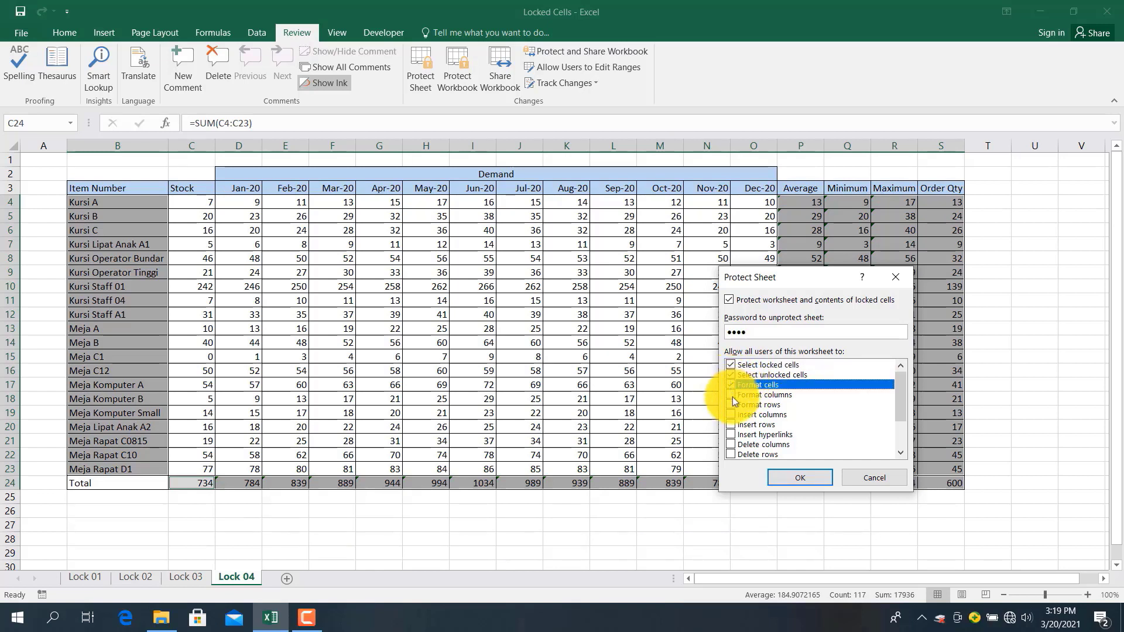
left_click(731, 396)
left_click(729, 405)
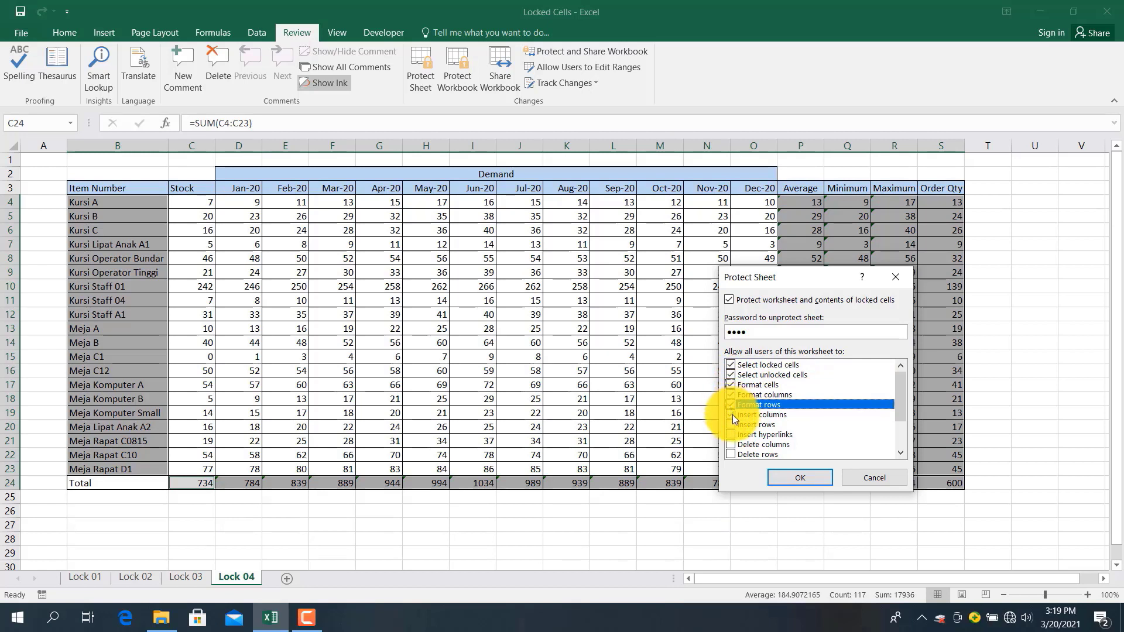
left_click(732, 414)
left_click(733, 424)
left_click(732, 435)
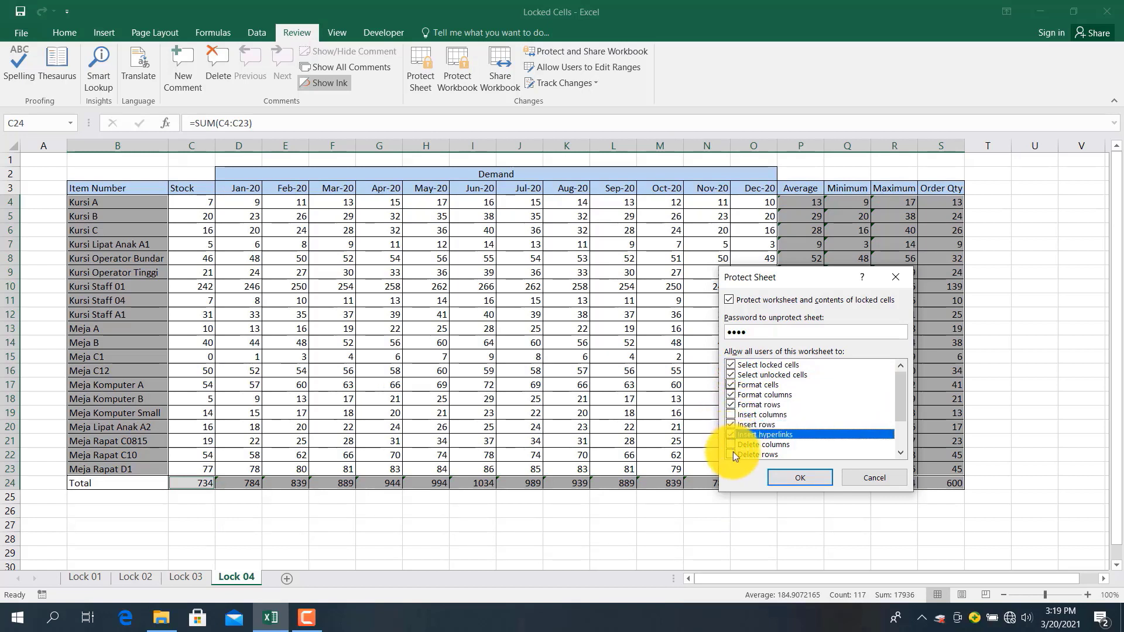
left_click(733, 452)
Also allow sort, AutoFilter, PivotTables, scenarios and objects, then confirm the password
scroll(732, 445, "down", 1)
left_click(731, 440)
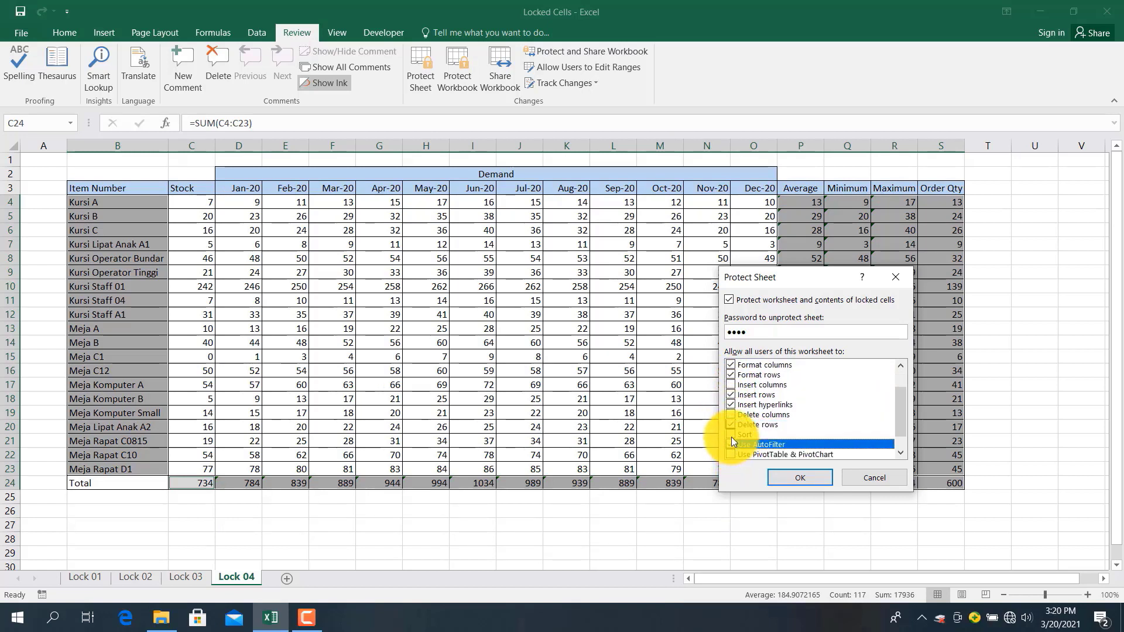
left_click(731, 436)
left_click(732, 453)
scroll(731, 448, "down", 1)
left_click(736, 442)
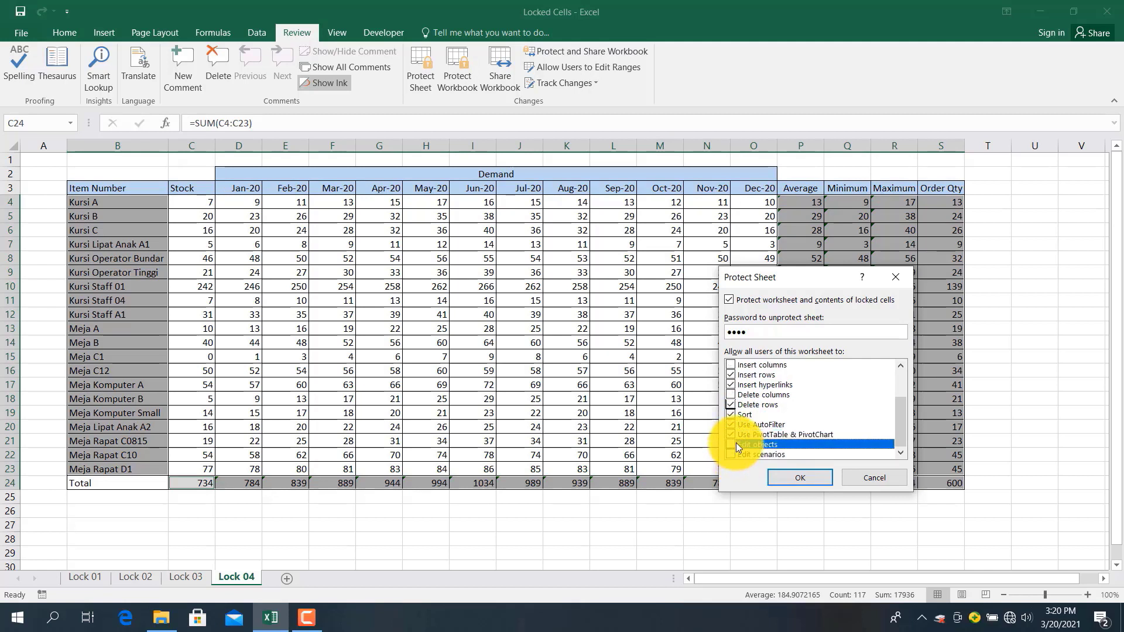
left_click(733, 454)
left_click(733, 446)
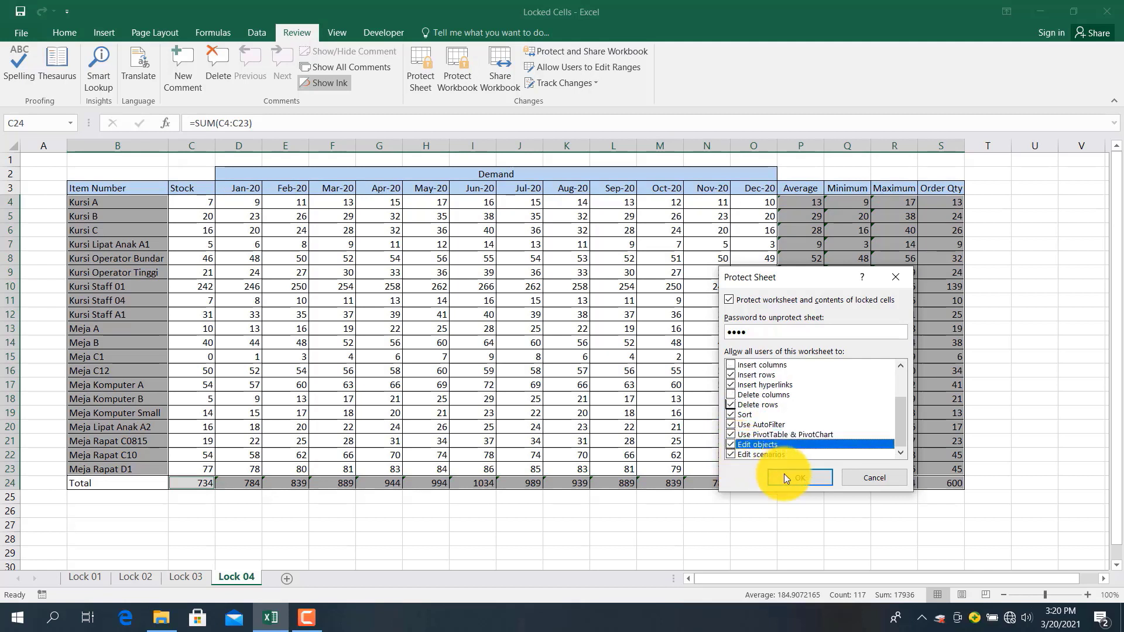
scroll(785, 473, "up", 2)
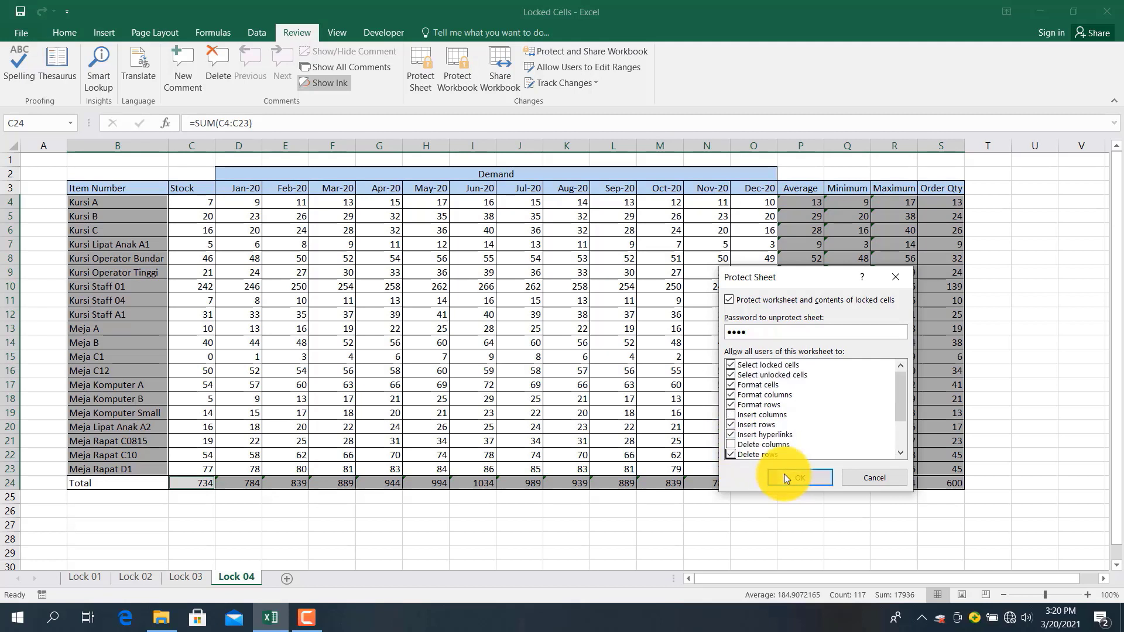
left_click(784, 478)
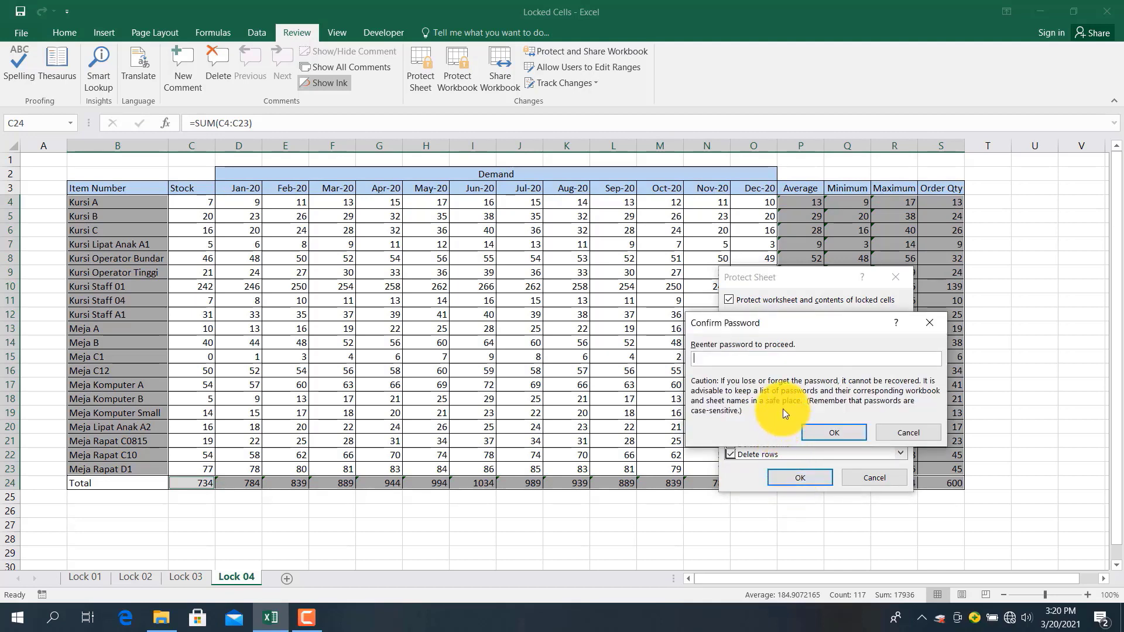
type("1234")
left_click(821, 430)
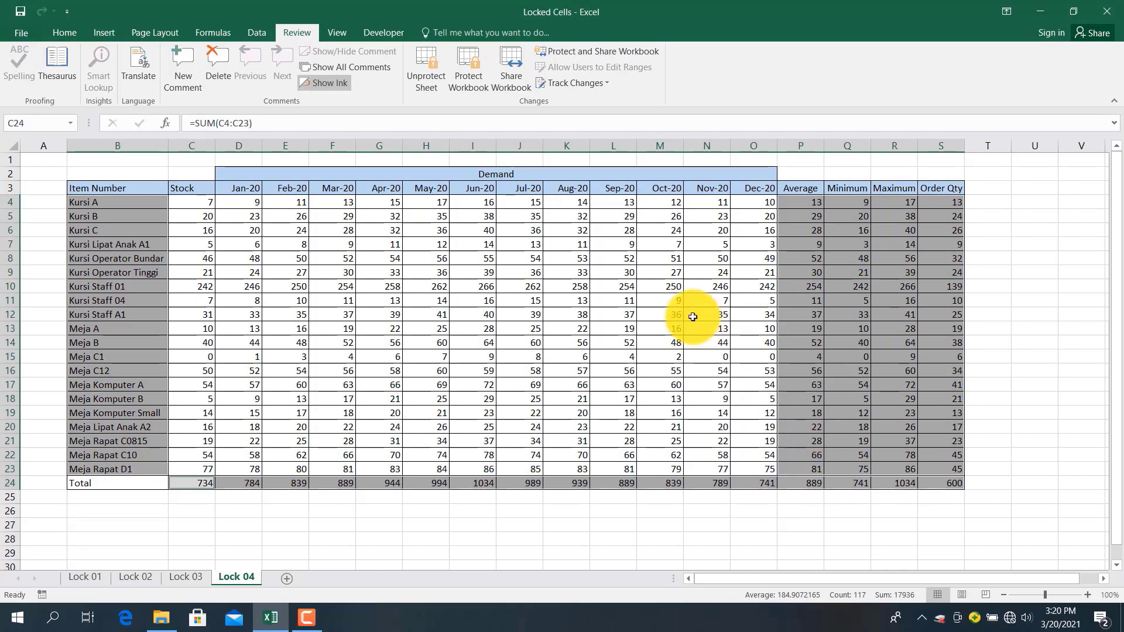
left_click(693, 316)
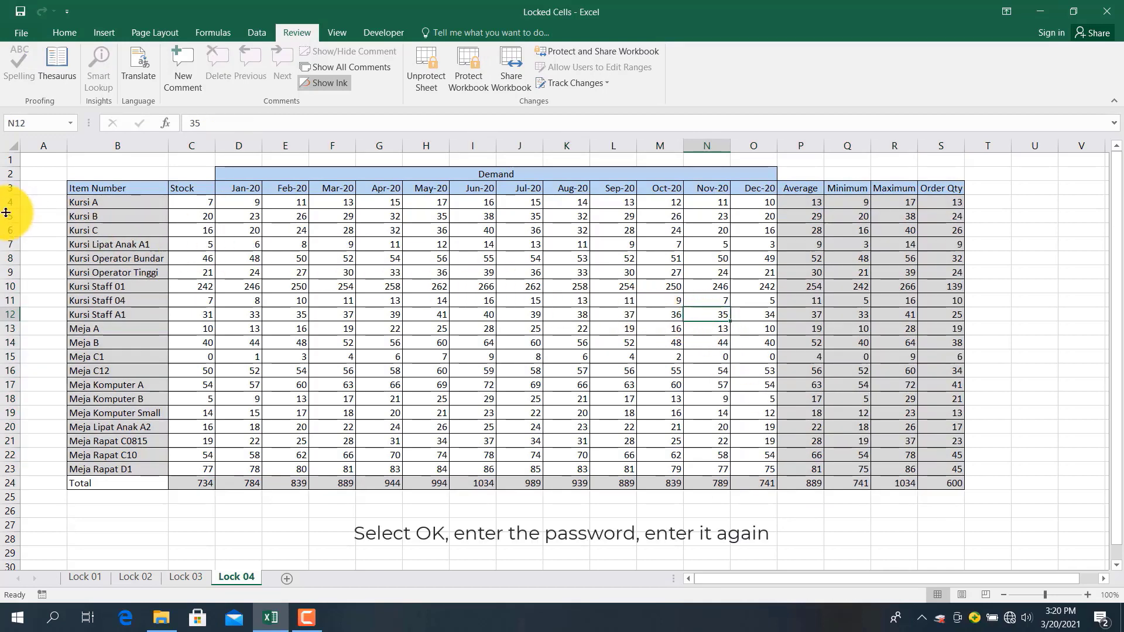
left_click(110, 211)
double_click(110, 211)
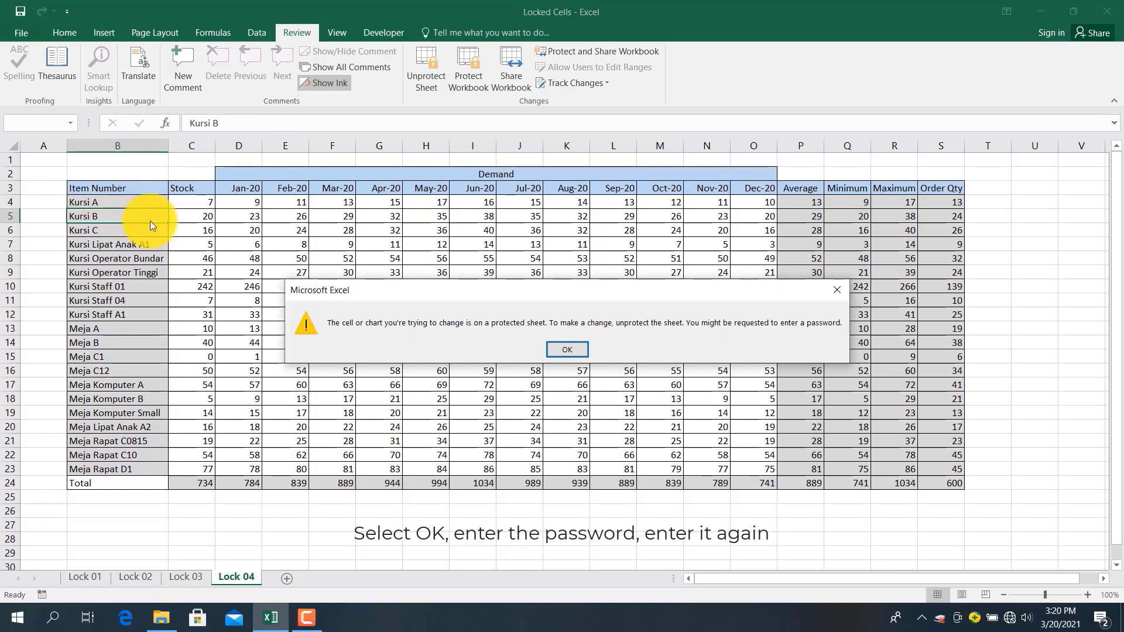
left_click(570, 347)
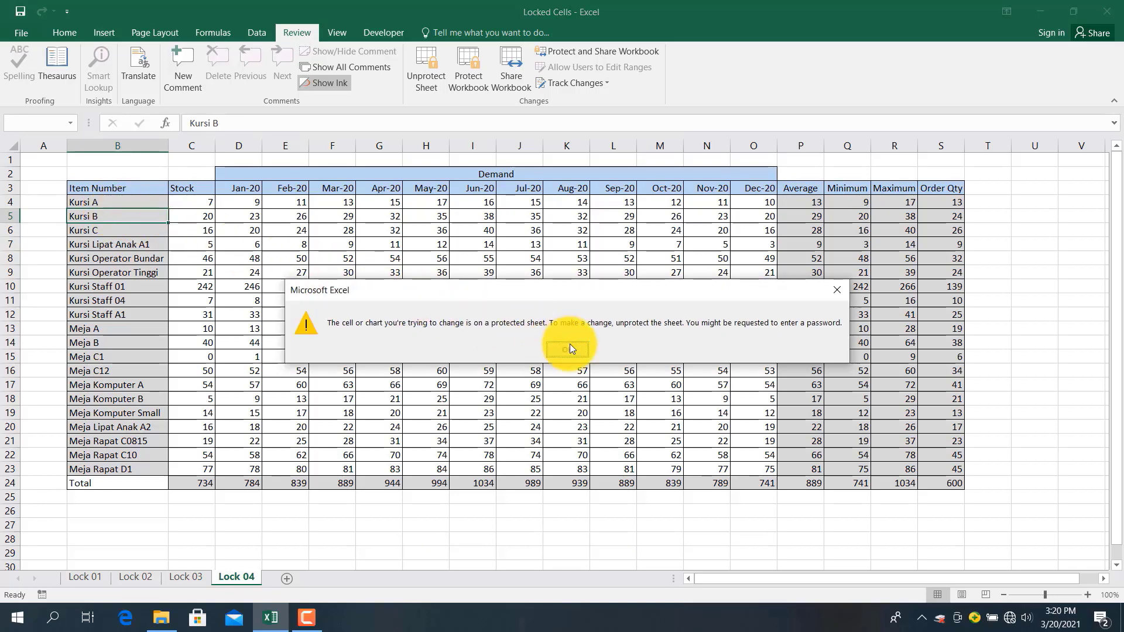
left_click(93, 410)
double_click(92, 407)
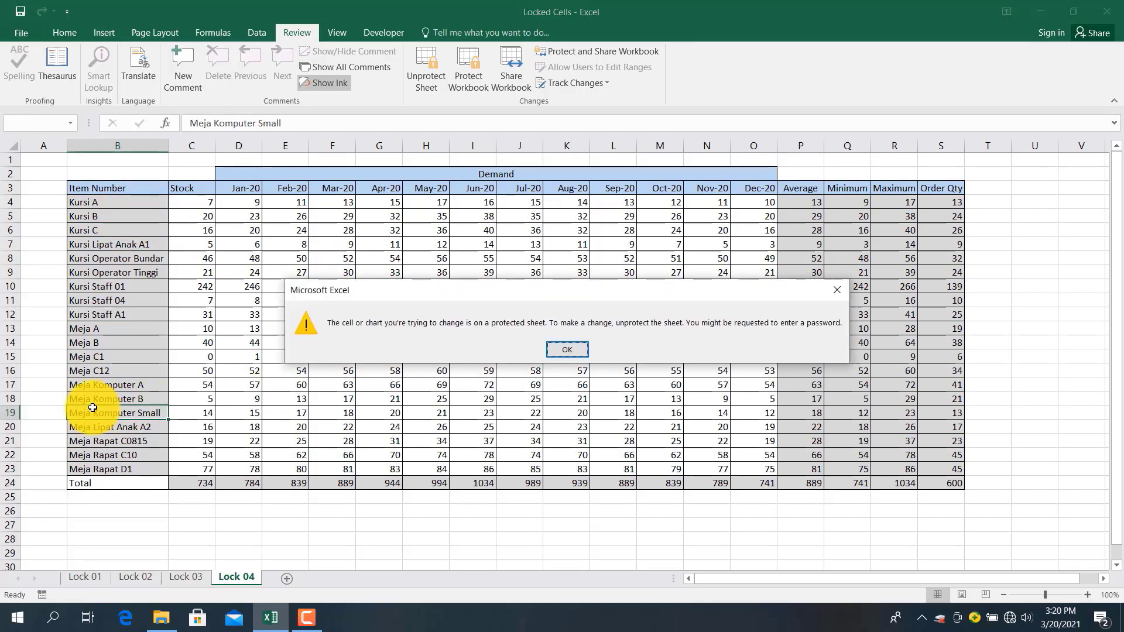
left_click(570, 350)
left_click(481, 483)
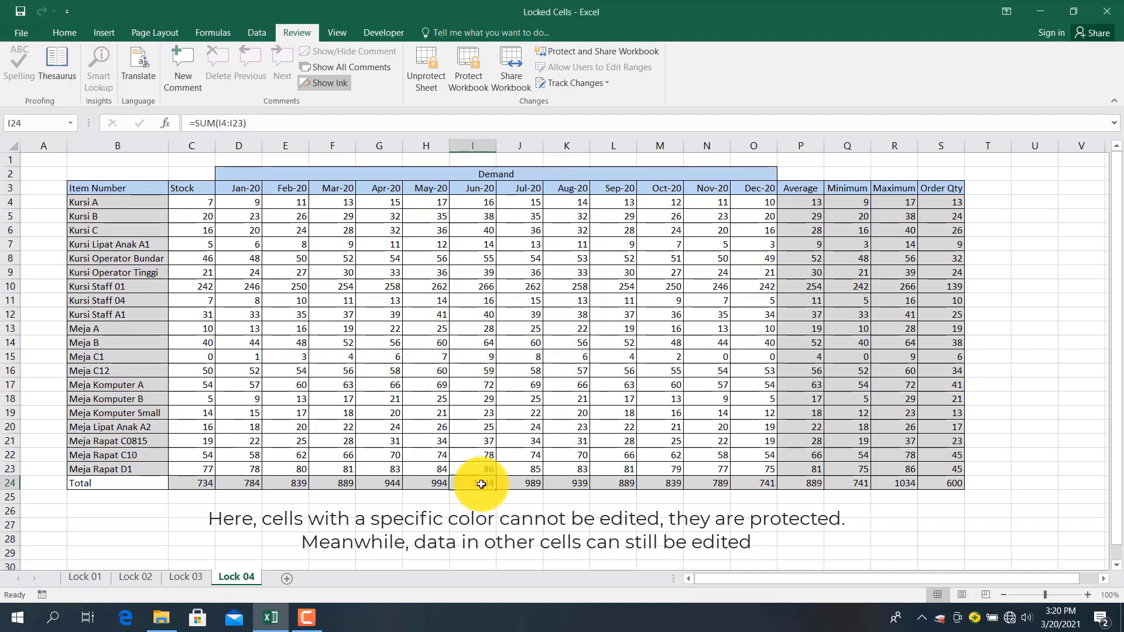
double_click(481, 483)
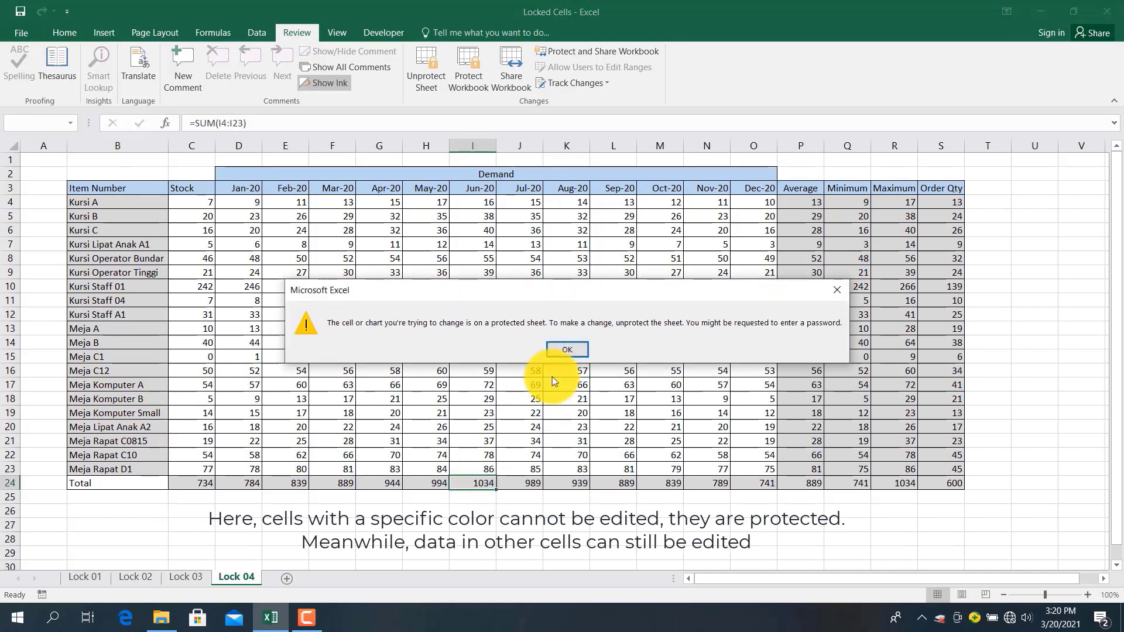
left_click(573, 350)
left_click(536, 296)
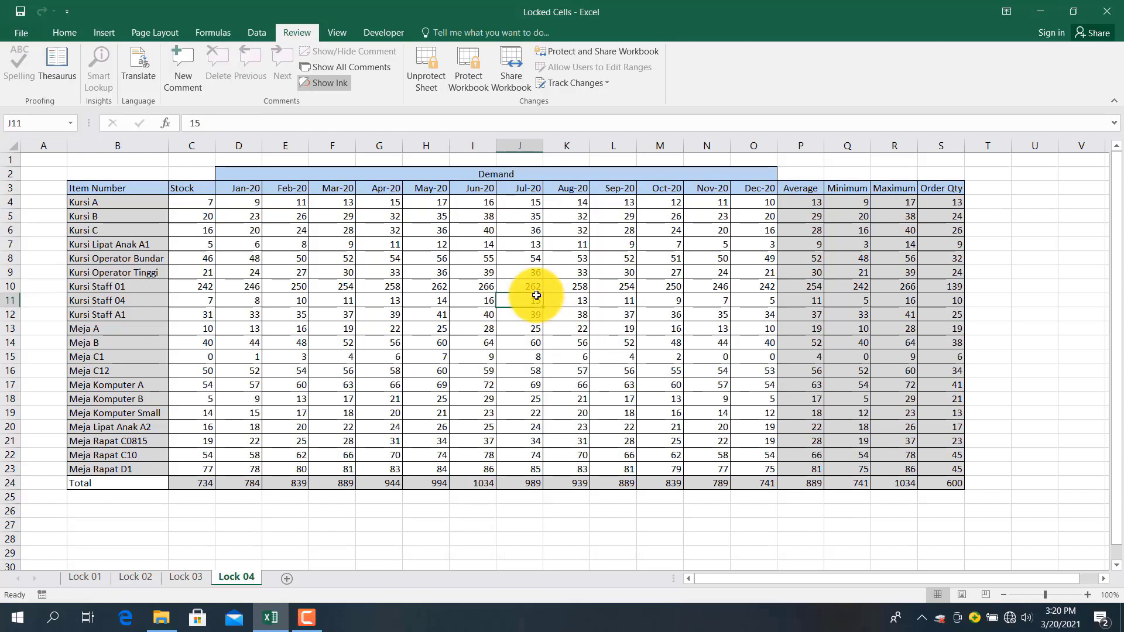
type("9")
key("Return")
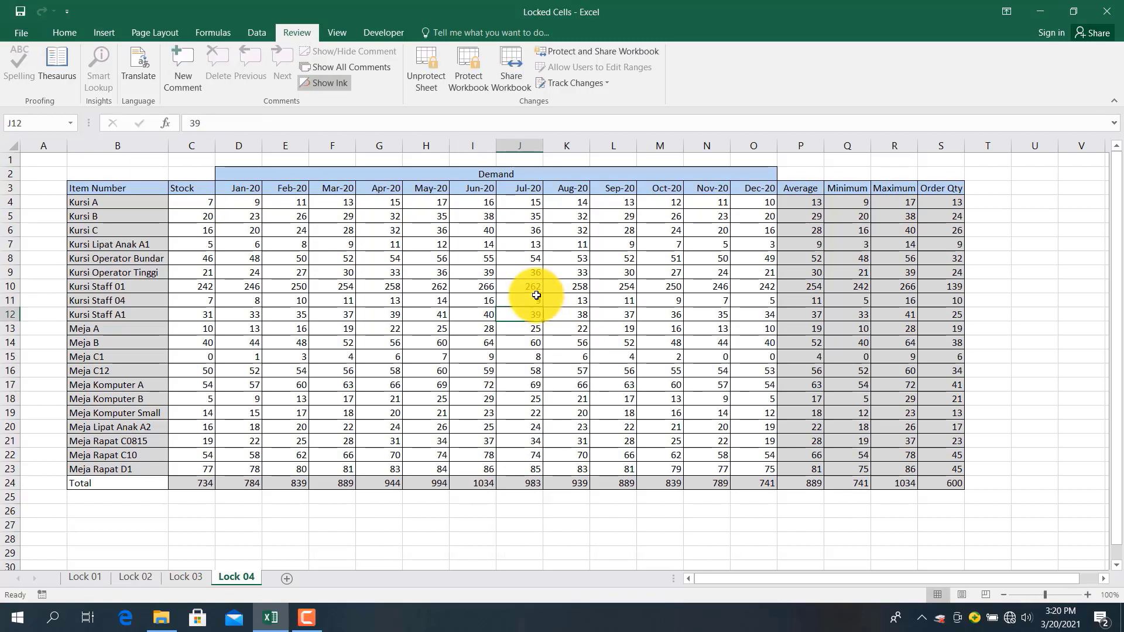
key("ctrl+z")
left_click(798, 259)
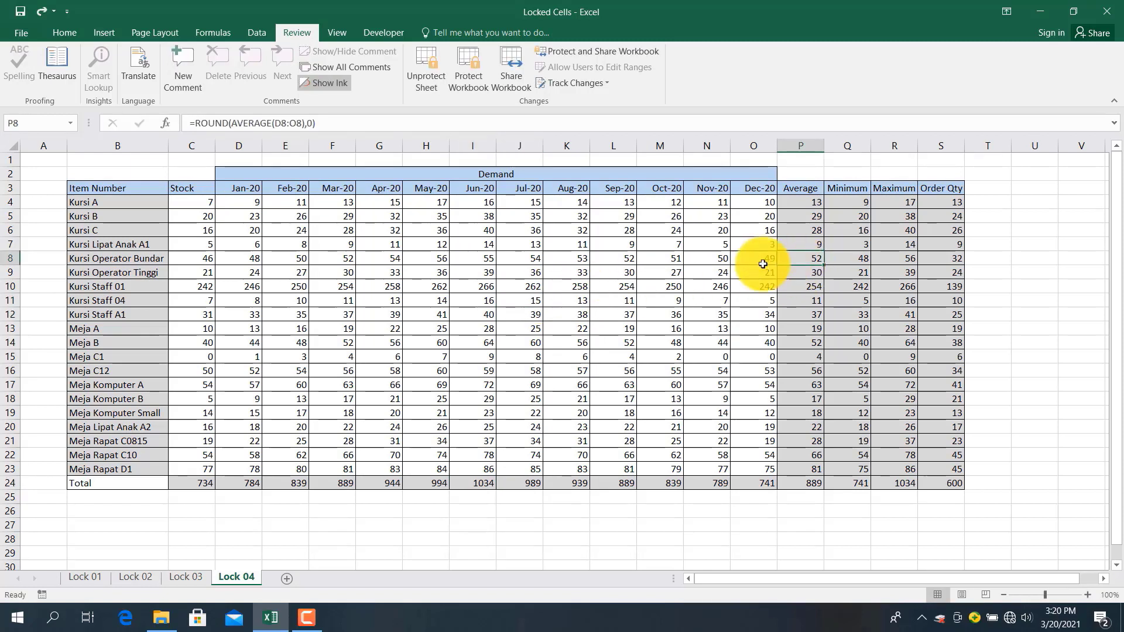
Insert a blank row 7 above Kursi Lipat Anak A1
left_click(11, 242)
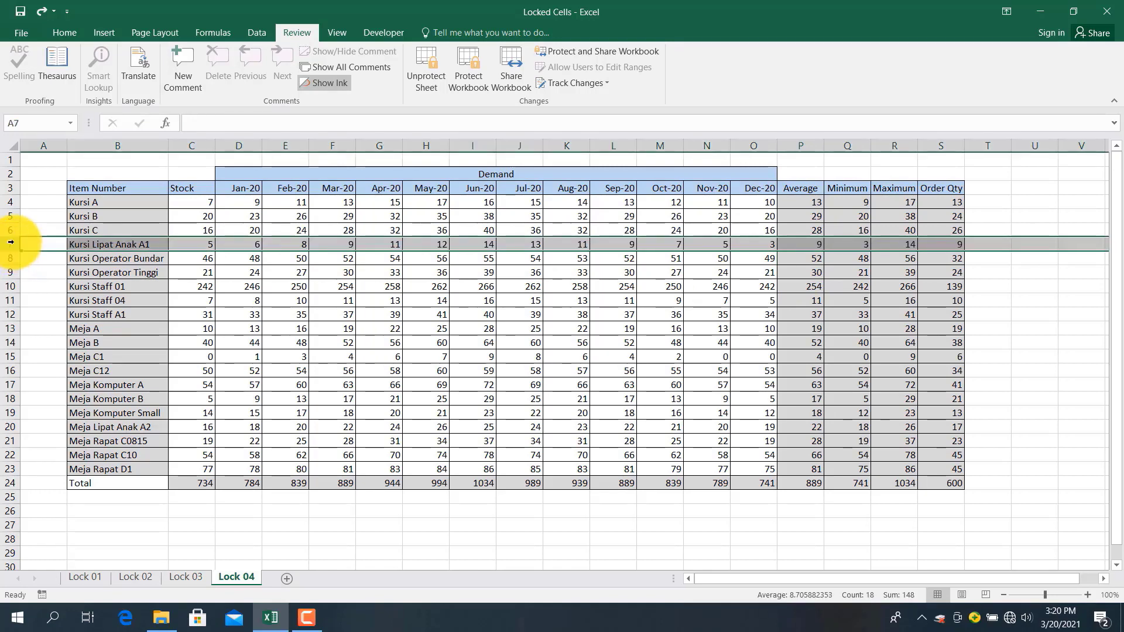
right_click(11, 242)
left_click(23, 343)
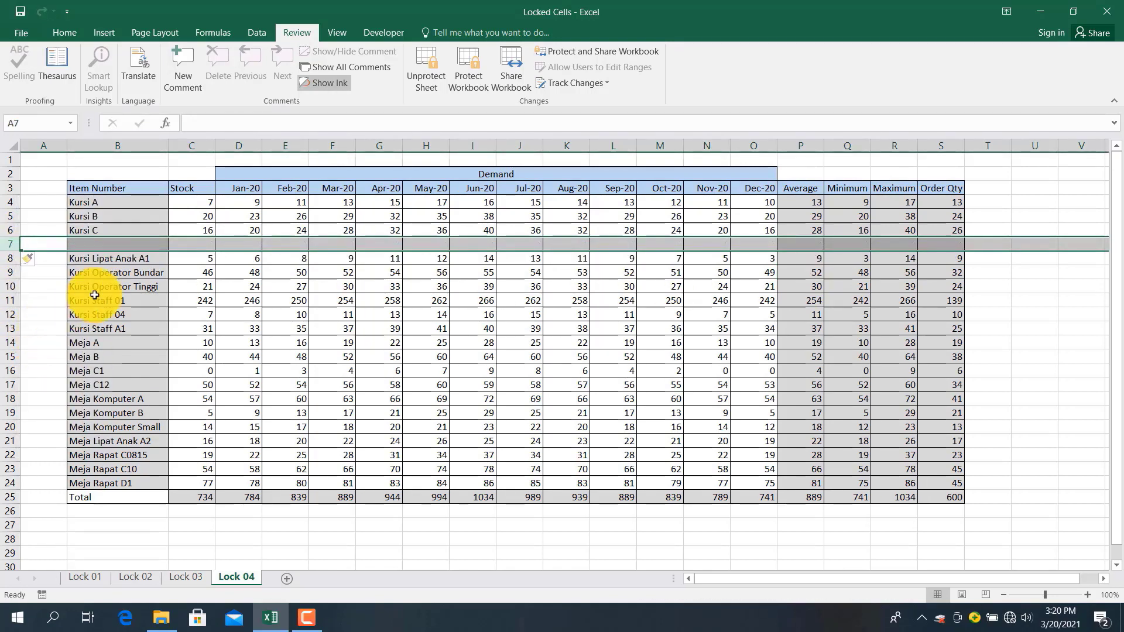
Confirm column insertion is unavailable for column F and for columns D through M
left_click(323, 146)
right_click(326, 147)
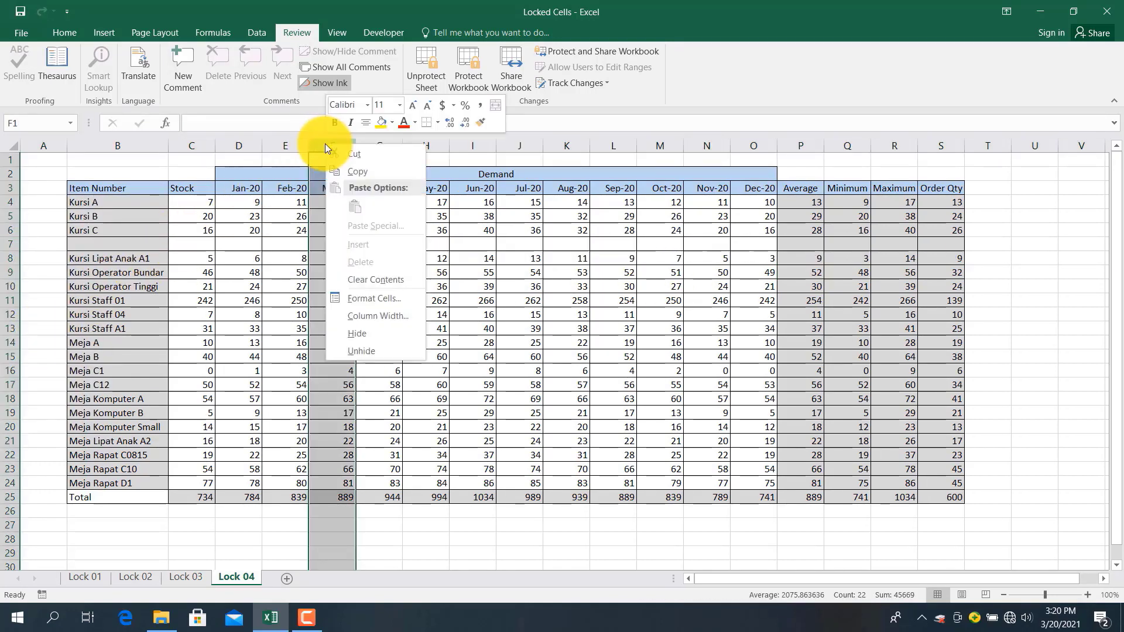
left_click(233, 142)
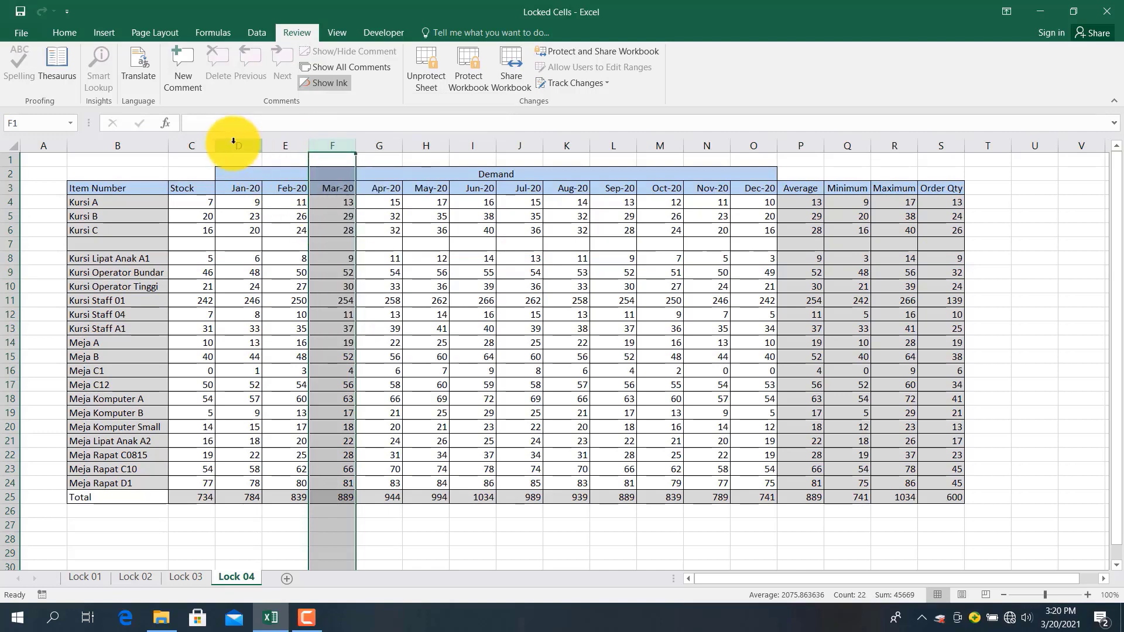
left_click_drag(233, 142, 642, 146)
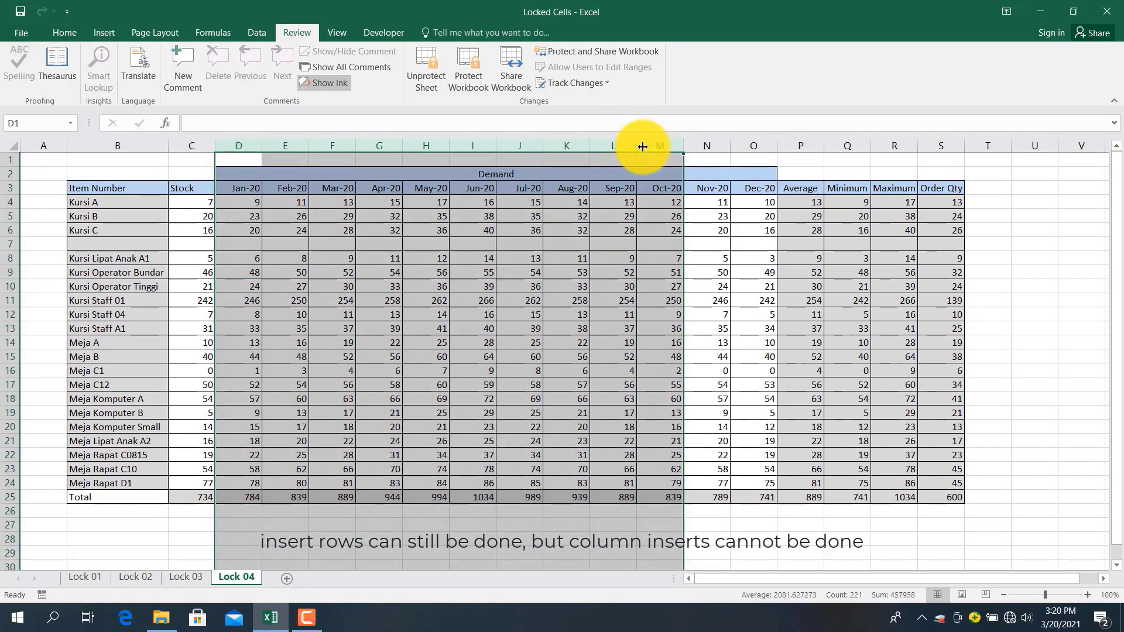
right_click(557, 145)
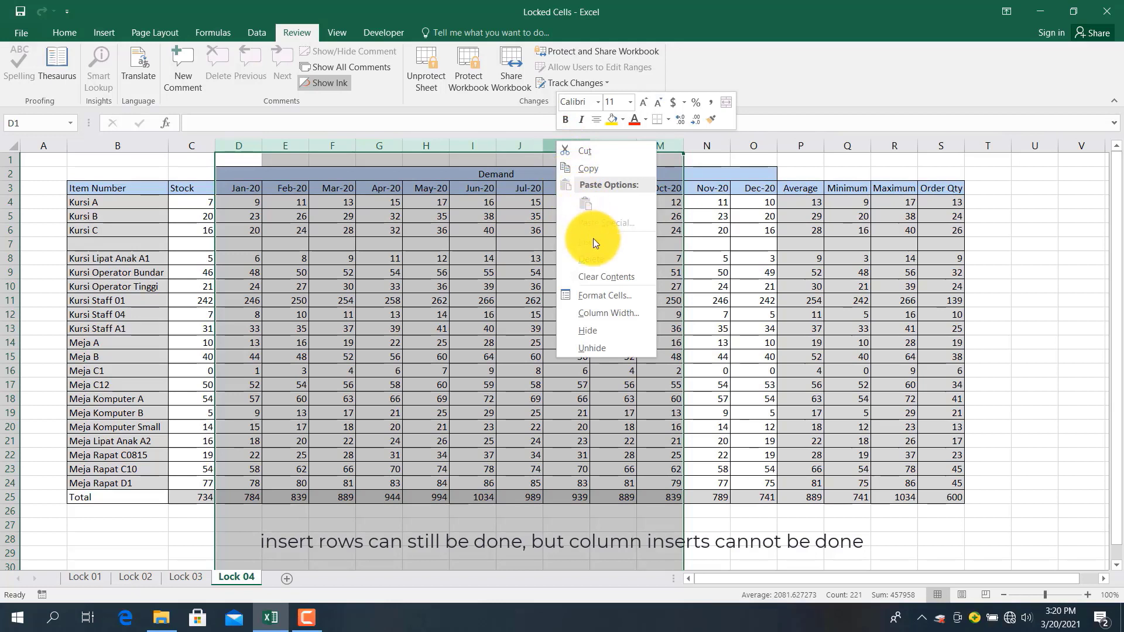
left_click(375, 337)
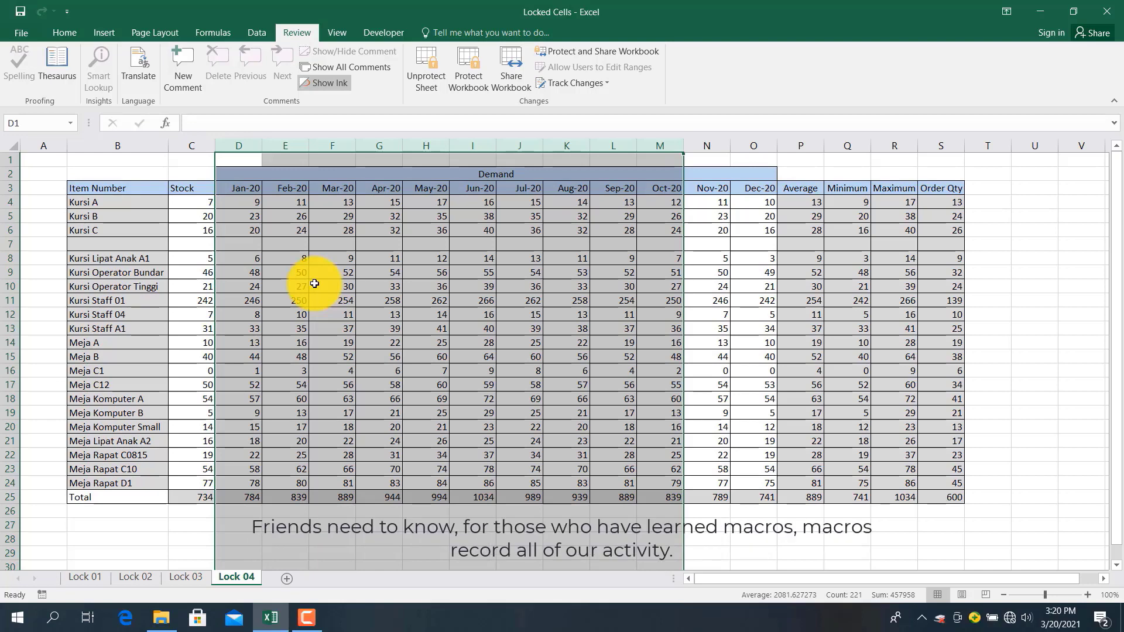
left_click(339, 231)
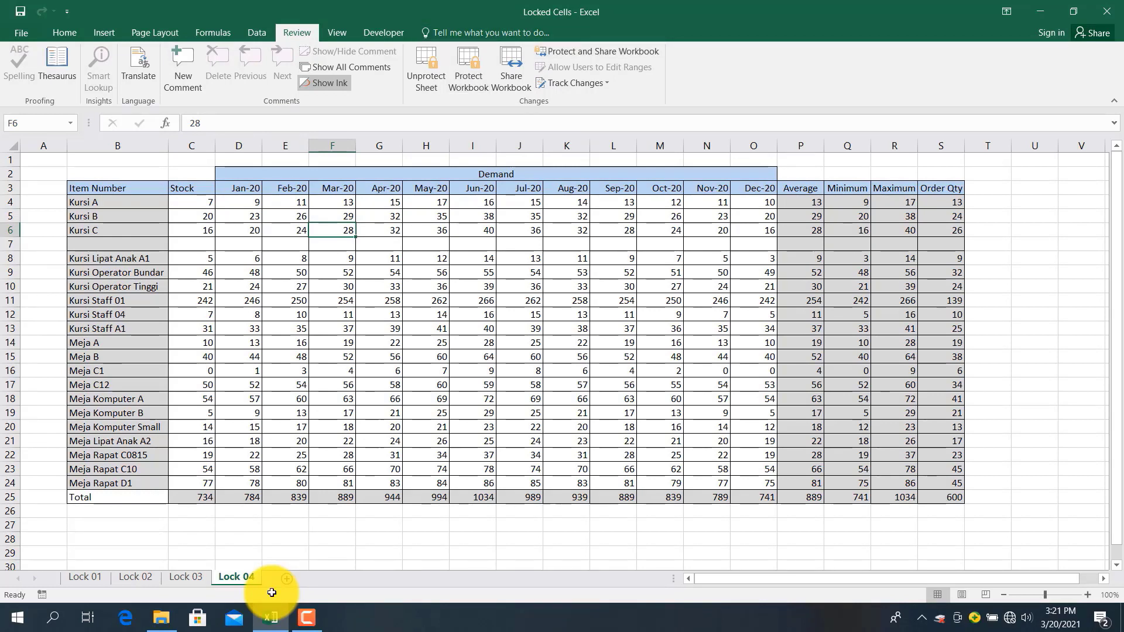
left_click(265, 549)
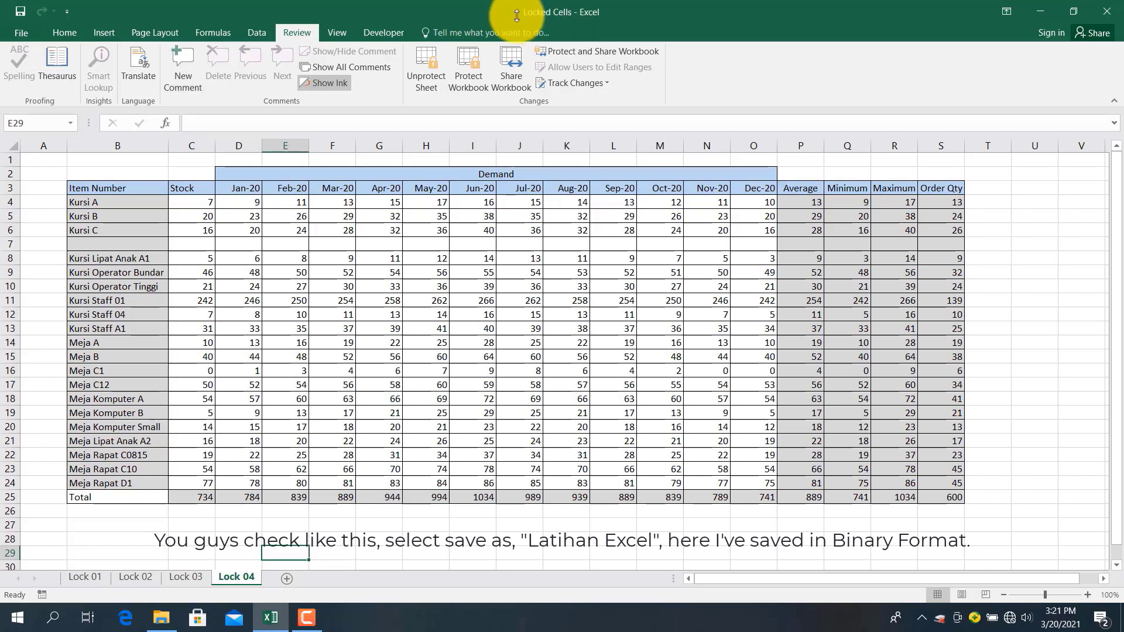
Save as Locked Cells.xlsb (Excel Binary Workbook) in D:\Latihan Excel, replacing the existing file
left_click(29, 36)
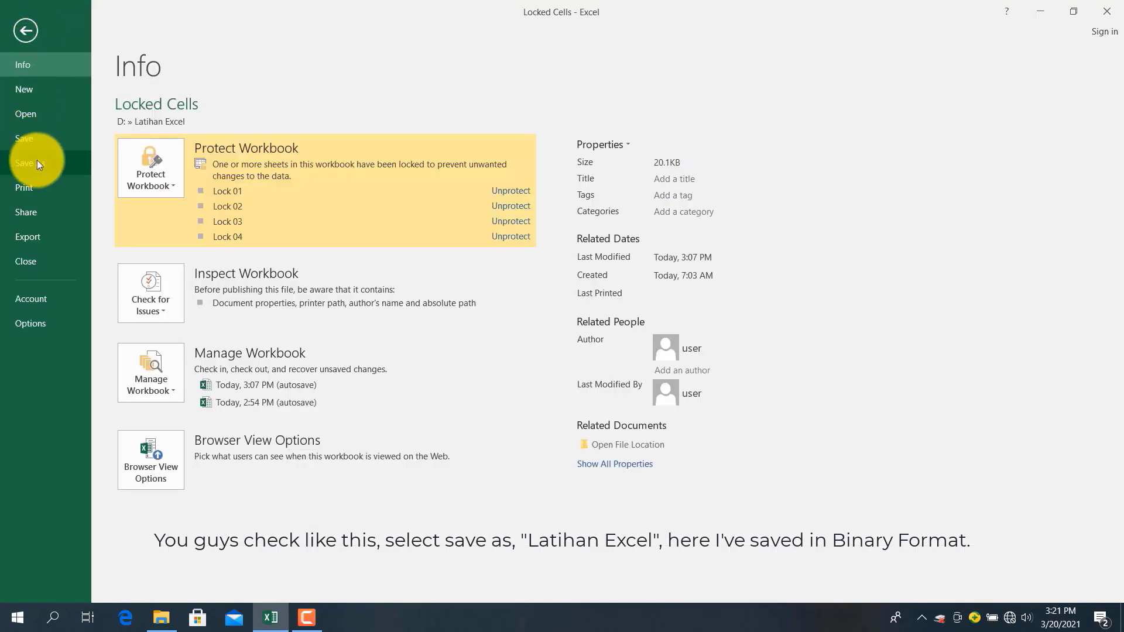
left_click(36, 162)
left_click(403, 139)
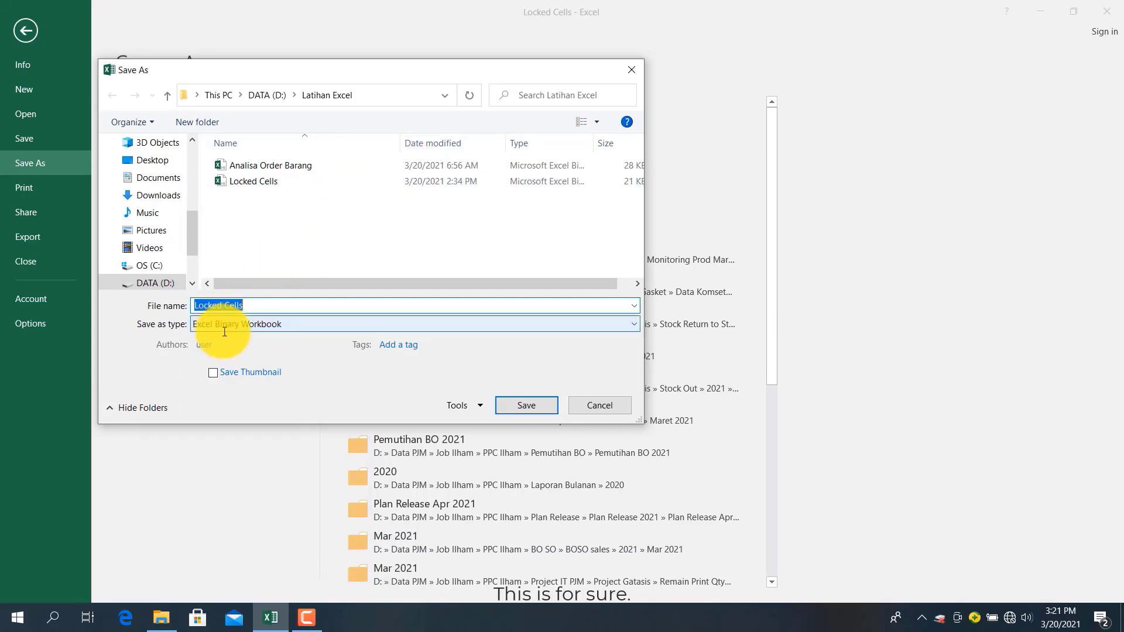
left_click(518, 406)
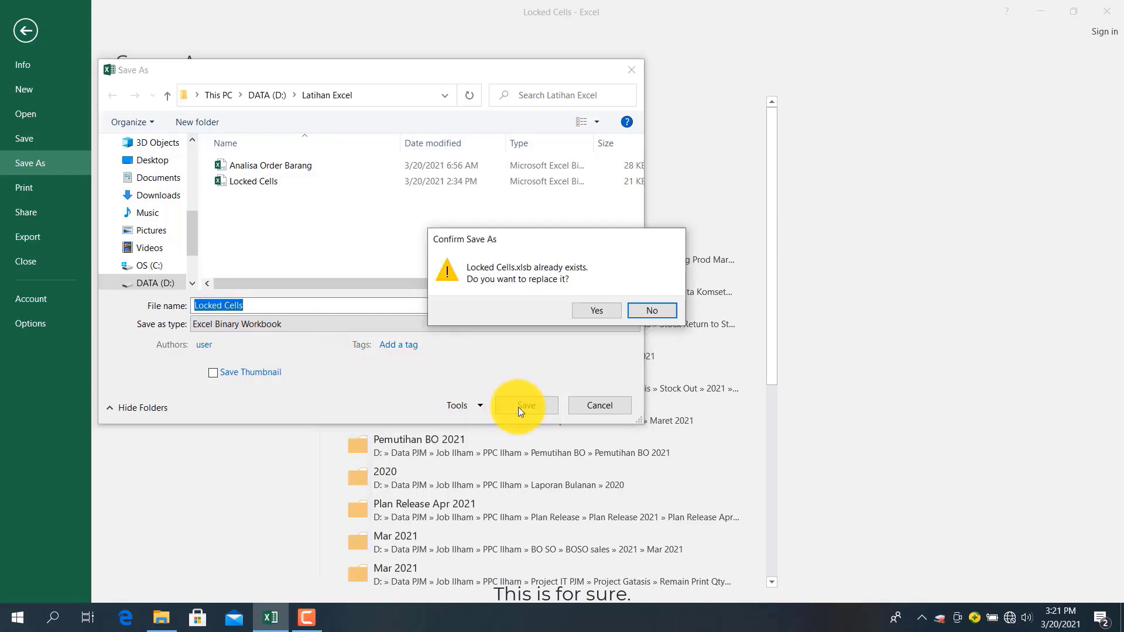
left_click(593, 308)
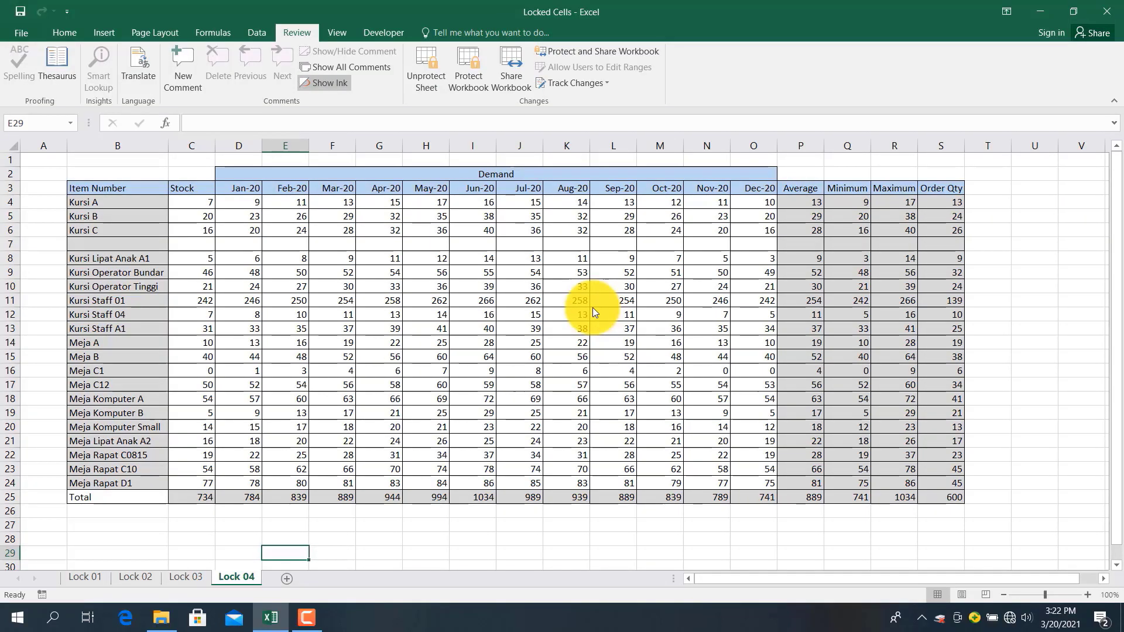
Select a table cell, then launch the Visual Basic editor from the Developer tab
left_click(440, 318)
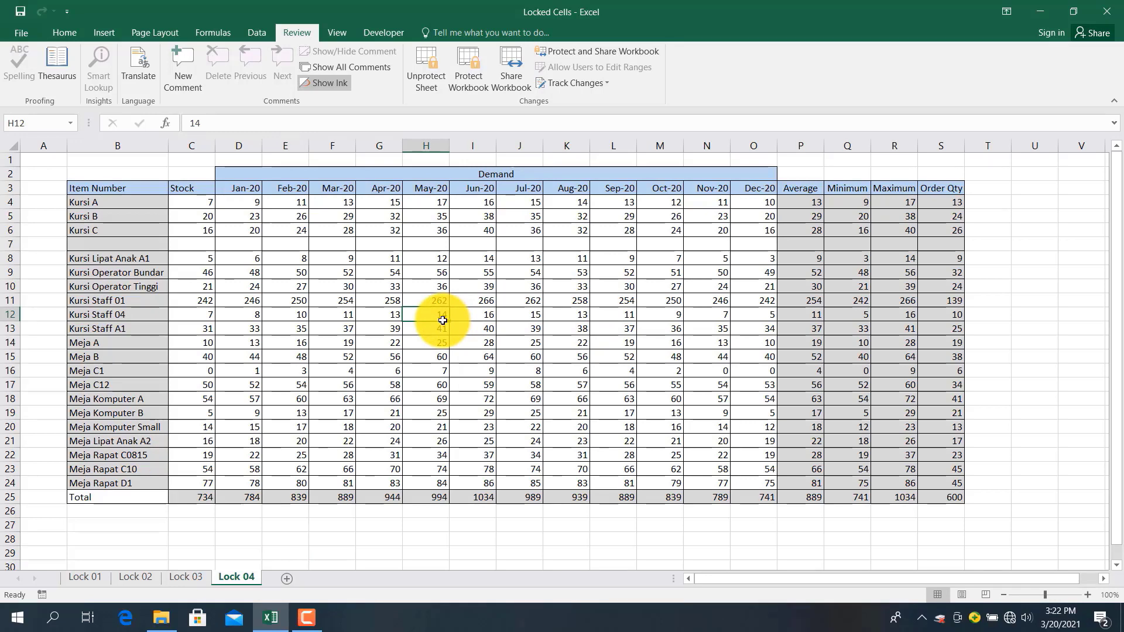
left_click(385, 33)
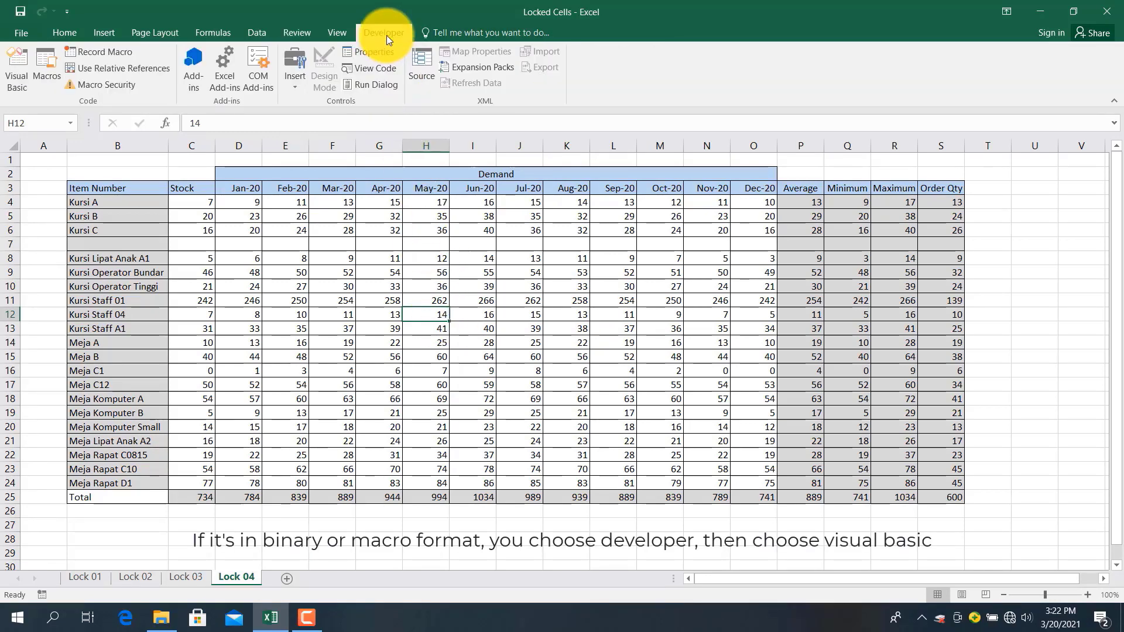
left_click(14, 65)
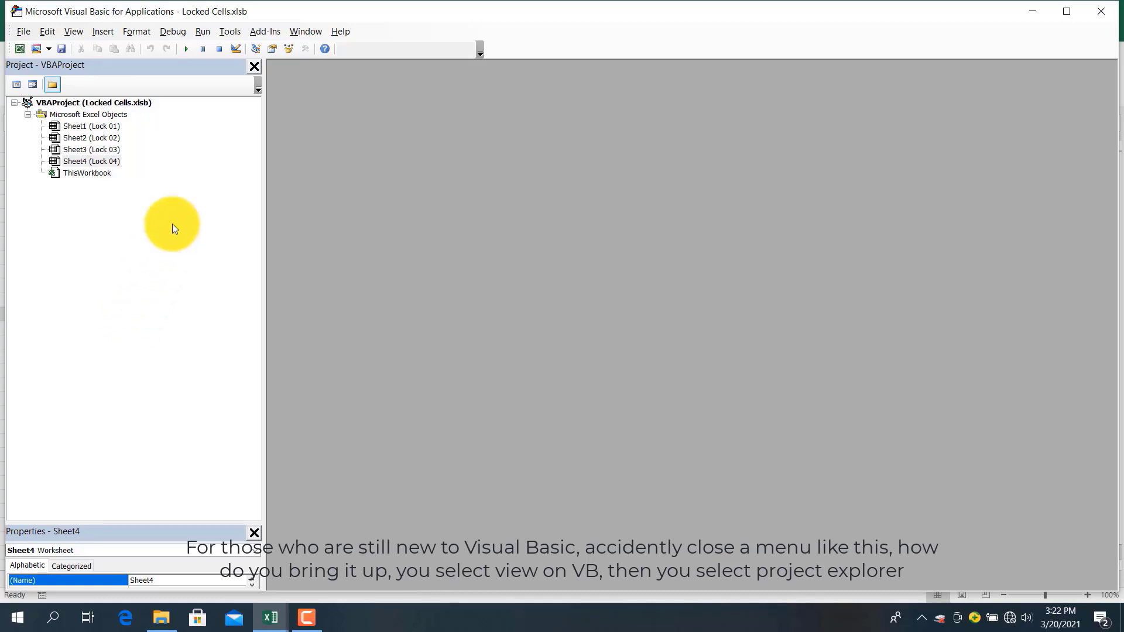
Close the Project Explorer and Properties panes, then restore the Project Explorer
left_click(249, 65)
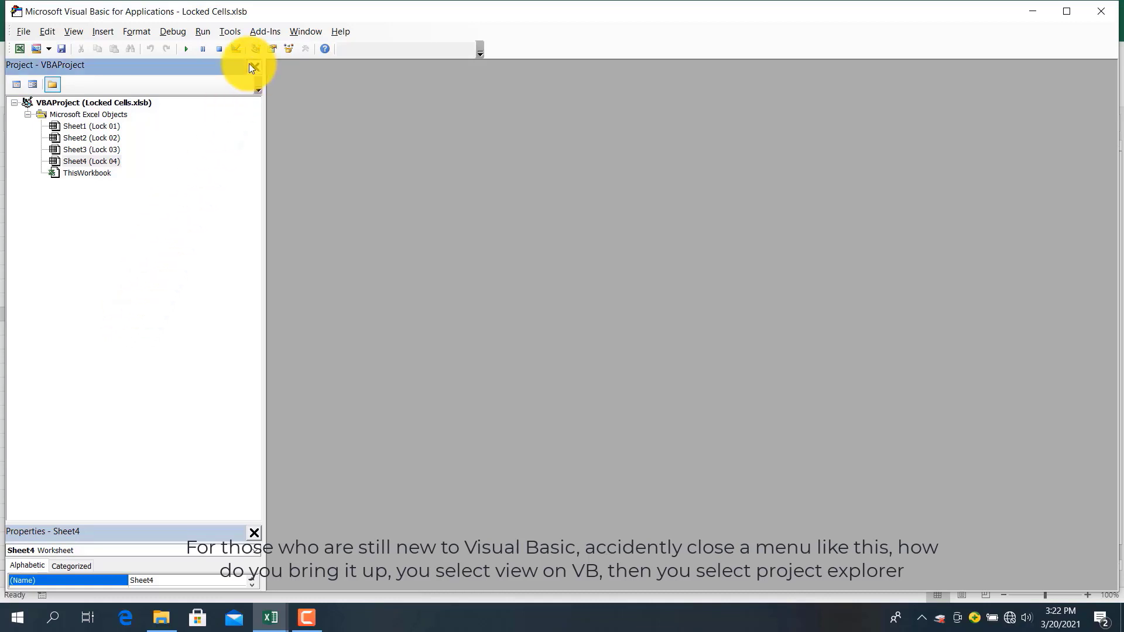
left_click(252, 65)
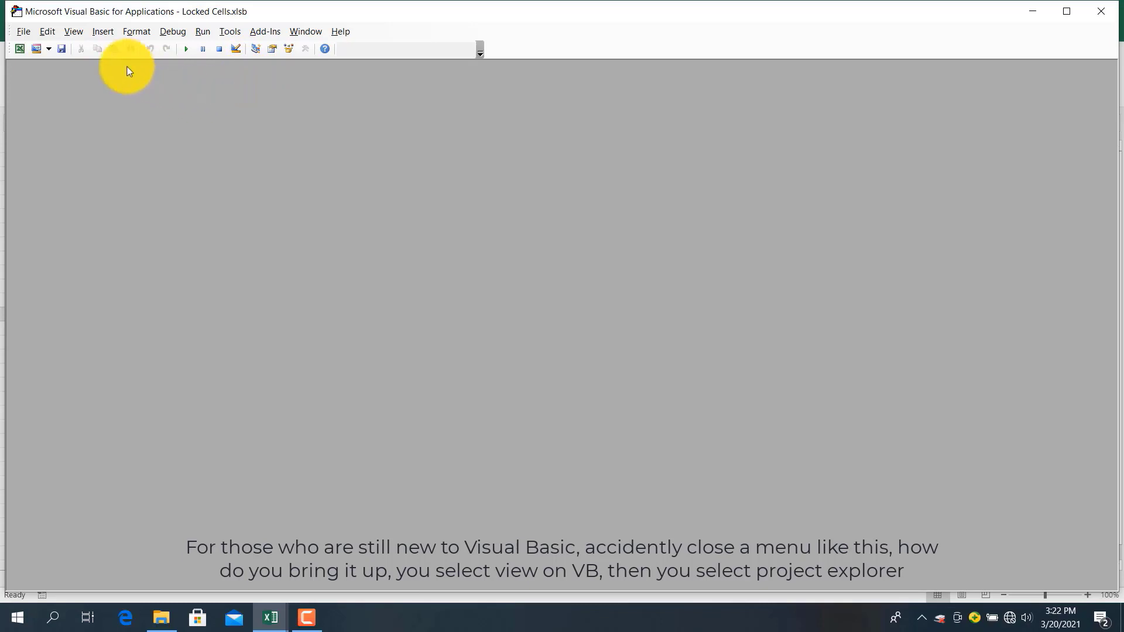
left_click(24, 32)
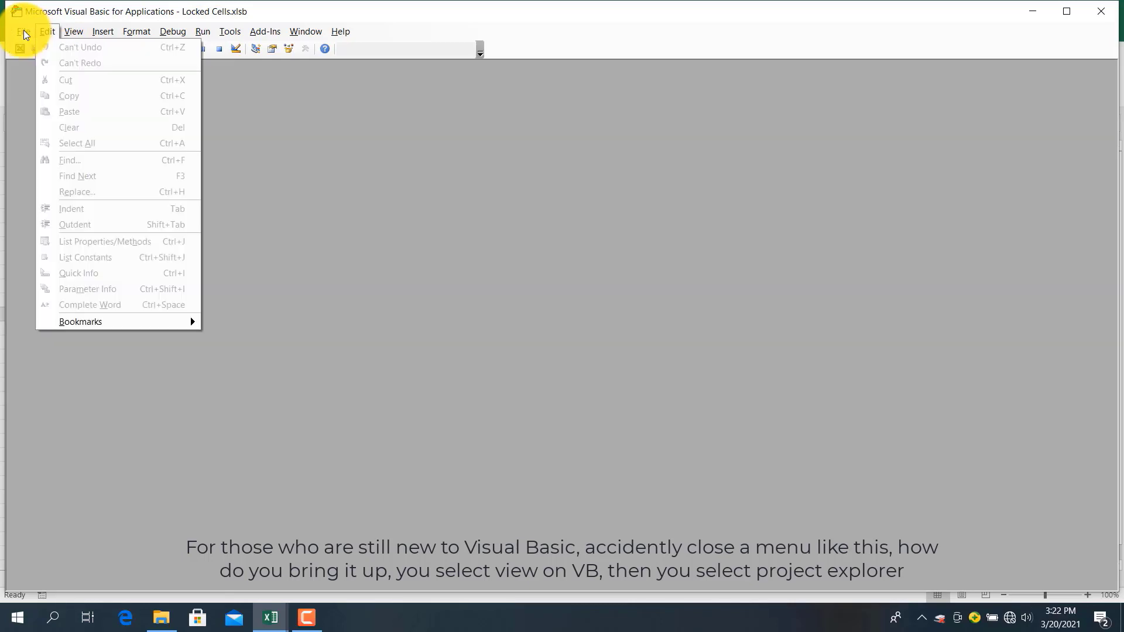
mouse_move(71, 28)
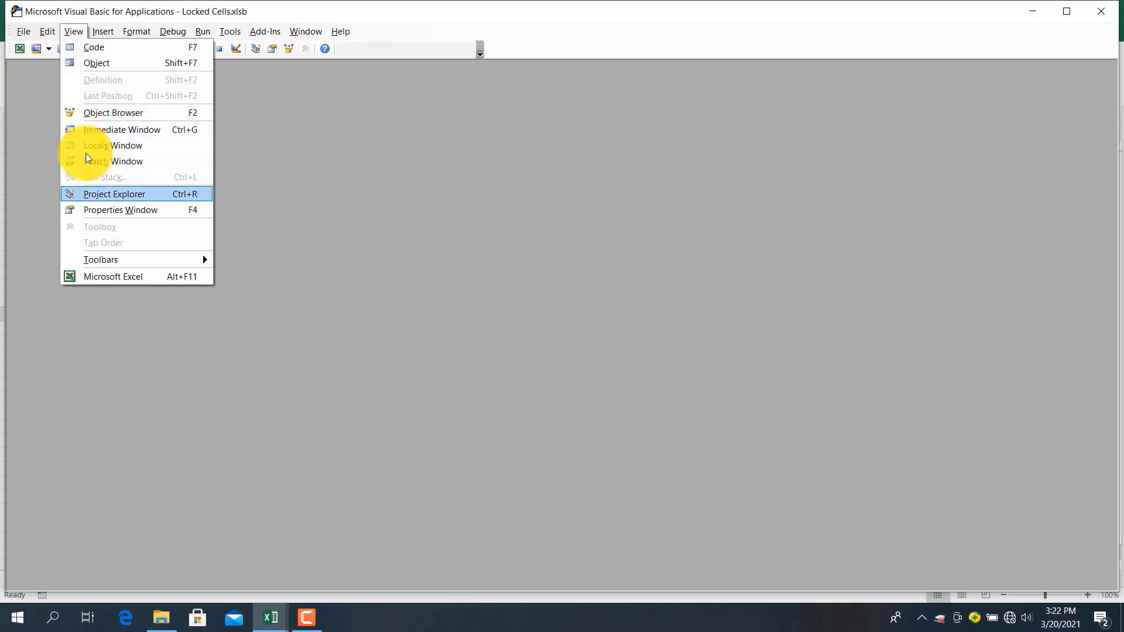
left_click(96, 201)
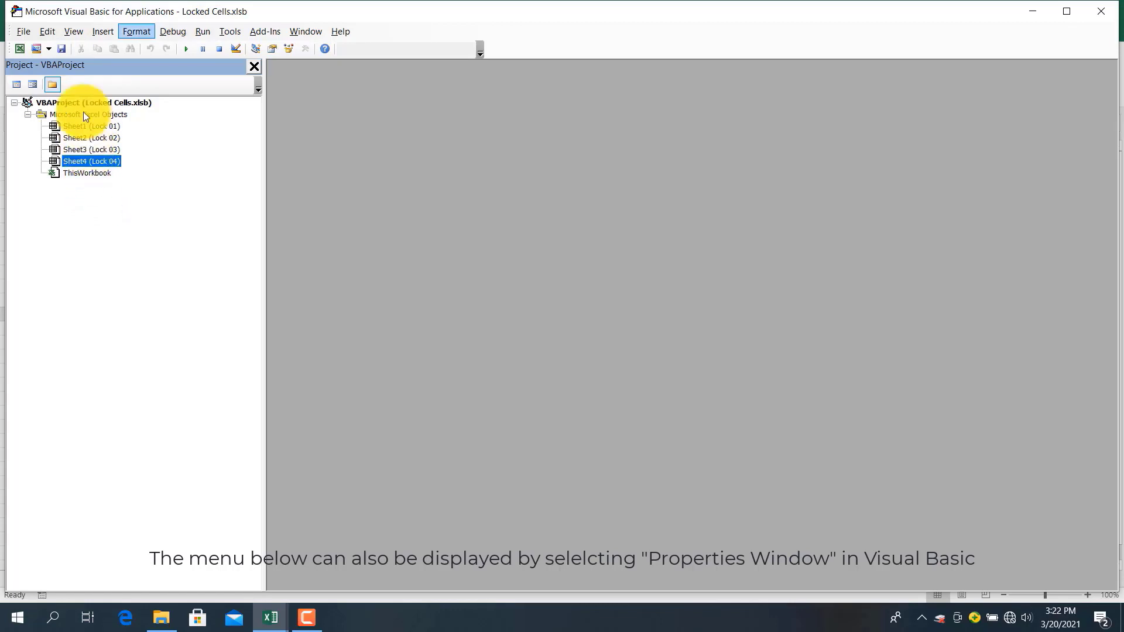
Restore the Properties window docked beneath the project tree and select Sheet4 (Lock 04)
left_click(73, 32)
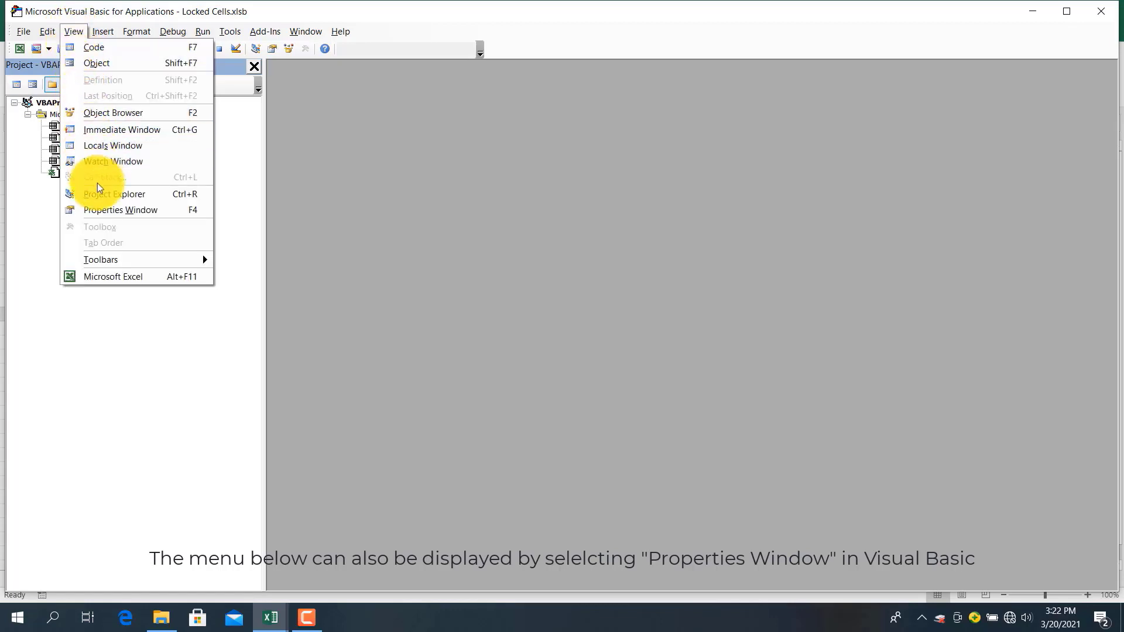
left_click(102, 209)
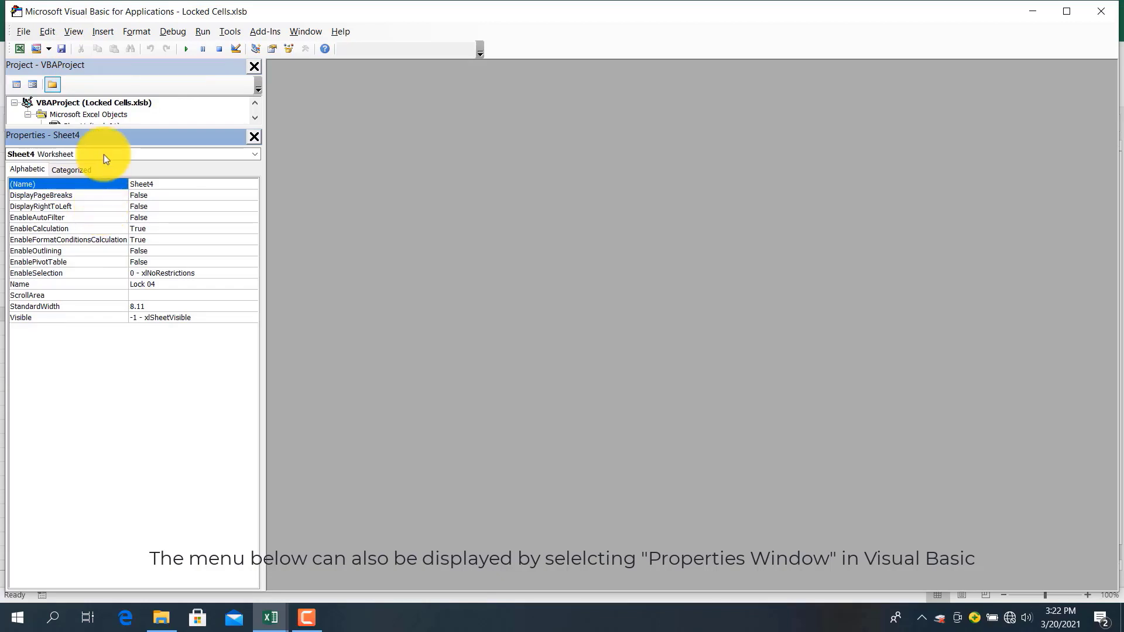
left_click_drag(104, 134, 127, 319)
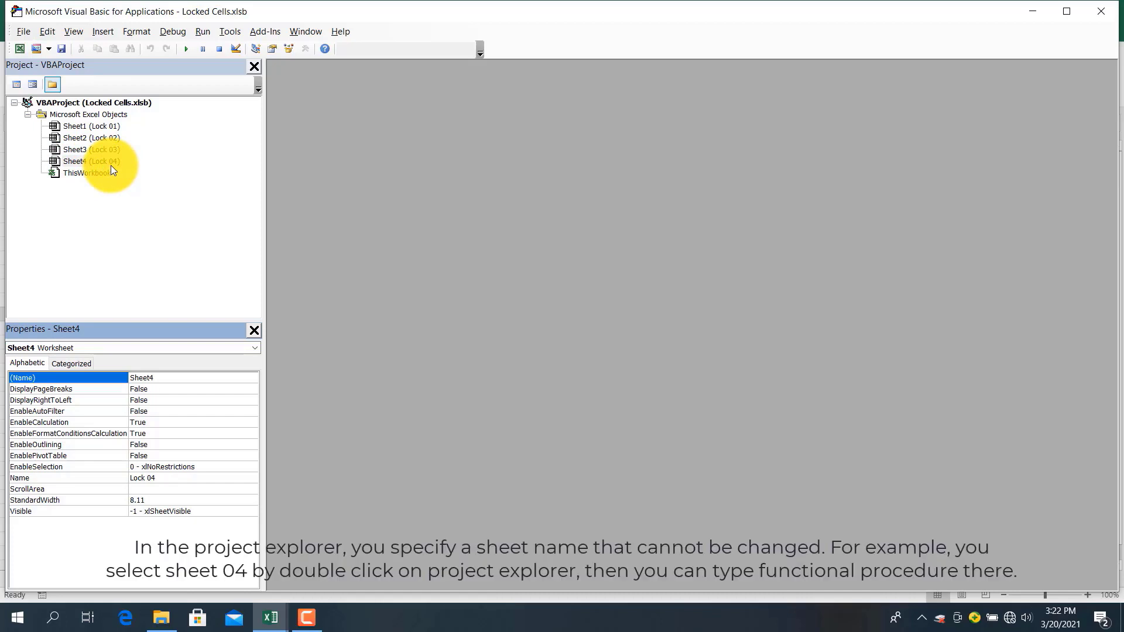
left_click(72, 160)
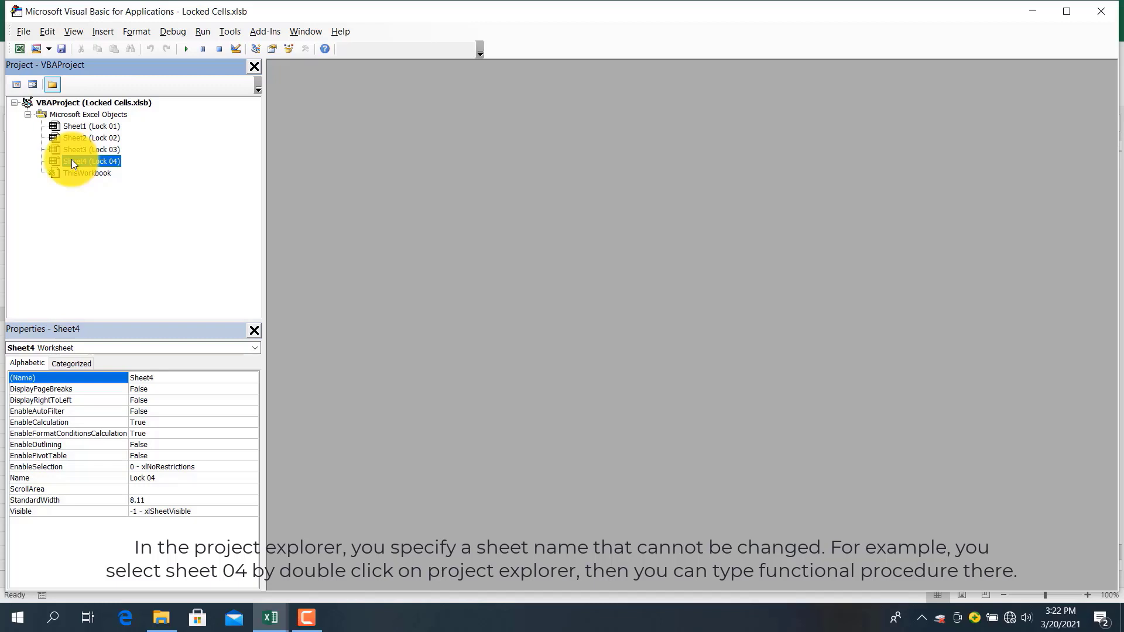
Open Sheet4 (Lock 04)'s code and insert an empty Worksheet_SelectionChange procedure via the Worksheet object
double_click(71, 159)
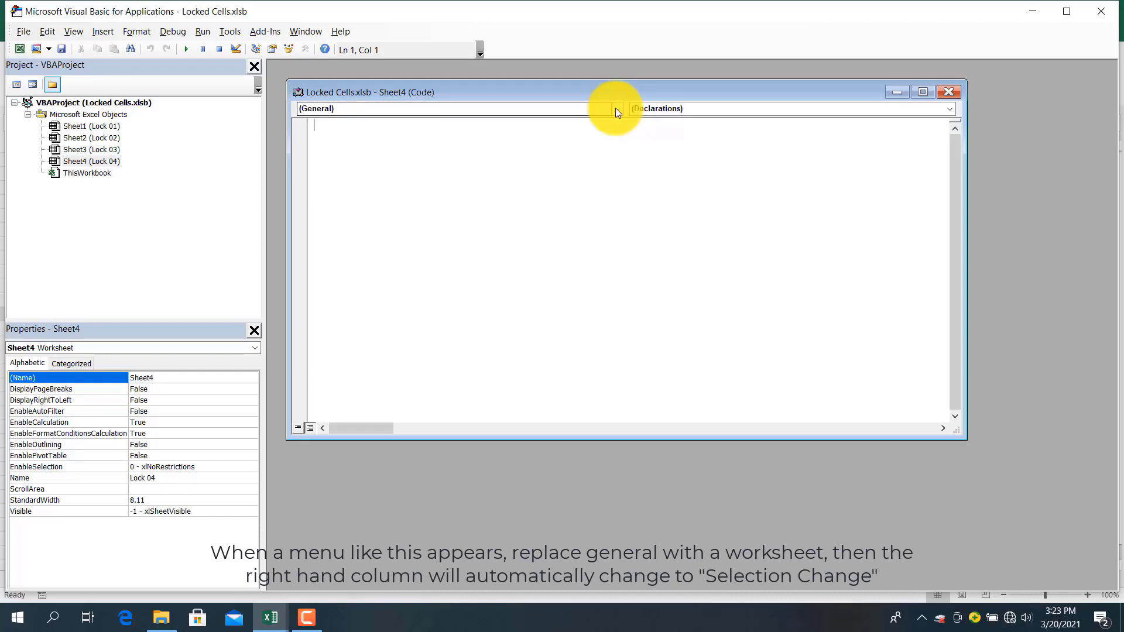
left_click(616, 110)
left_click(508, 139)
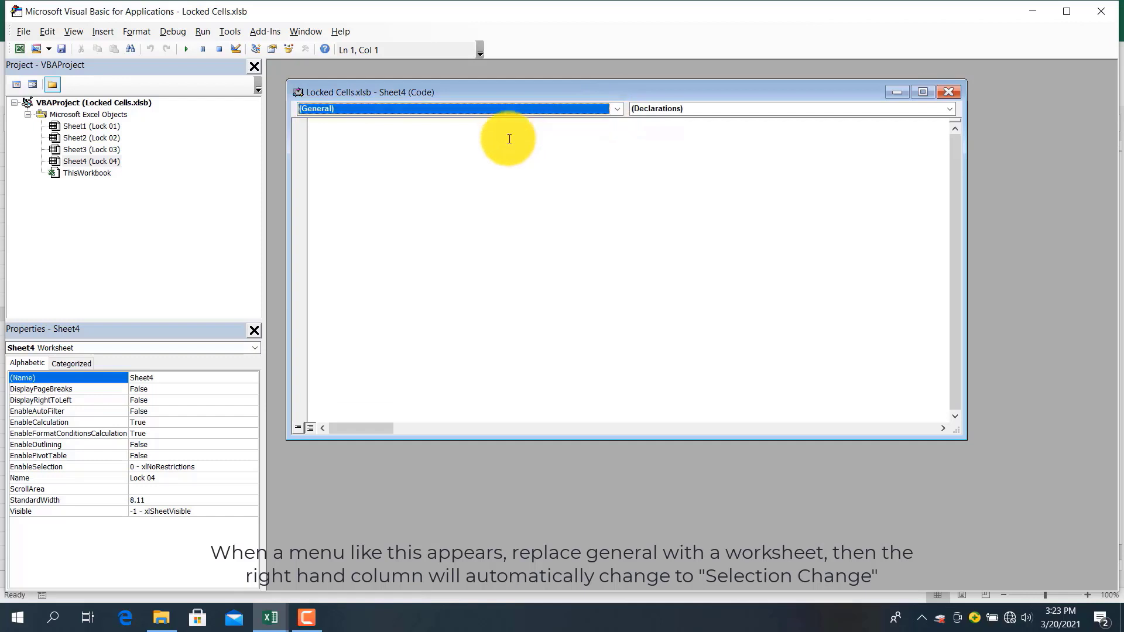
left_click(614, 104)
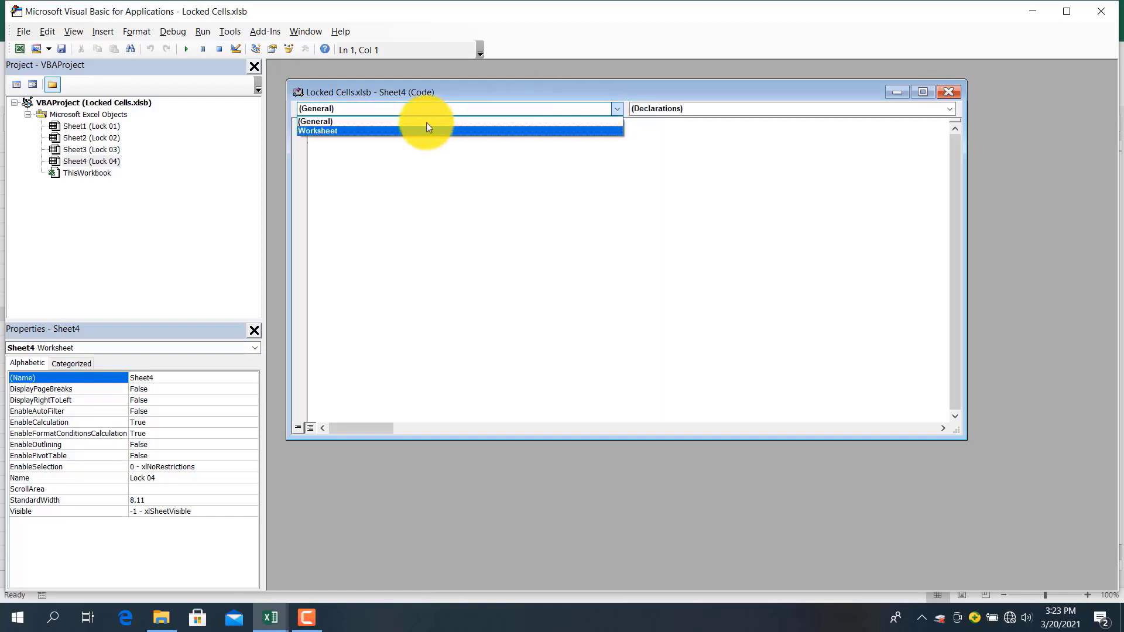
left_click(356, 129)
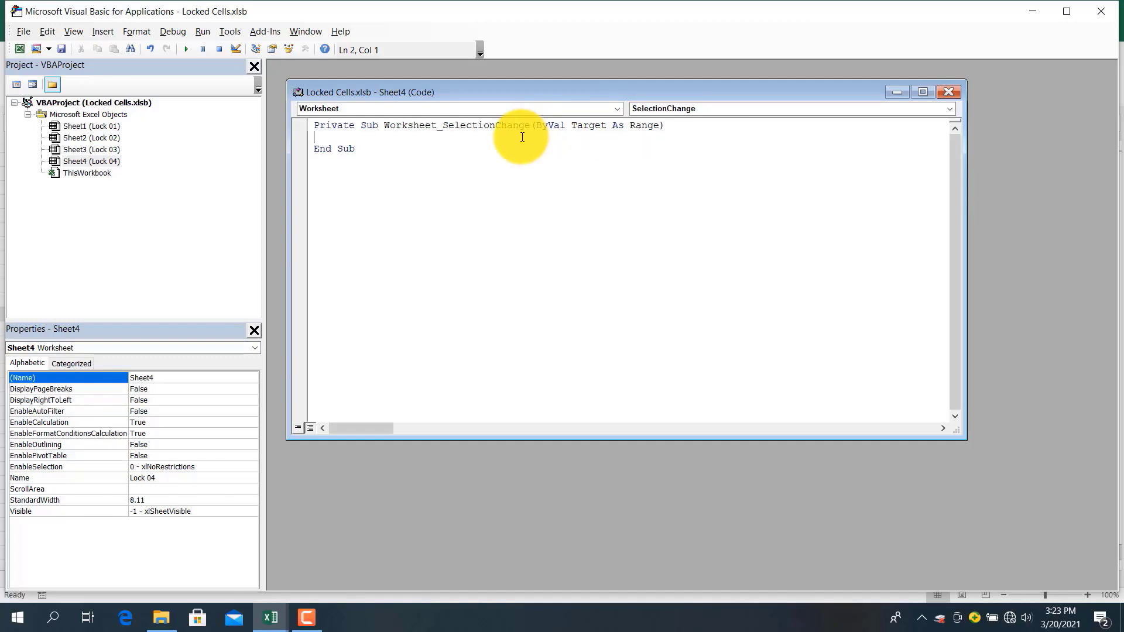
Write If ActiveSheet.Name <> "Lock 04" Then and a MsgBox "Maaf, nama sheet…tidak bisa diganti" warning
type("If ActiveSheet.Name <> \"")
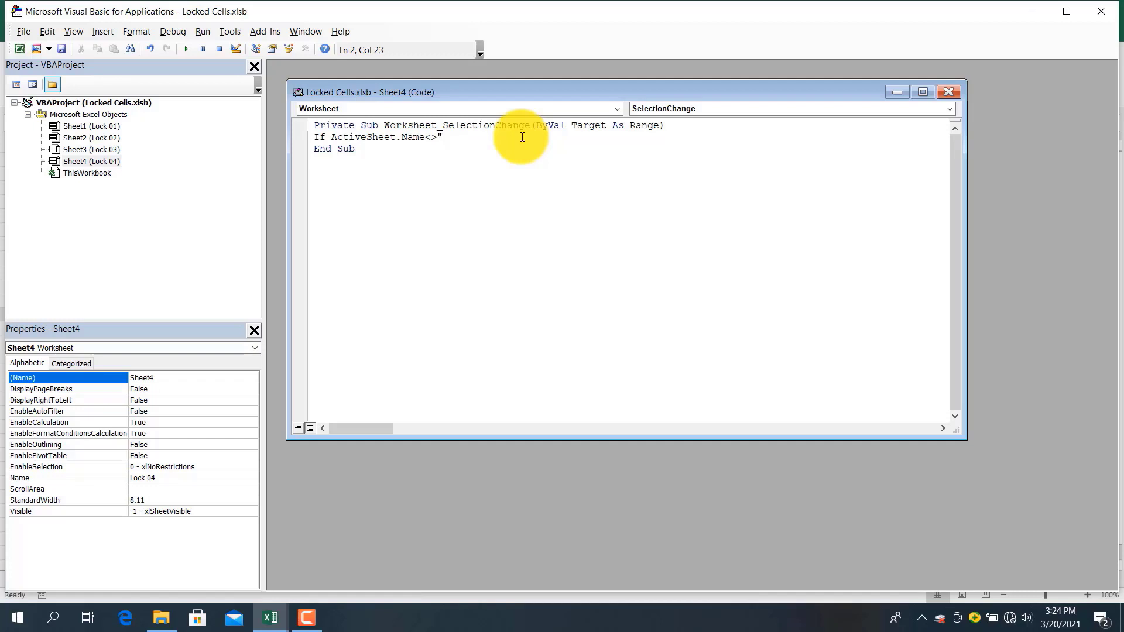
type("Lock 04\" Then")
key("Return")
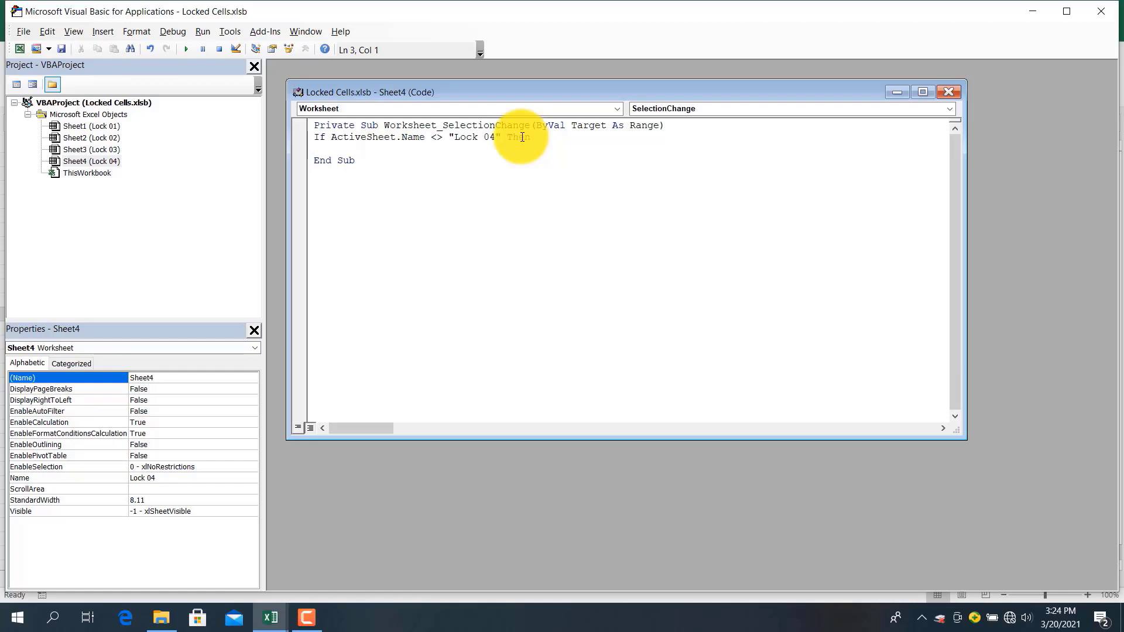
type("Msg")
key("BackSpace")
type("Box")
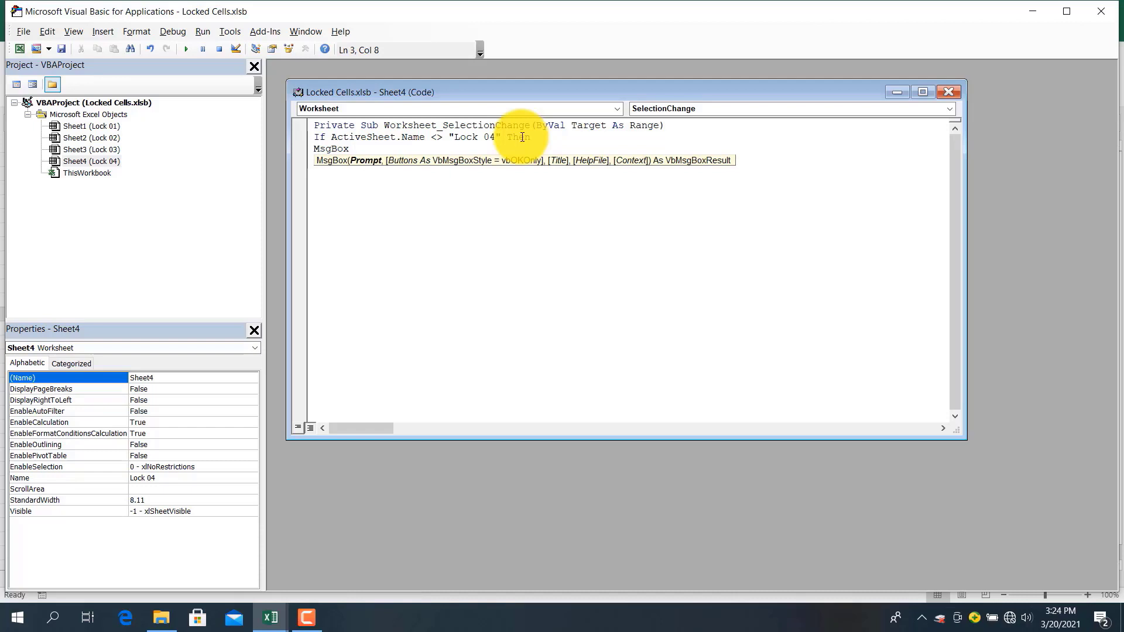
key("BackSpace")
type("\"Maaf")
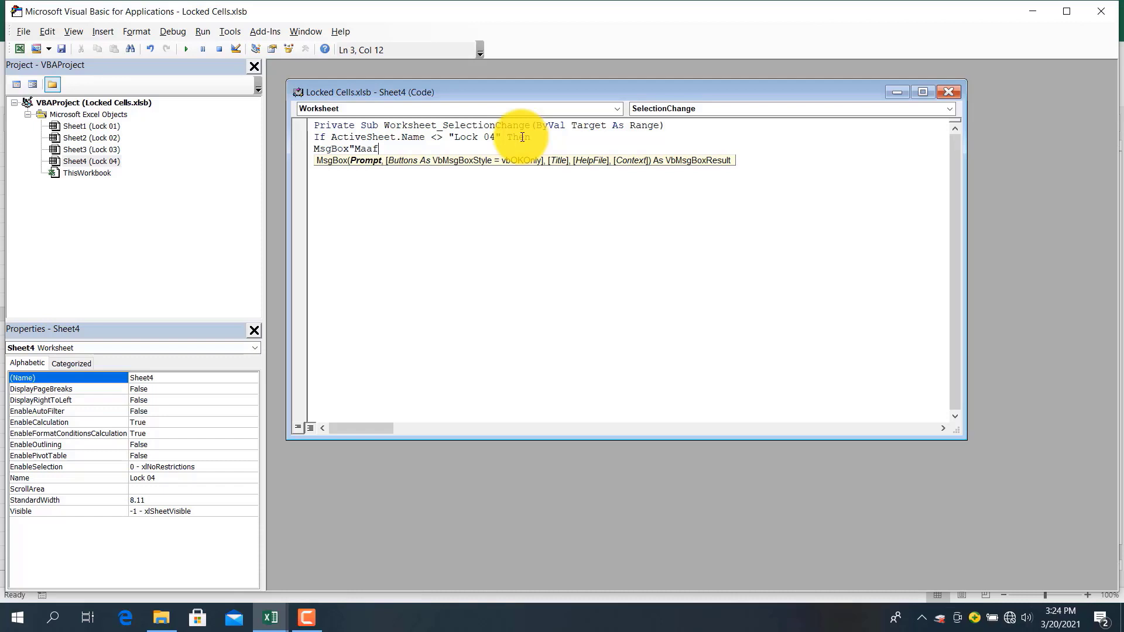
type(", nama sheet")
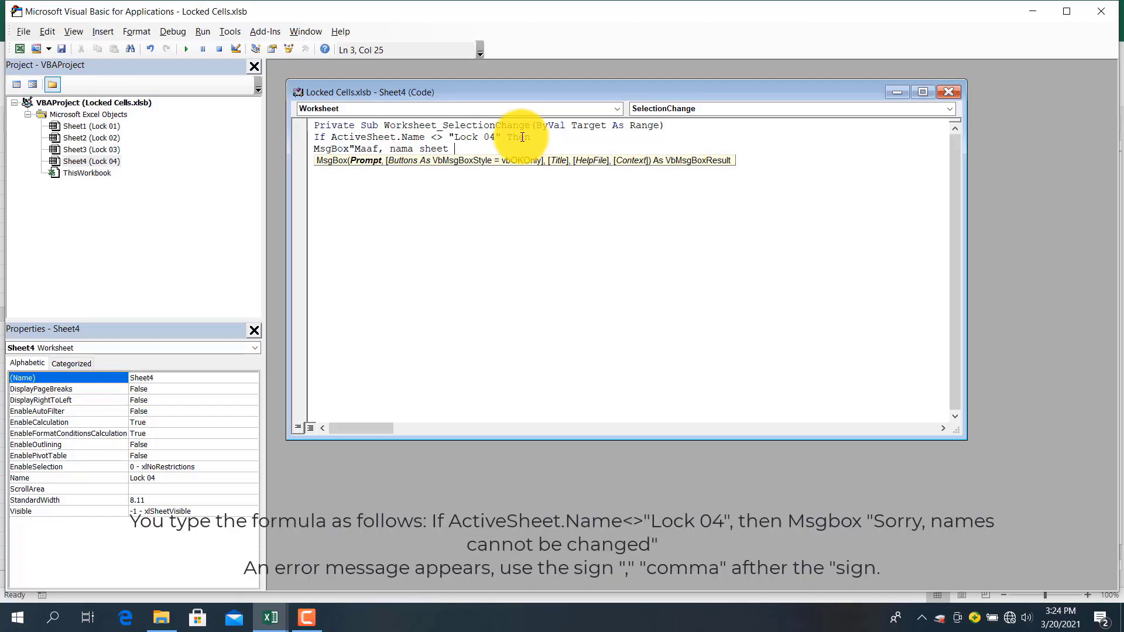
type(" ''Lock 04")
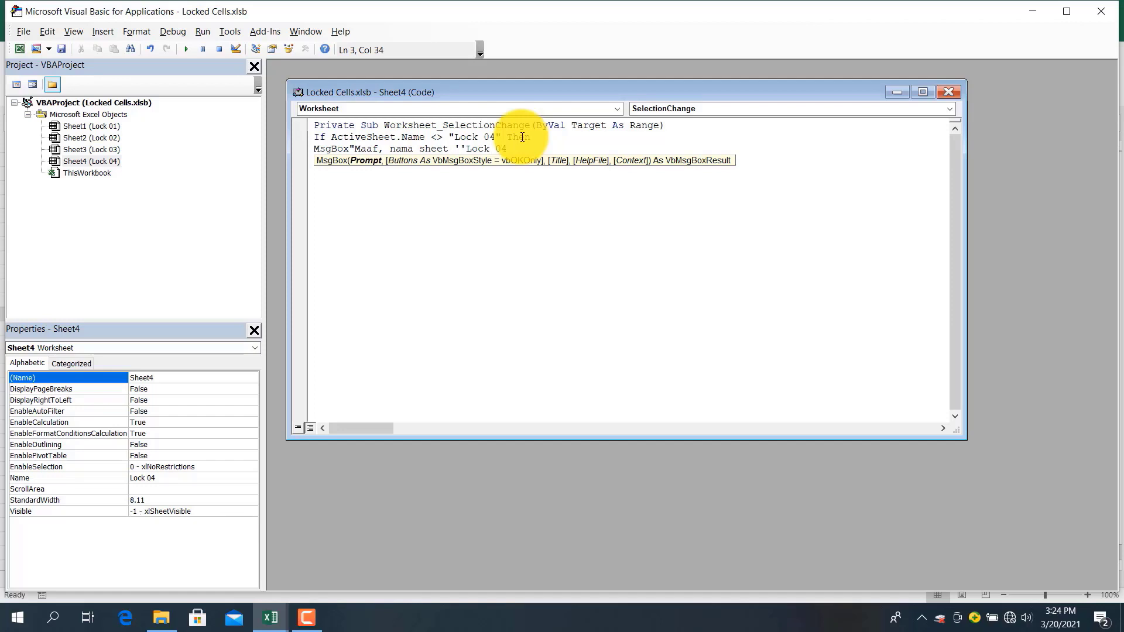
type(", tidak bisa diganti'',\"vbcritical")
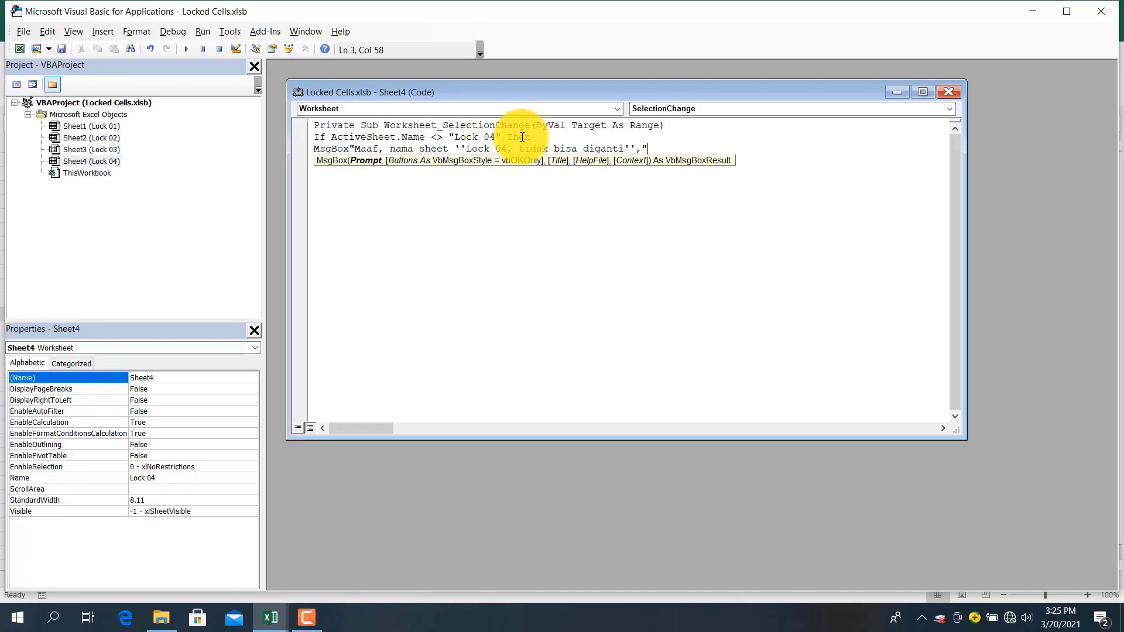
Fix the Lock 04 warning line to MsgBox "Maaf, nama sheet ''Lock 04, tidak bisa diganti''", vbCritical
type("vbcritical")
key("Return")
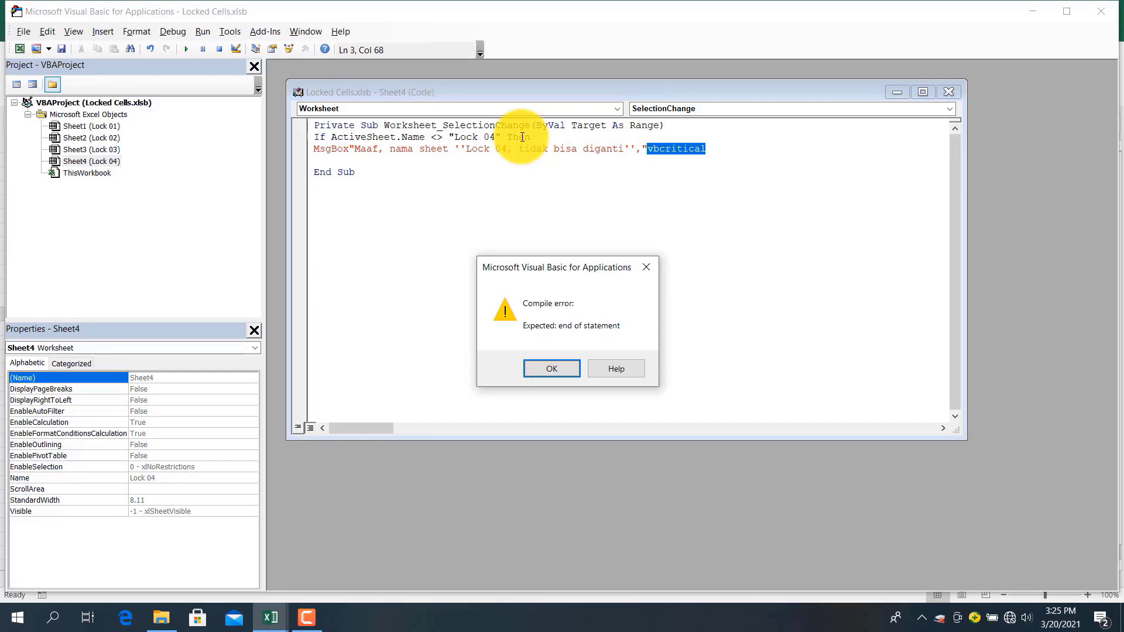
key("Return")
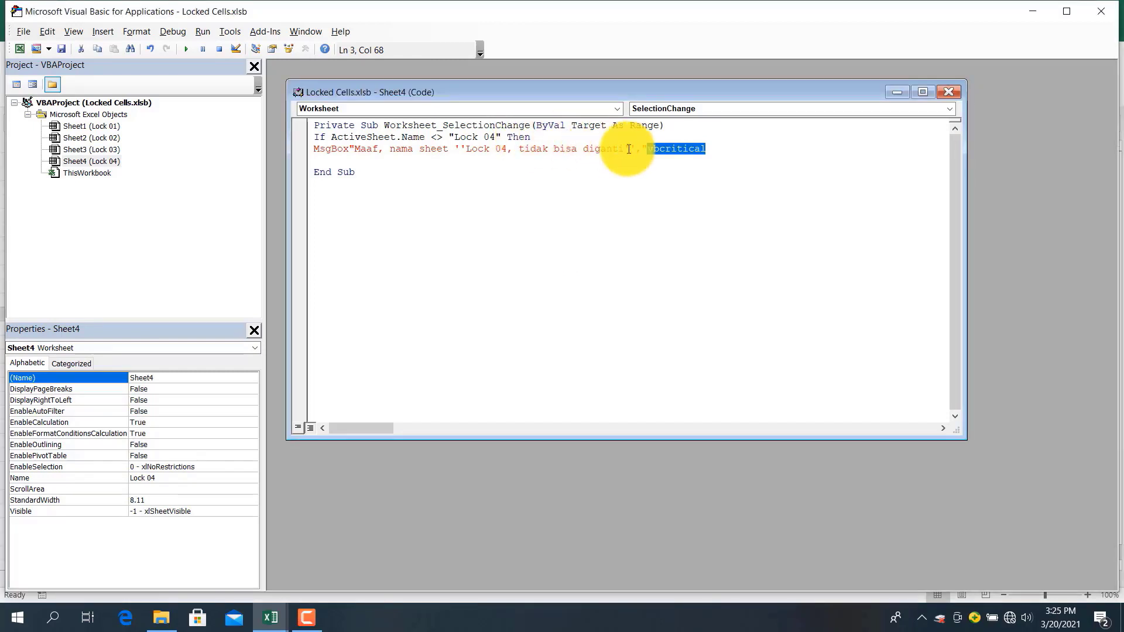
left_click(645, 150)
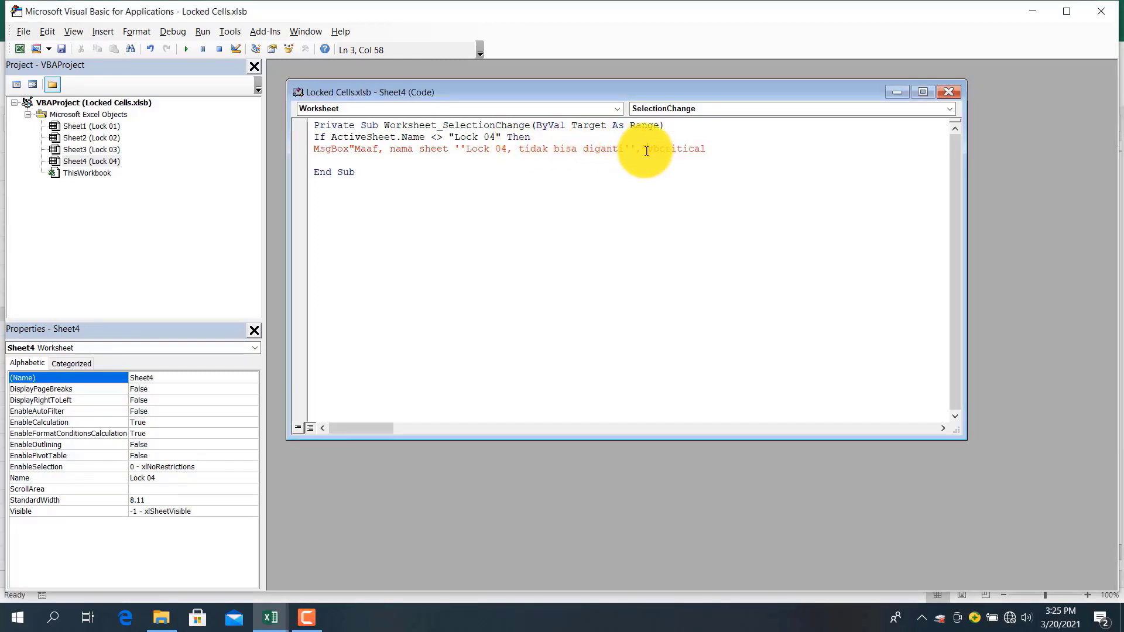
type(",")
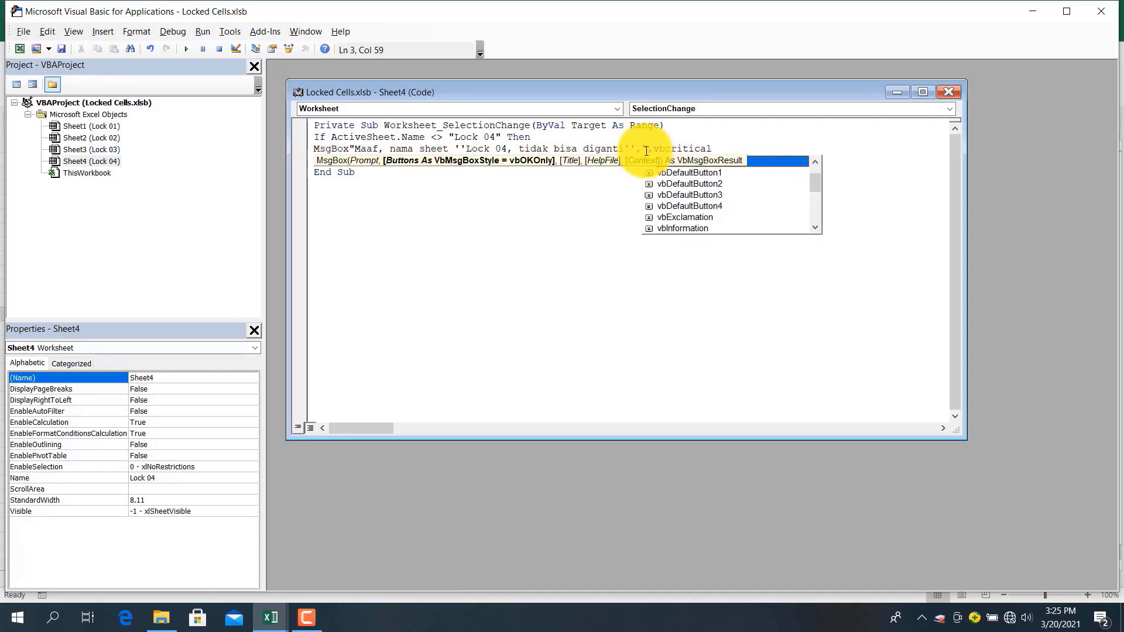
left_click(721, 147)
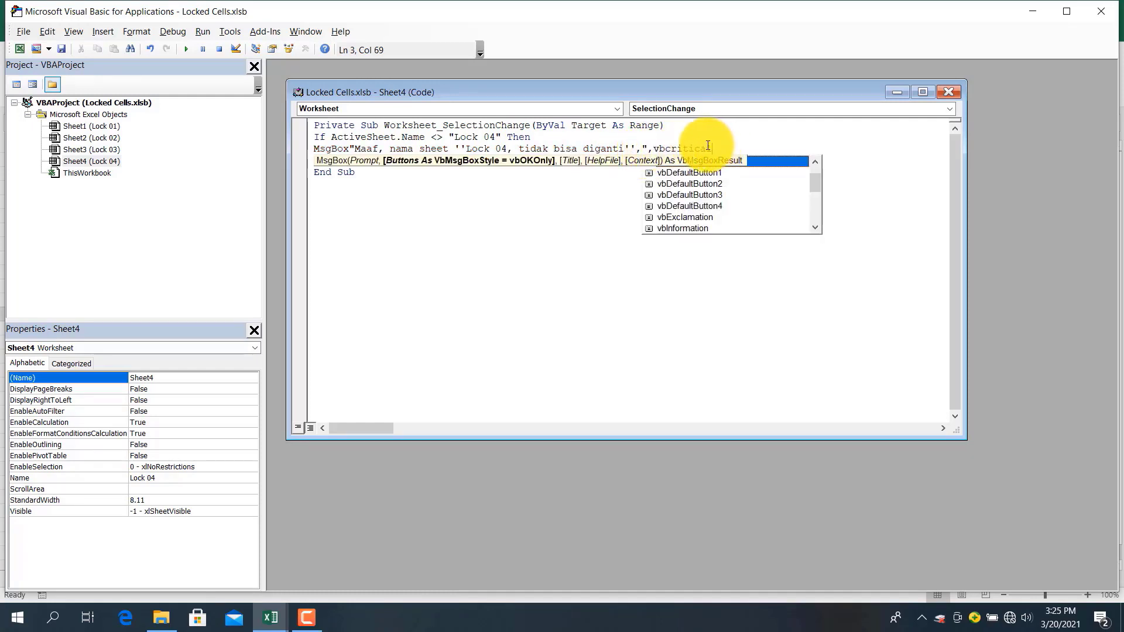
left_click(642, 151)
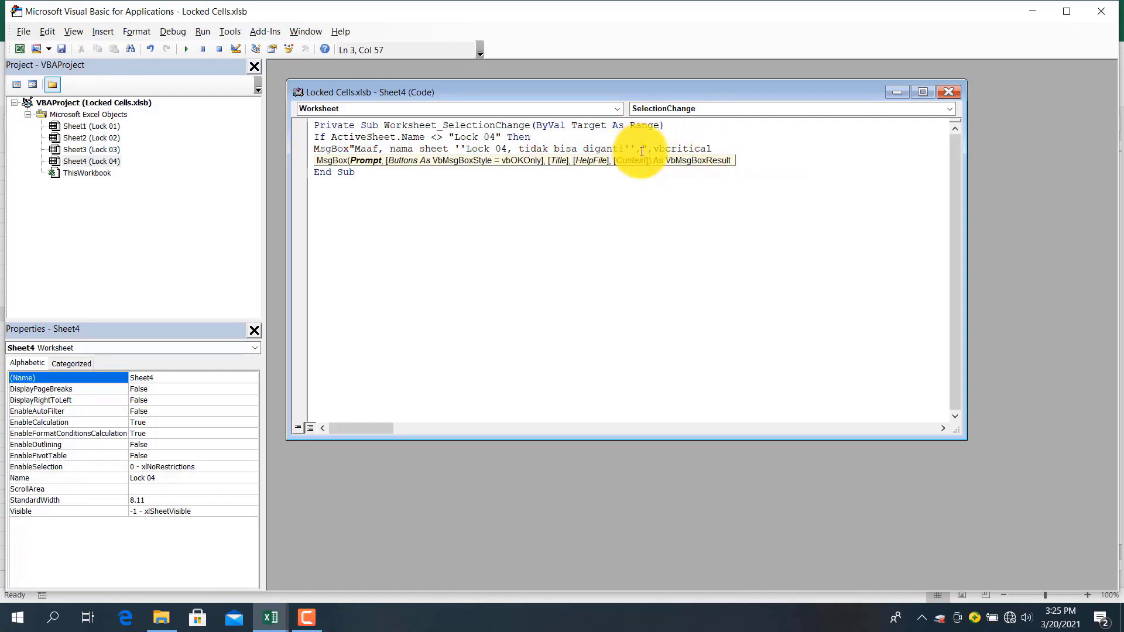
key("BackSpace")
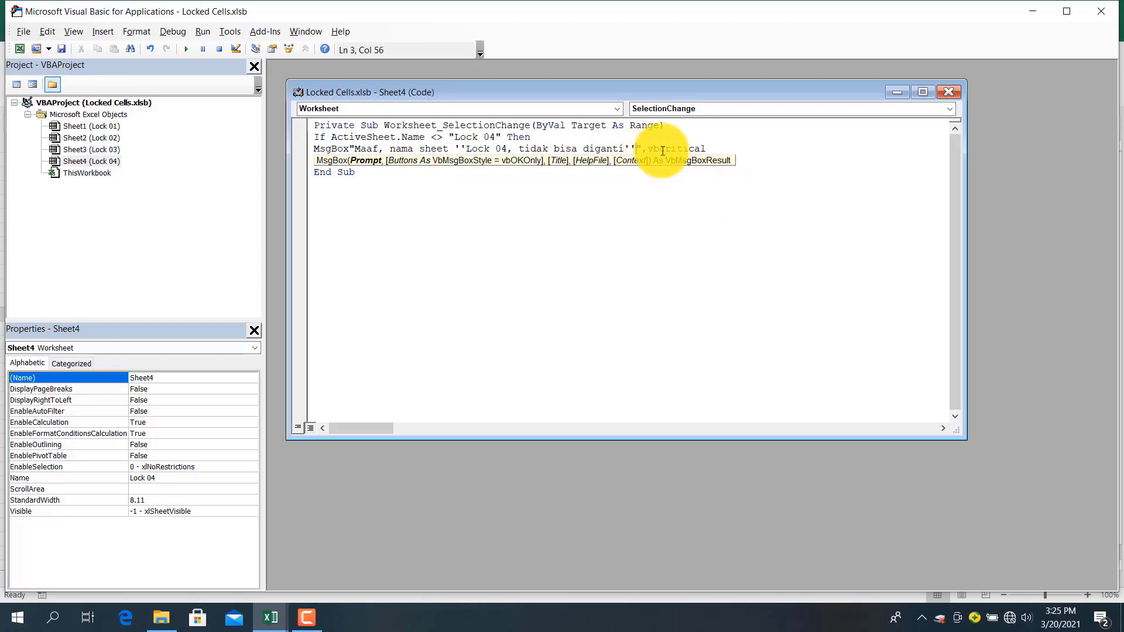
left_click(719, 148)
key("Return")
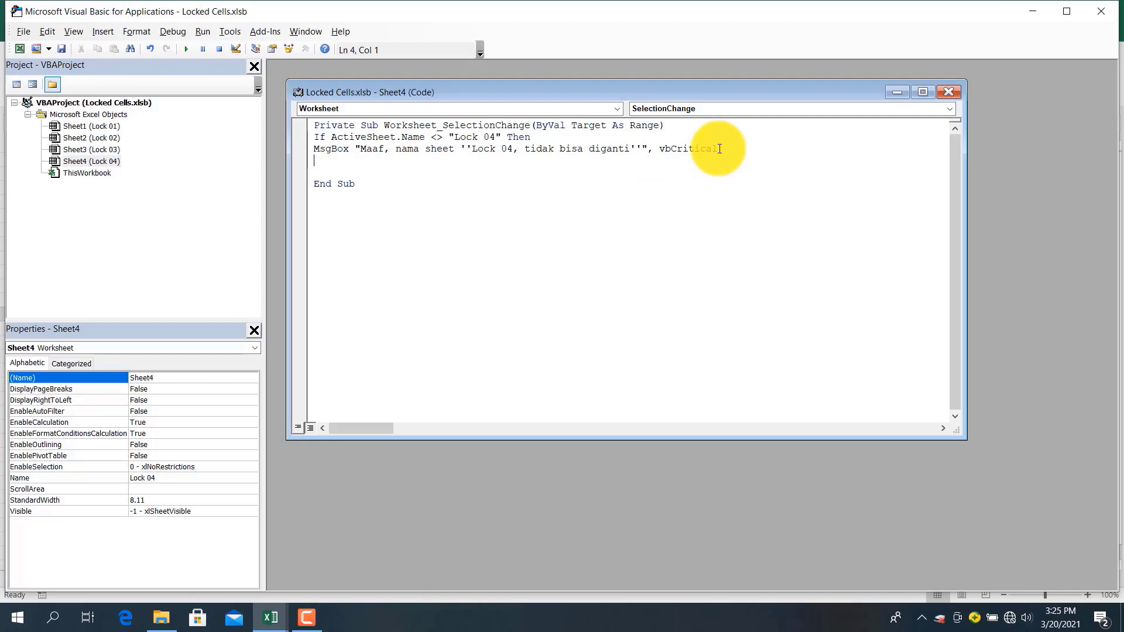
Add ActiveSheet.Name = "Lock 04", Exit Sub and End If lines, then close Sheet4's code window
type("Activesheet")
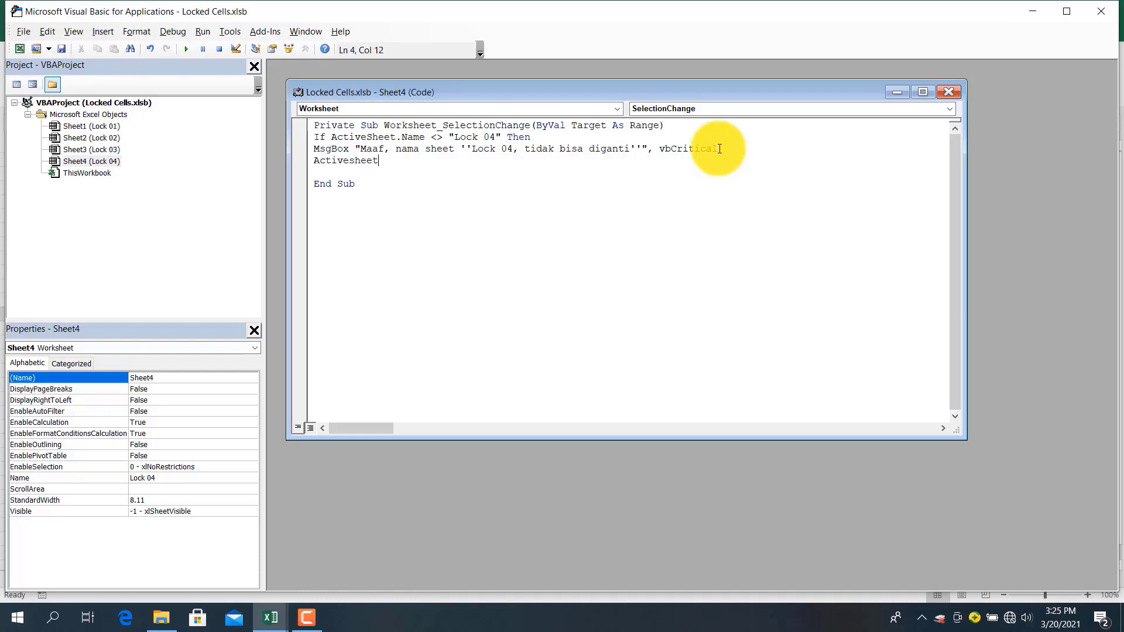
type(".name=\"")
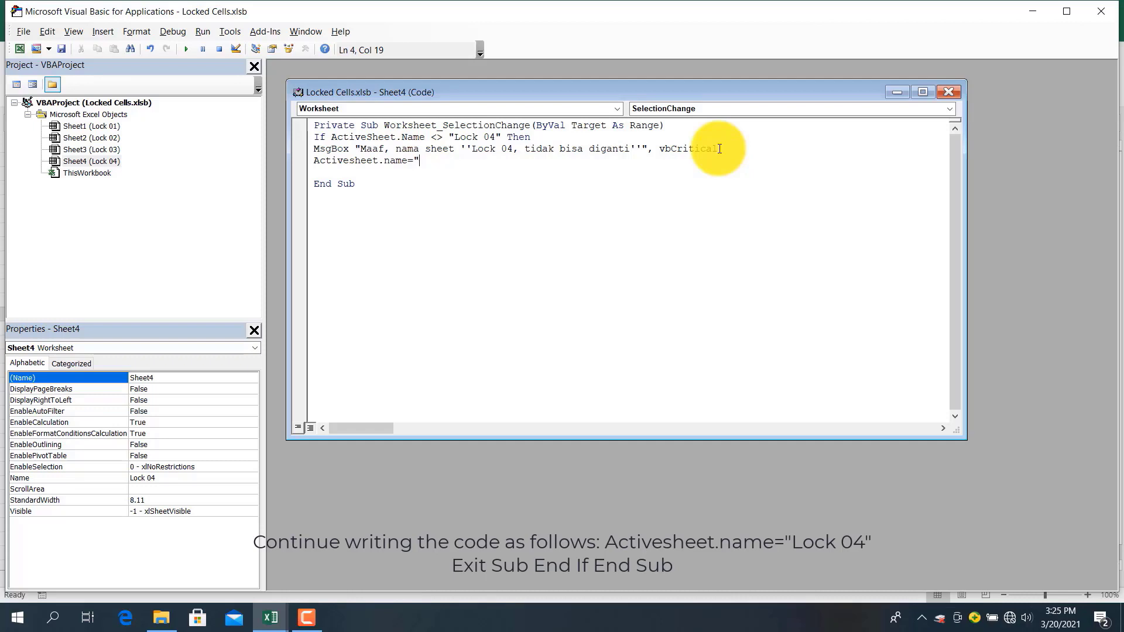
type("Lock 04")
key("Return")
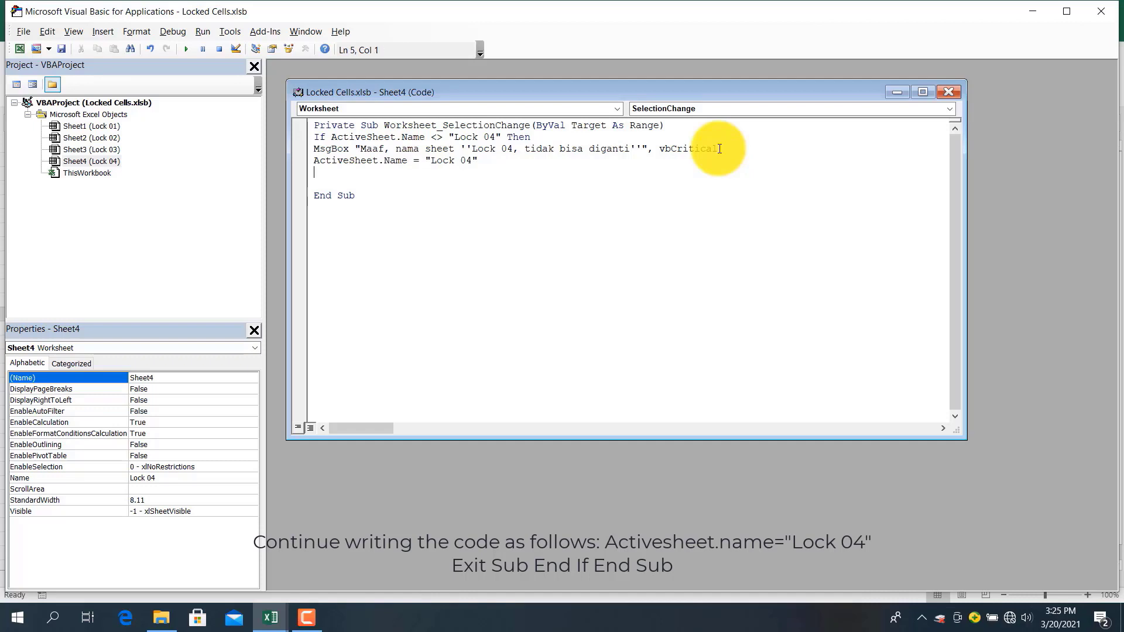
type("Excit")
key("BackSpace")
key("BackSpace")
key("BackSpace")
type("it Sub")
key("Return")
type("End")
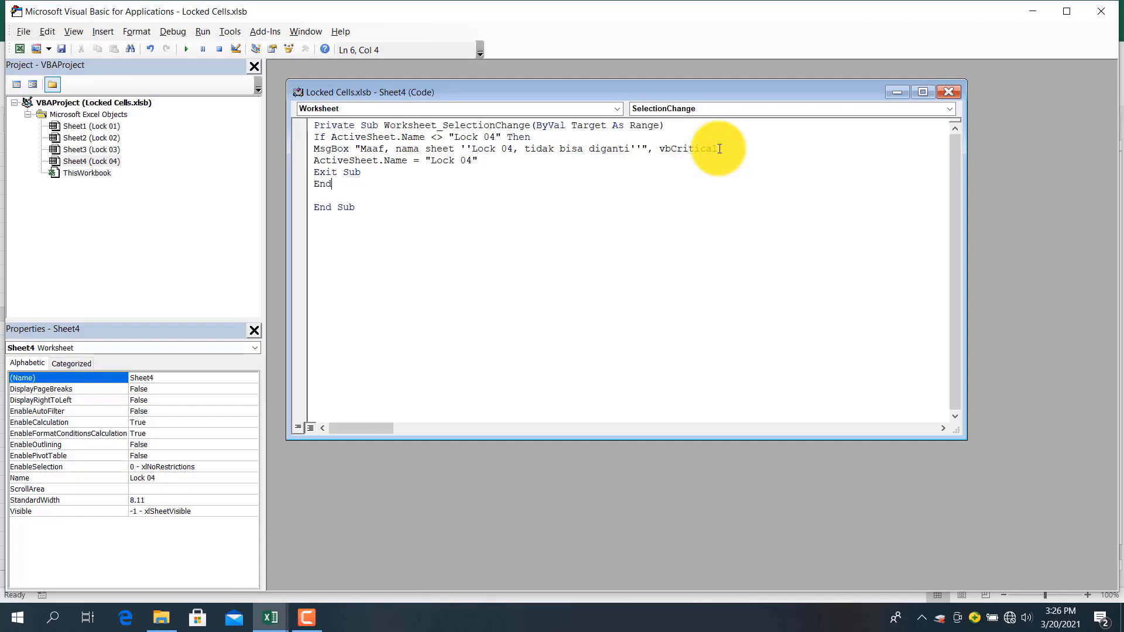
type("if")
key("Down")
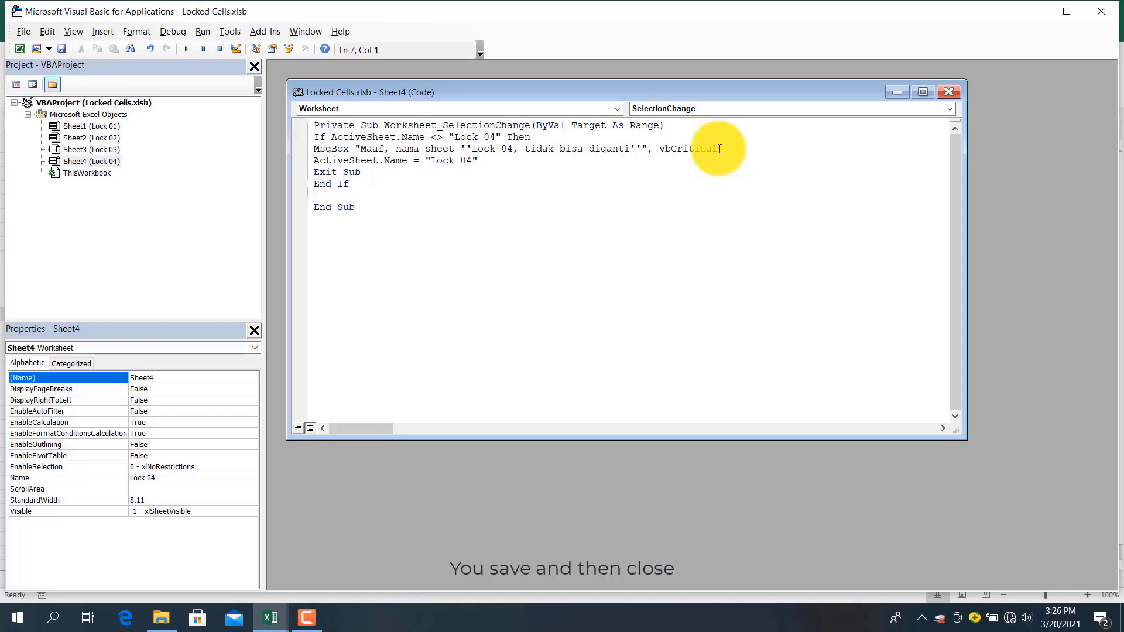
left_click(948, 91)
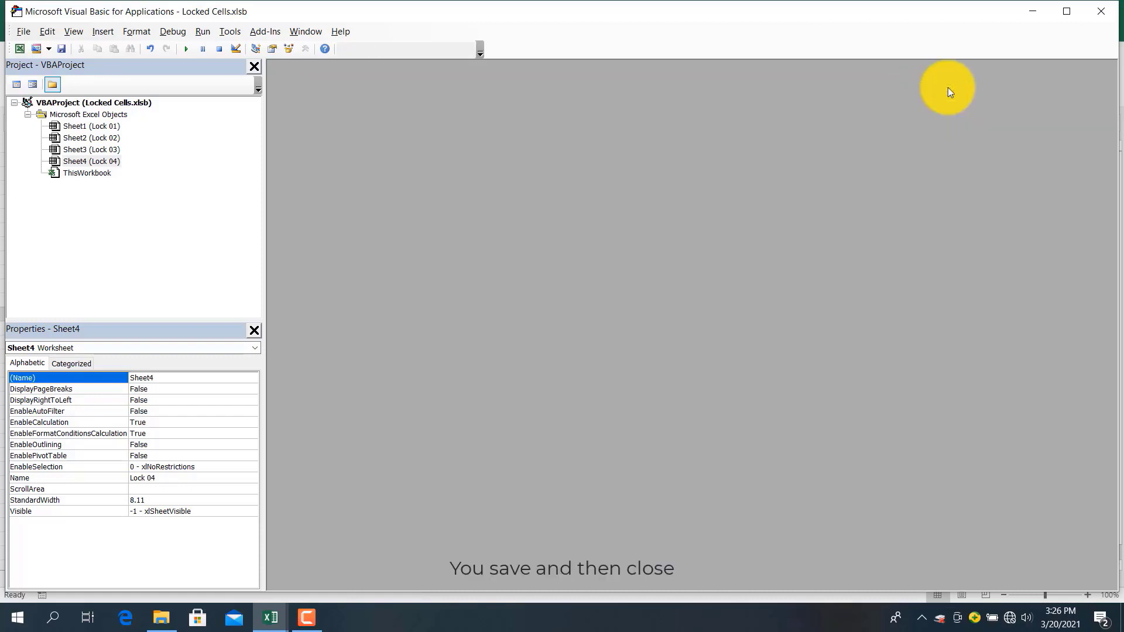
Rename the Lock 04 tab to Lock 05, then acknowledge the critical warning as it reverts to Lock 04
left_click(1091, 13)
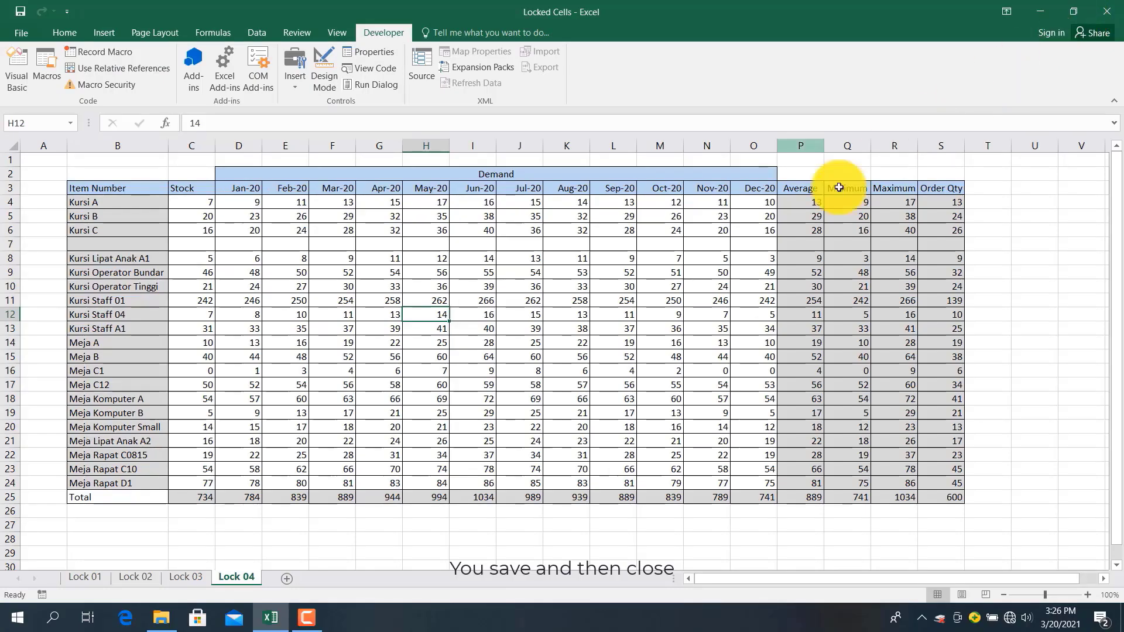
left_click(587, 361)
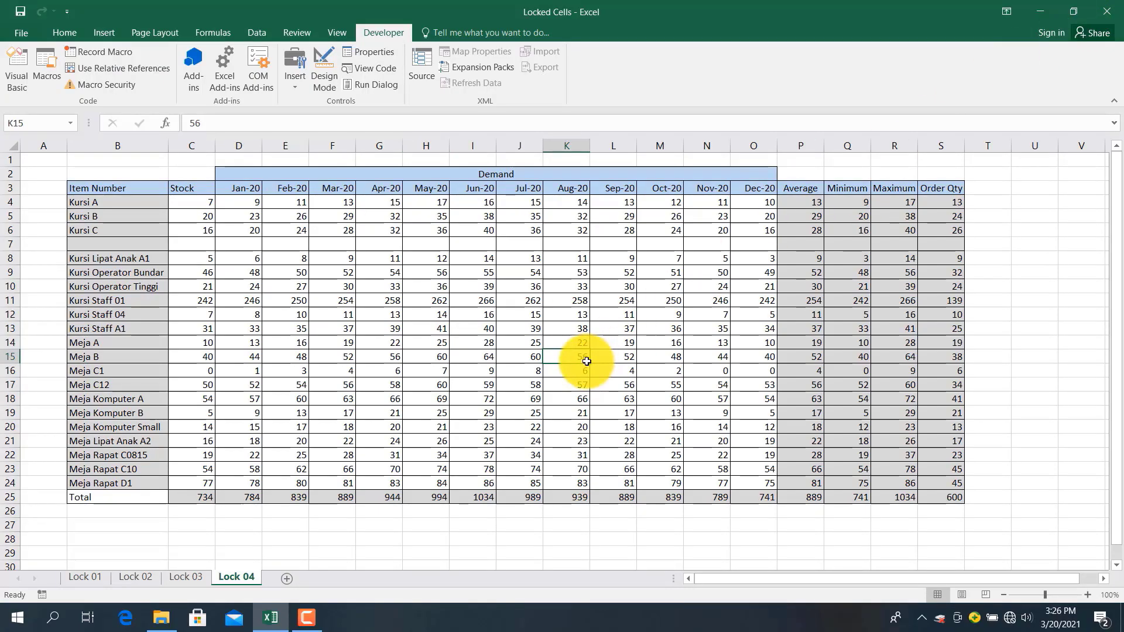
right_click(232, 581)
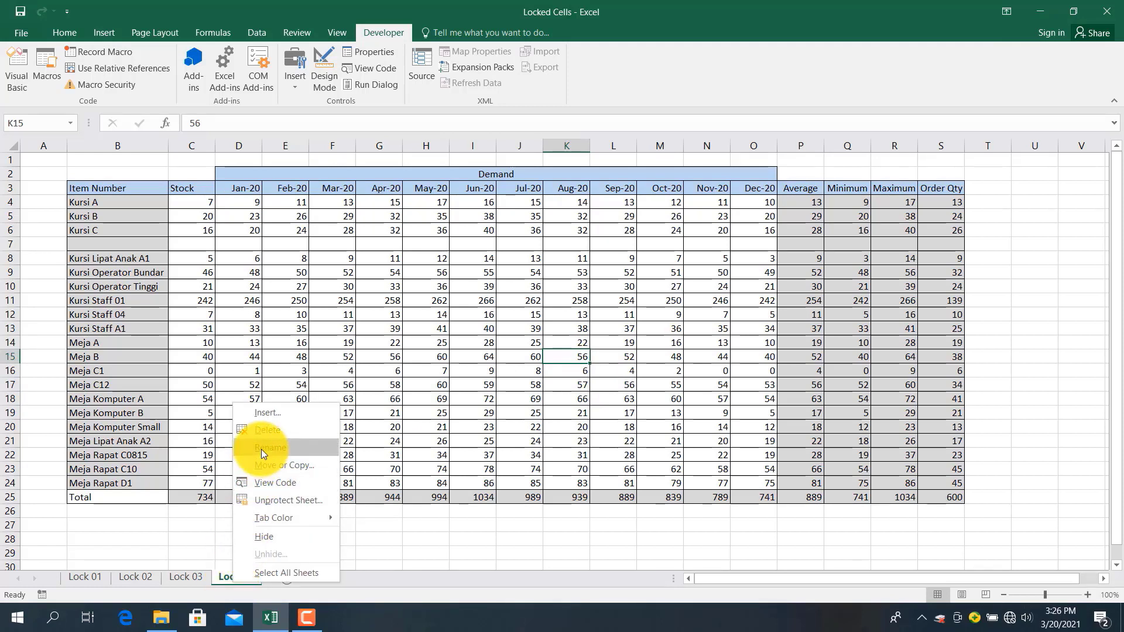
left_click(264, 500)
type("Lock 05")
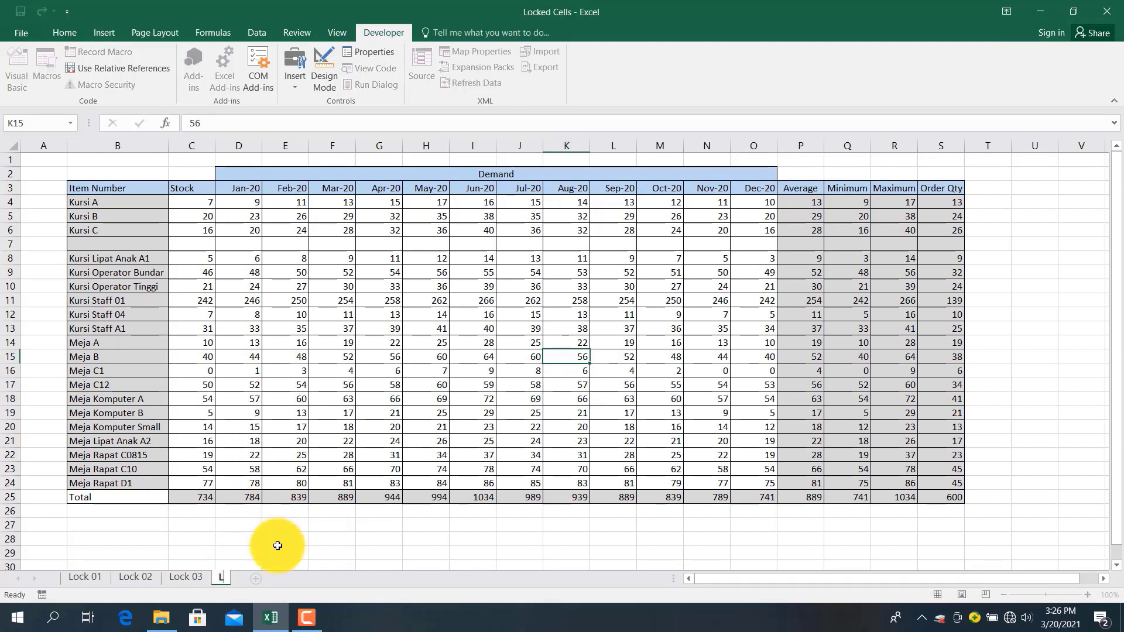
key("Return")
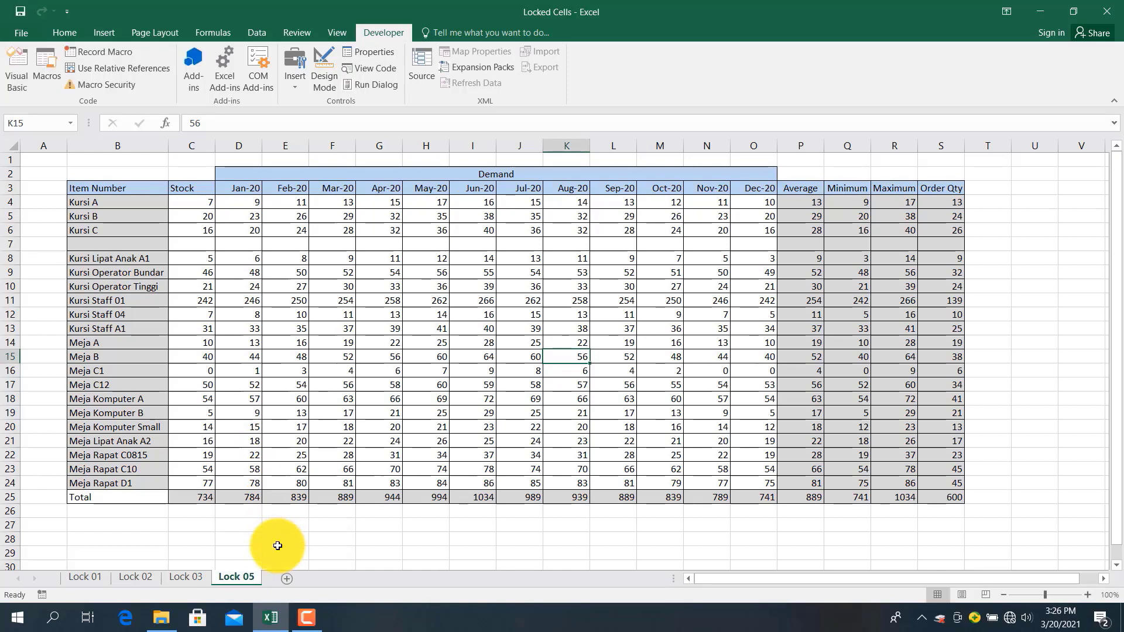
left_click(278, 545)
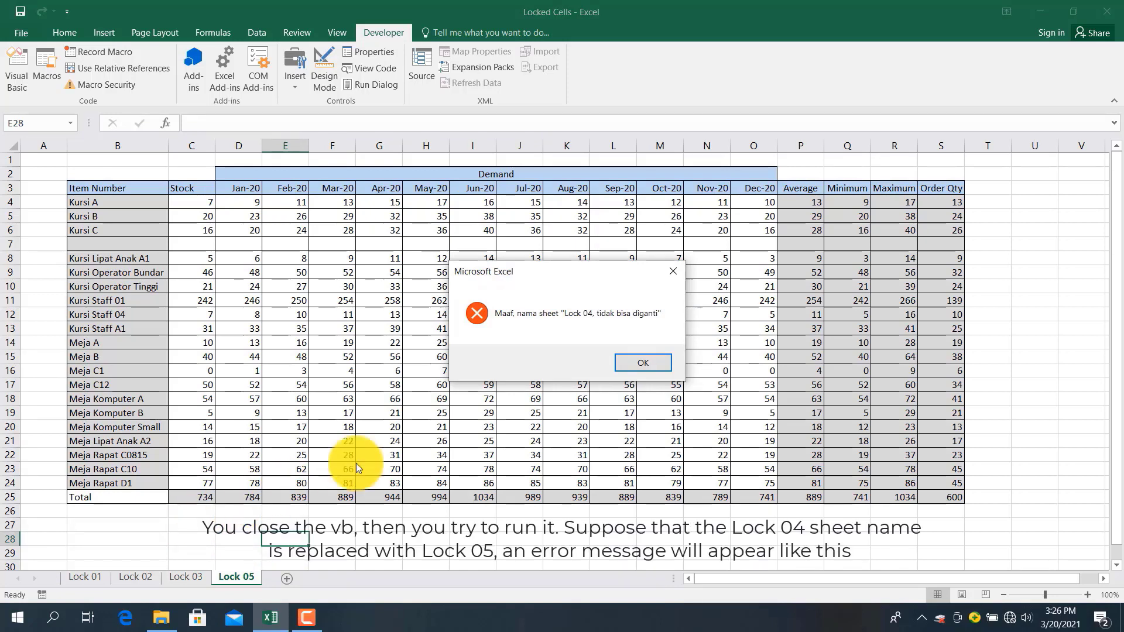
left_click(632, 362)
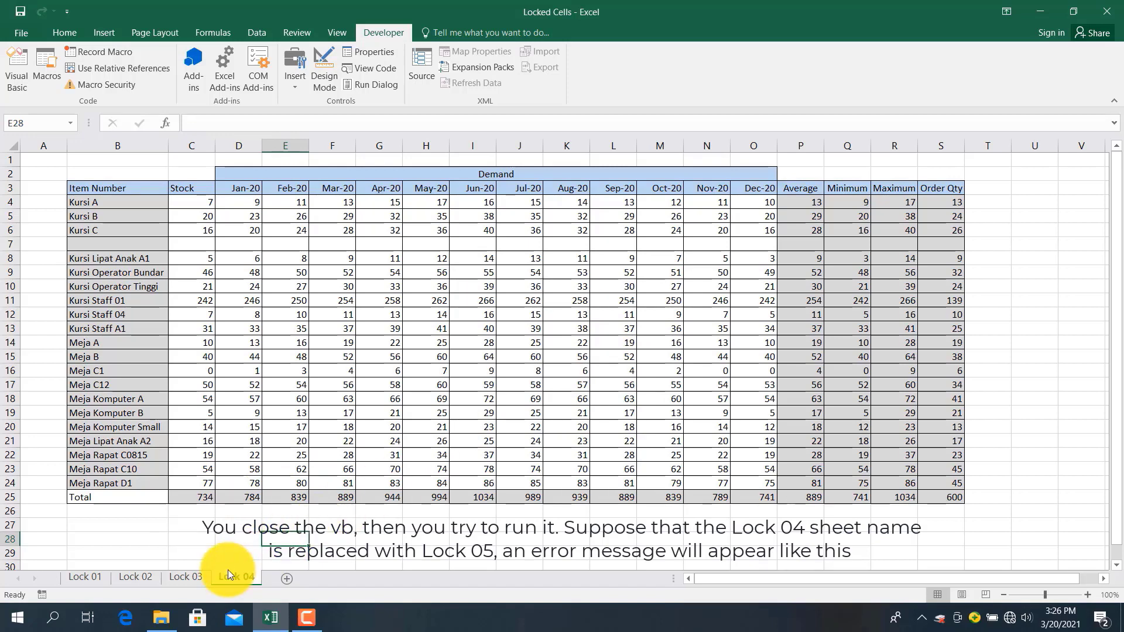
left_click(314, 541)
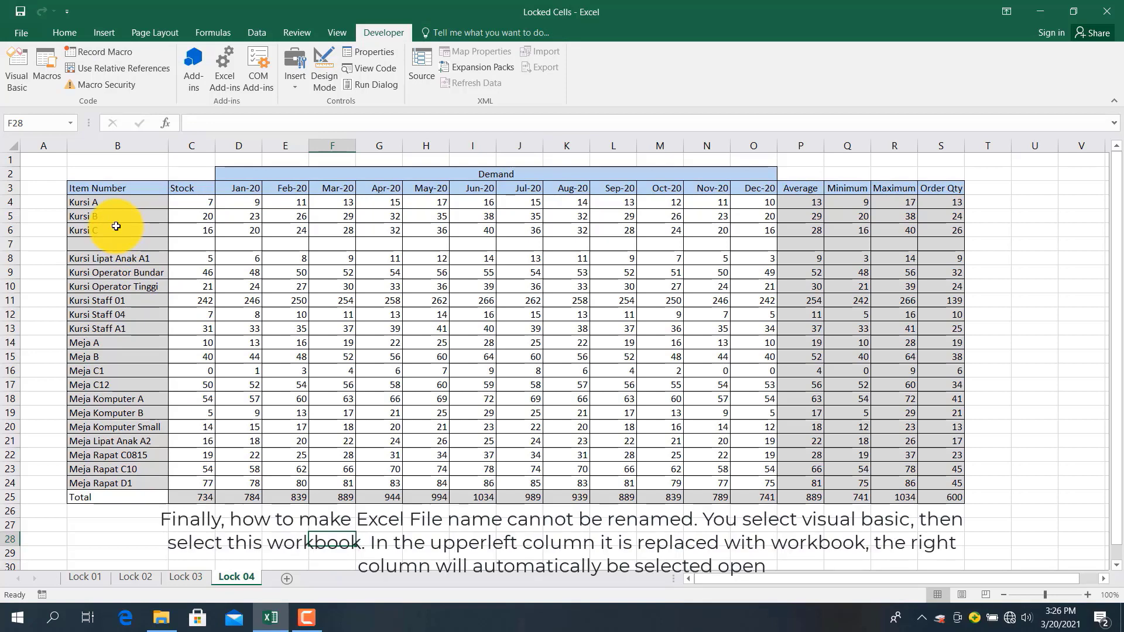
Open ThisWorkbook's code in the Visual Basic editor and insert an empty Workbook_Open procedure
left_click(17, 62)
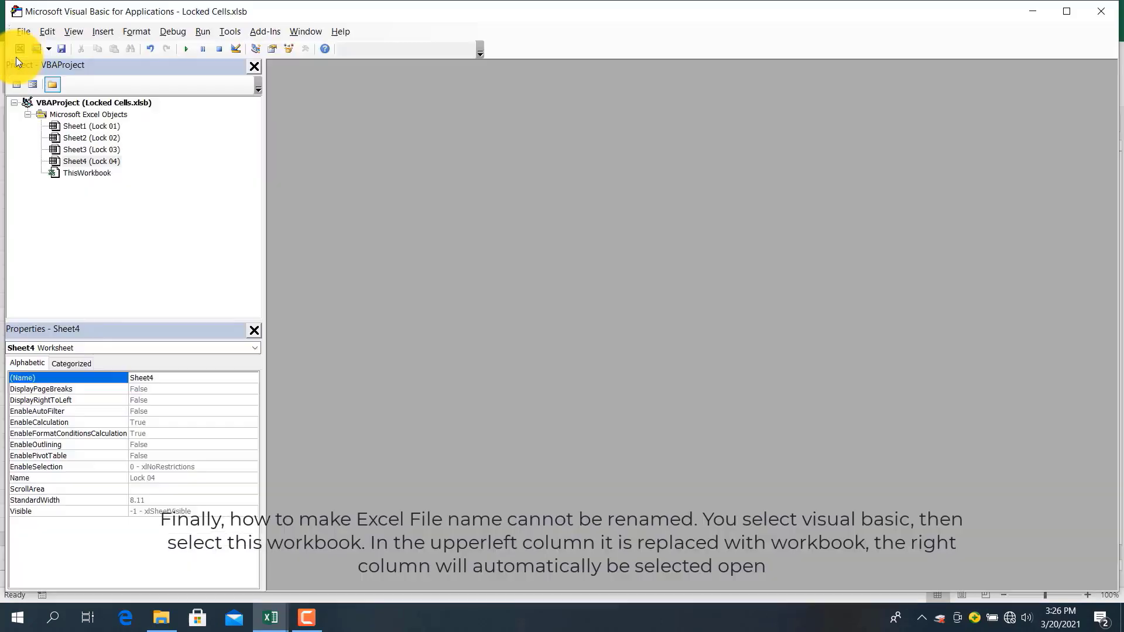
left_click(71, 160)
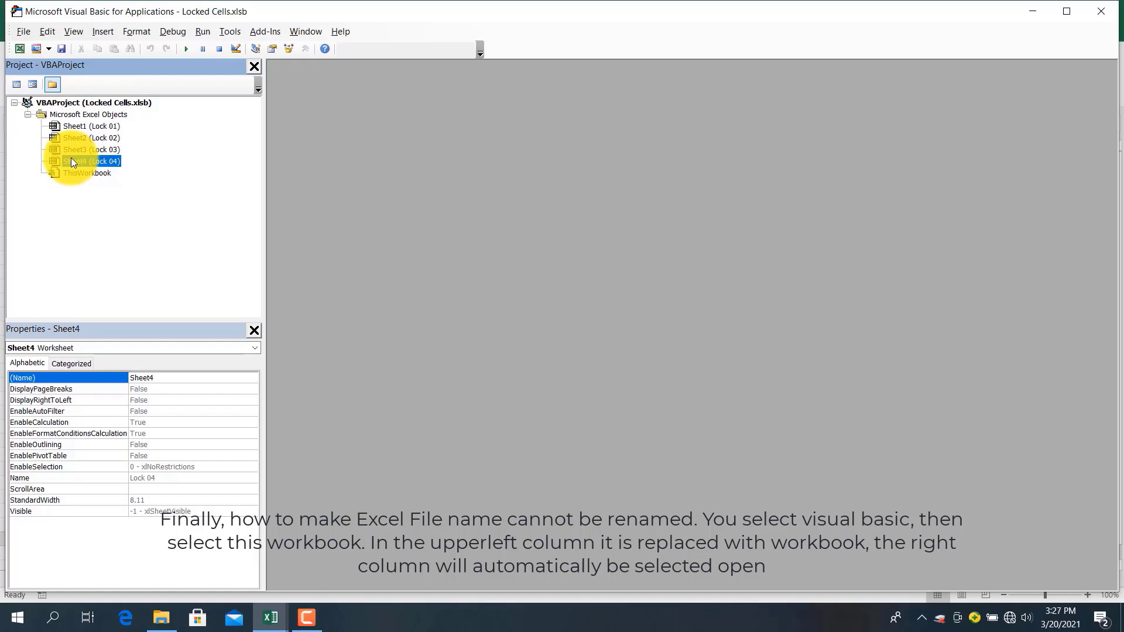
double_click(76, 173)
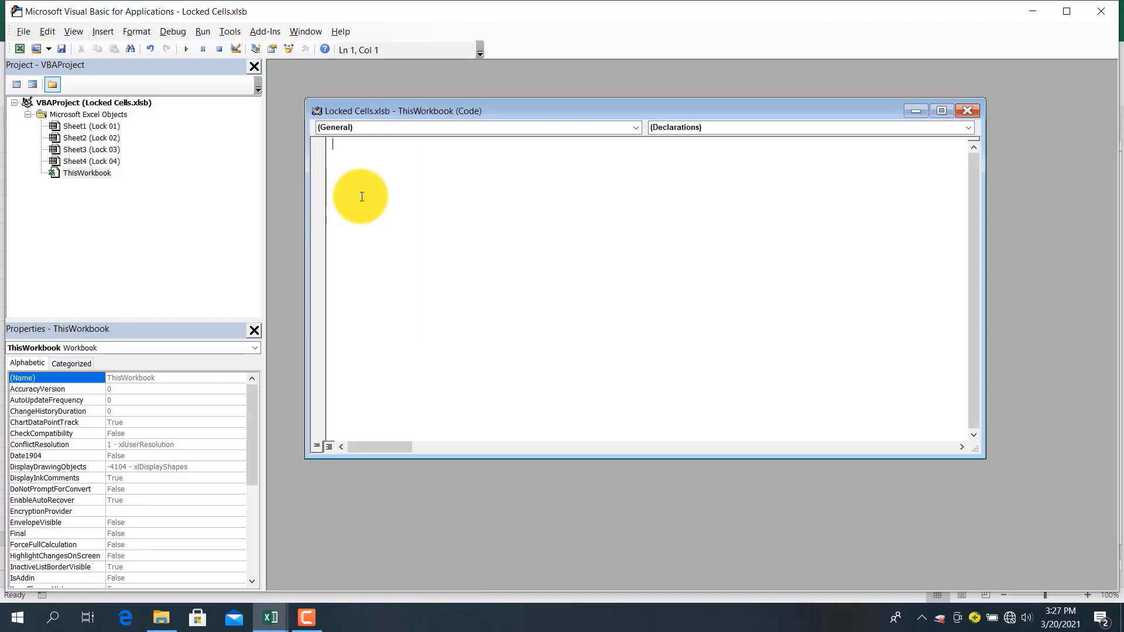
left_click(470, 125)
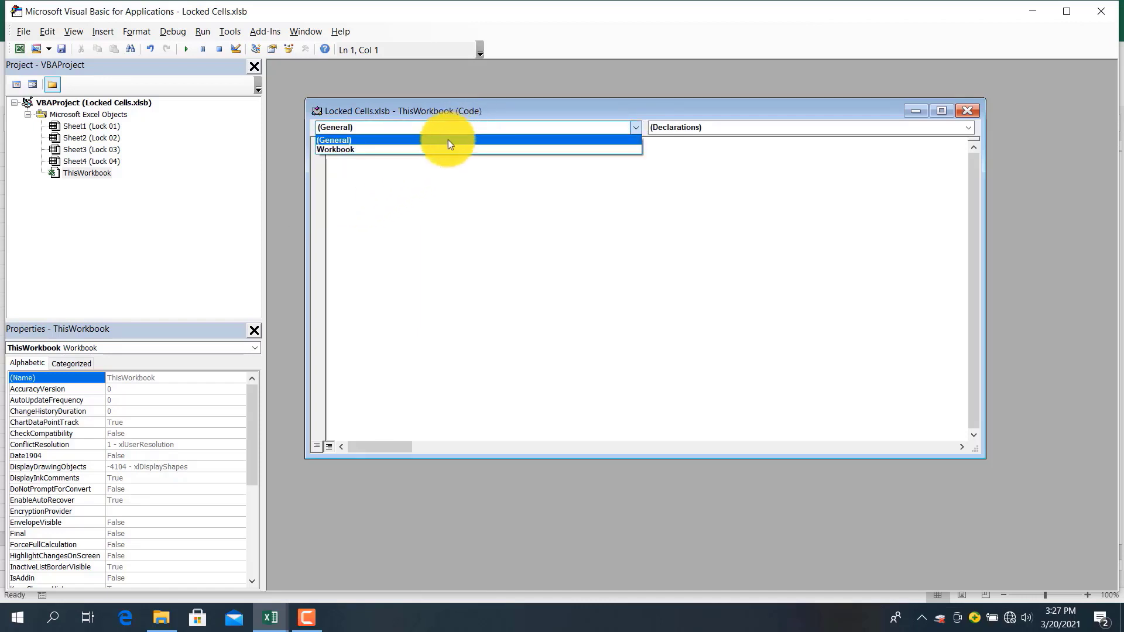
left_click(399, 150)
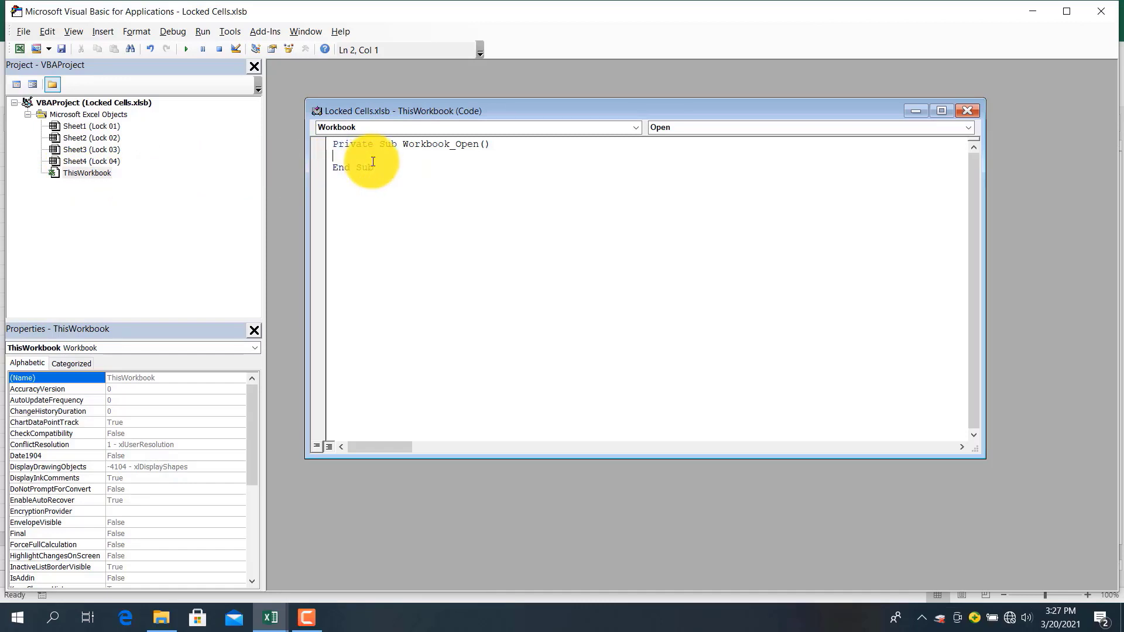
Write the line If ThisWorkbook.Name <> "Locked Cells.xlsb" Then in Workbook_Open
type("If Thisworkb")
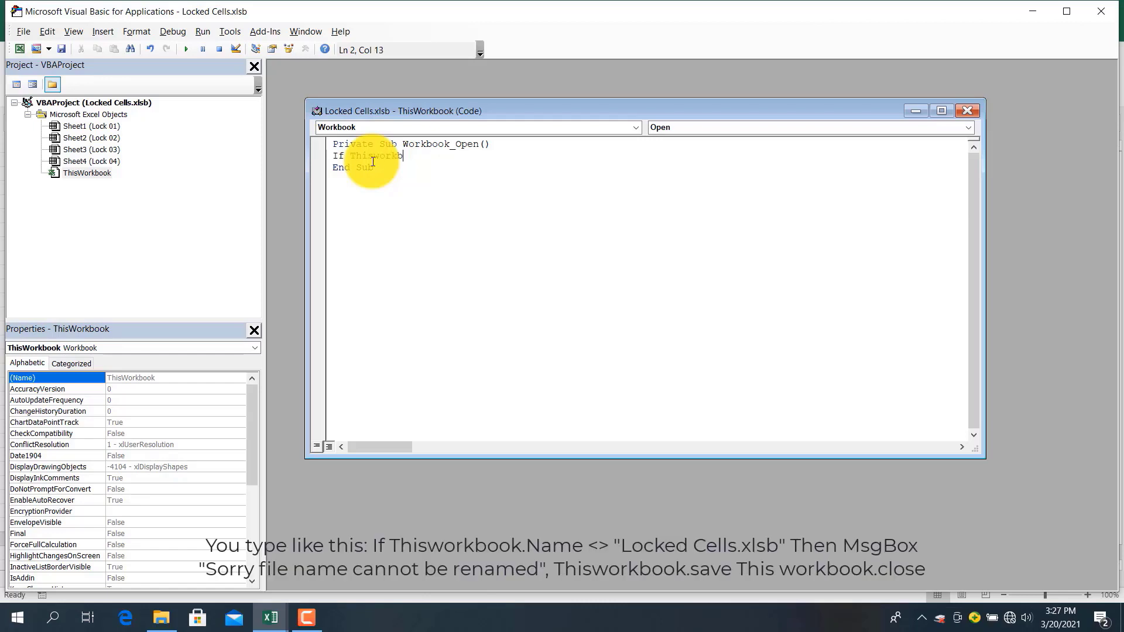
type("ook.name")
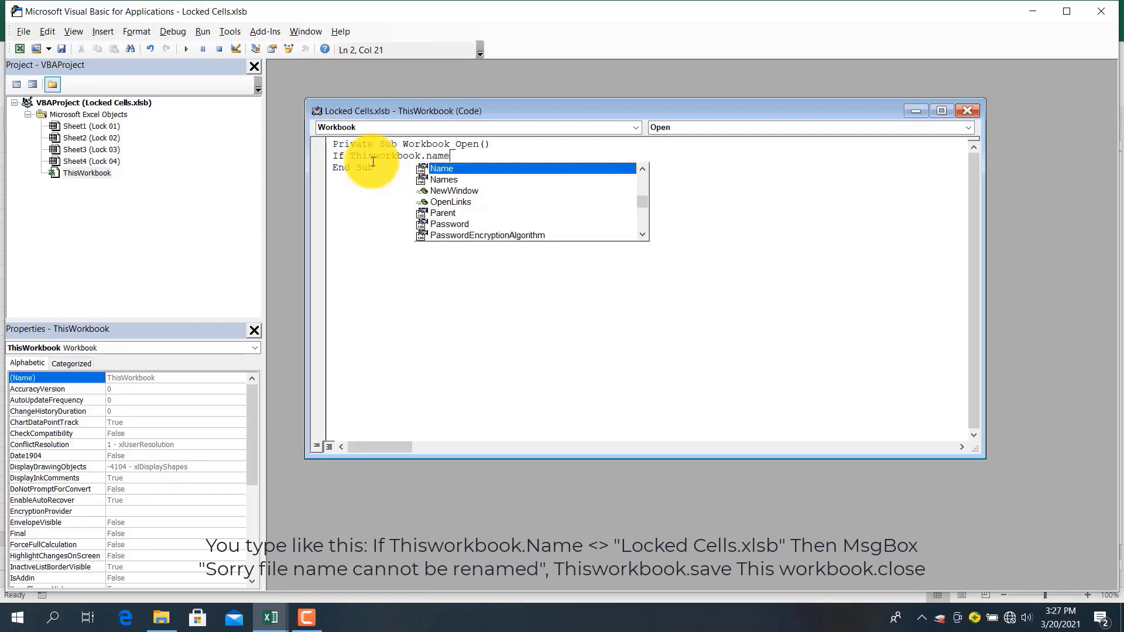
type("<>")
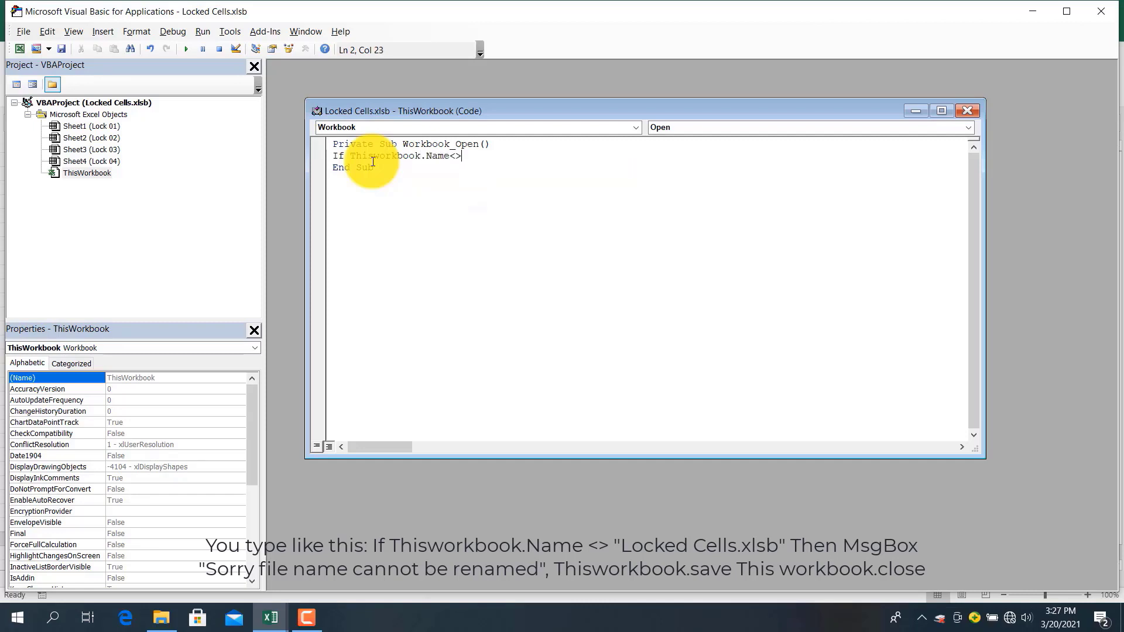
type("\"A")
key("BackSpace")
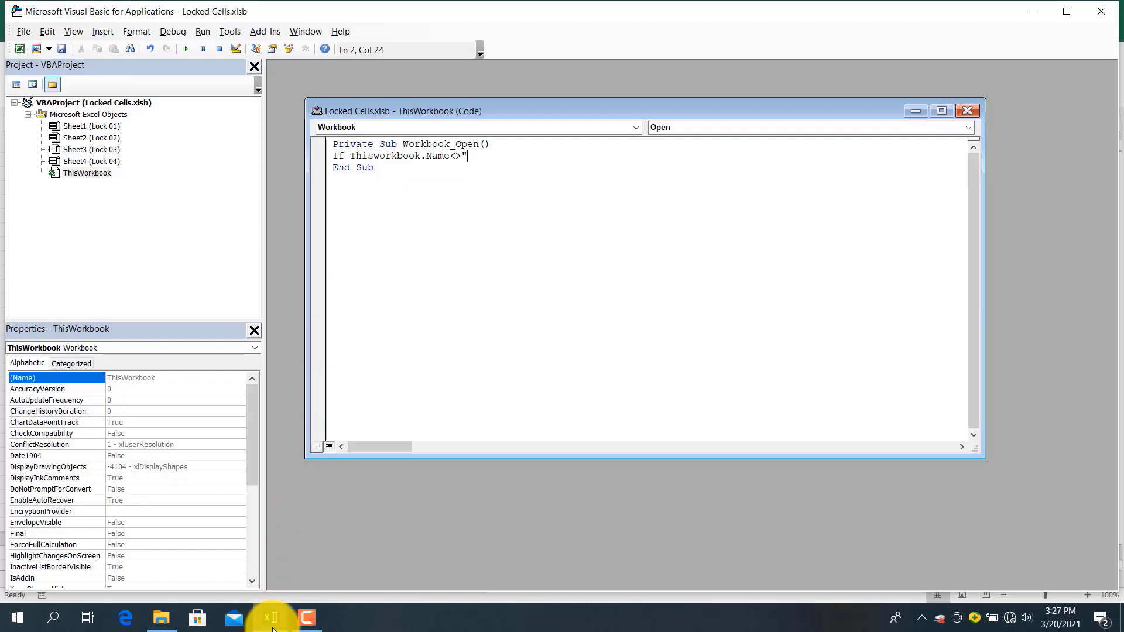
mouse_move(272, 628)
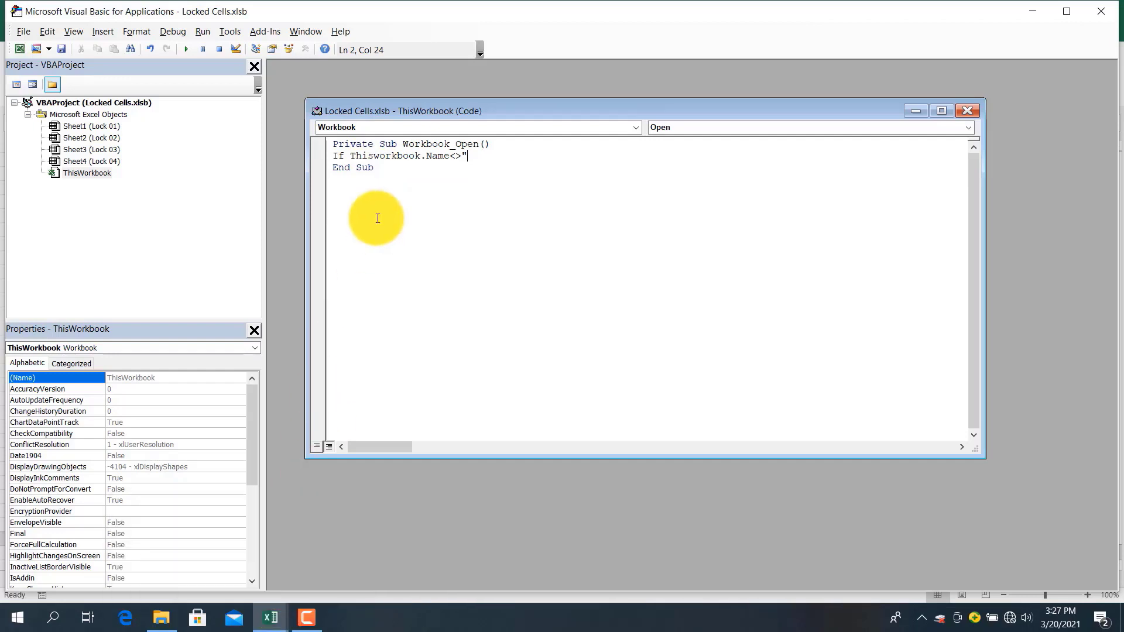
type("Locked Cells.xlsb")
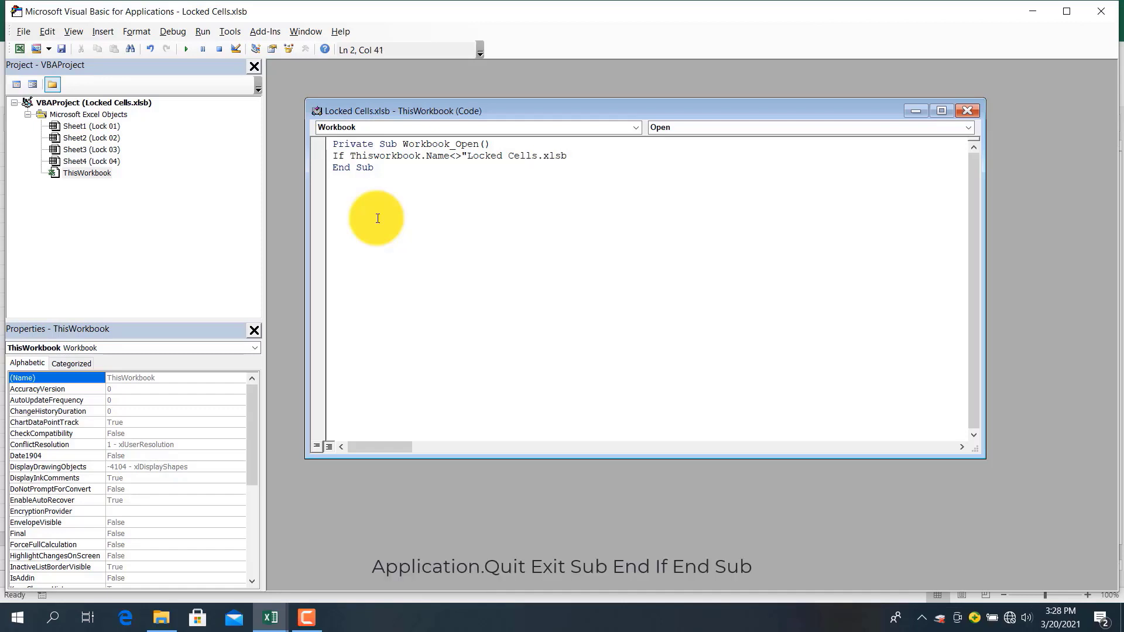
type("\"Then")
key("Return")
Begin the MsgBox warning "Maaf, Nama file harus ''Locked Cells.xlsb, Tidak bisa diganti''"
type("MsgBOx")
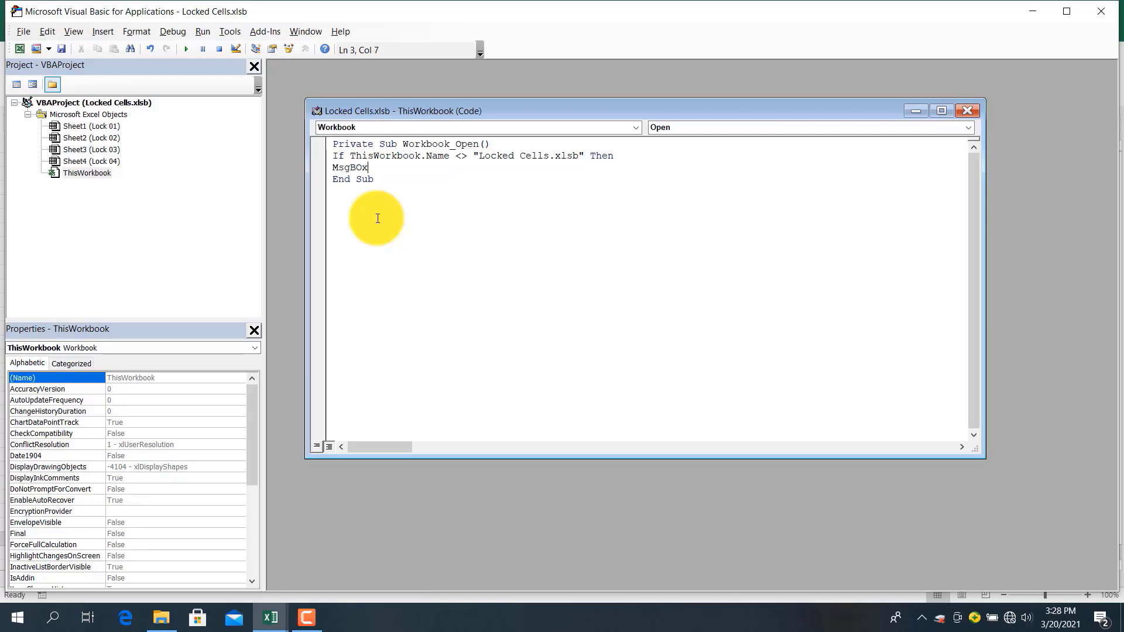
type("\"Maaf, Nama file harus ''Lock")
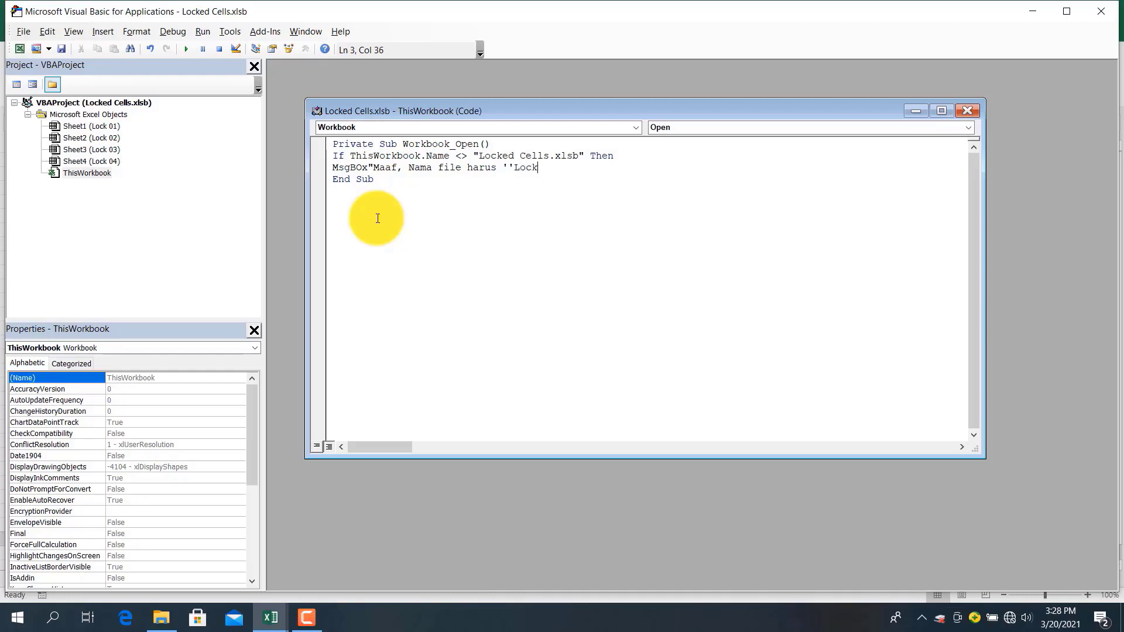
type("ed Cells.xlsb, Tidak bisa diganti")
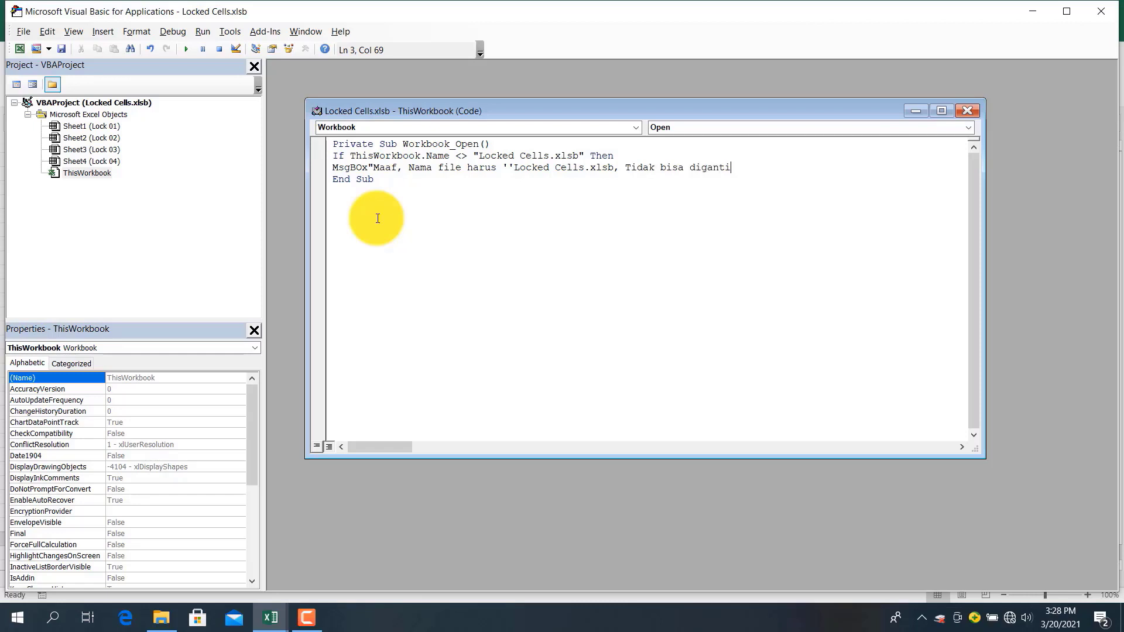
type("'',\"")
Add ThisWorkbook.Save and ThisWorkbook.Close lines after the warning message
key("Return")
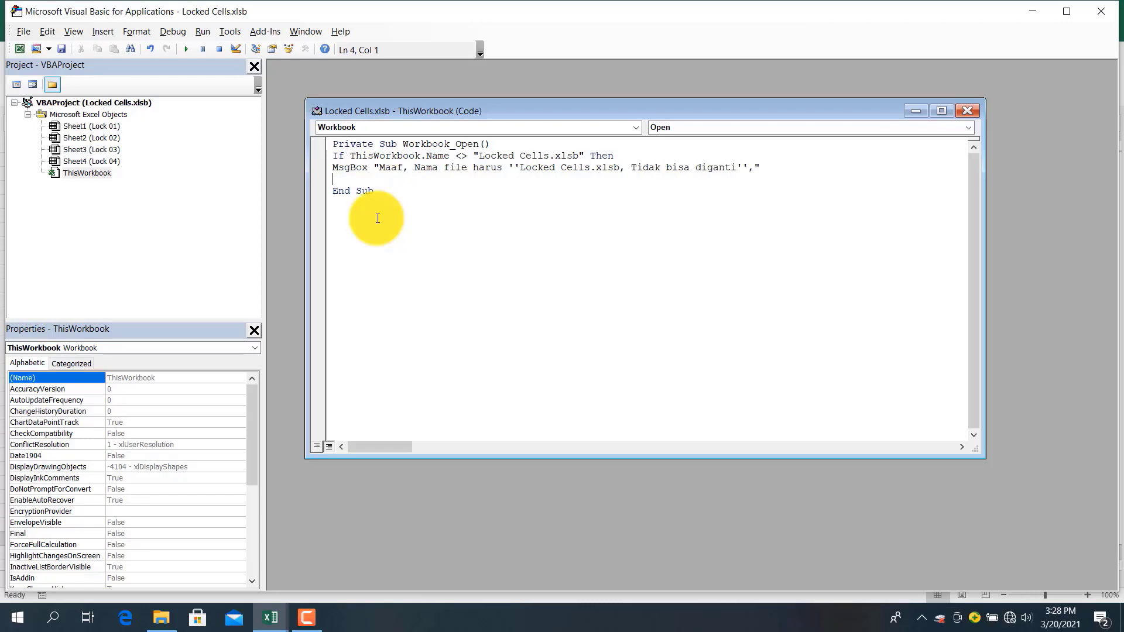
type("T")
type("his")
type("Wor")
key("BackSpace")
type("rkbook.Save")
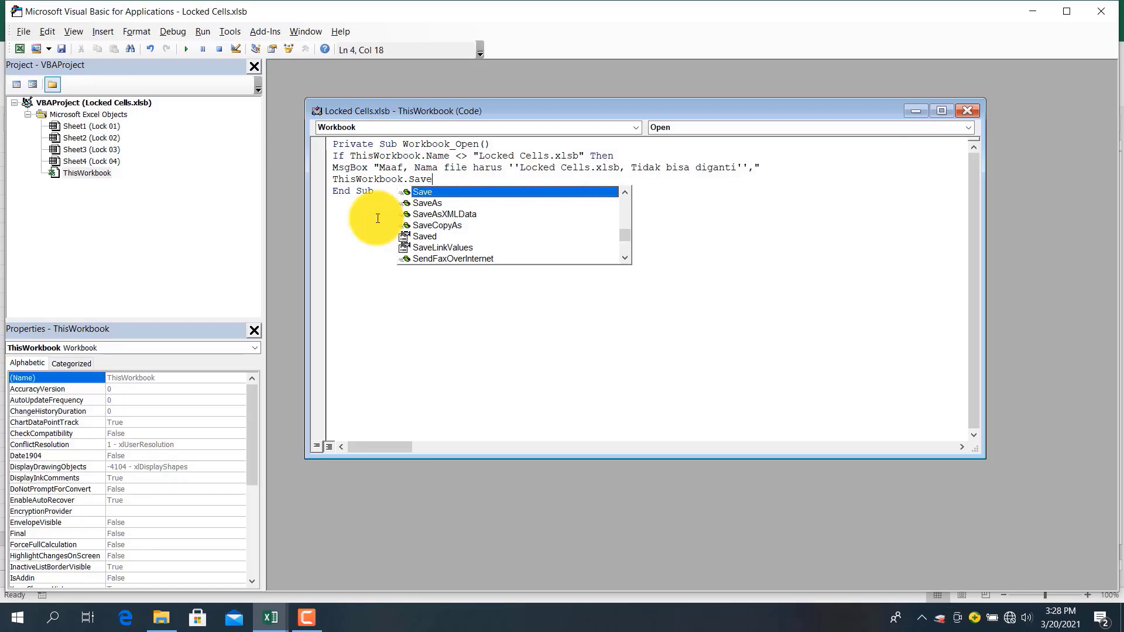
key("Return")
type("Thi")
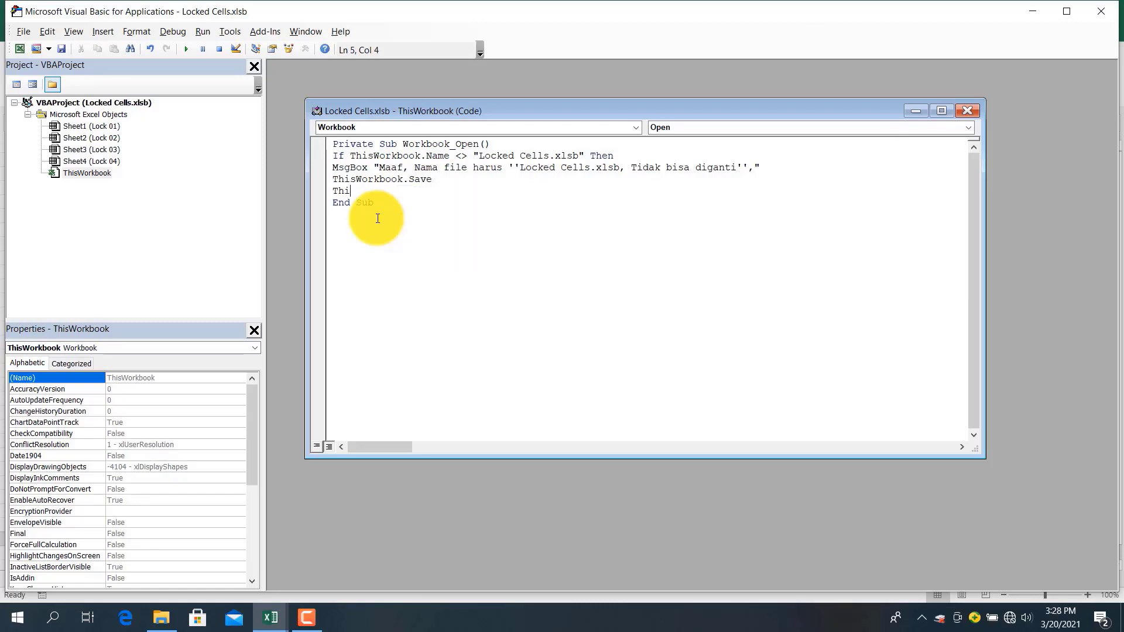
type("sWorkbook.Co")
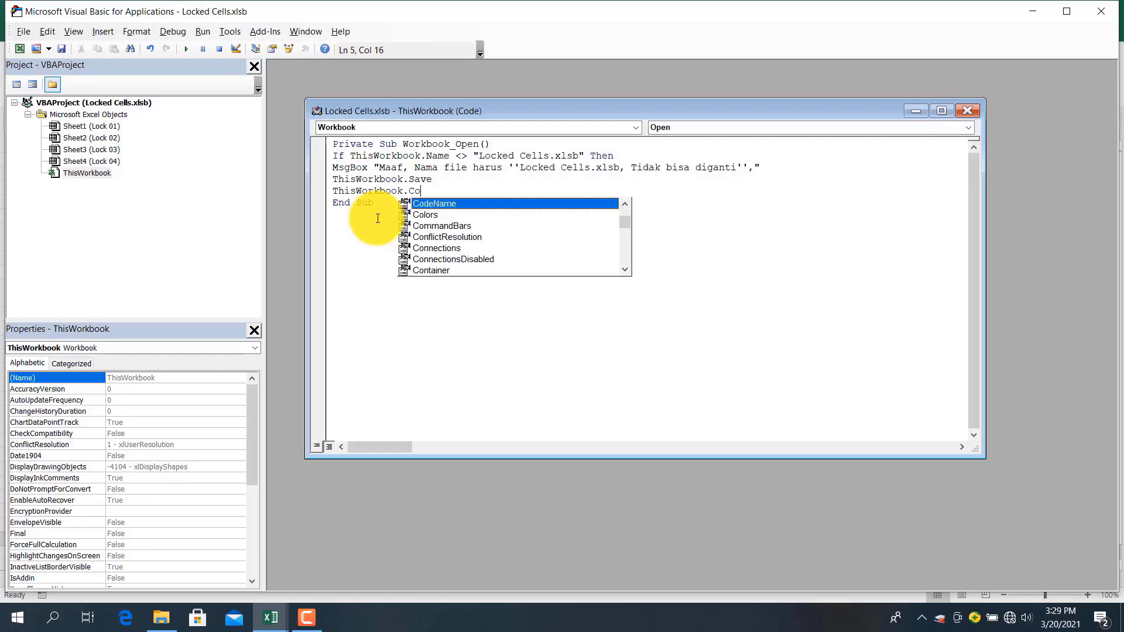
key("BackSpace")
type("lose")
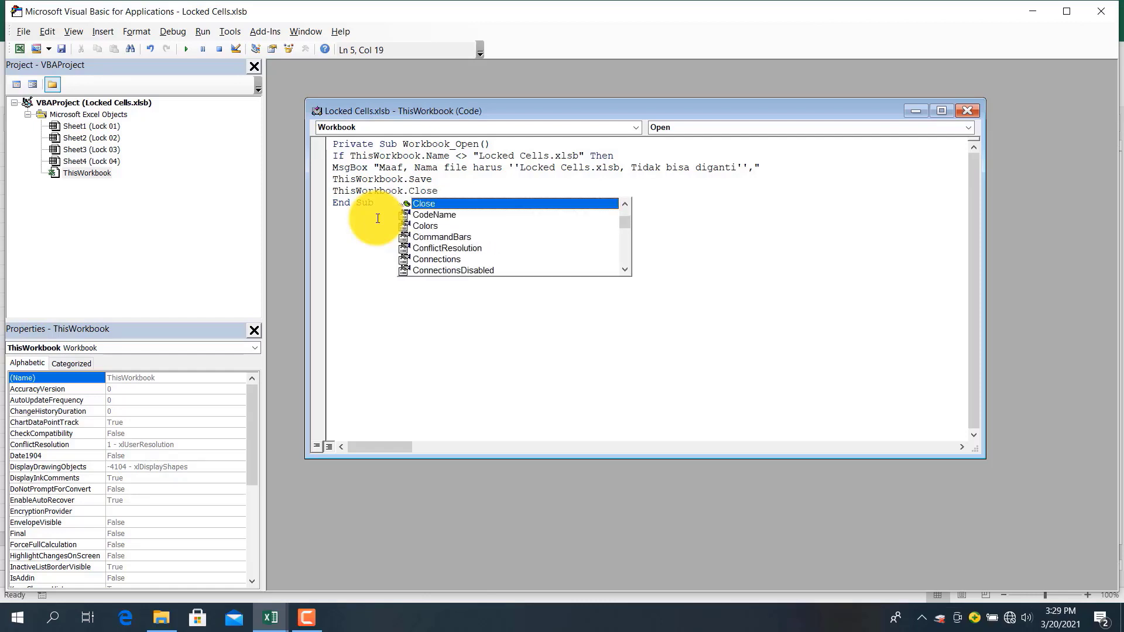
key("Return")
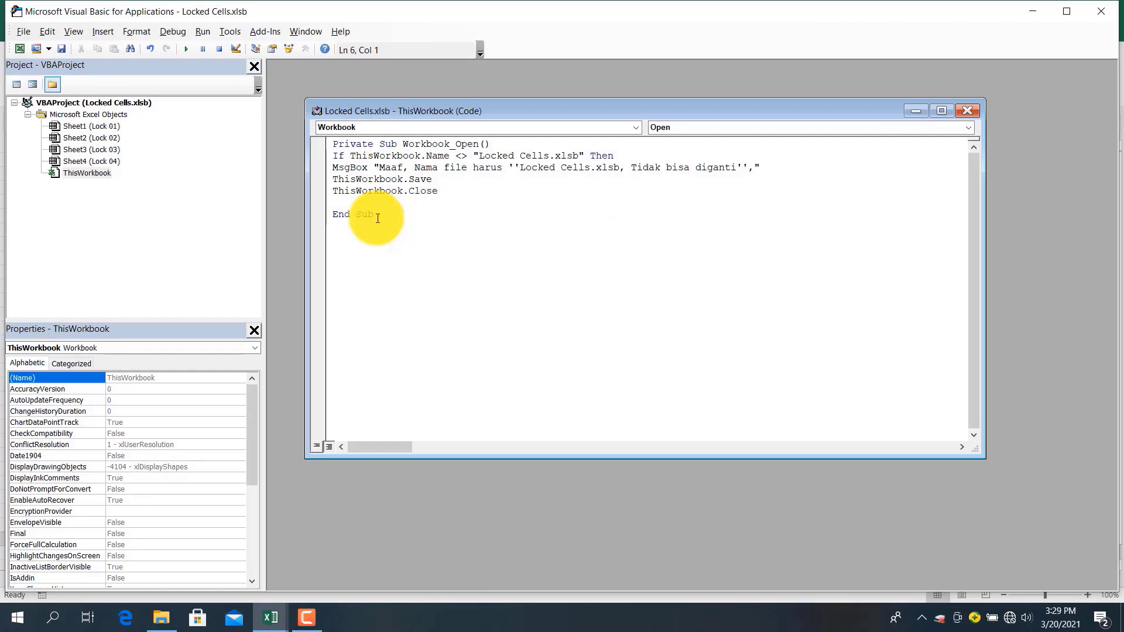
Add Application.Quit, Exit Sub and End If, then close the code window and VBA editor
type("Application.Quit")
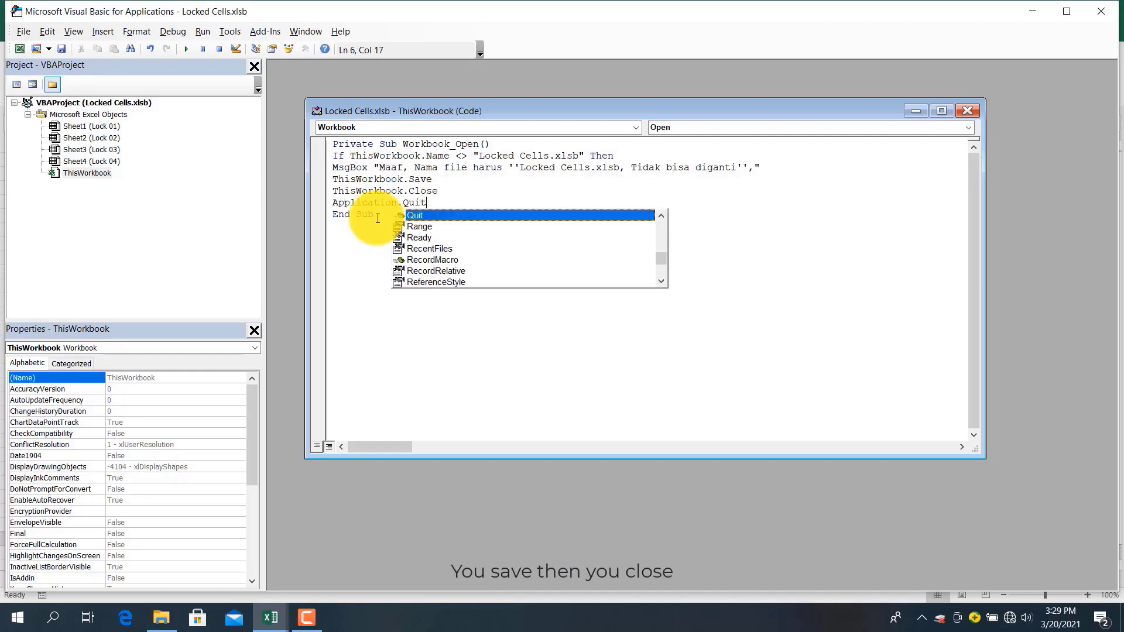
key("Return")
type("Exit")
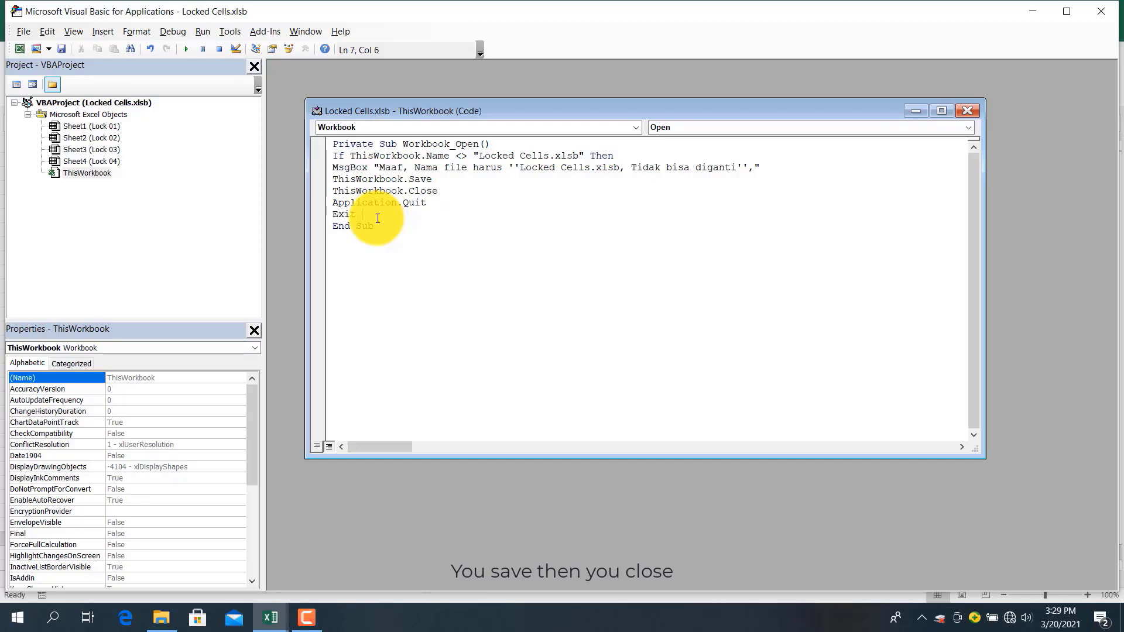
type(" Sub")
key("Return")
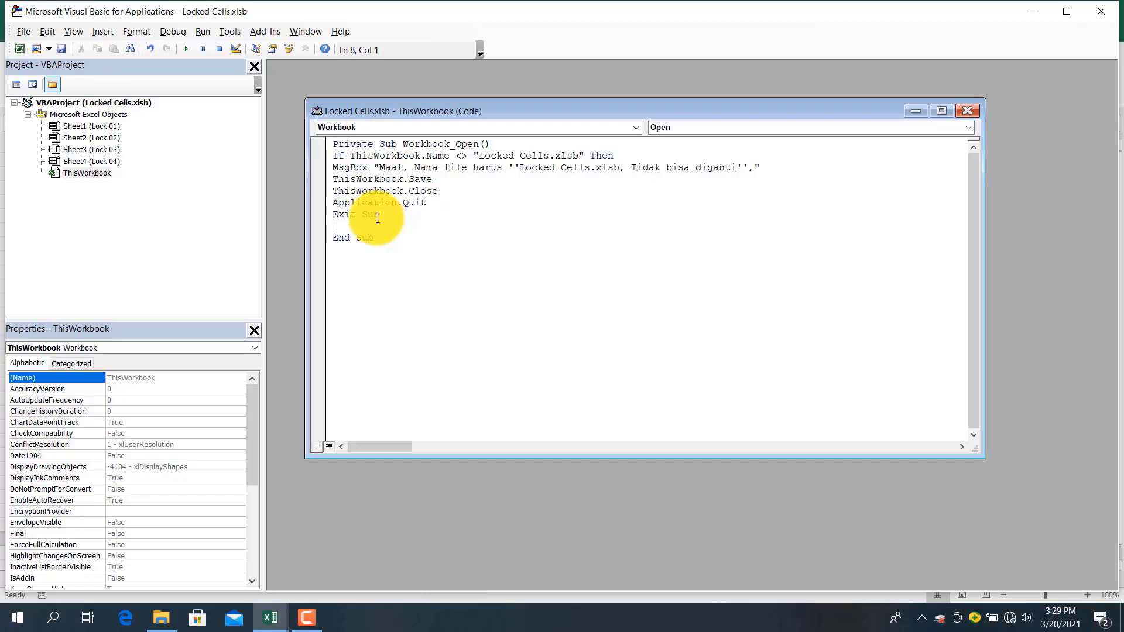
type("End If")
left_click(413, 252)
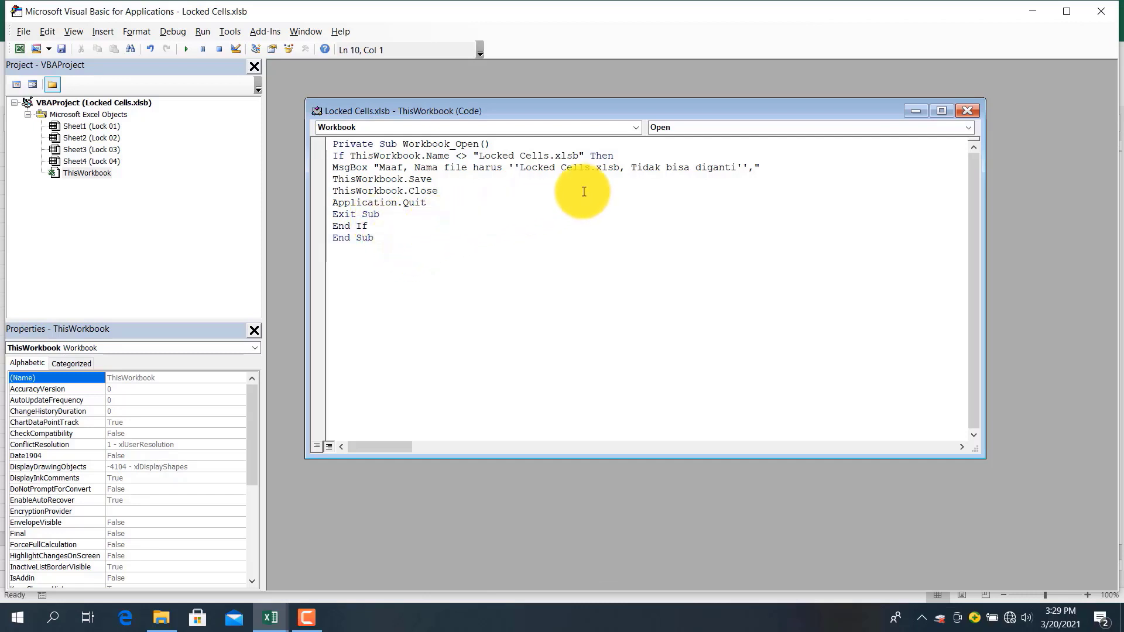
left_click(968, 111)
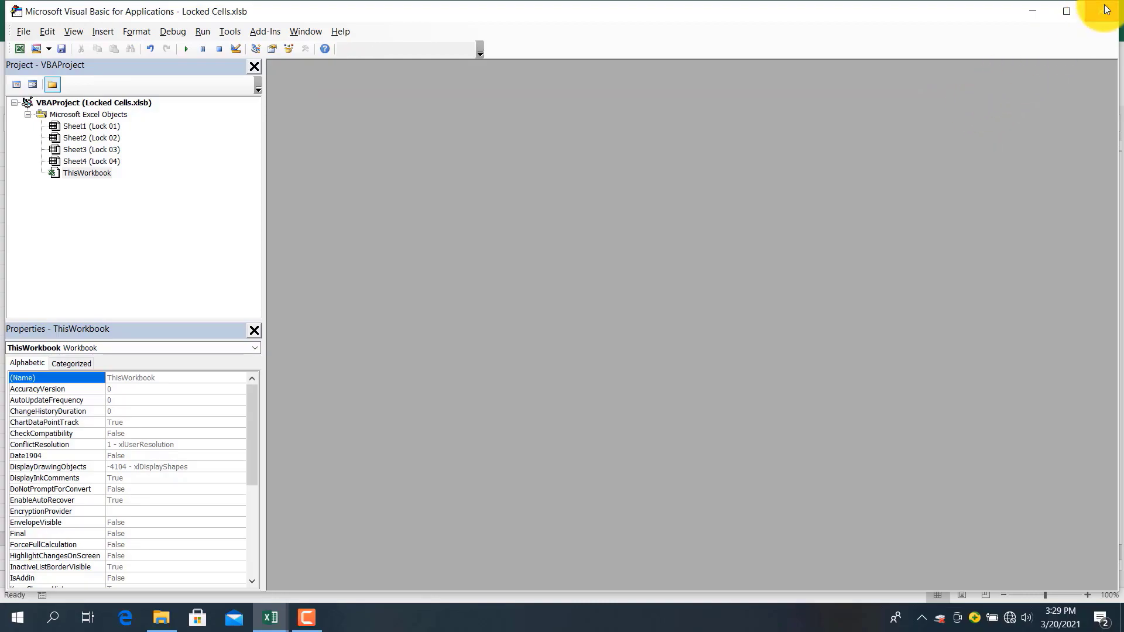
left_click(1099, 11)
Close the workbook, rename the Locked Cells file to Locked Cells 01 in Latihan Excel, and open it
left_click(410, 242)
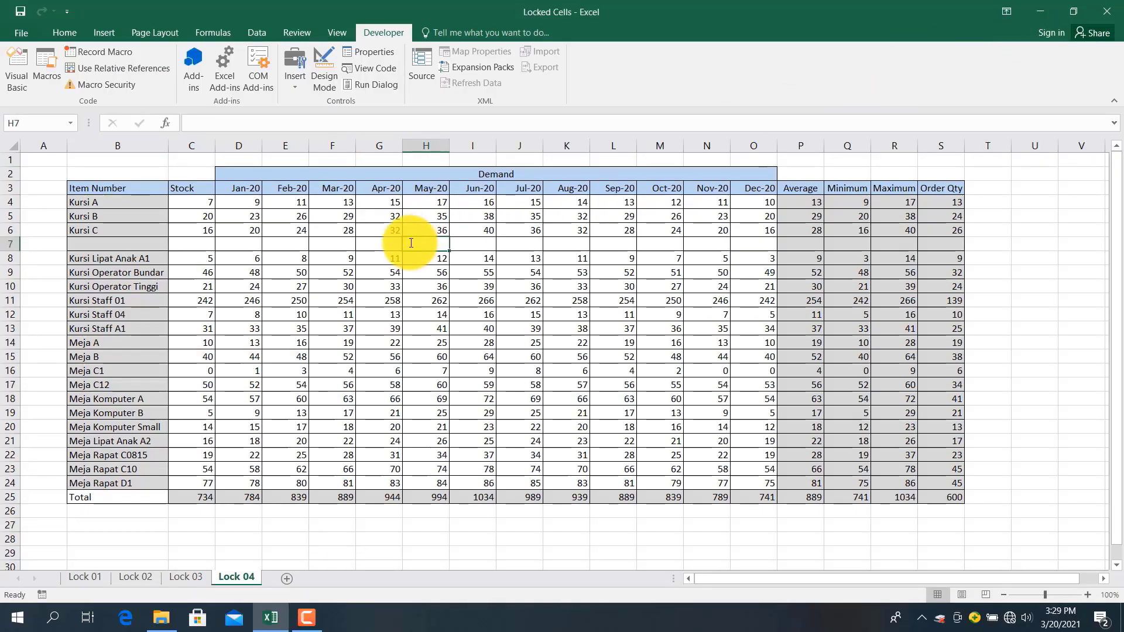
left_click(1101, 11)
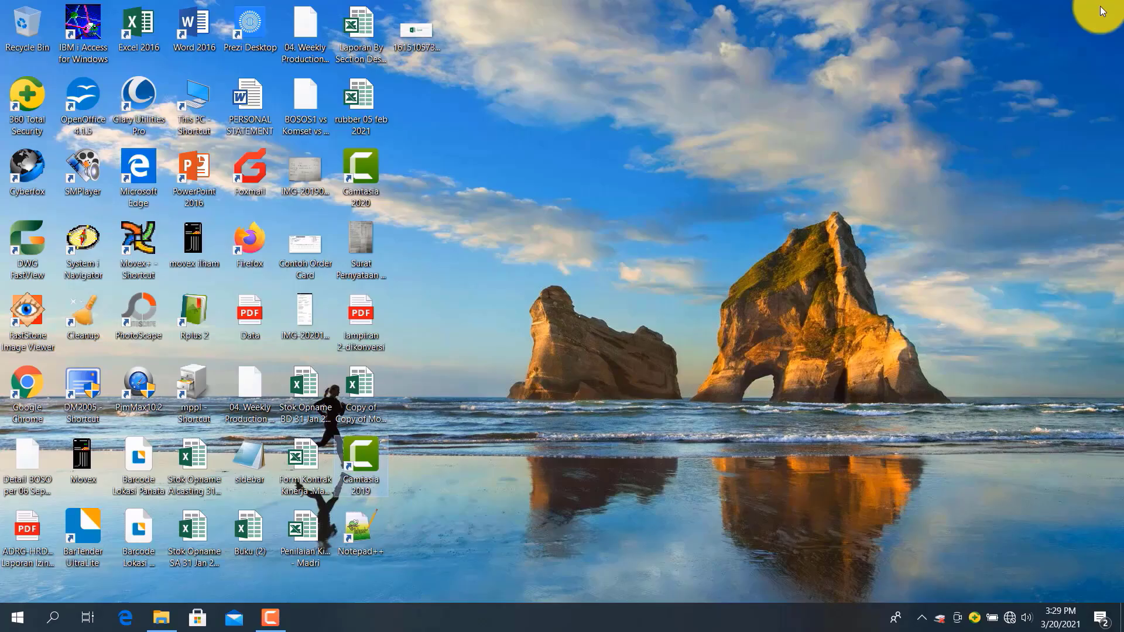
left_click(159, 610)
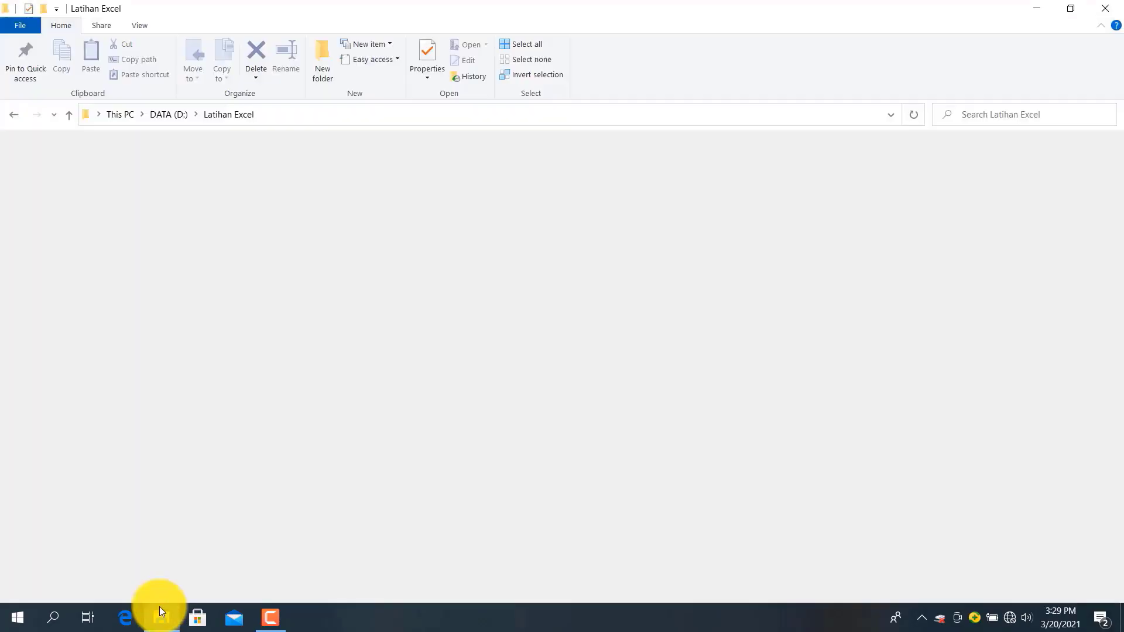
left_click(307, 308)
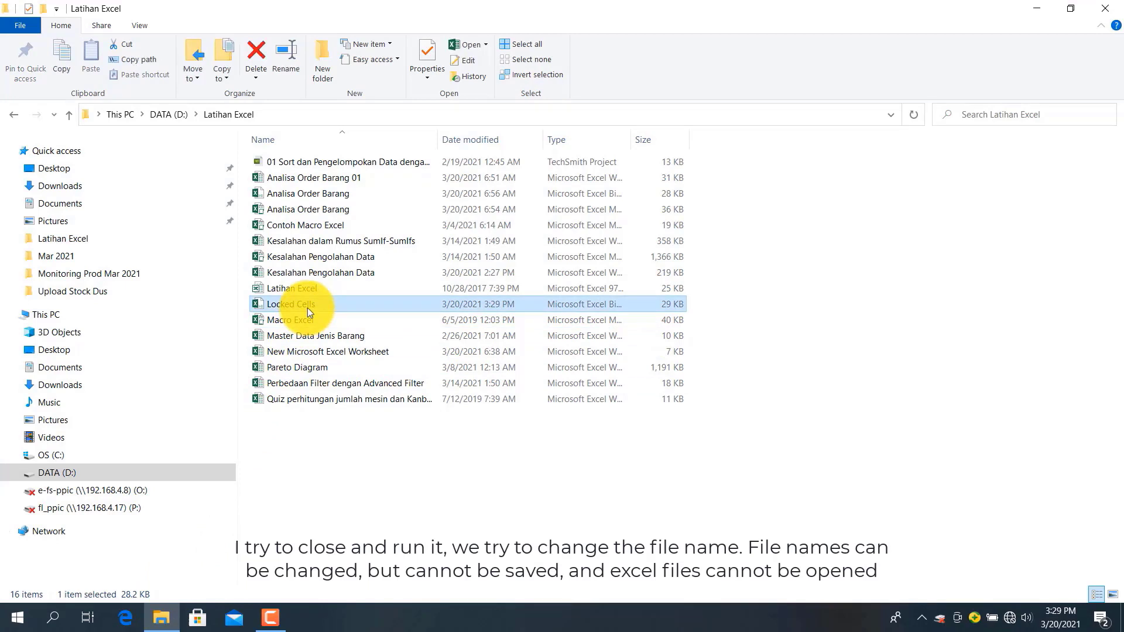
right_click(309, 310)
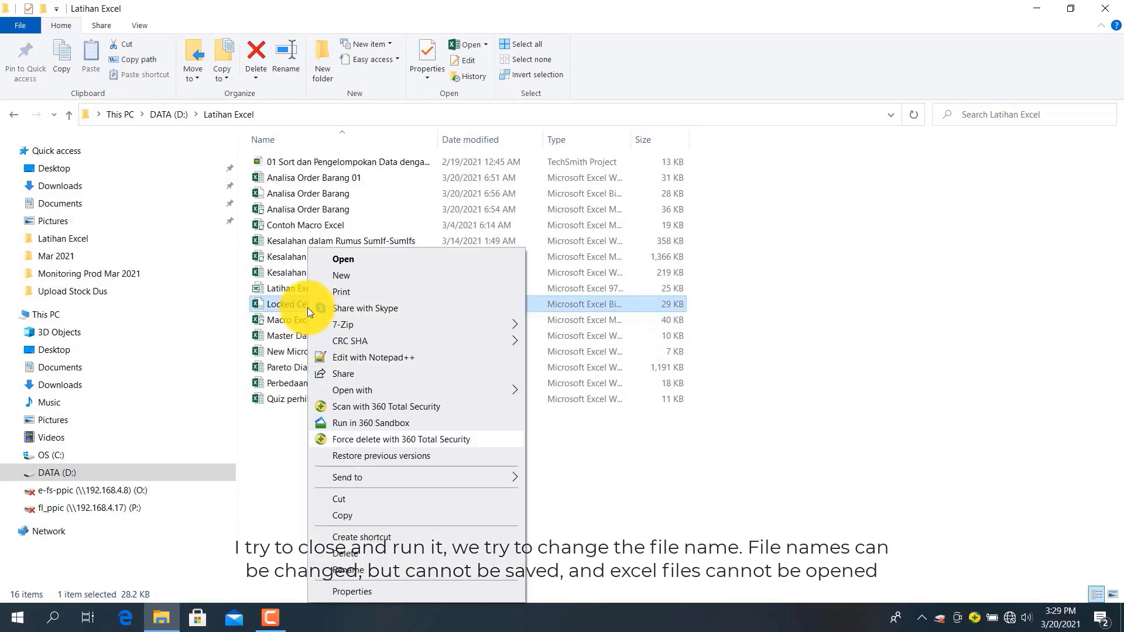
left_click(347, 569)
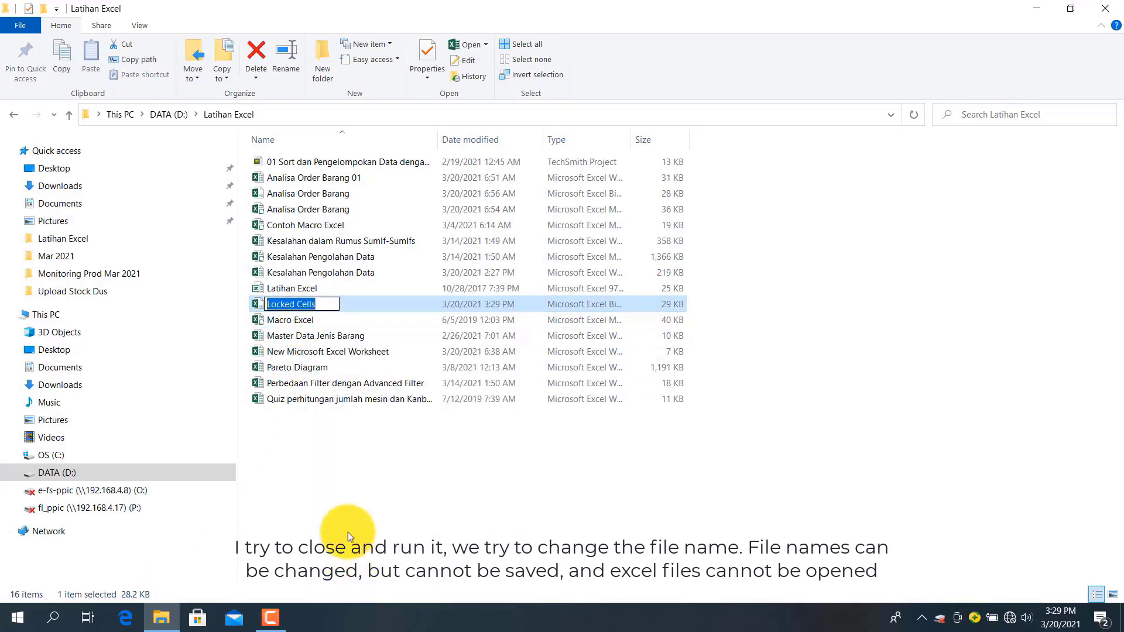
left_click(321, 301)
type("(2")
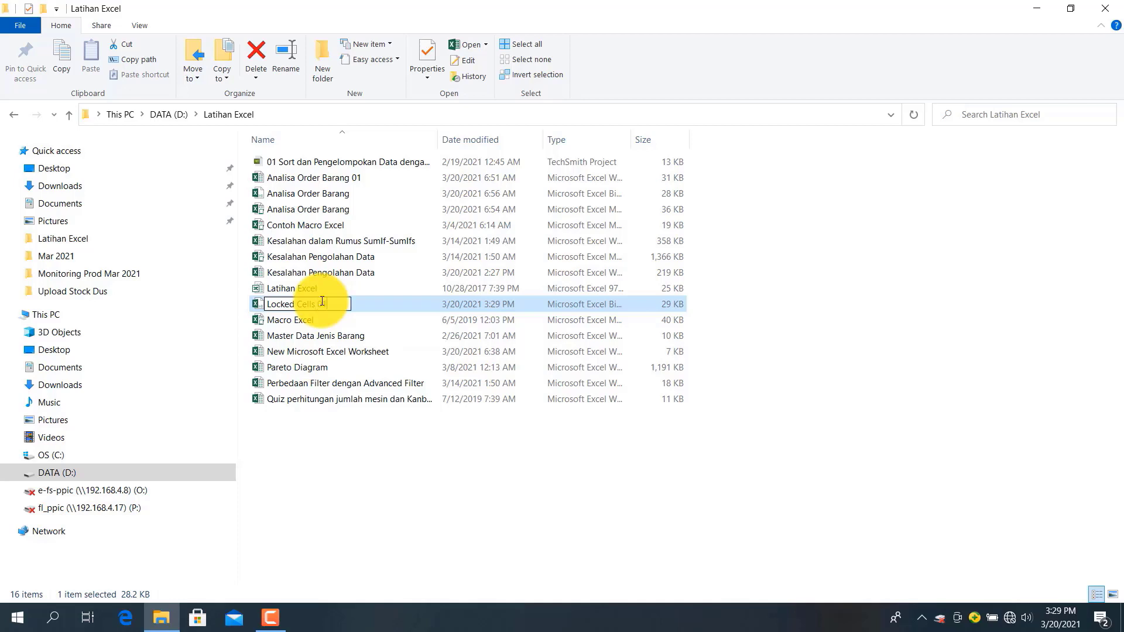
key("Return")
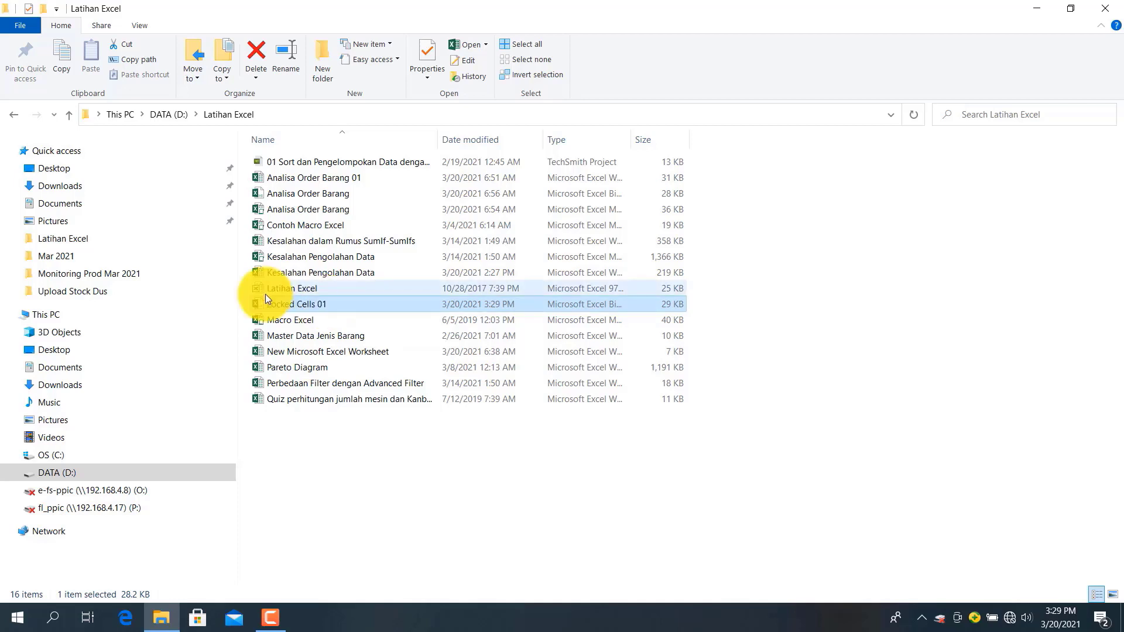
double_click(280, 307)
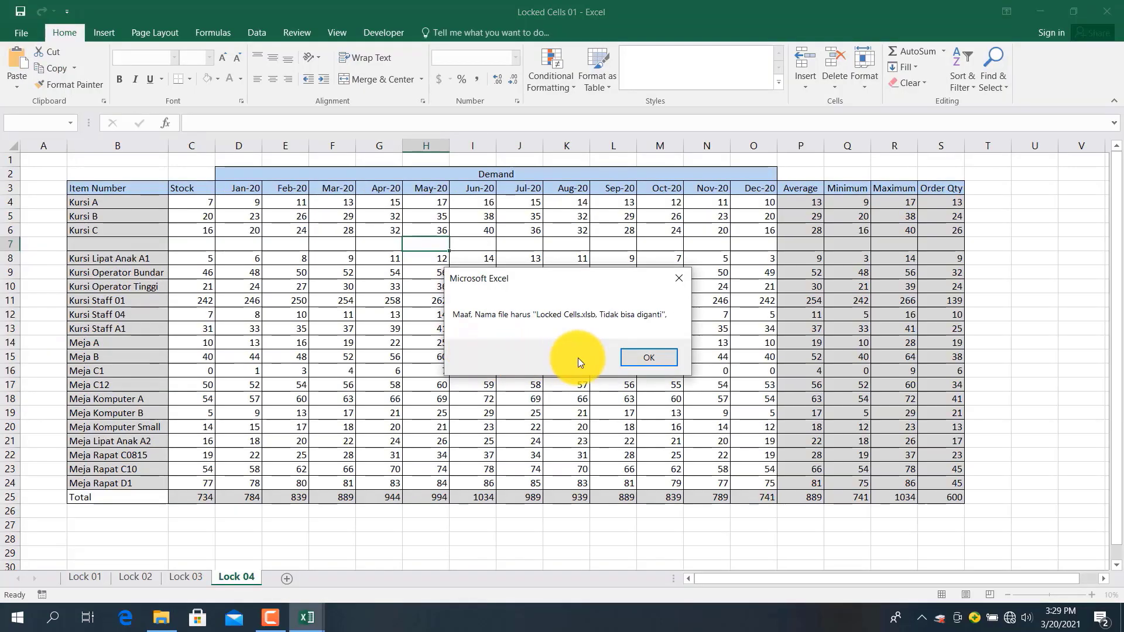
Dismiss the wrong-file-name warning and the activation error dialog
left_click(637, 360)
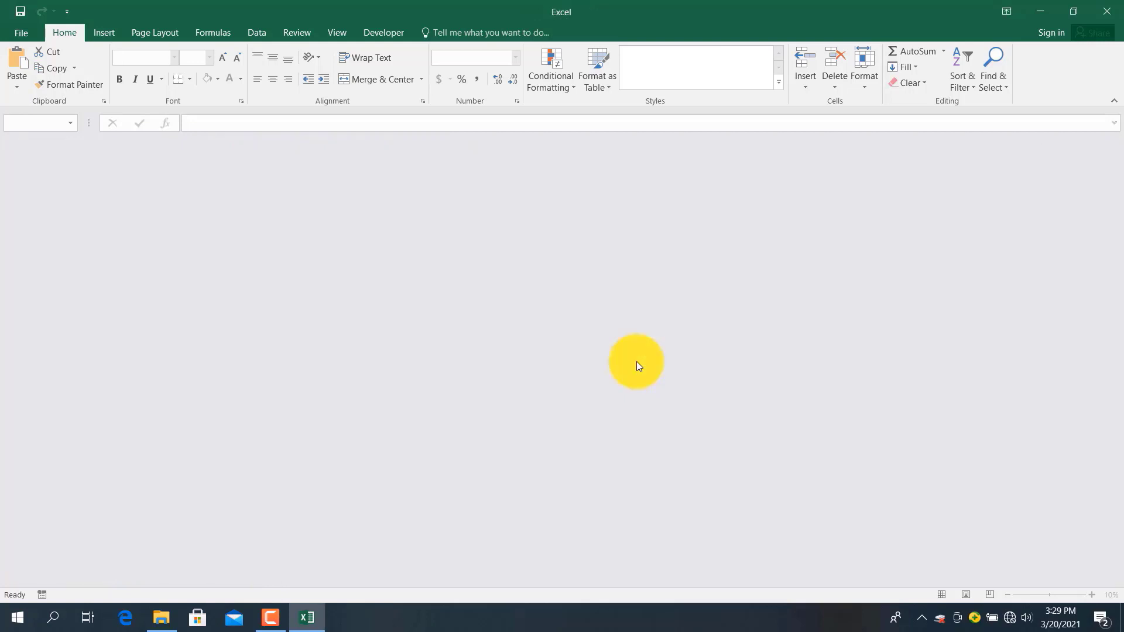
left_click(699, 64)
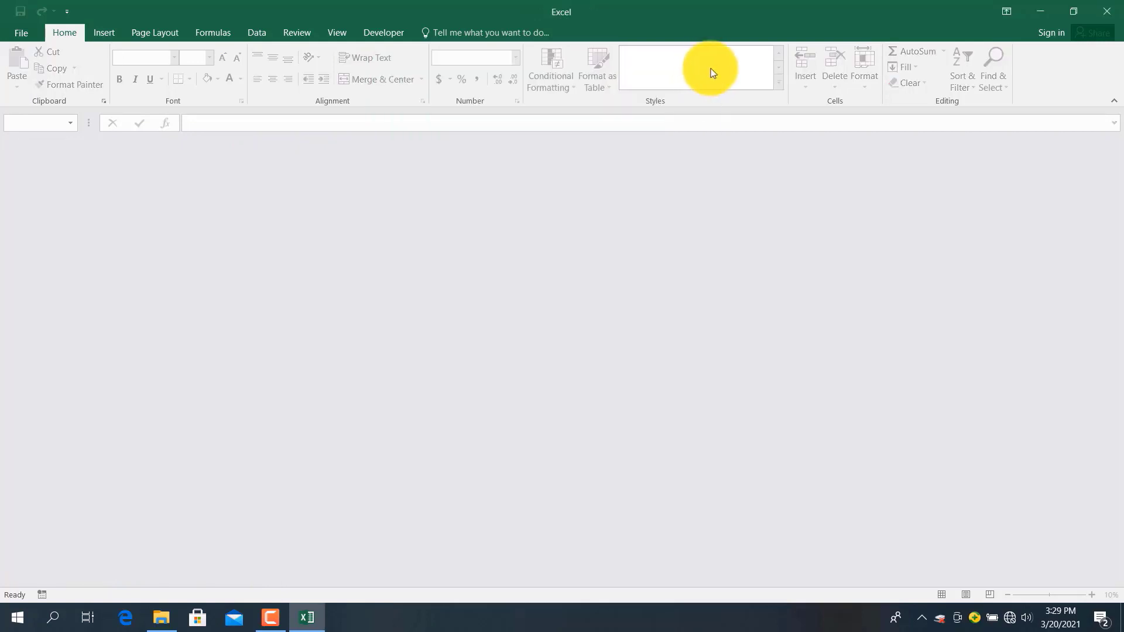
Close the empty Excel window, rename Locked Cells 01 back to Locked Cells, and open it
left_click(1107, 10)
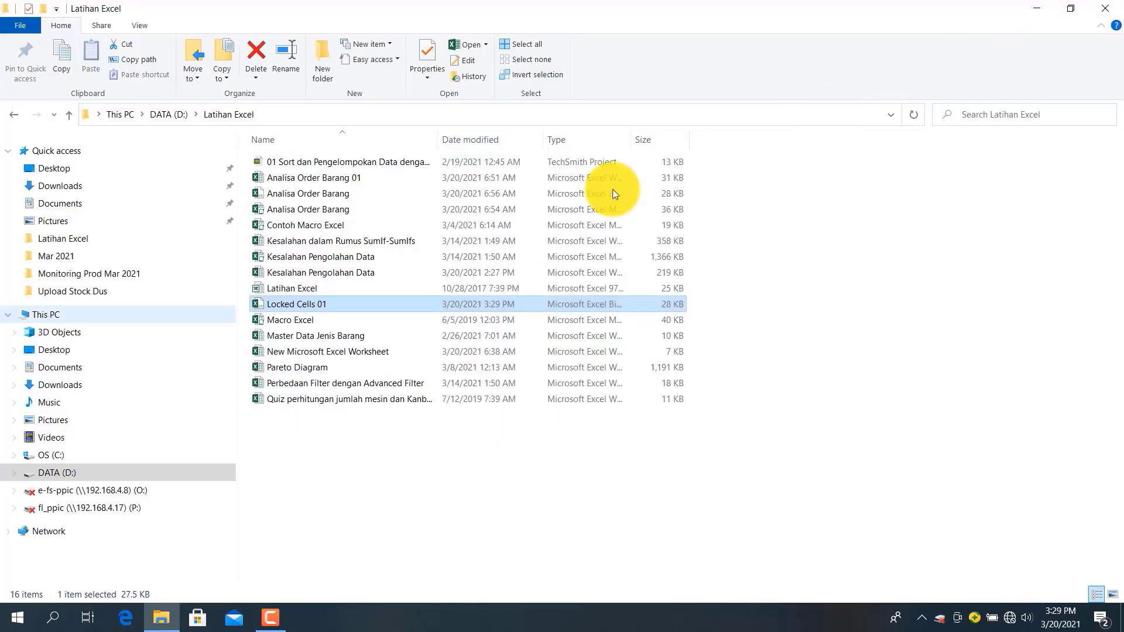
right_click(269, 308)
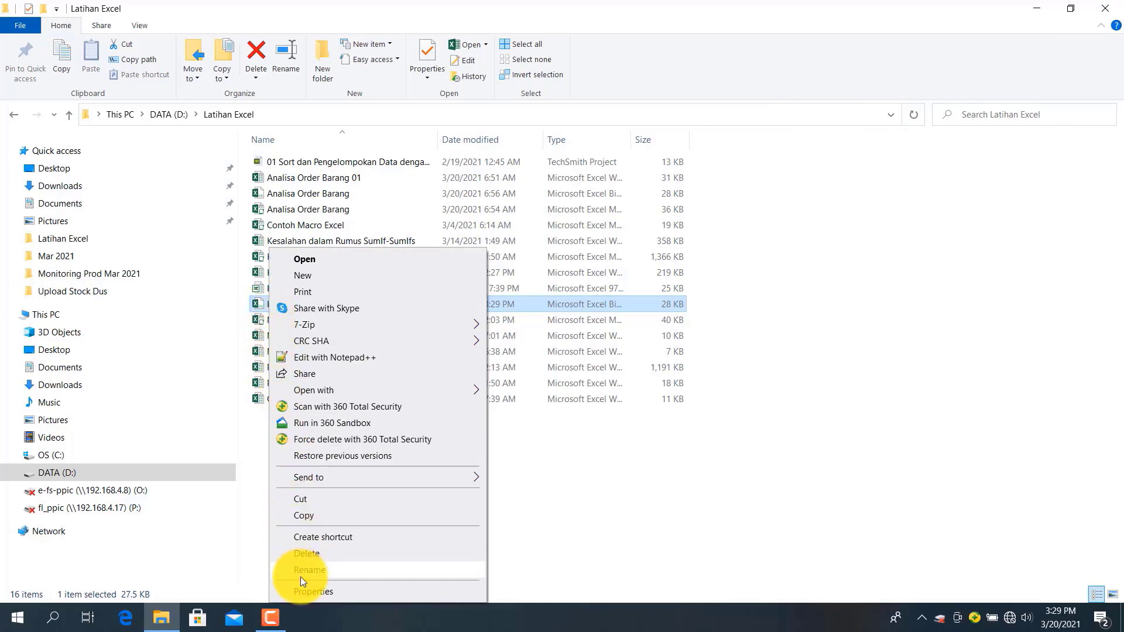
left_click(300, 576)
left_click(318, 304)
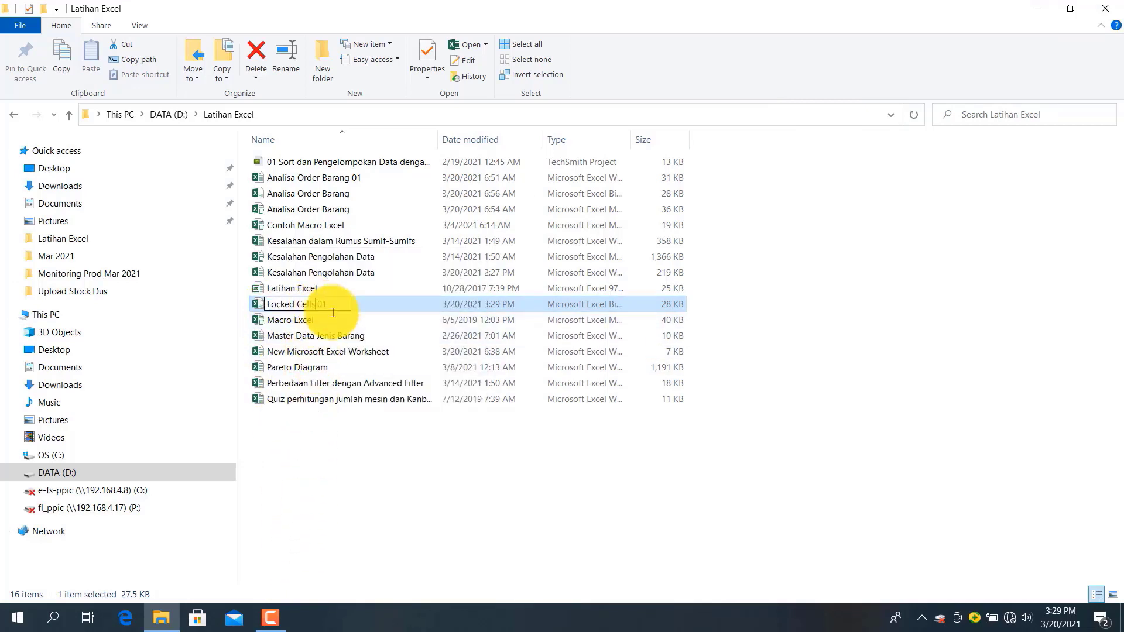
key("BackSpace")
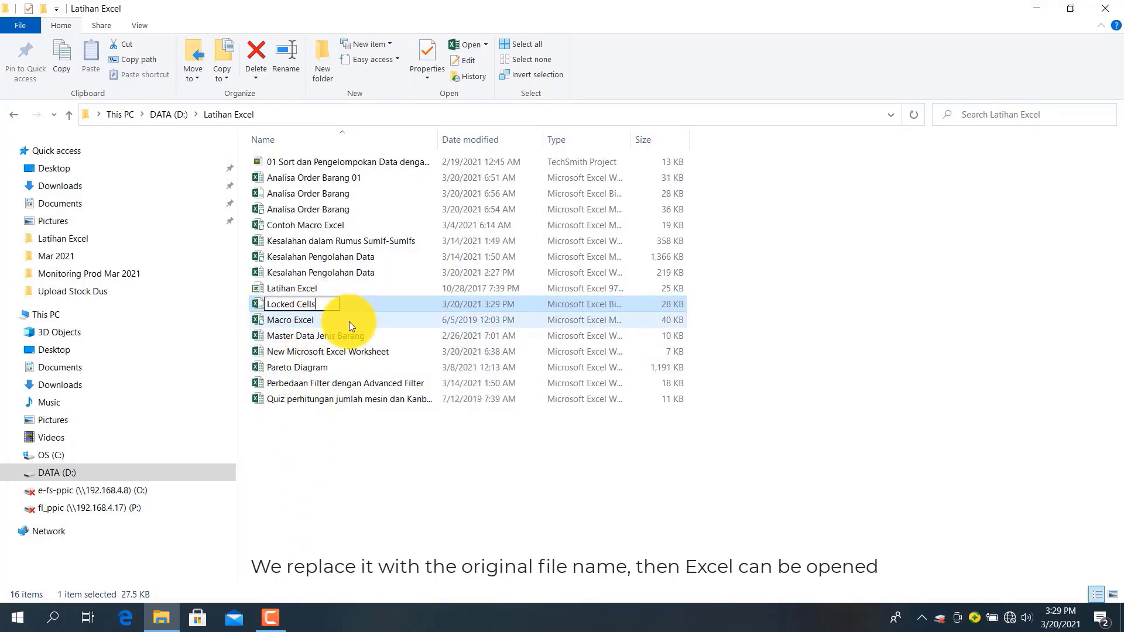
left_click(258, 304)
double_click(261, 303)
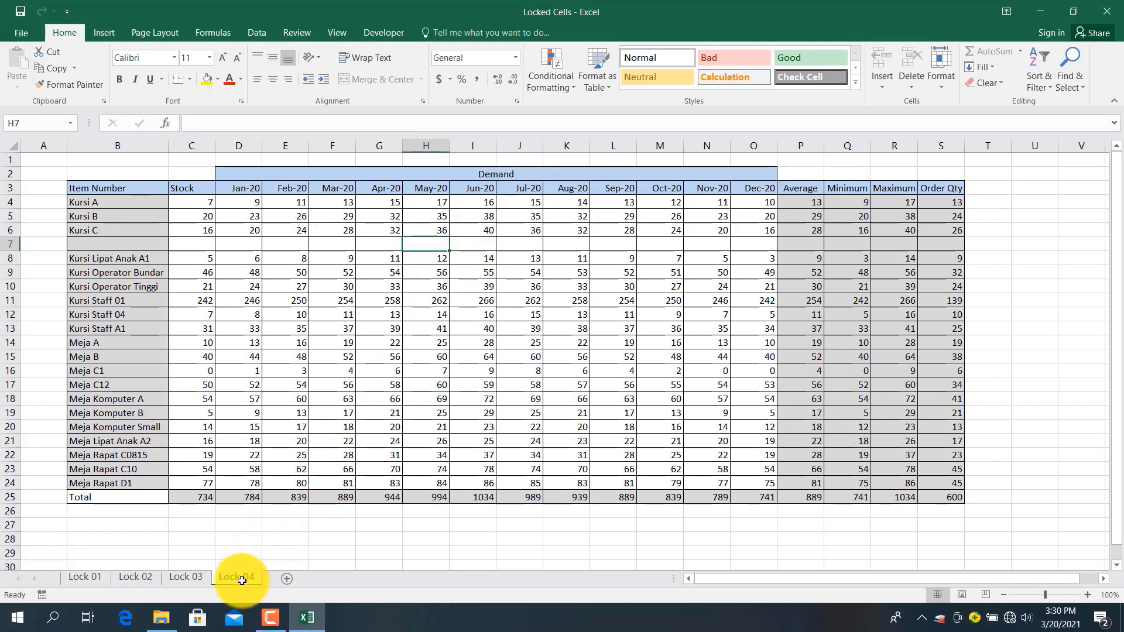
left_click(128, 422)
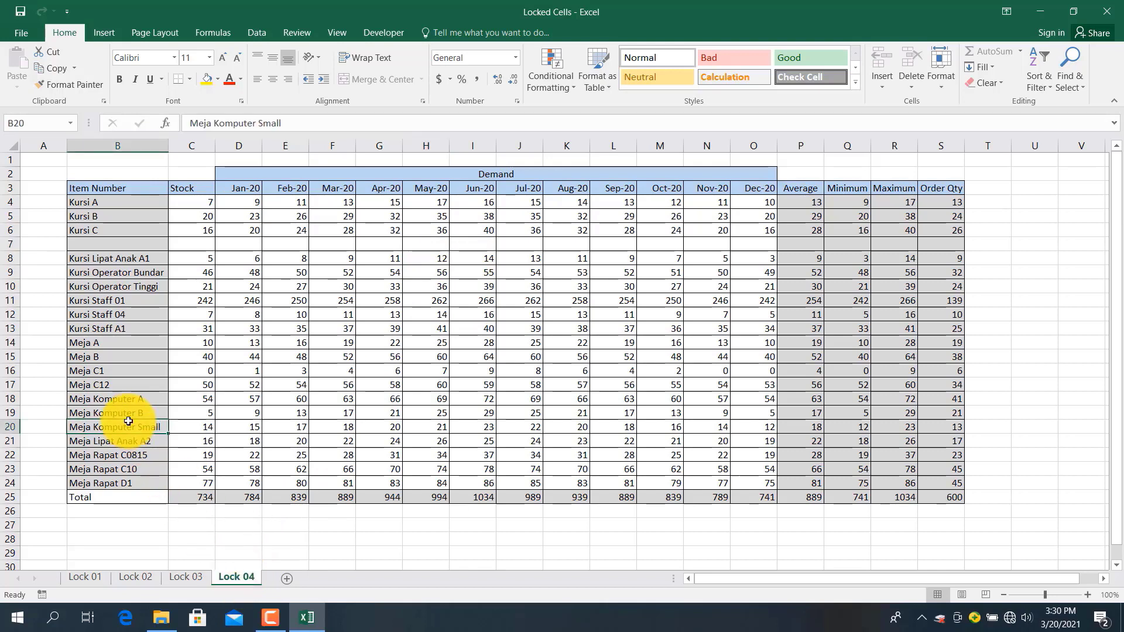
double_click(128, 422)
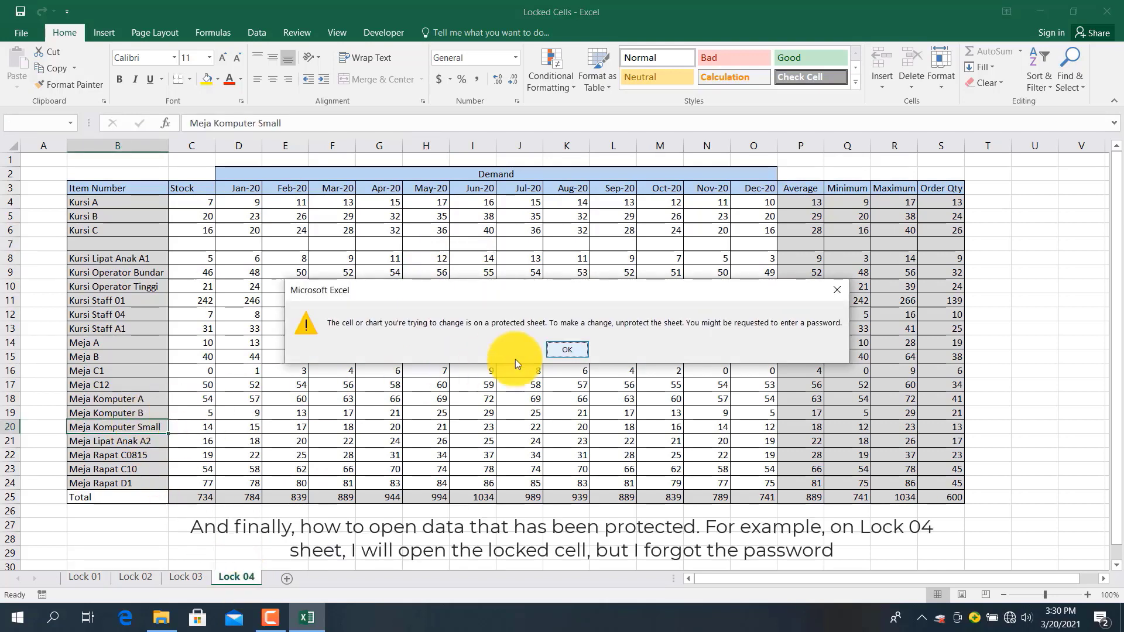
left_click(564, 350)
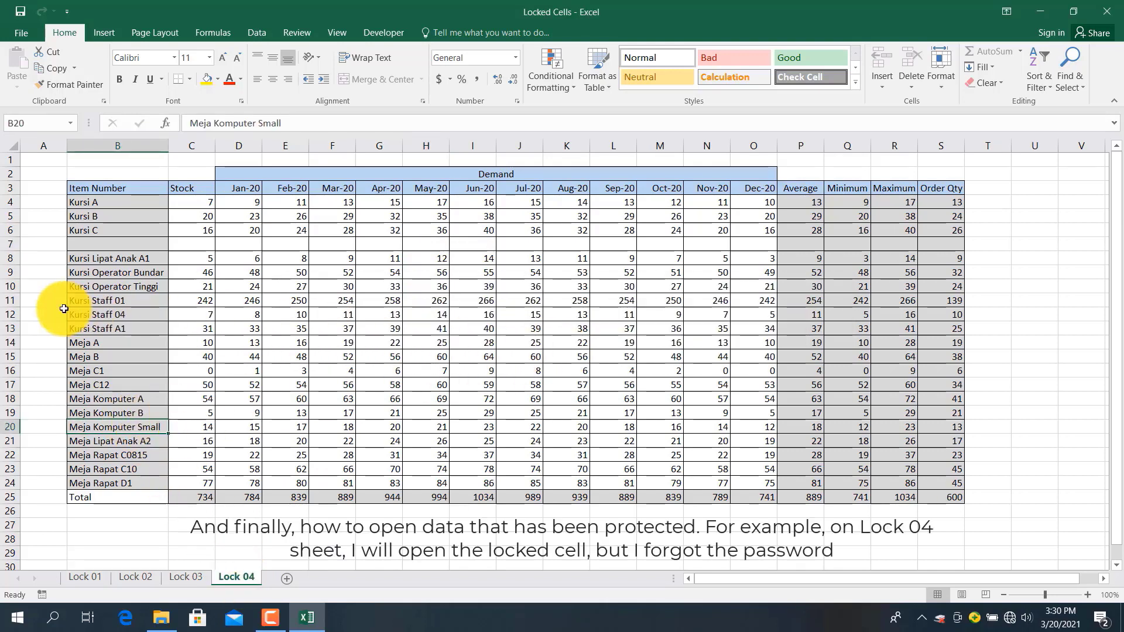
left_click(100, 201)
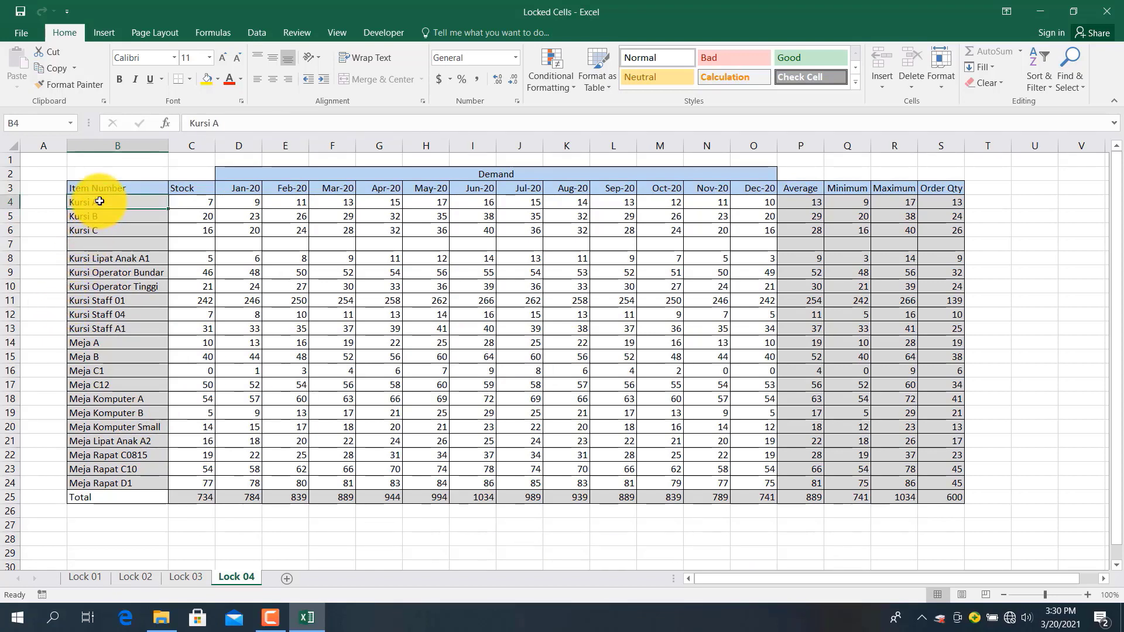
left_click(74, 244)
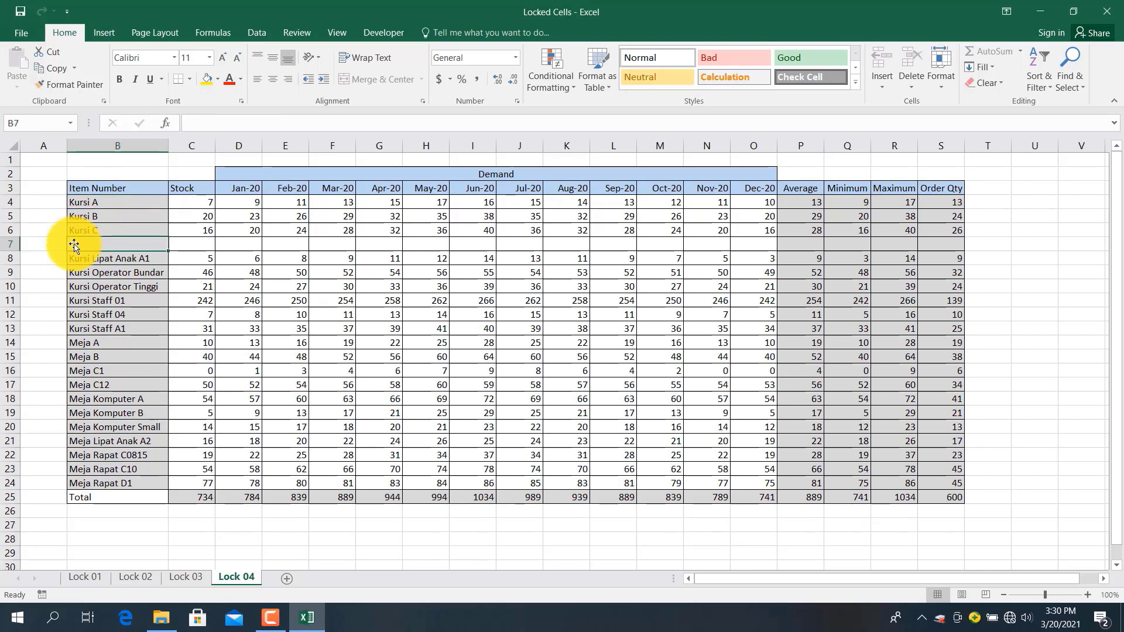
left_click(8, 244)
right_click(9, 244)
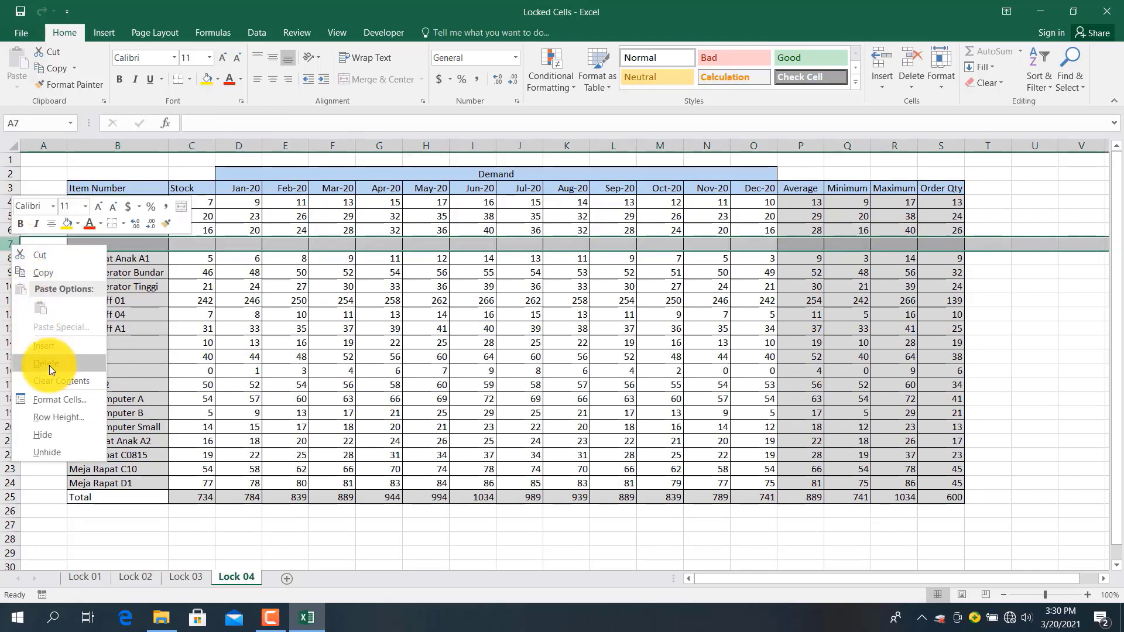
left_click(68, 370)
left_click(565, 354)
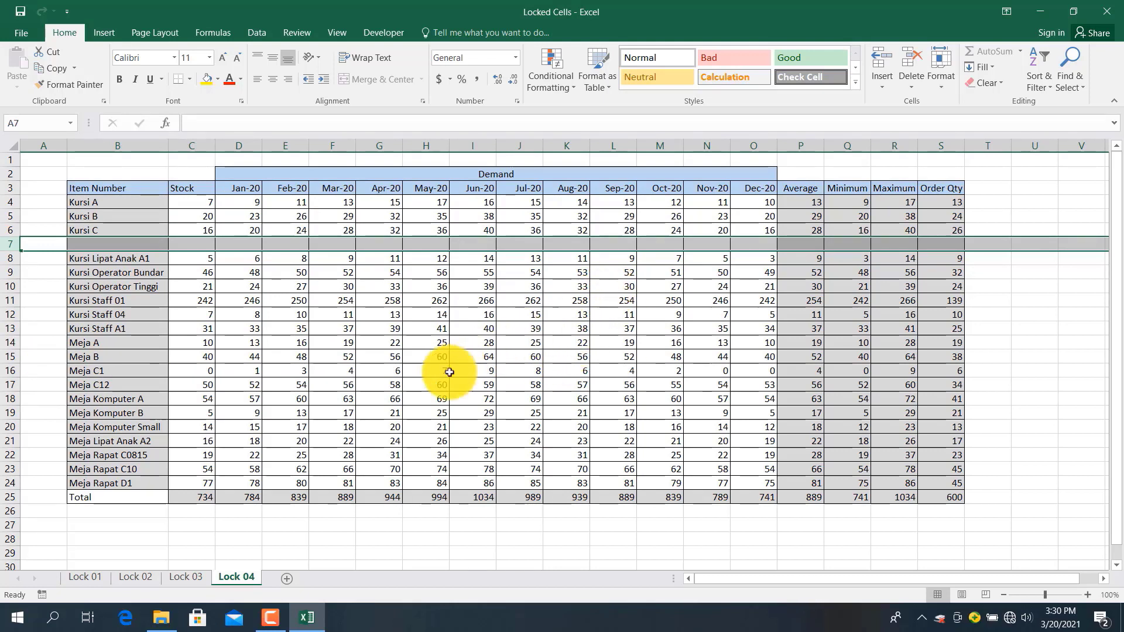
left_click(415, 390)
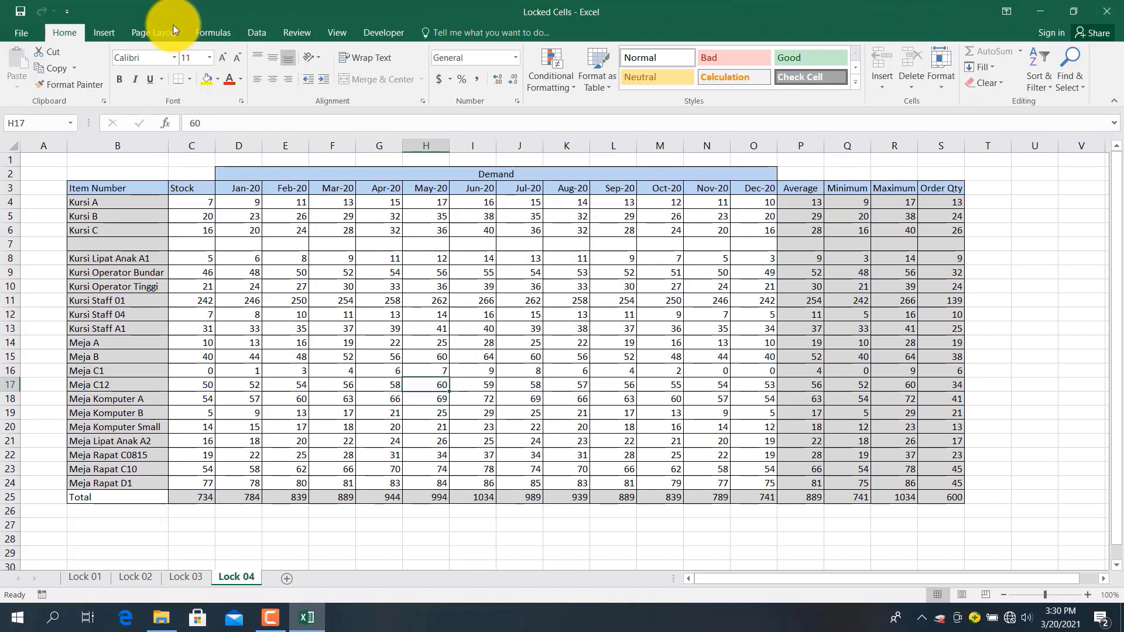
left_click(19, 29)
Save a macro-free Excel Workbook copy named Locked Cells in Latihan Excel, then close Excel
left_click(24, 164)
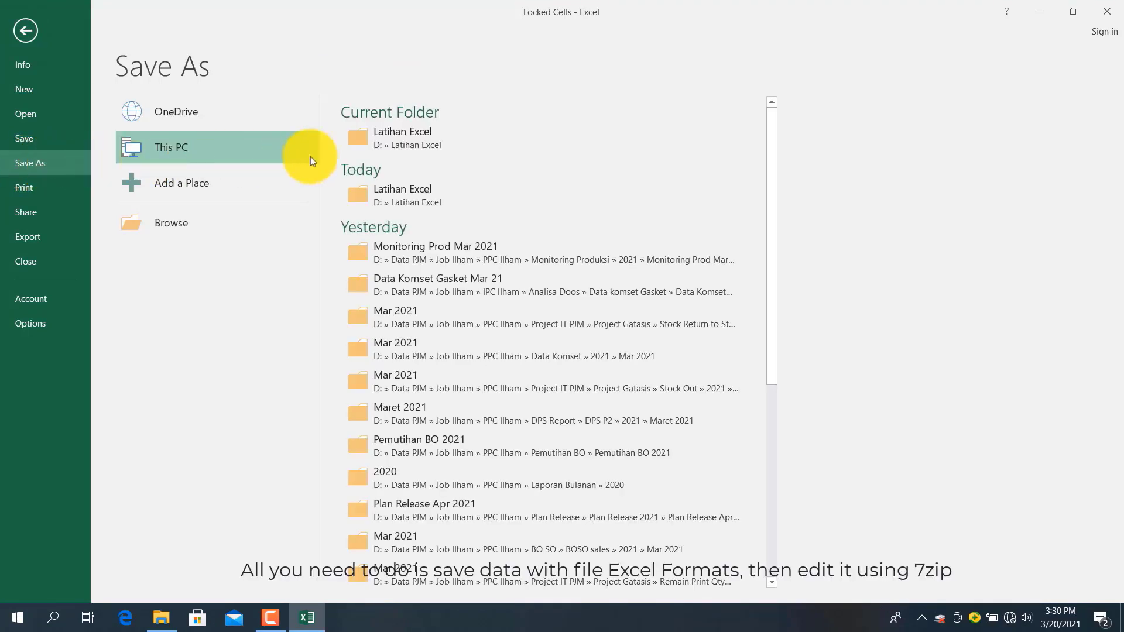
left_click(413, 137)
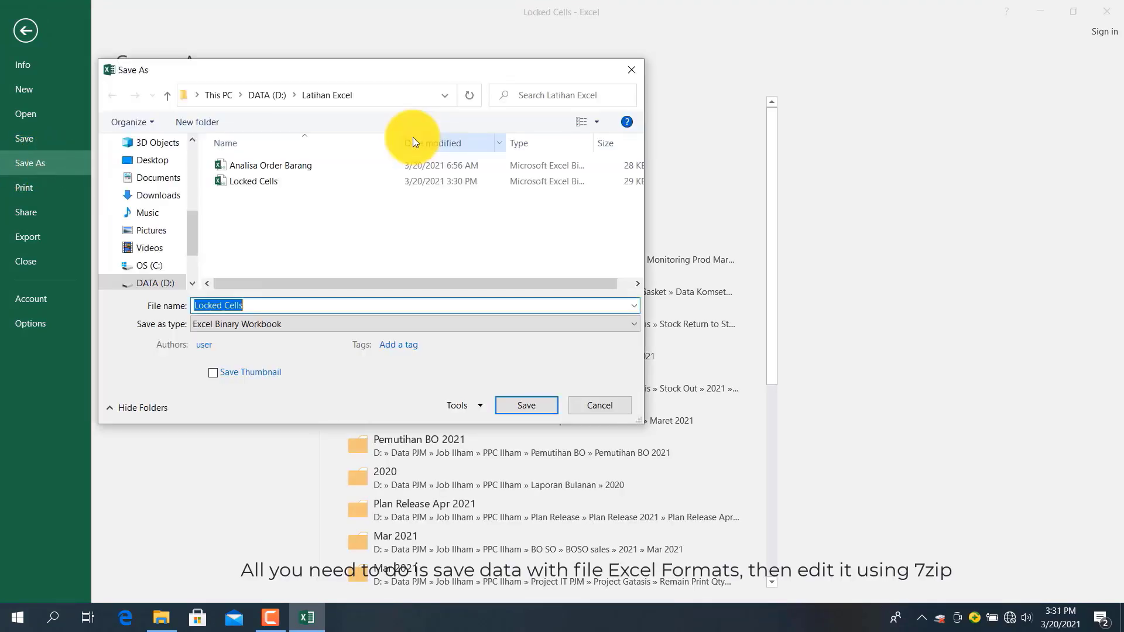
left_click(299, 323)
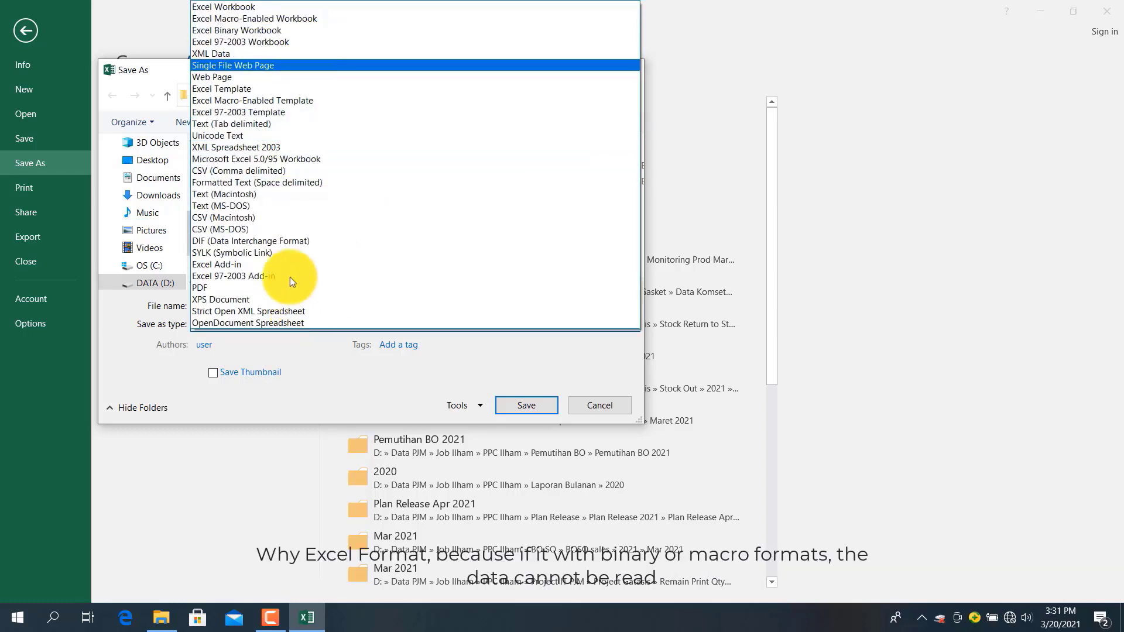
left_click(236, 11)
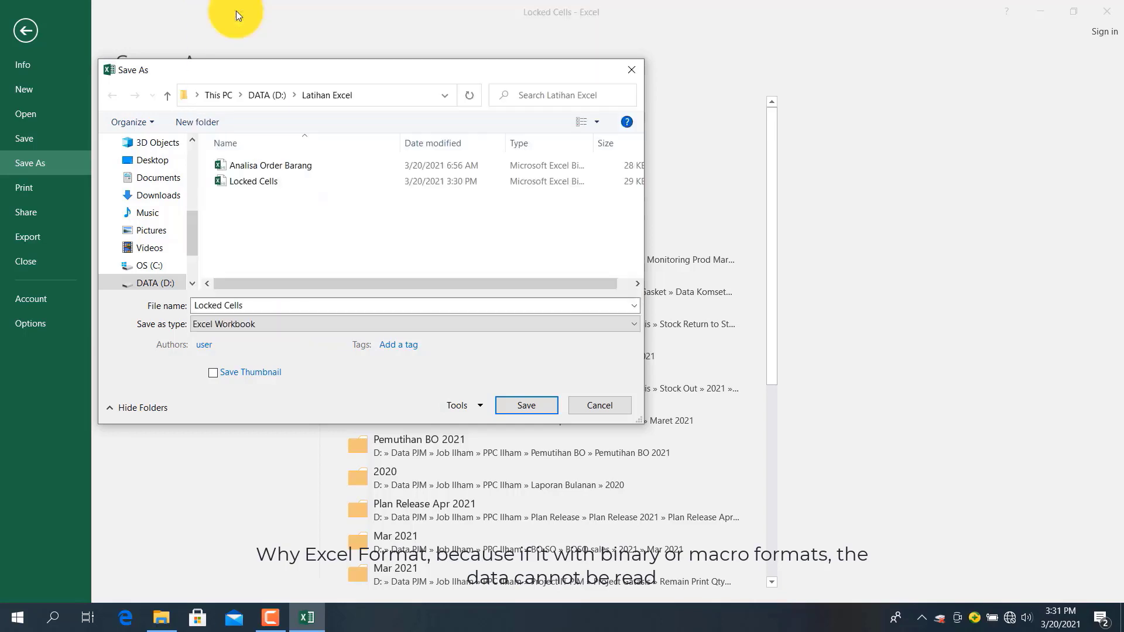
left_click(507, 399)
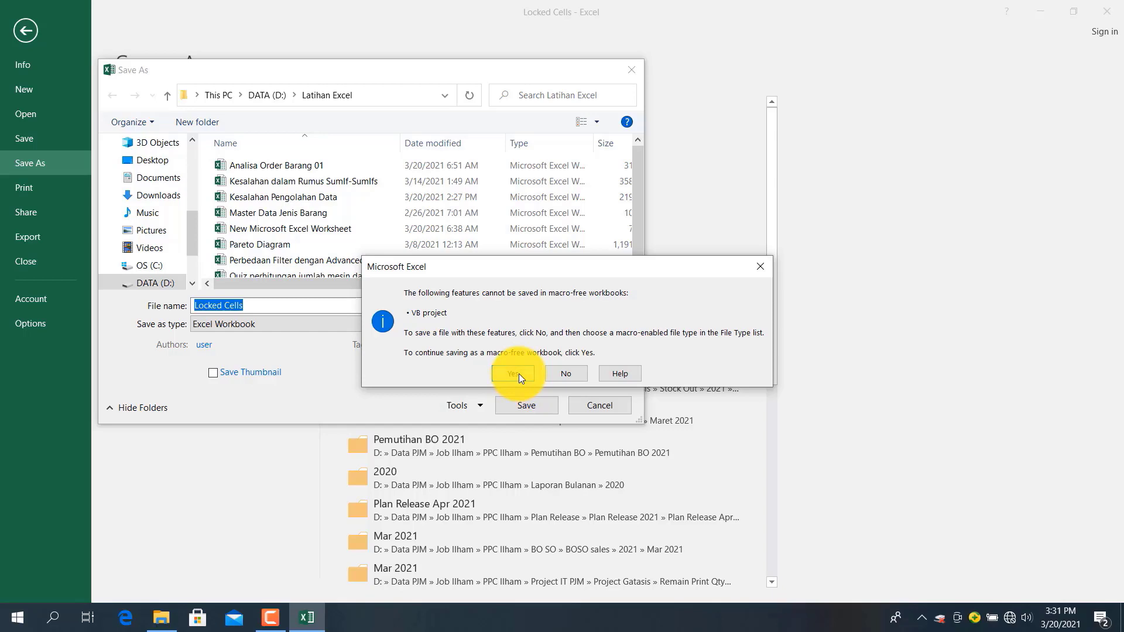
left_click(518, 374)
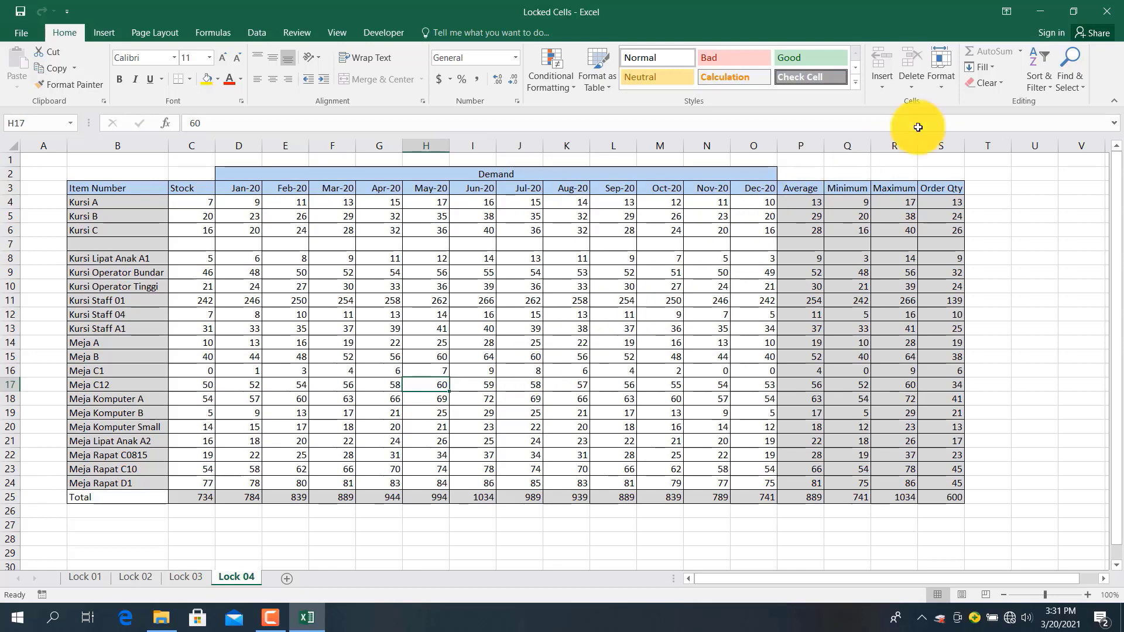
left_click(1108, 16)
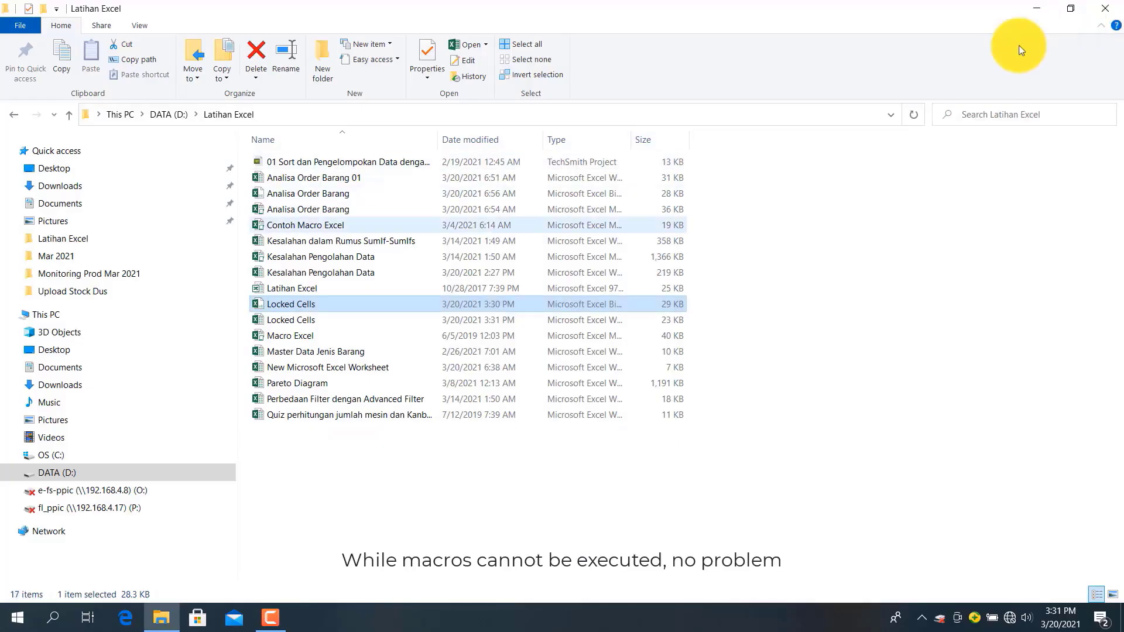
Show the 7-Zip context submenu for the 23 KB Locked Cells .xlsx copy
left_click(307, 322)
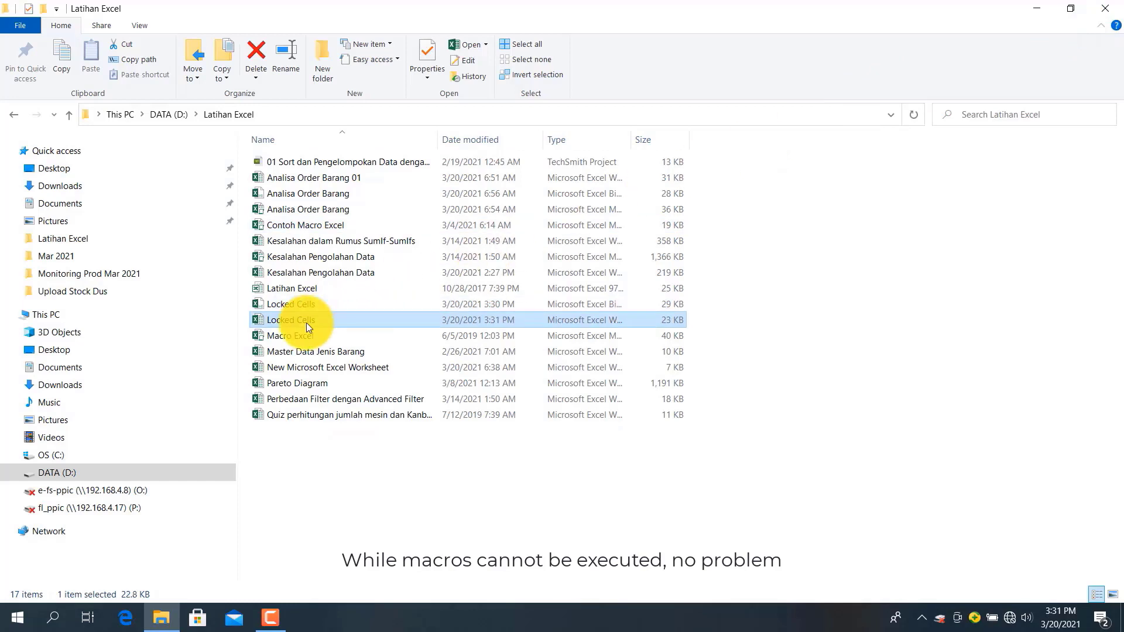
right_click(307, 321)
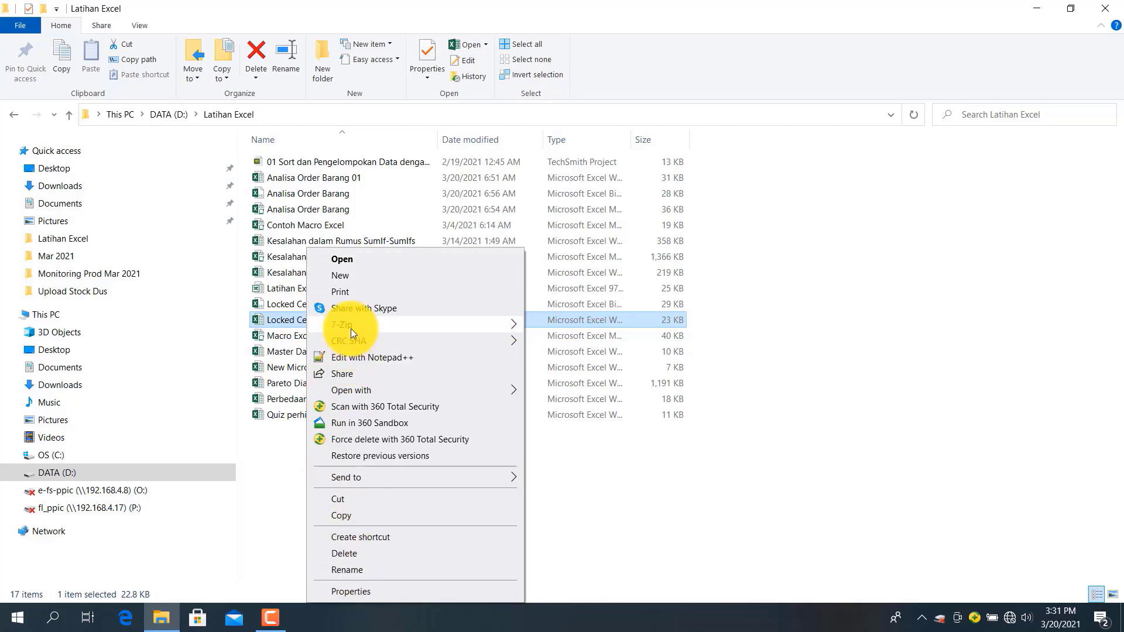
mouse_move(350, 329)
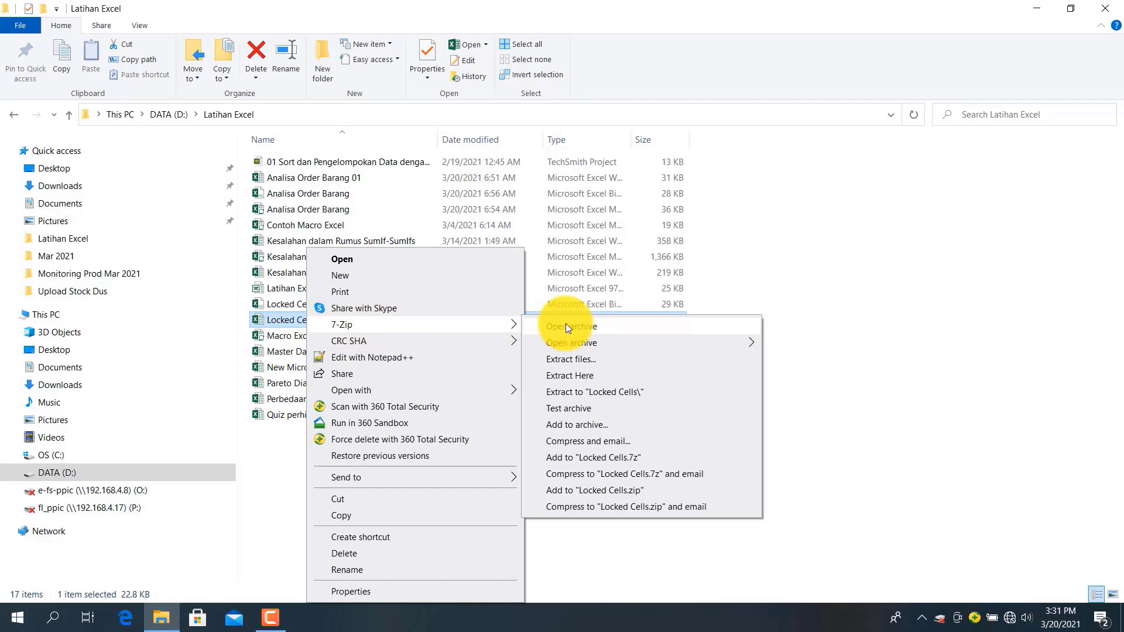
Open Locked Cells.xlsx in 7-Zip and edit xl\worksheets\sheet4.xml in Notepad
left_click(598, 320)
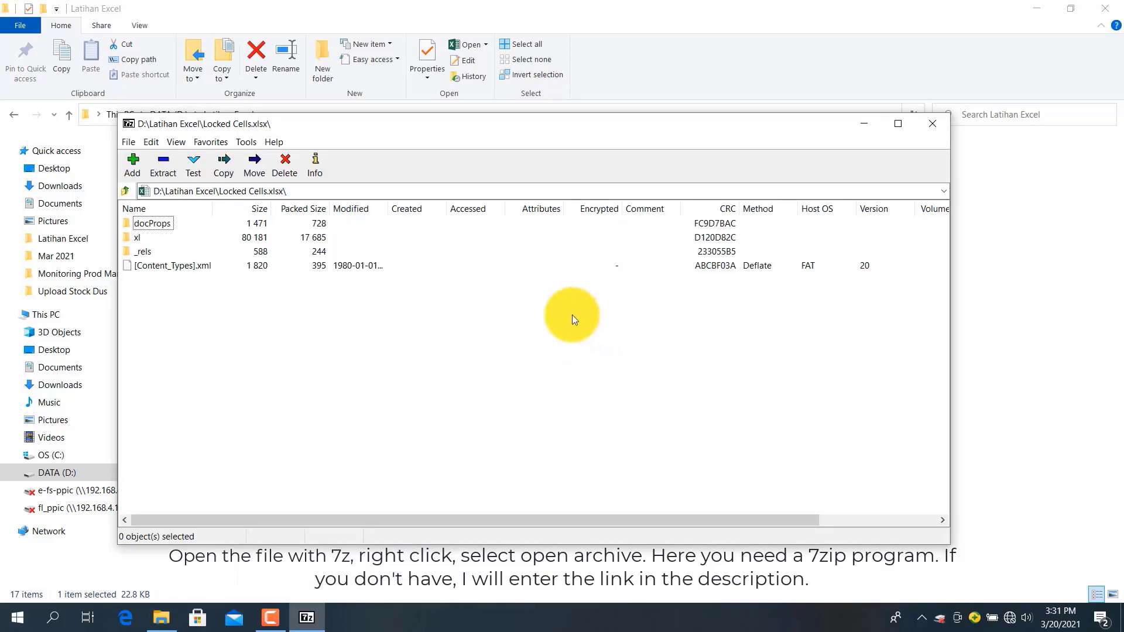
double_click(134, 240)
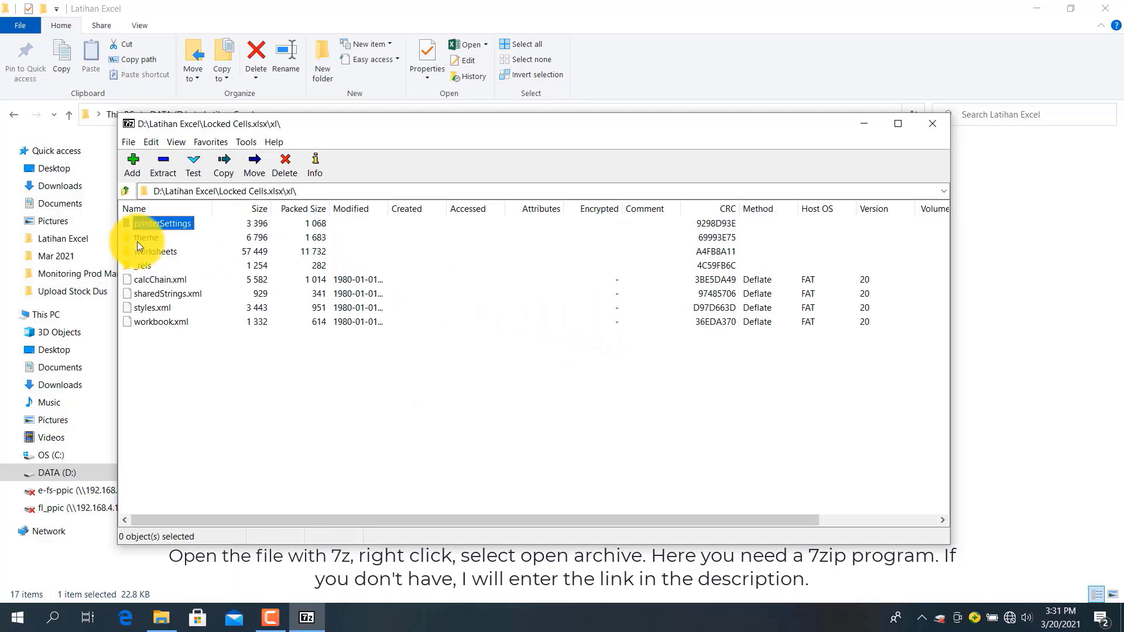
double_click(154, 252)
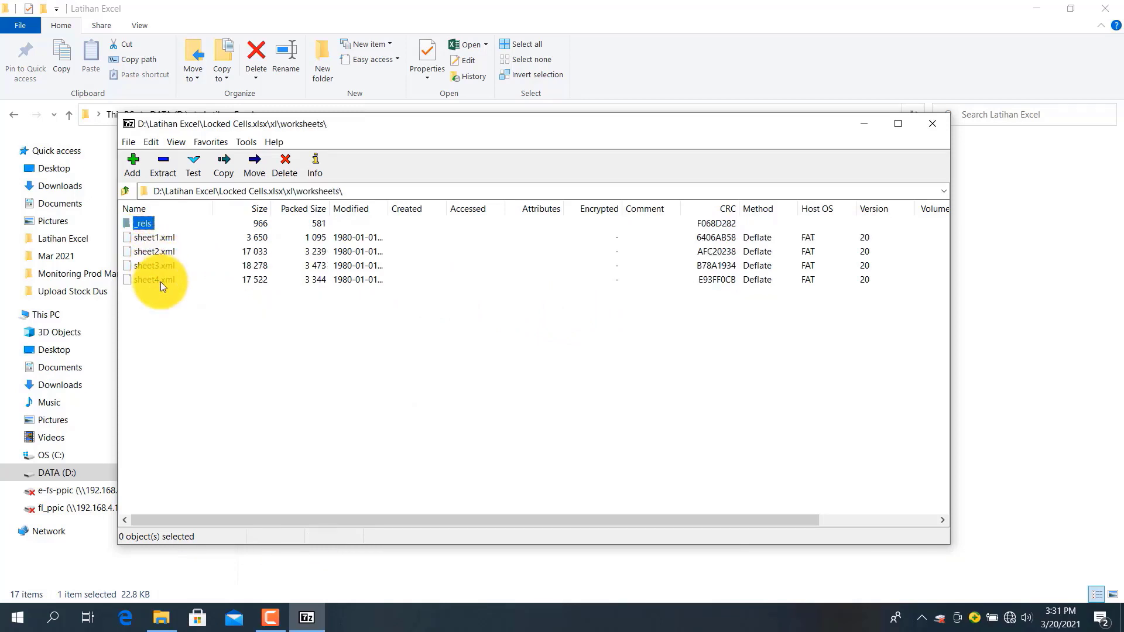
left_click(161, 282)
right_click(161, 282)
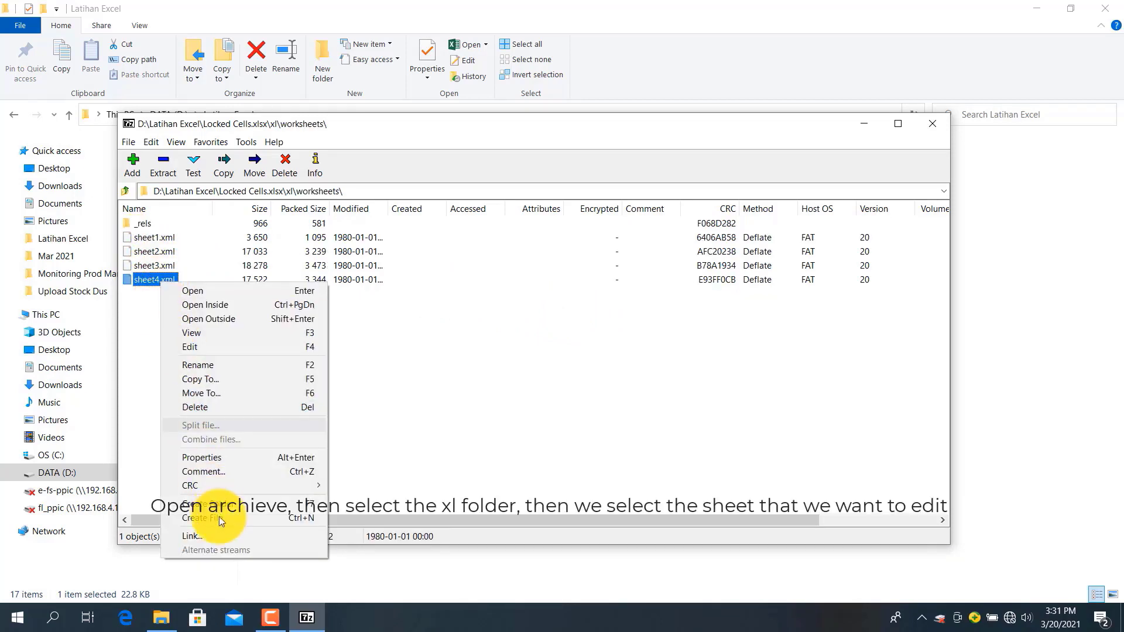
left_click(198, 349)
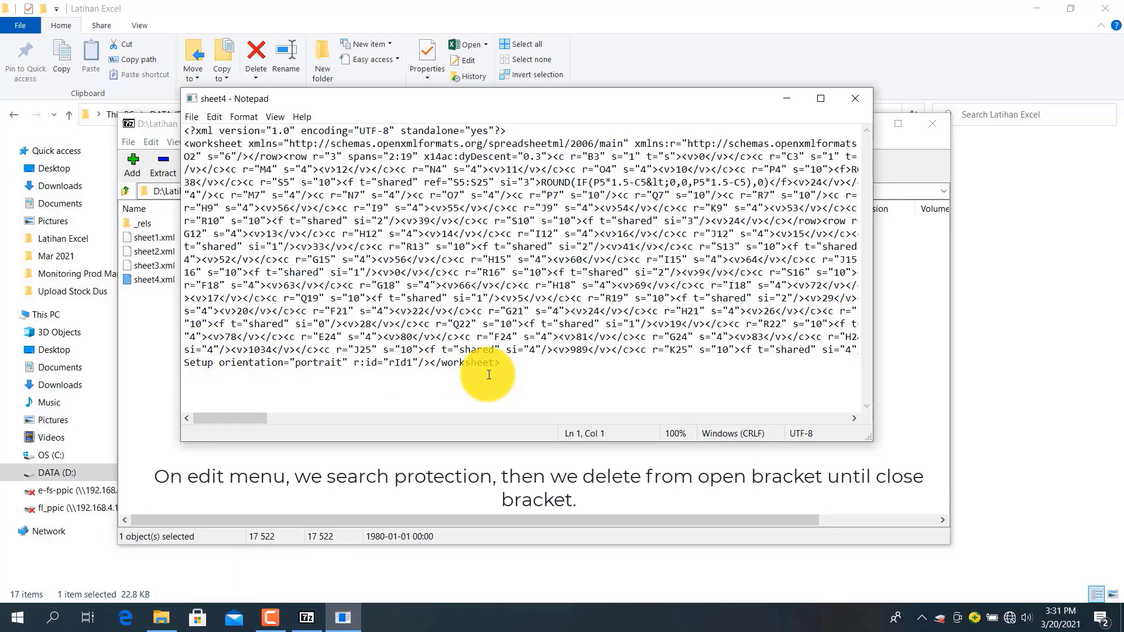
Find 'protection' in sheet4.xml to locate the SHA-512 sheetProtection element
key("ctrl+f")
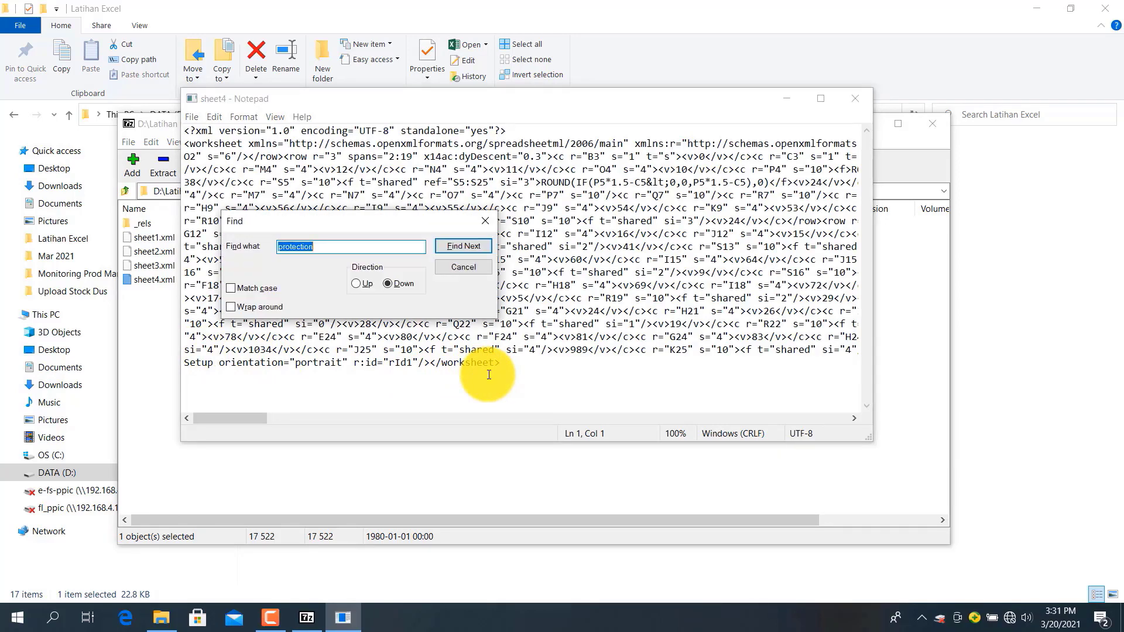
left_click(471, 245)
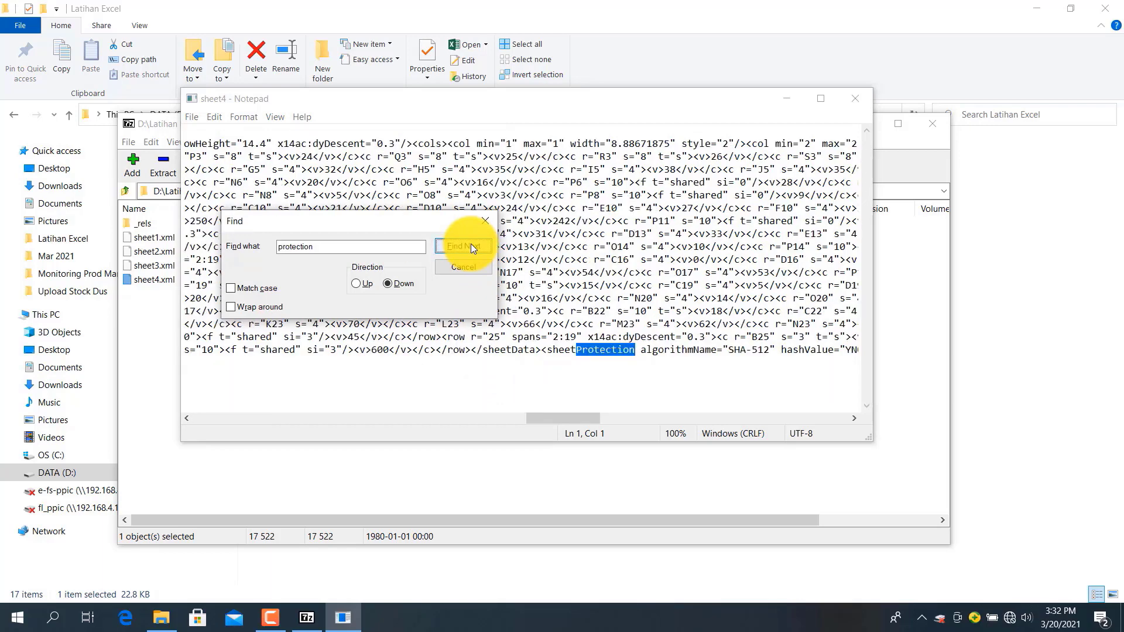
left_click(470, 244)
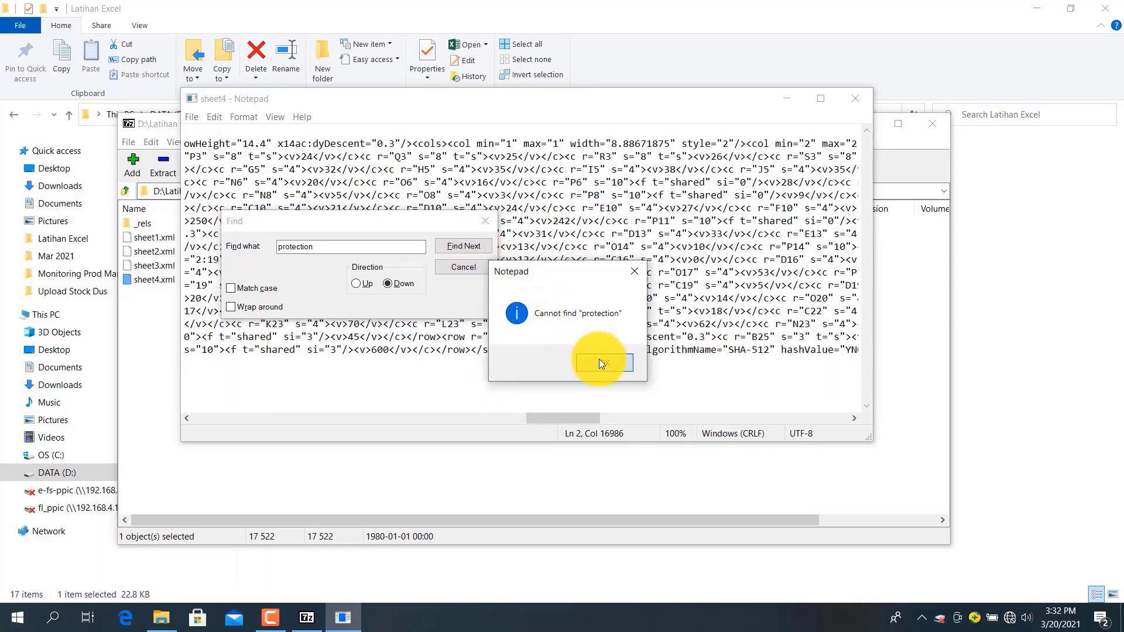
left_click(599, 360)
left_click(471, 267)
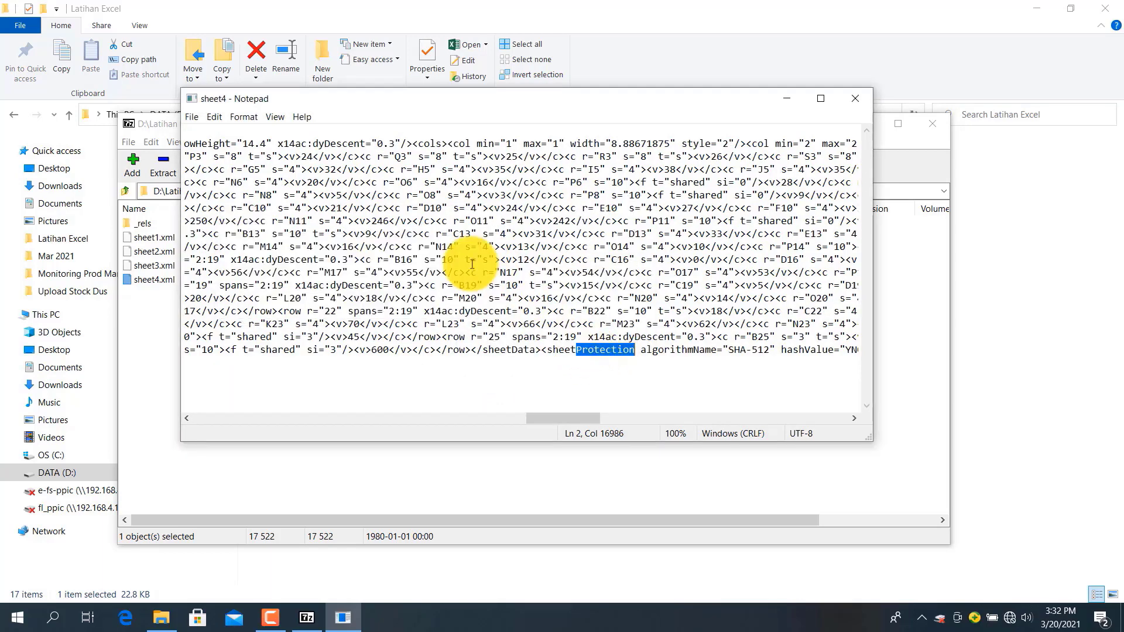
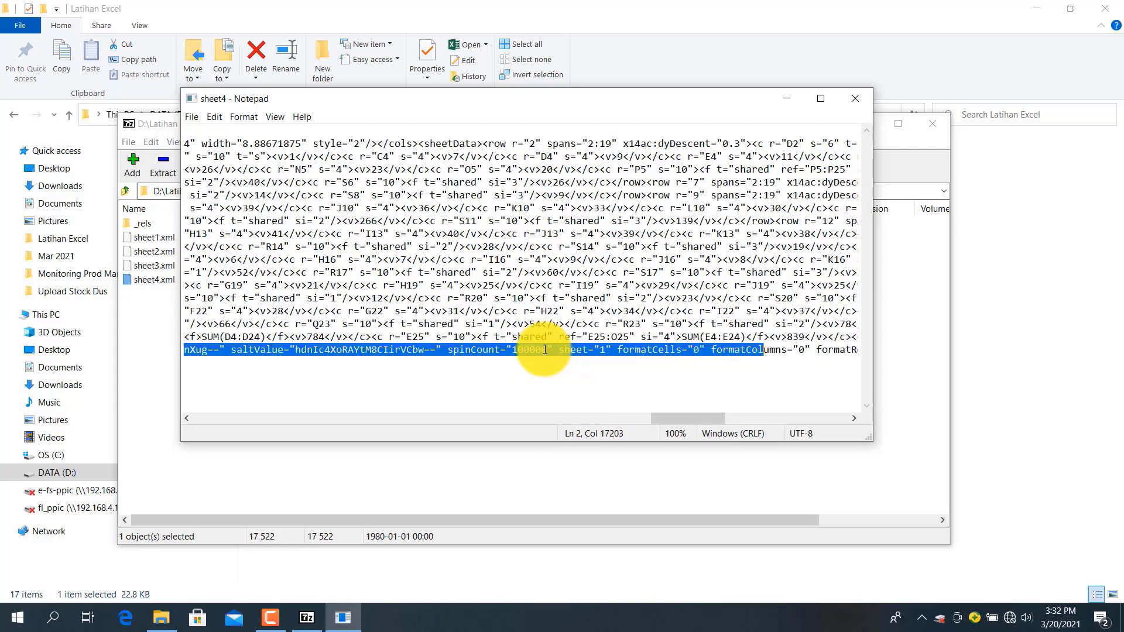
Extend the selection to cover the whole <sheetProtection .../> element, ending at its closing tag
key("shift+Right")
key("shift+Right")
key("shift+Right")
key("shift+Right")
key("shift+Right")
key("shift+Right")
key("shift+Right")
key("shift+Right")
key("shift+Right")
key("shift+Right")
key("shift+Right")
key("shift+Right")
key("shift+Right")
key("shift+Right")
key("shift+Right")
key("shift+Right")
key("shift+Right")
key("shift+Right")
key("shift+Right")
key("shift+Right")
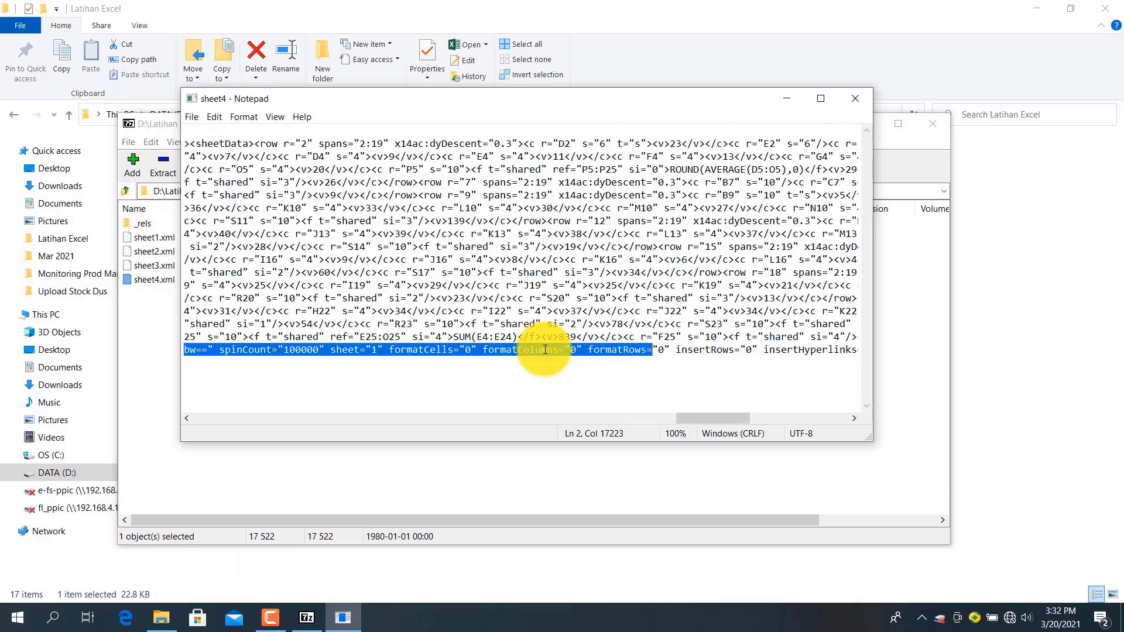
key("shift+Right")
key("shift+Right")
key("shift+Right")
key("shift+Right")
key("shift+Right")
key("shift+Right")
key("shift+Right")
key("shift+Right")
key("shift+Right")
key("shift+Right")
key("shift+Right")
key("shift+Right")
key("shift+Right")
key("shift+Right")
key("shift+Right")
key("shift+Right")
key("shift+Right")
key("shift+Right")
key("shift+Right")
key("shift+Right")
key("shift+Right")
key("shift+Right")
key("shift+Right")
key("shift+Right")
key("shift+Right")
key("shift+Right")
key("shift+Right")
key("shift+Right")
key("shift+Right")
key("shift+Right")
key("shift+Right")
key("shift+Right")
key("shift+Right")
key("shift+Right")
key("shift+Right")
key("shift+Right")
key("shift+Right")
key("shift+Right")
key("shift+Right")
key("shift+Right")
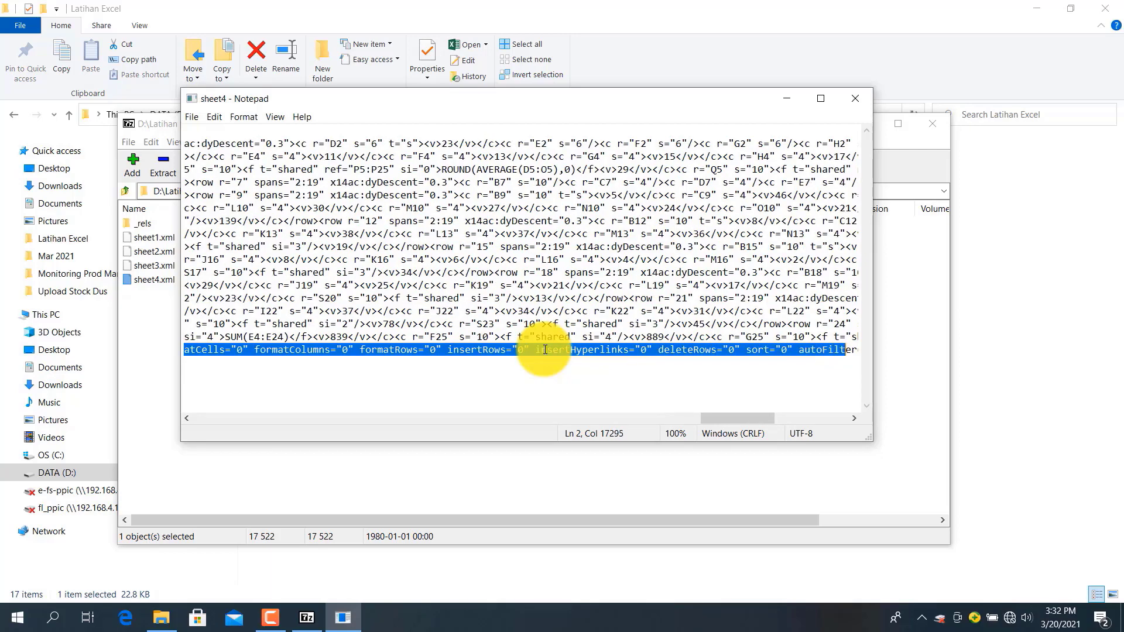
key("shift+Left")
key("shift+Left")
key("shift+Left")
key("shift+Left")
key("shift+Left")
key("shift+Left")
key("shift+Left")
key("shift+Left")
key("shift+Left")
key("shift+Left")
key("shift+Left")
key("shift+Left")
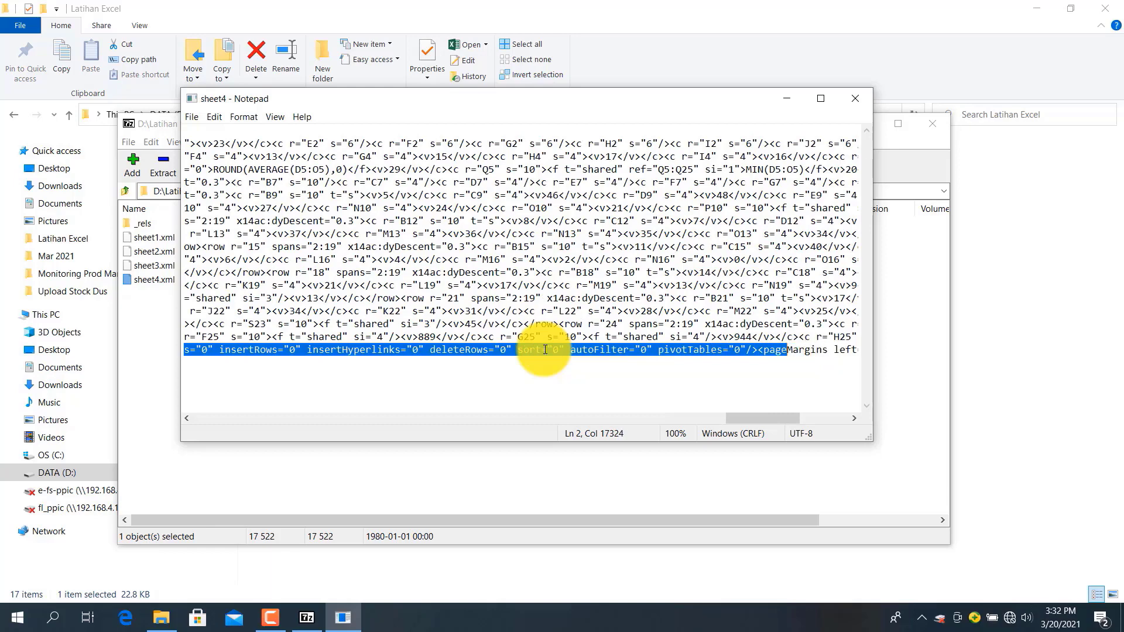
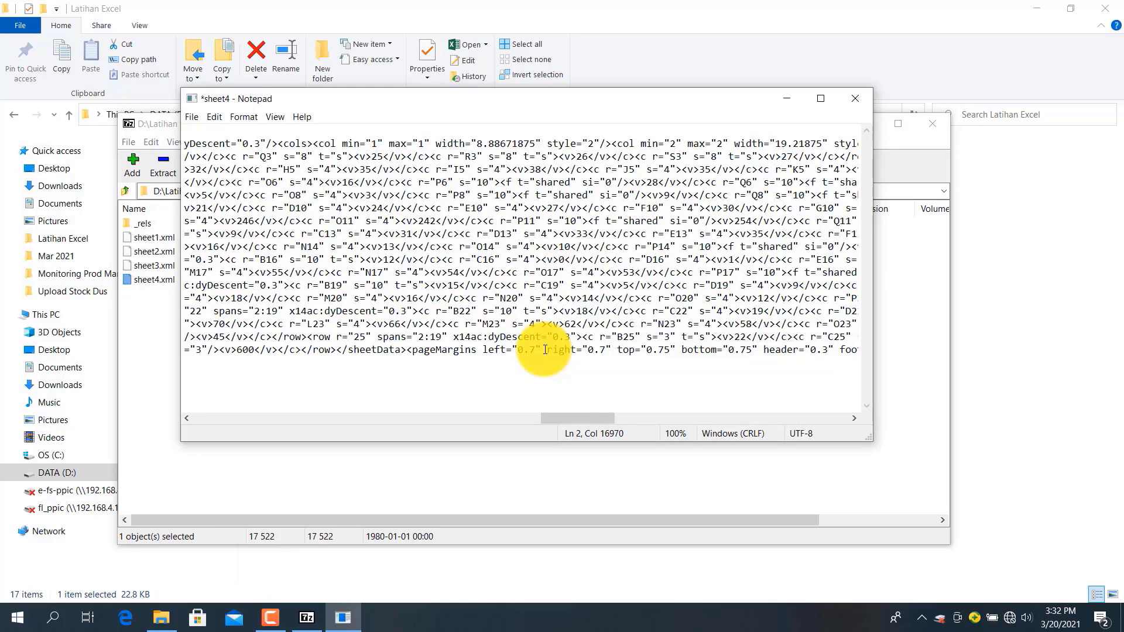
Save sheet4.xml without the protection element and update it inside the Locked Cells.xlsx archive
key("ctrl+s")
left_click(854, 96)
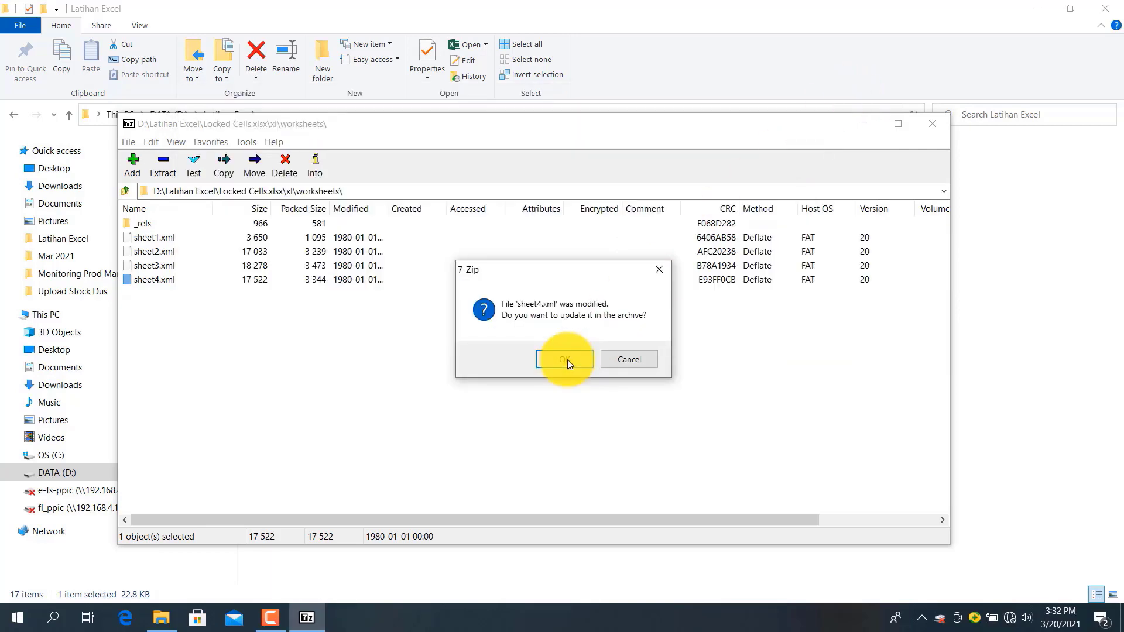
left_click(567, 359)
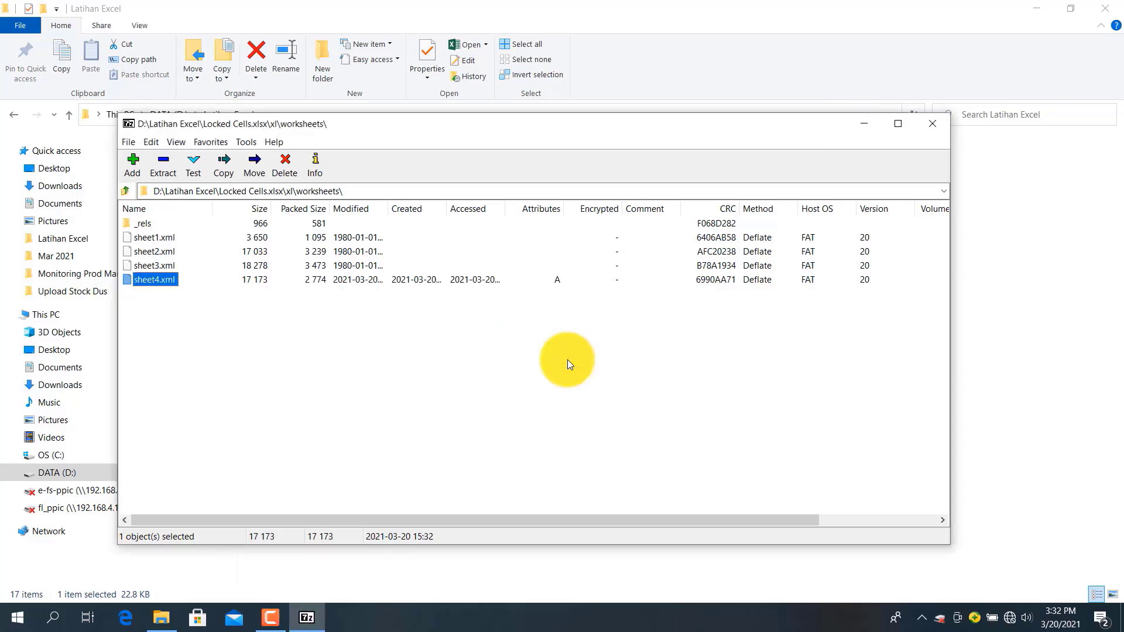
left_click(935, 125)
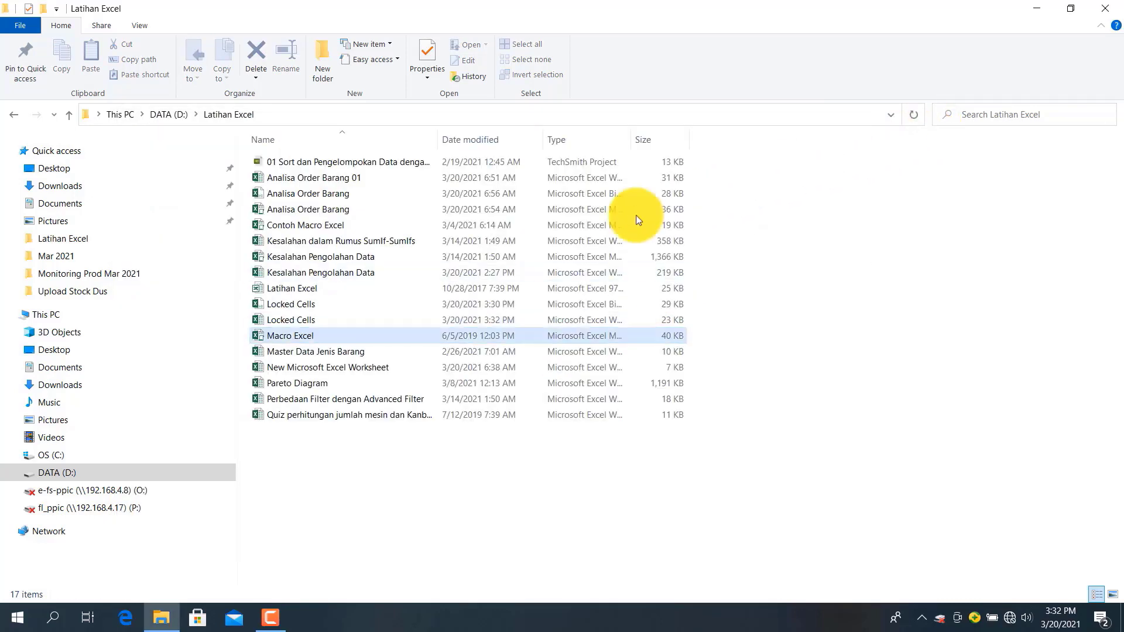
Open Locked Cells.xlsx and confirm Lock 04 cells are editable by typing 'g' into B7
double_click(280, 318)
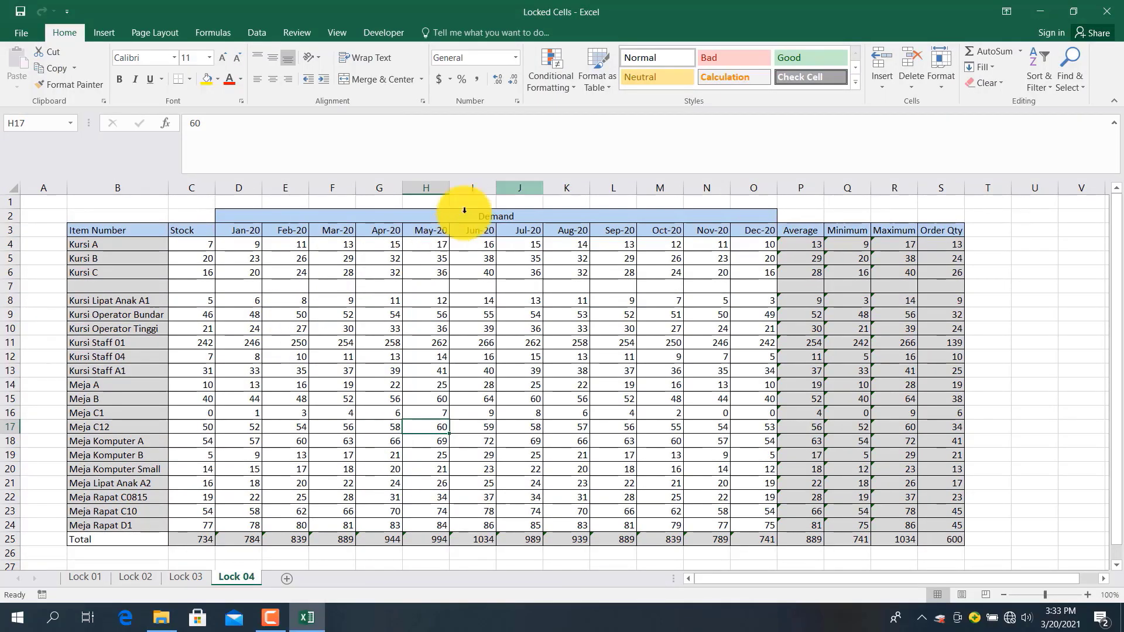
left_click_drag(529, 173, 510, 103)
left_click(506, 328)
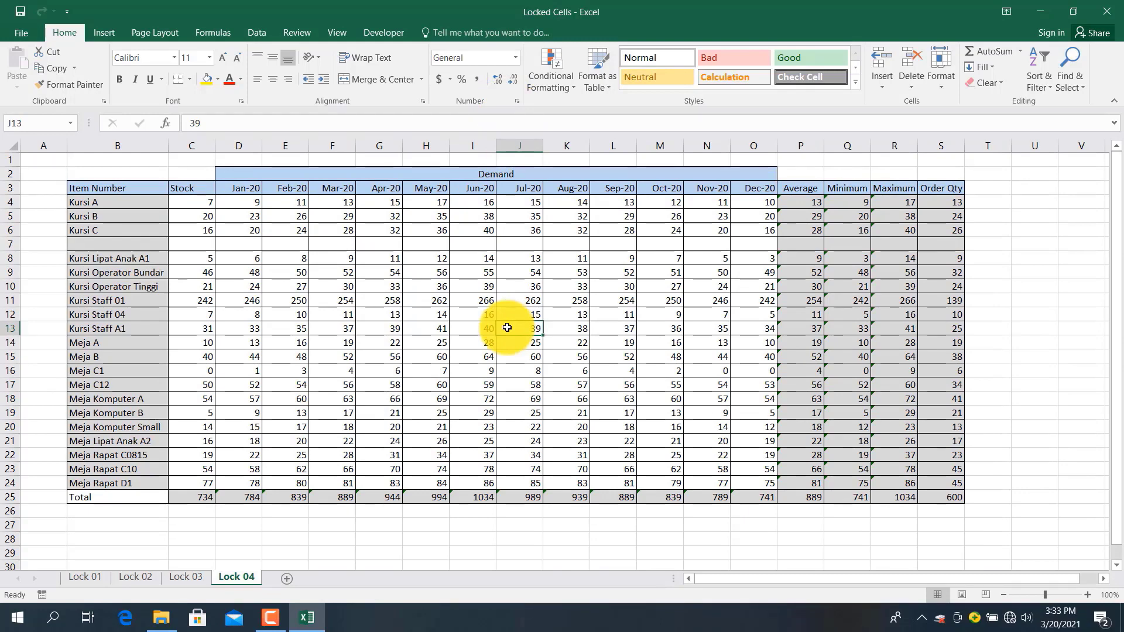
left_click(81, 240)
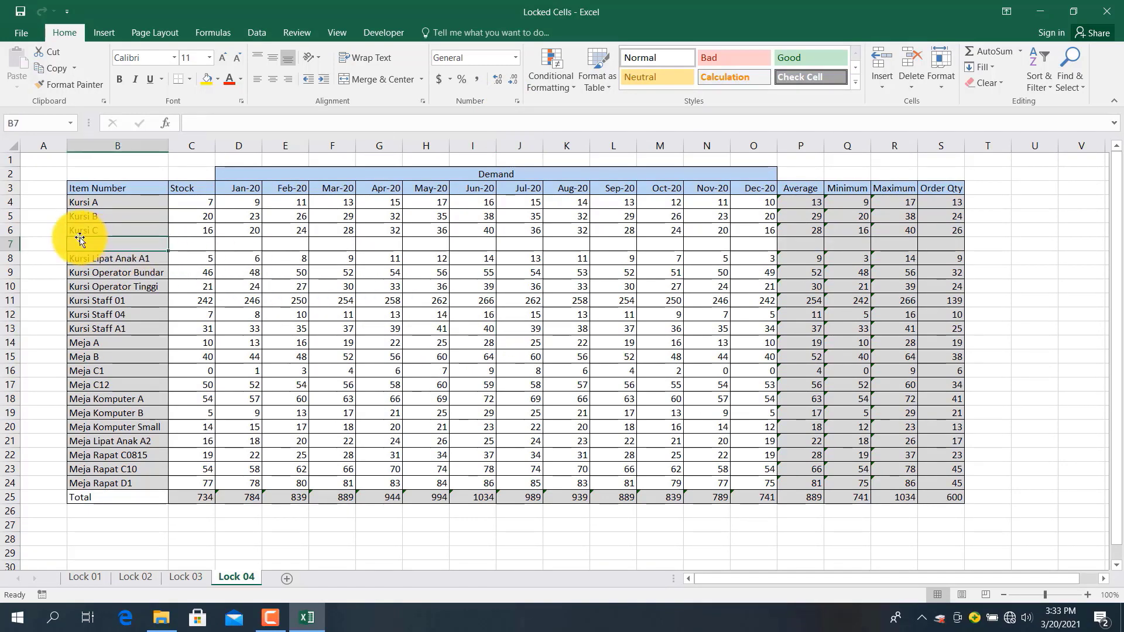
type("g")
left_click(126, 344)
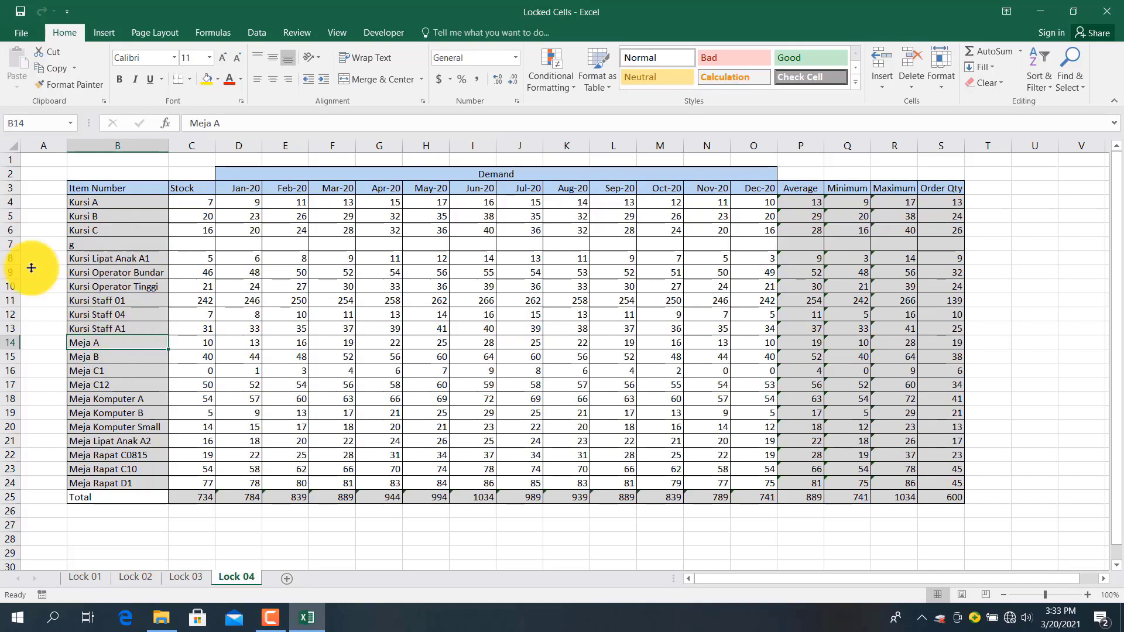
Delete the empty row 7, then check that cells D12 and G9 are editable
left_click(10, 244)
right_click(3, 245)
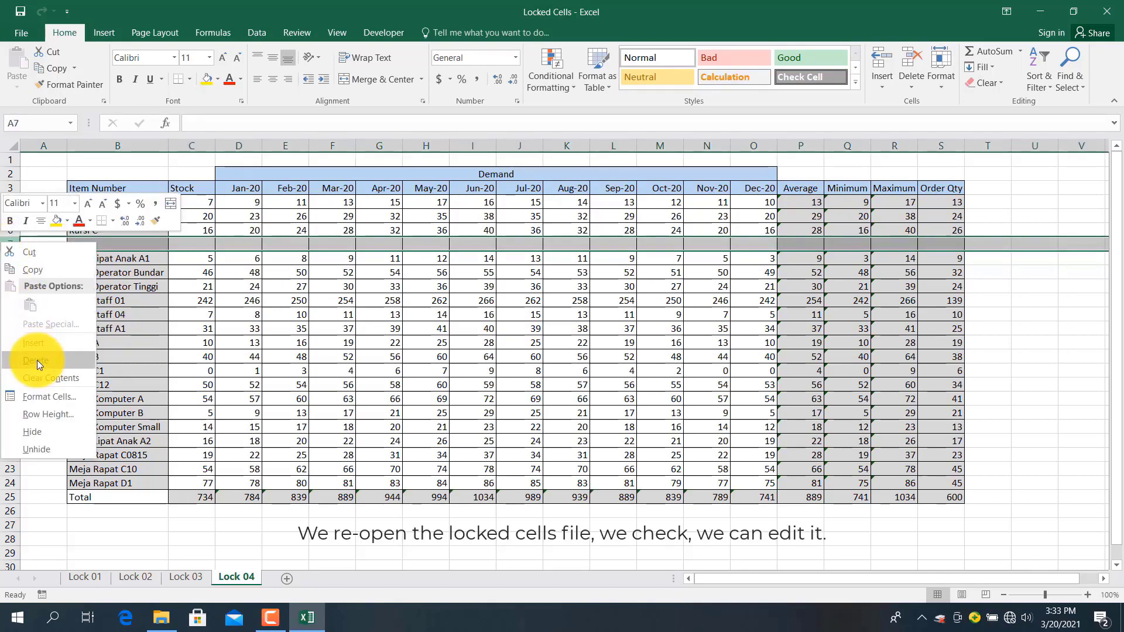
left_click(35, 360)
left_click(224, 315)
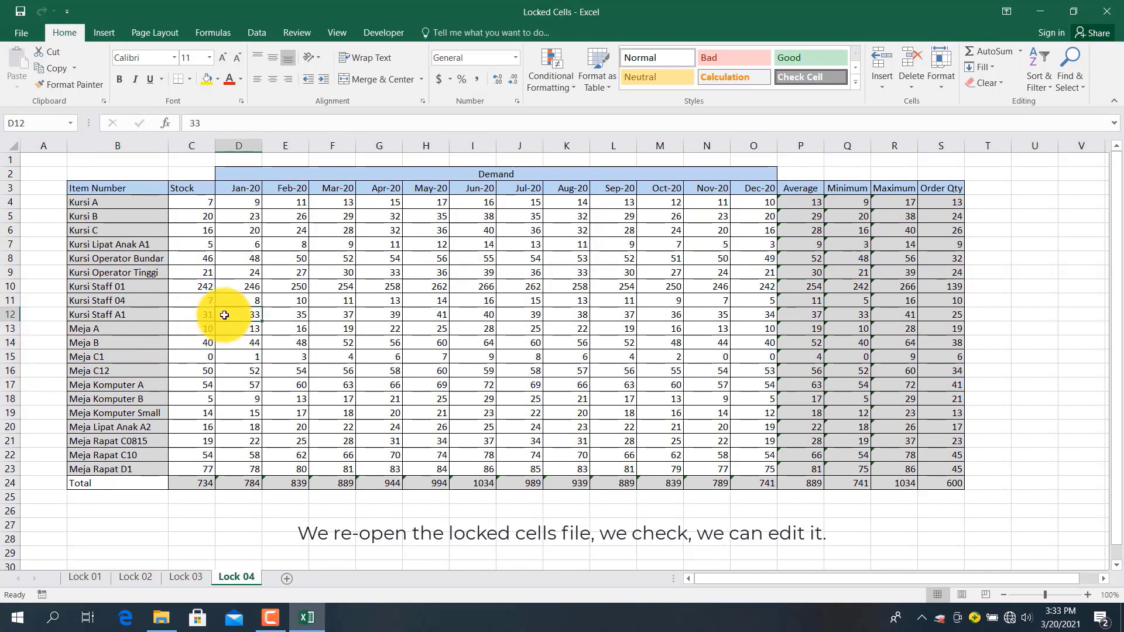
left_click(362, 272)
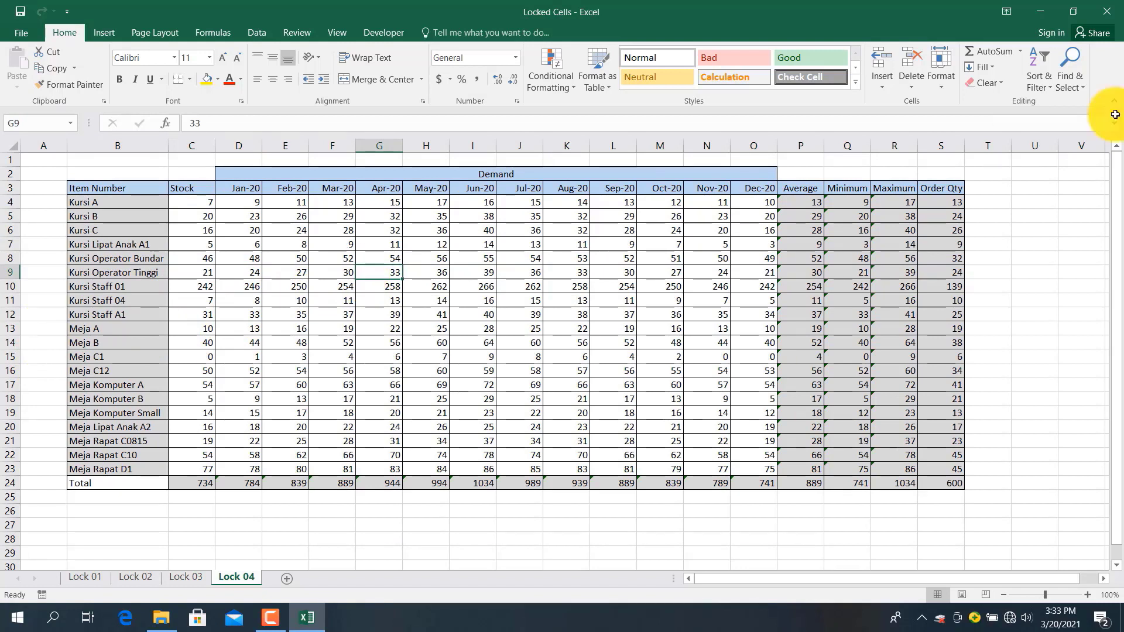